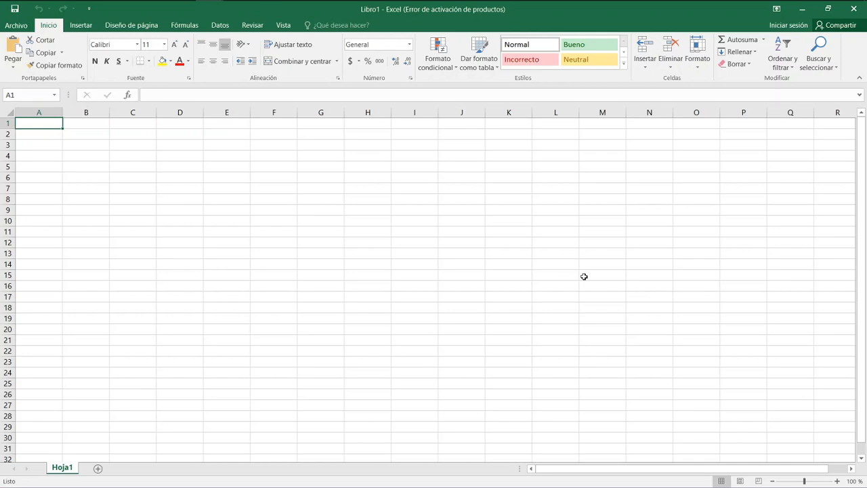
Enter the first person's given name in C4 and their surname in B4.
left_click(140, 158)
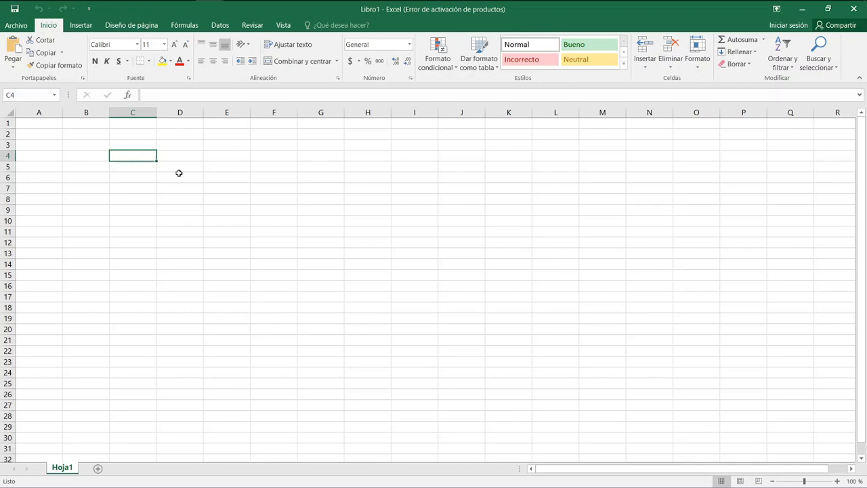
type("Juan")
key("Tab")
key("Left")
key("Left")
type("Perez")
key("Return")
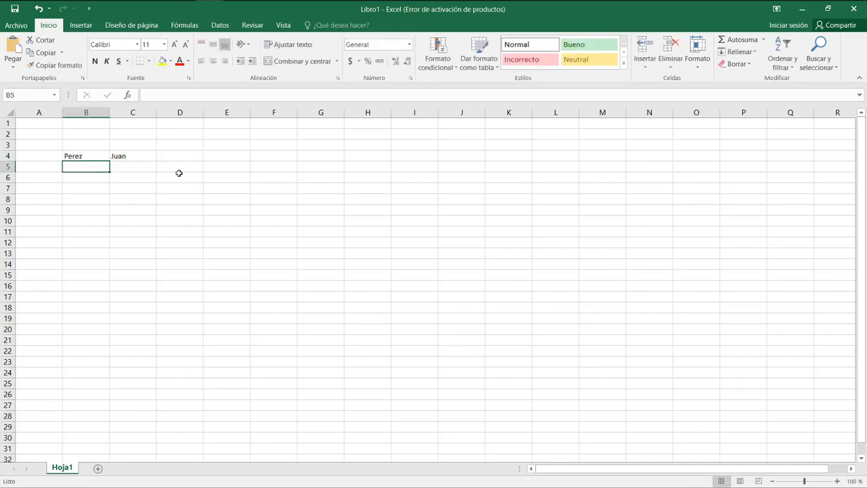
Enter the second person's surname in B5 and their given name in C5.
type("R")
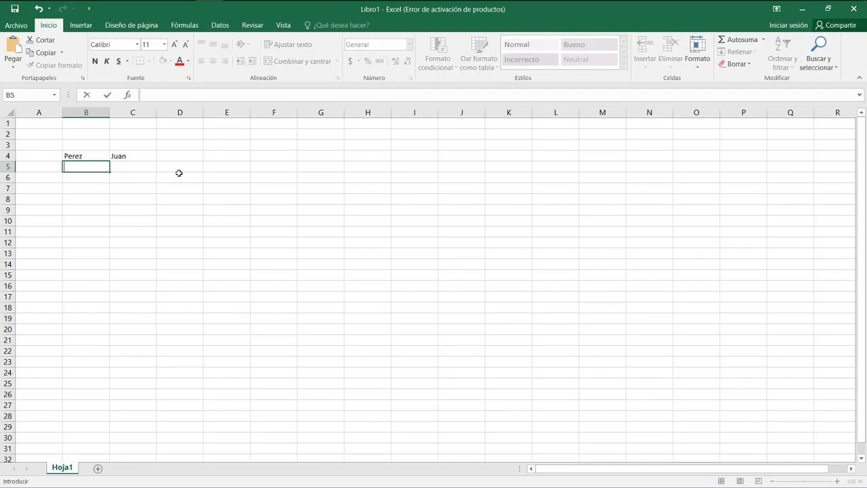
type("o")
key("Tab")
type("María")
key("Return")
Add the column headings "Apellido" in B3 and "Nombre" in C3 above the names.
key("Up")
key("Right")
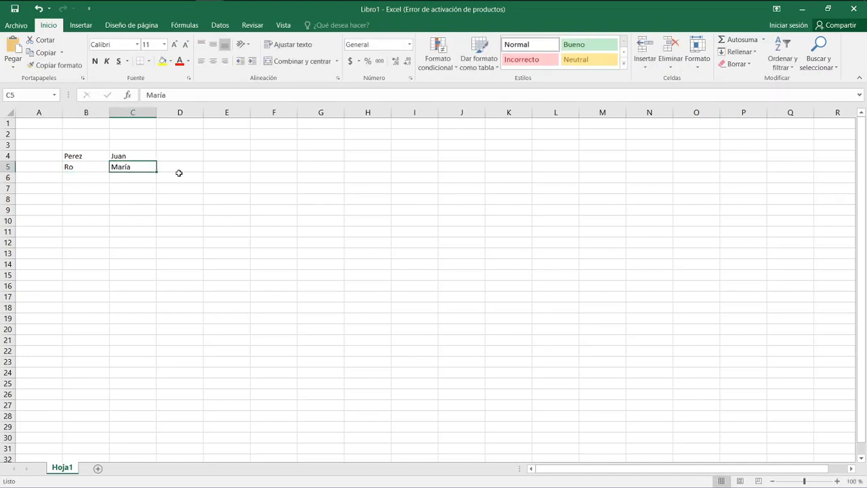
key("Right")
key("Up")
key("Up")
key("Left")
key("Left")
type("Apellido")
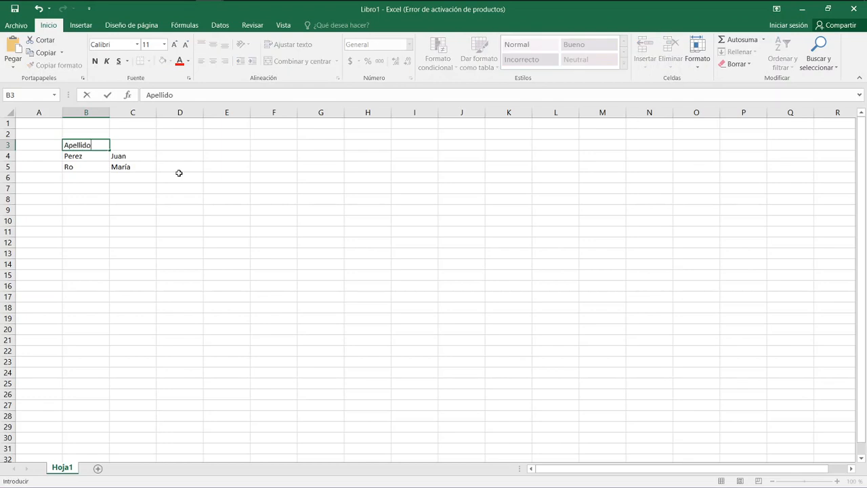
key("Tab")
type("Nombre")
key("Tab")
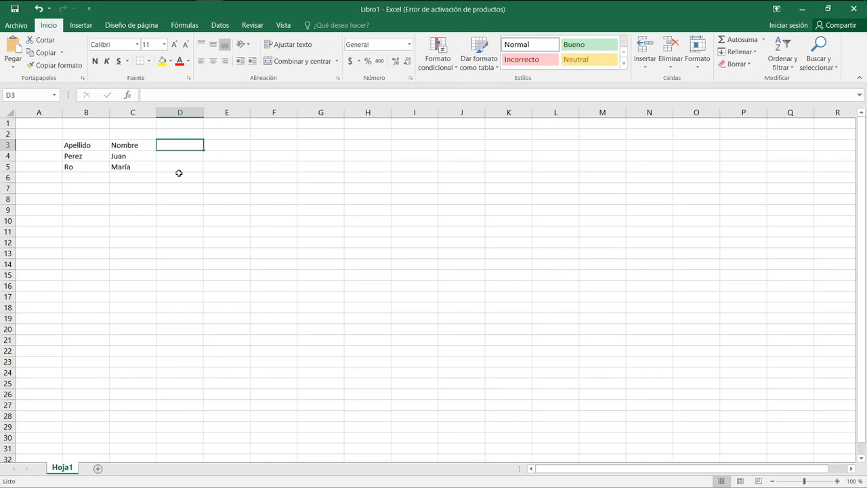
Add the column headings "edad" in D3 and "Condición" in E3.
type("edad")
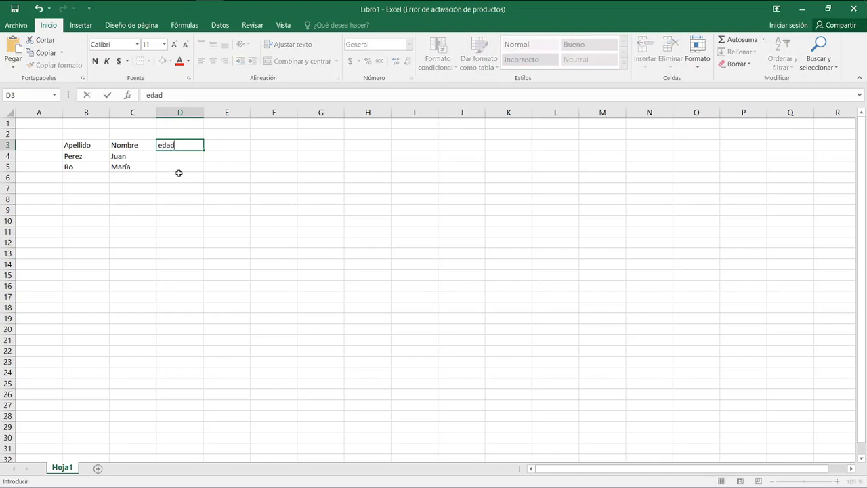
key("Tab")
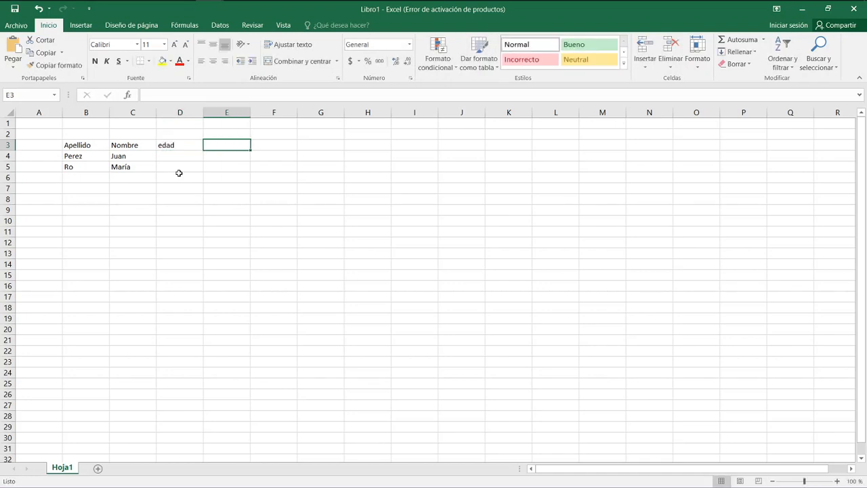
key("Return")
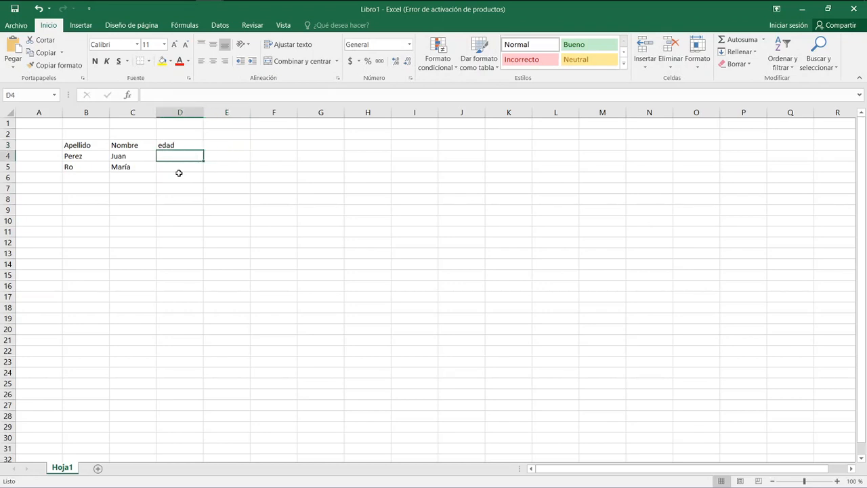
key("Tab")
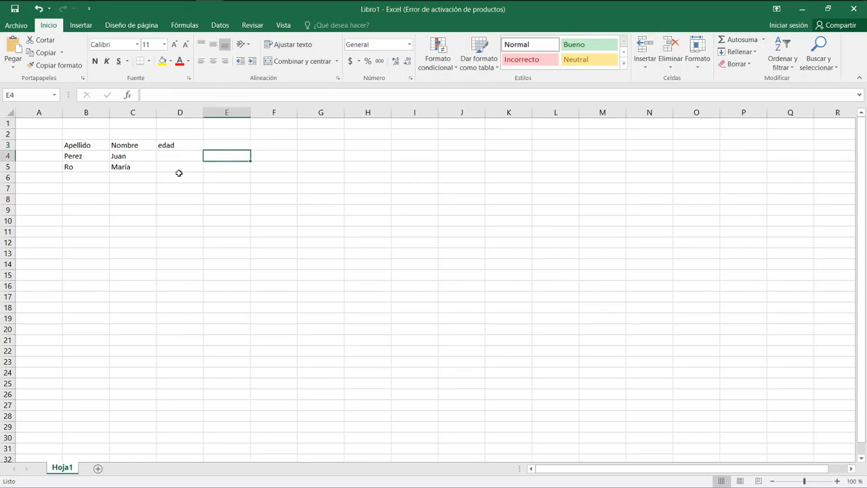
key("Up")
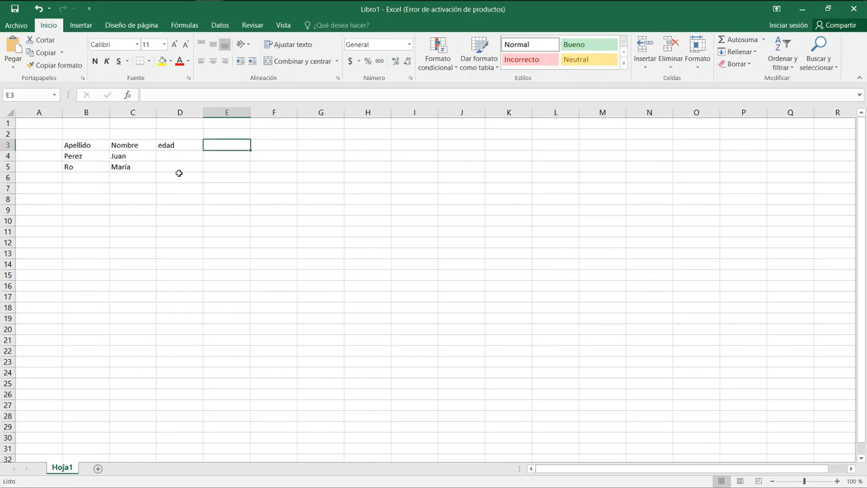
type("Condición")
key("Return")
Fill in the ages of the two people, 75 in D4 and 47 in D5.
key("Left")
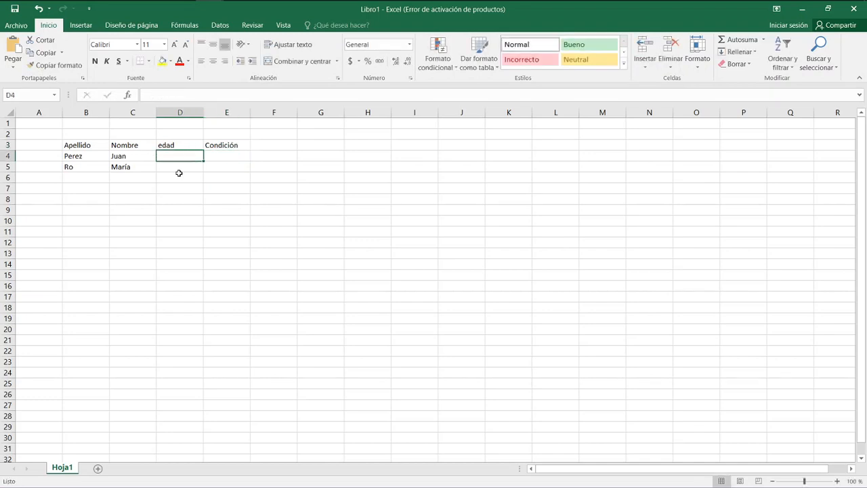
type("75")
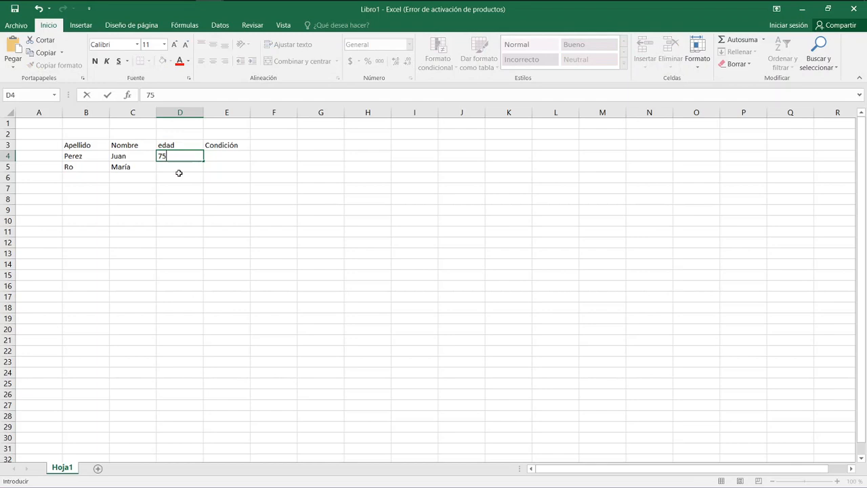
key("Return")
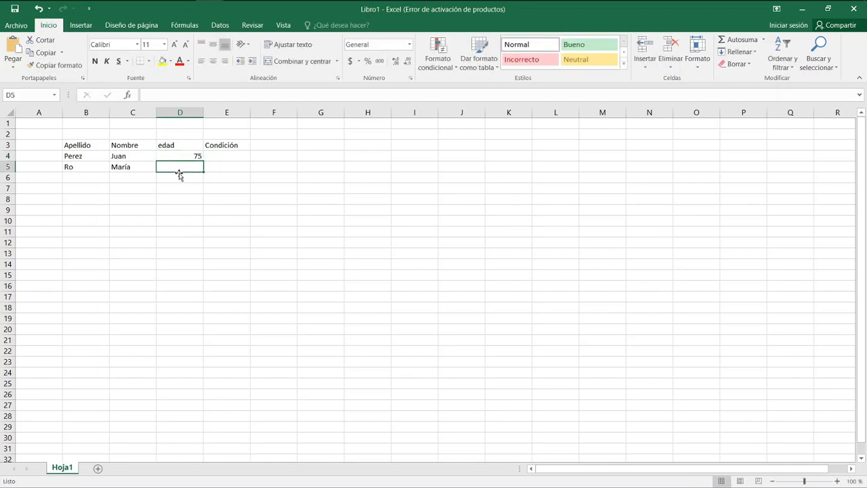
type("47")
key("Return")
Write the rule "si una persona tiene más de 65 esta jubilado" in B7 below the table.
key("Up")
key("Up")
key("Right")
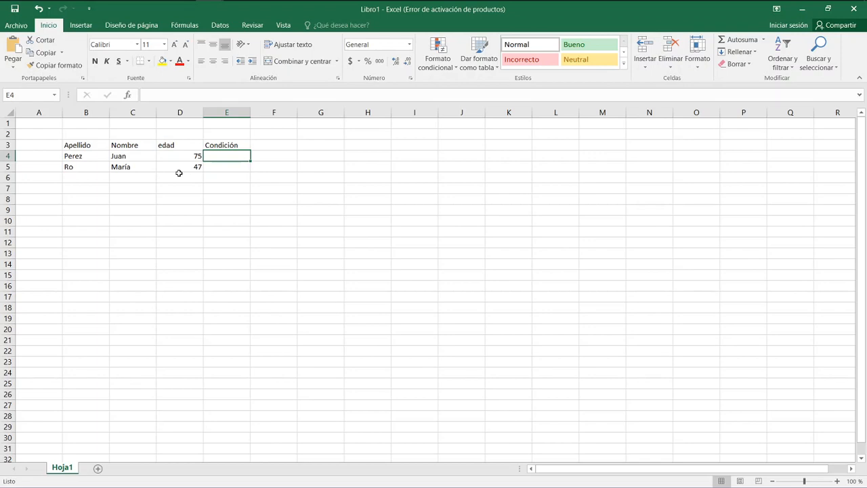
key("Down")
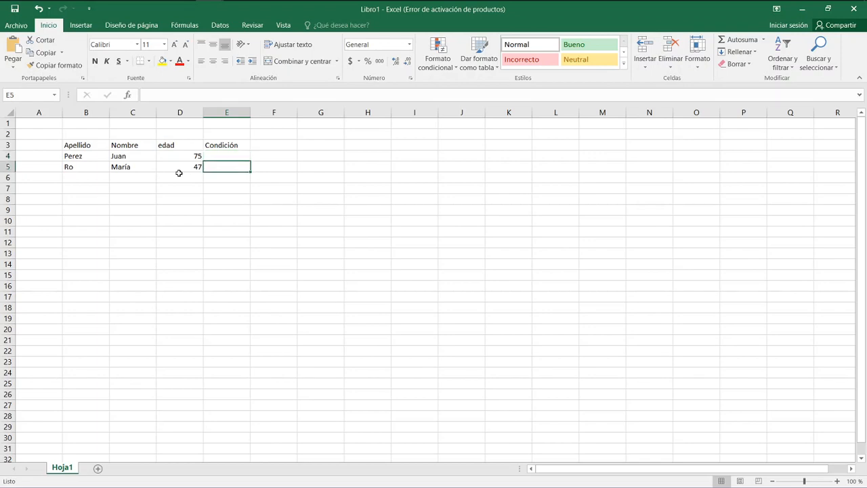
key("Down")
key("Left")
key("Left")
key("Down")
key("Left")
type("si una per")
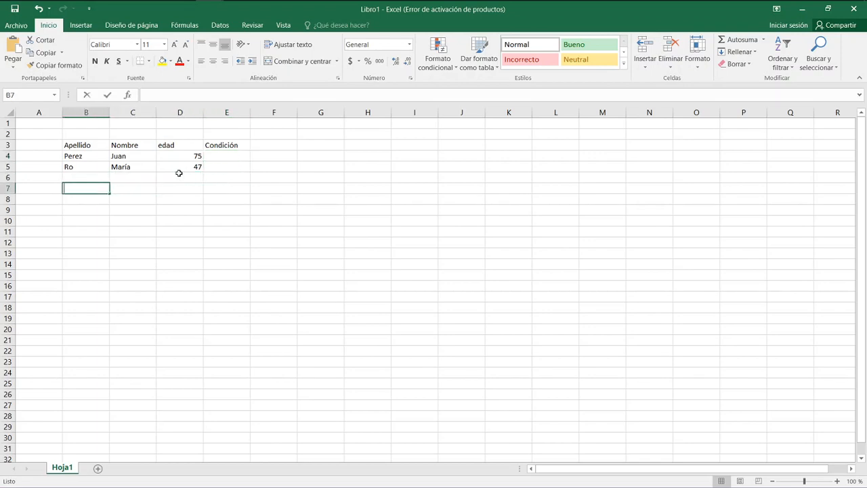
type("so")
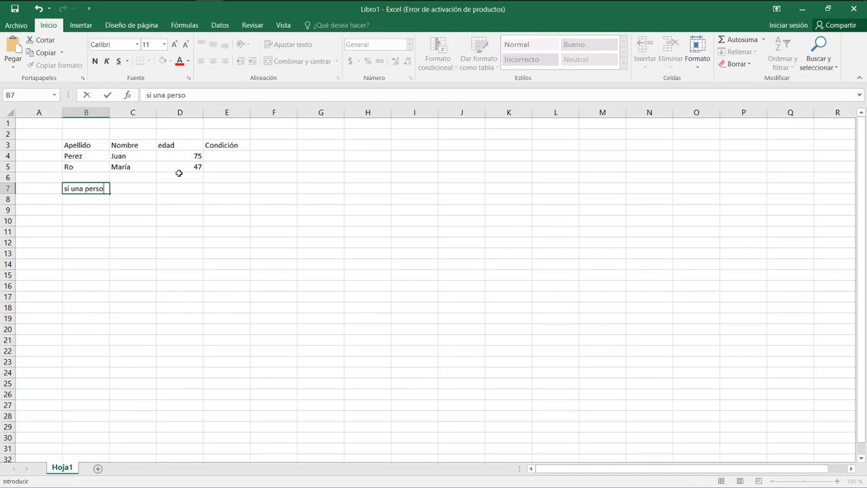
type("na tiene más de ")
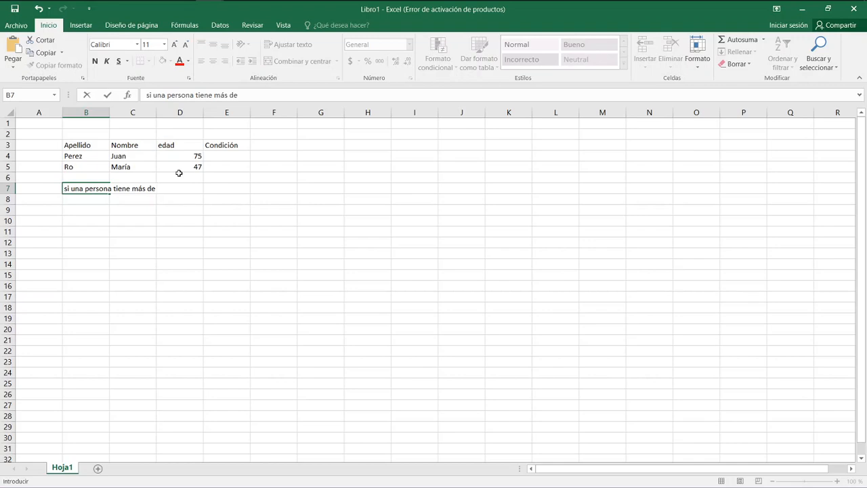
type("65 esta jubilado")
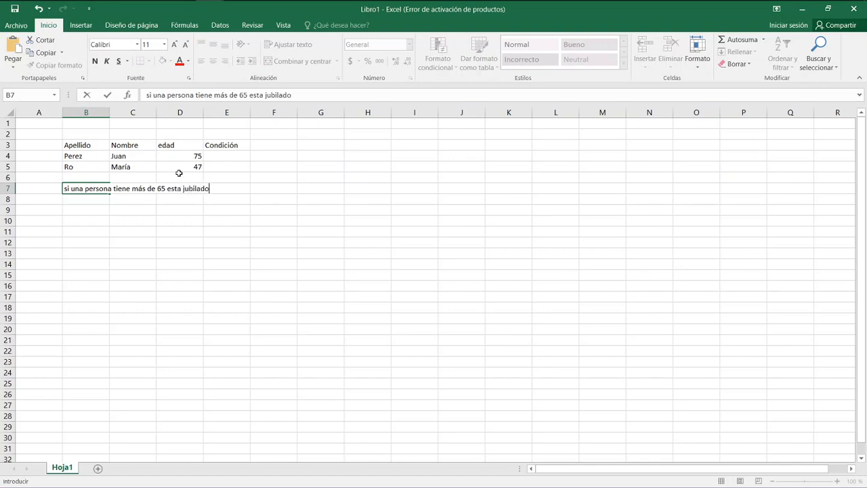
key("Return")
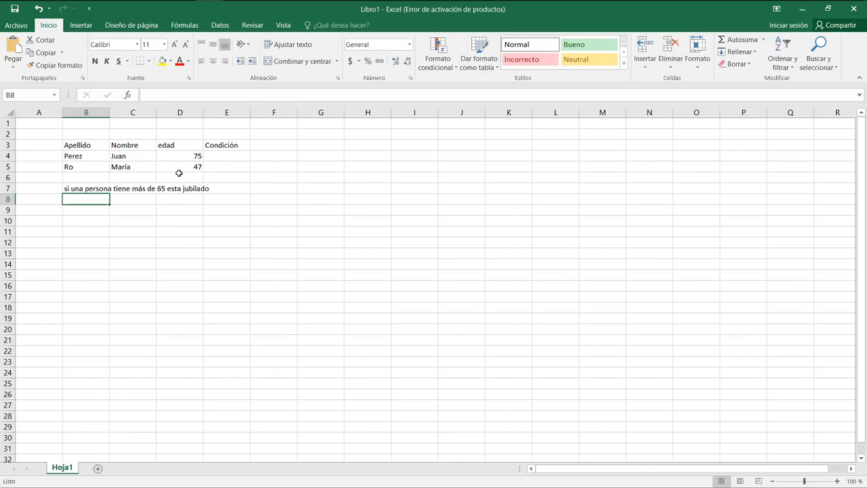
Write the alternative rule "en otro caso es activo" in B8.
type("en otro caso es activo")
key("Return")
Begin an SI formula in E4 with the logical test D4>=65.
key("Up")
key("Up")
key("Up")
key("Up")
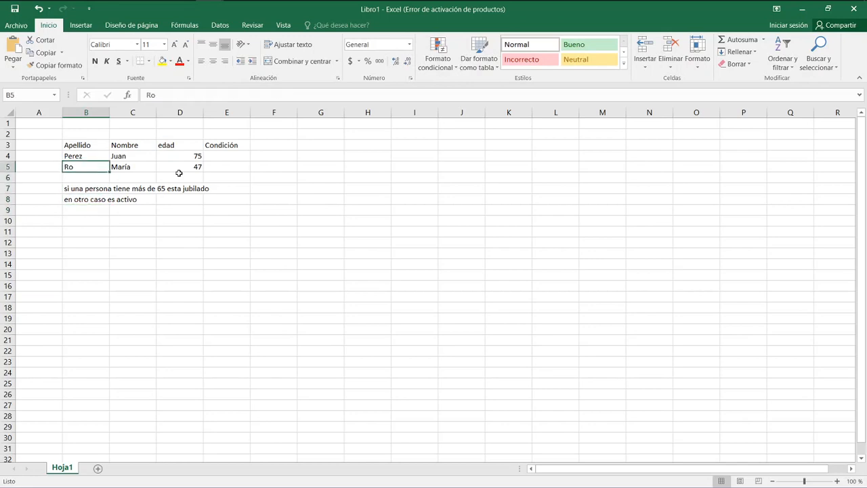
key("Up")
key("Right")
key("Right")
key("Right")
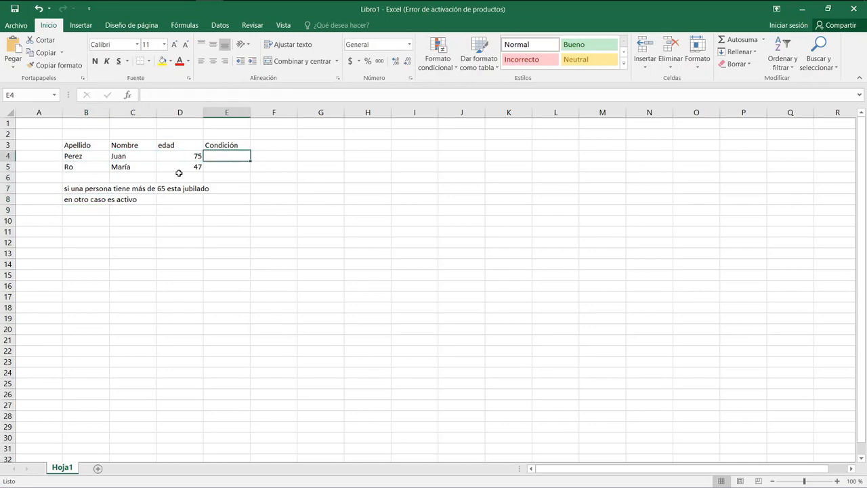
key("Left")
key("Left")
key("Right")
key("Right")
type("=si(")
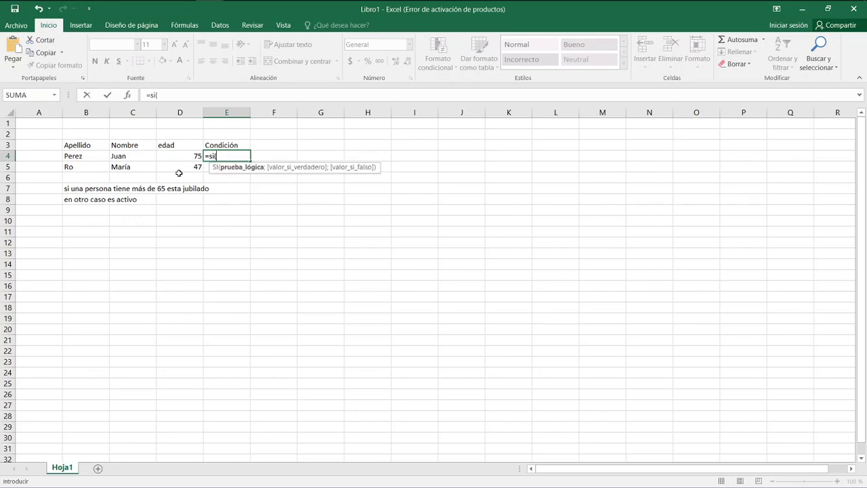
key("super+plus")
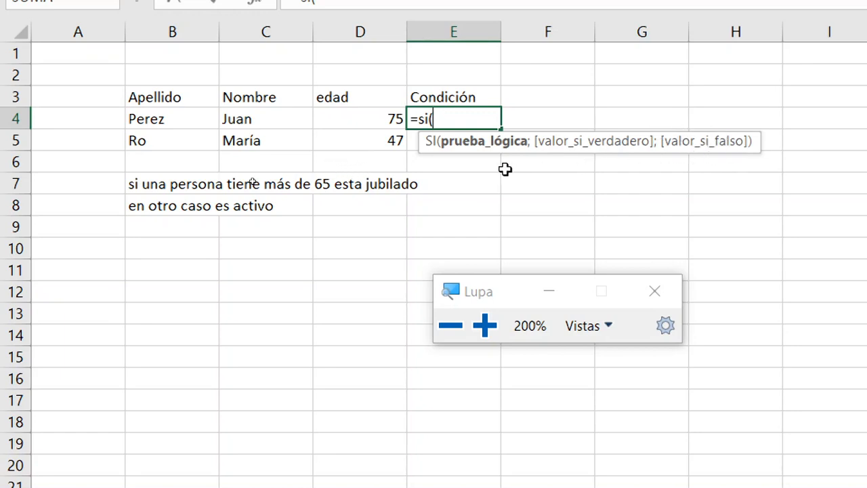
key("Left")
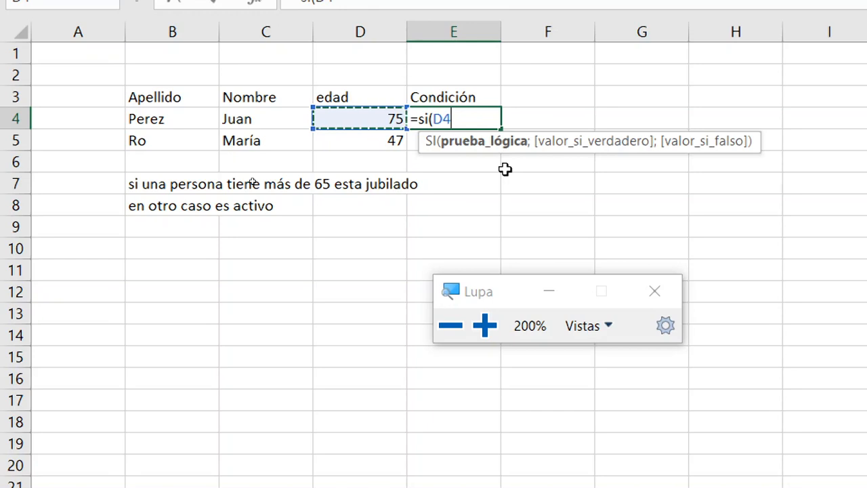
type(">=65")
type(";")
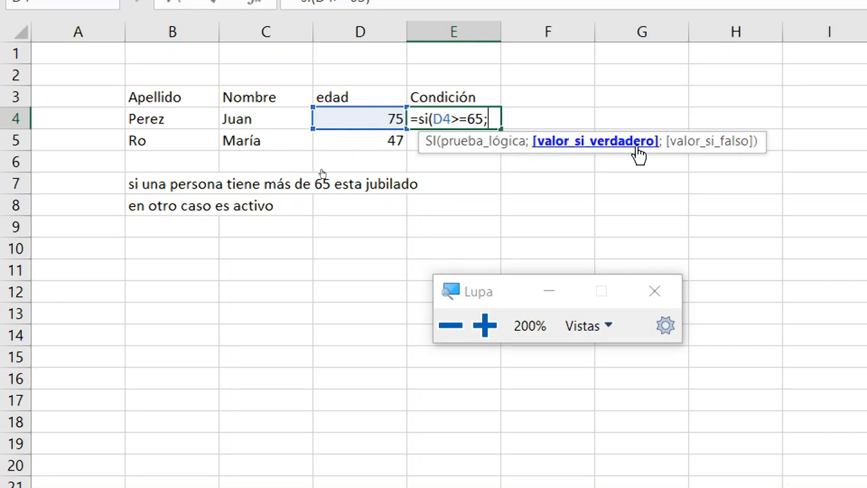
Complete the E4 formula with "Jubilado" as the true value and "Activo/a" as the false value.
type("\"")
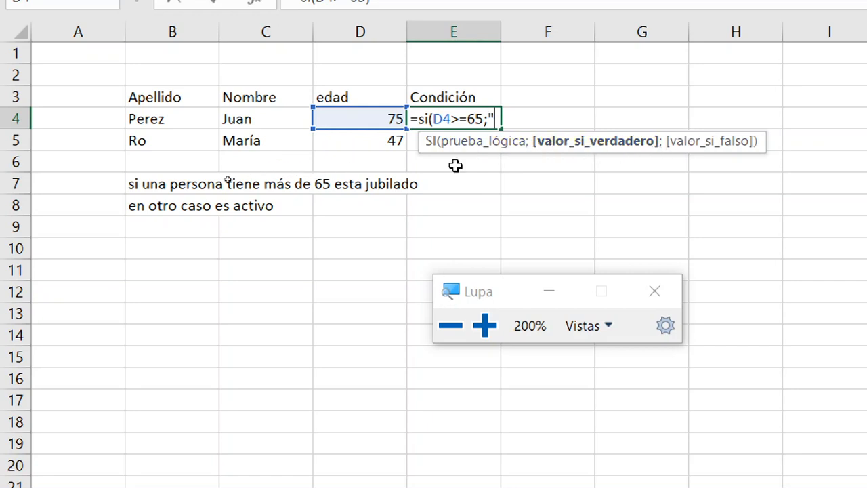
type("Jubilado\"")
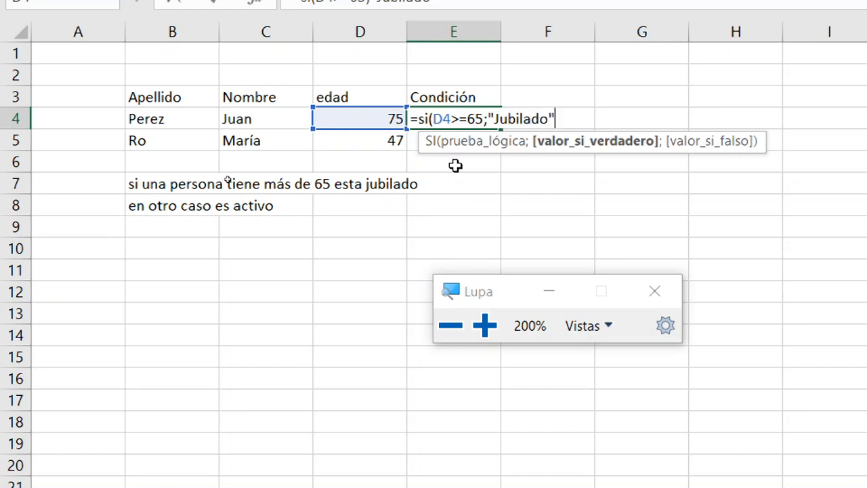
type(";")
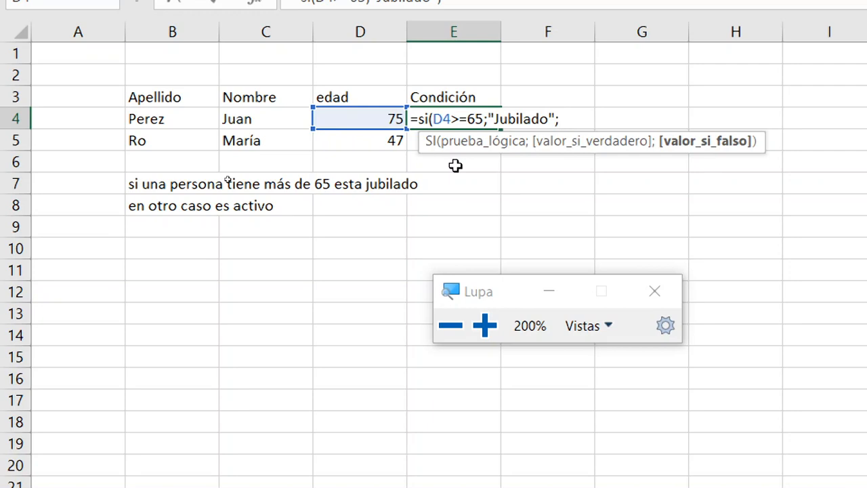
type("\"Activo")
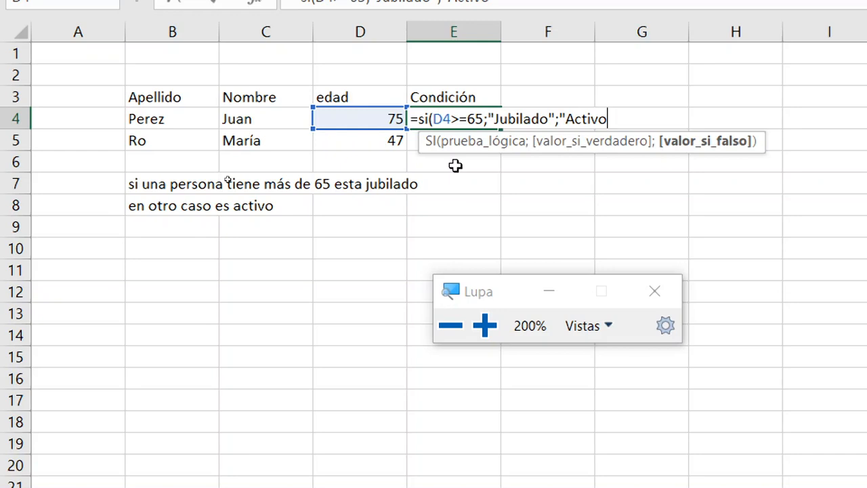
type("/a\")")
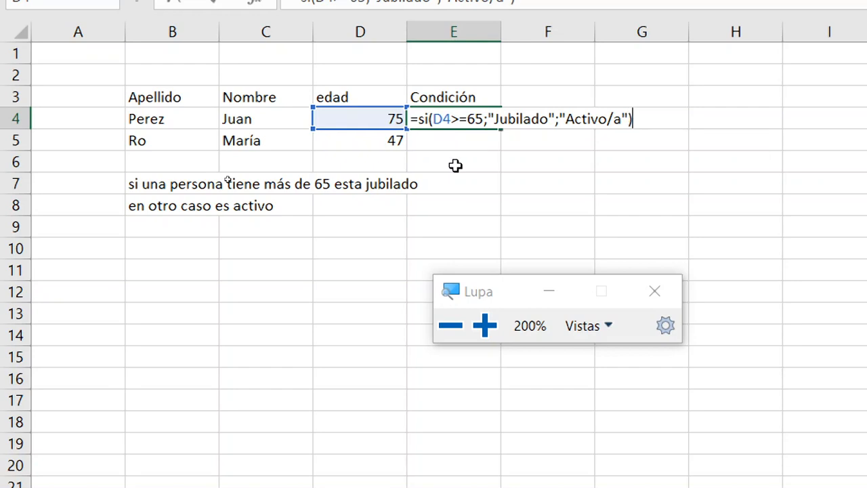
key("Return")
Fill the condition formula from E4 down to E5.
key("Up")
key("Left")
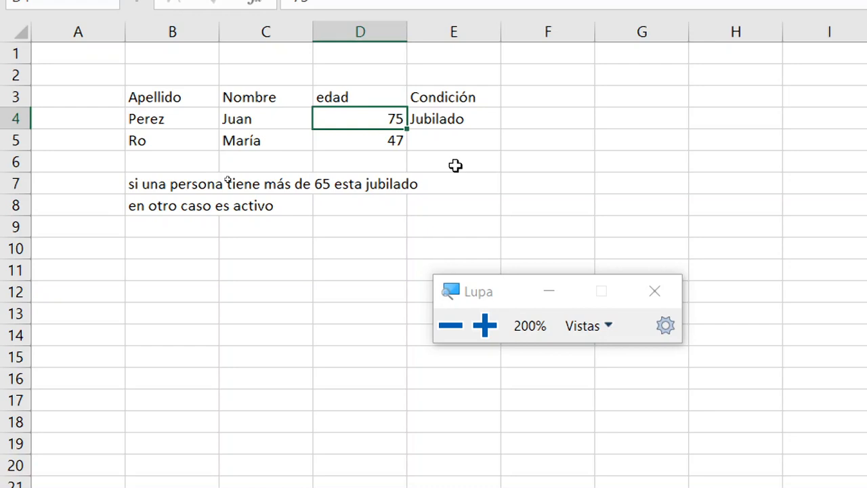
key("Right")
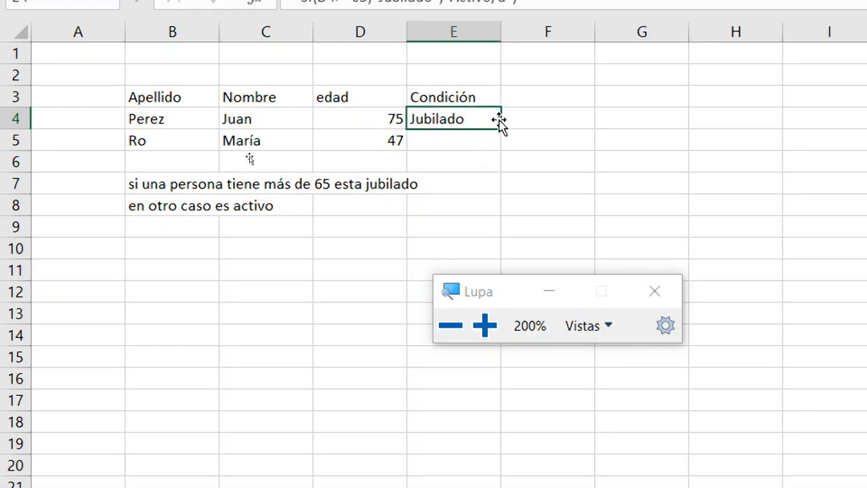
left_click_drag(500, 135, 499, 152)
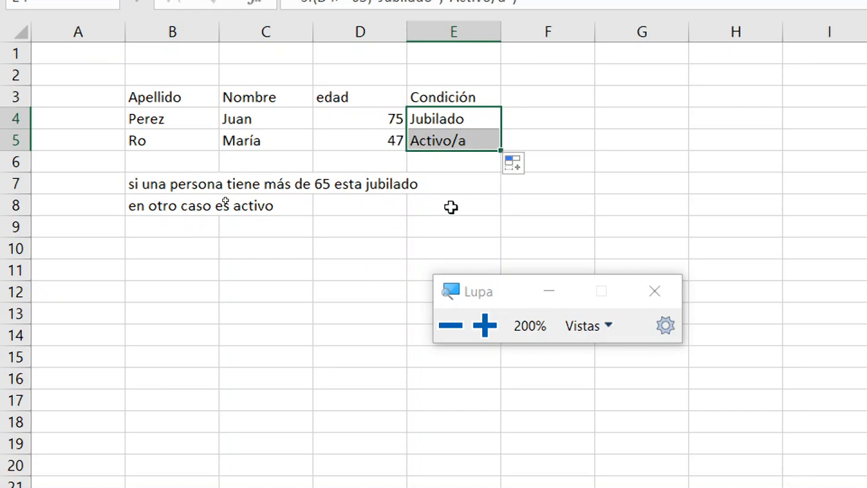
Review the SI formula in E4 and its arguments, leaving it as it is.
key("Up")
key("Down")
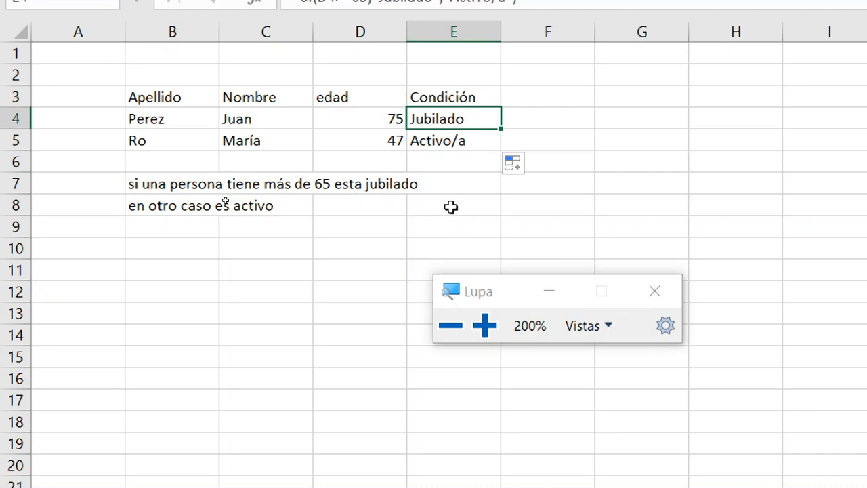
double_click(420, 116)
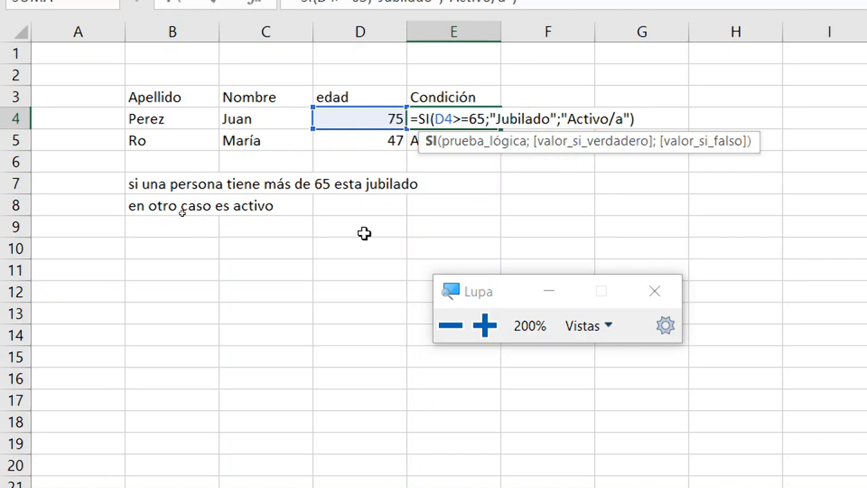
key("ctrl+Return")
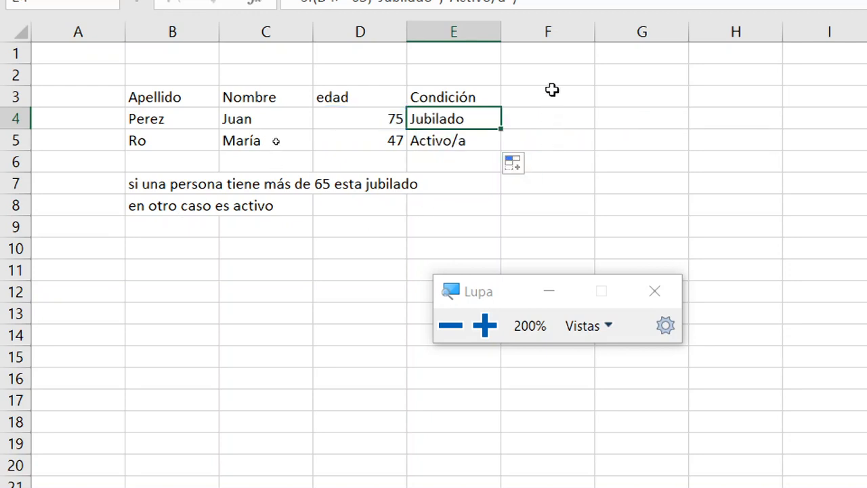
Add the column header "Sueldo" in F3, beside the Condición column.
left_click(552, 91)
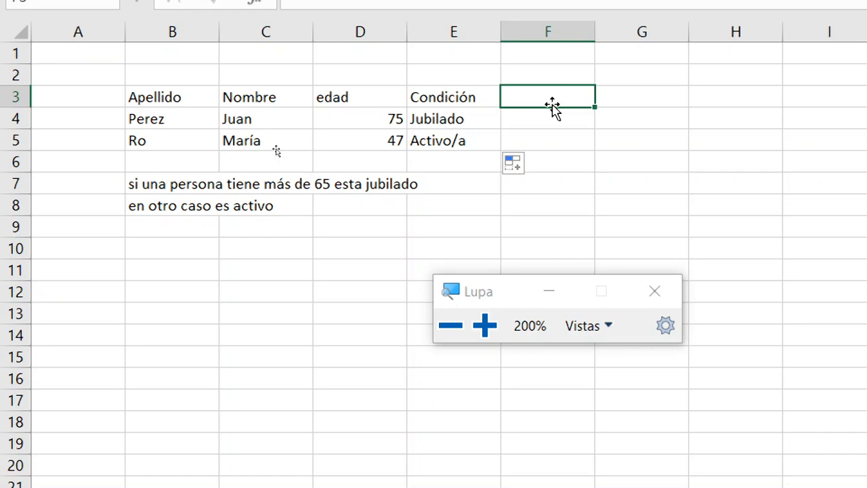
key("Down")
key("Down")
key("Down")
key("Down")
key("Up")
key("Up")
key("Up")
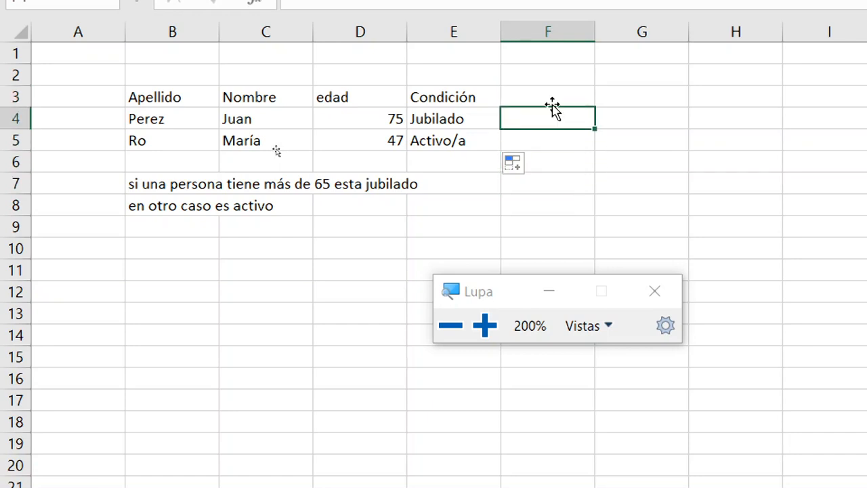
key("Up")
type("Sued")
key("BackSpace")
type("ldo")
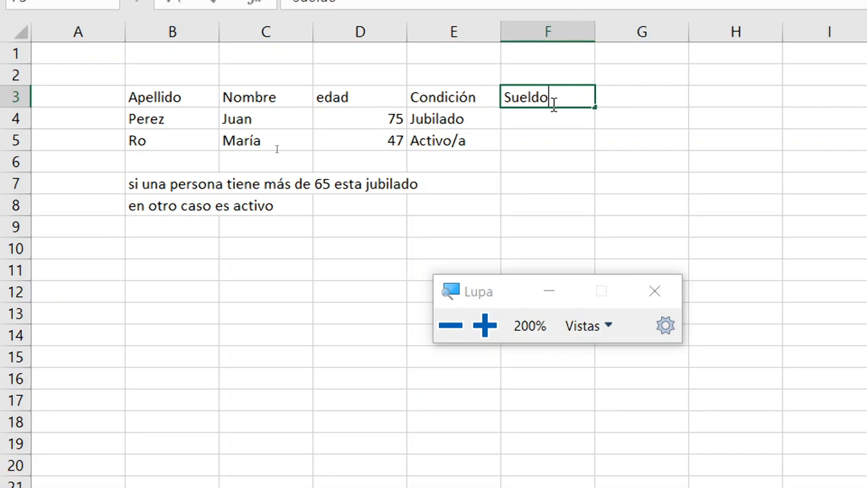
key("Return")
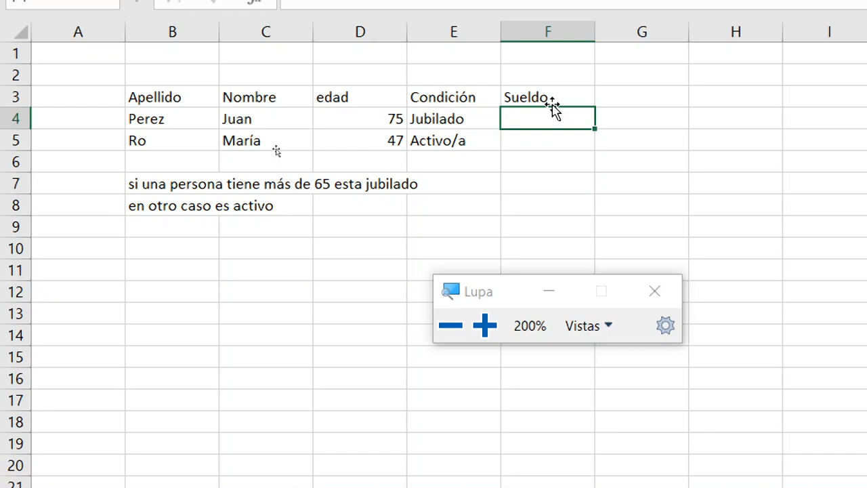
Enter the salaries 15000 in F4 and 36000 in F5.
key("Left")
key("Right")
type("15000")
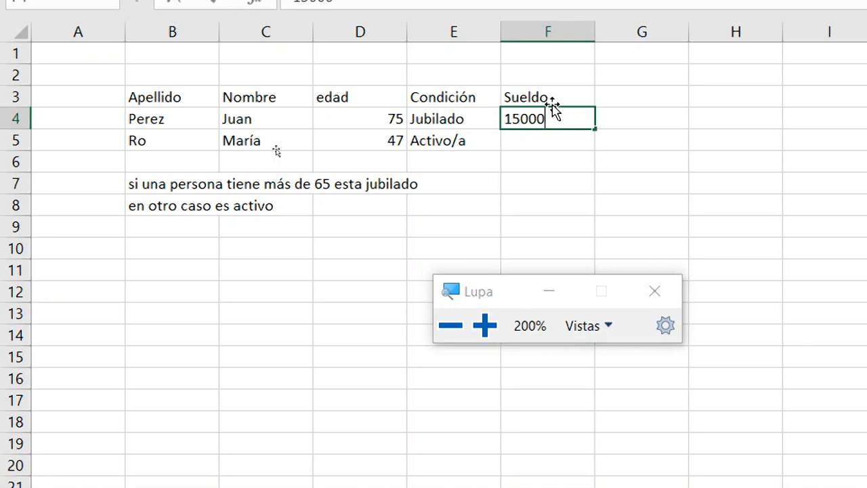
key("Return")
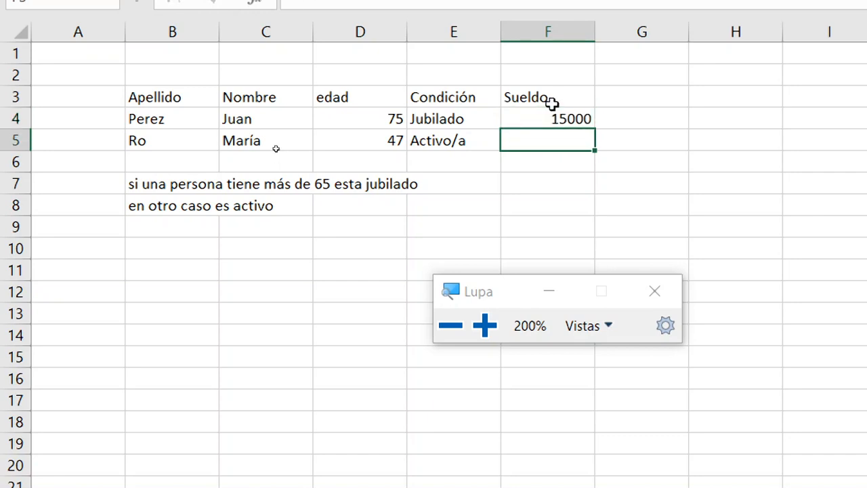
type("36000")
key("Return")
Select cell G3 and minimize the Lupa magnifier window covering the sheet.
key("Up")
key("Up")
key("Up")
key("Right")
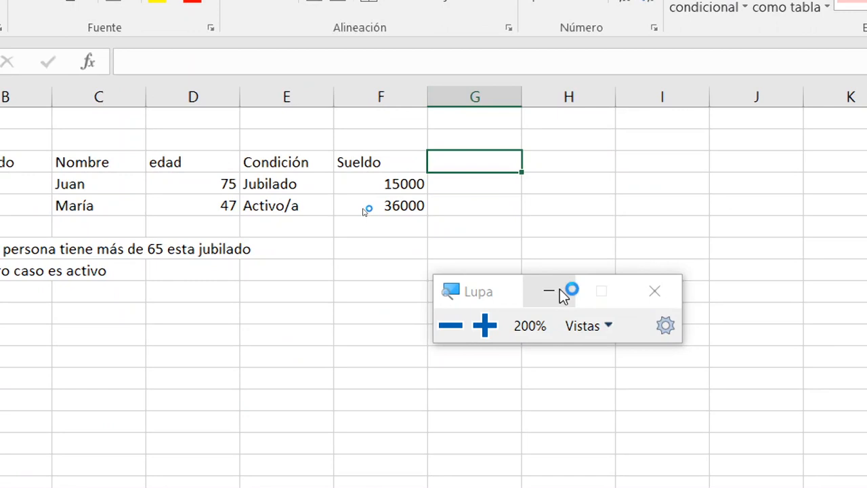
left_click(561, 295)
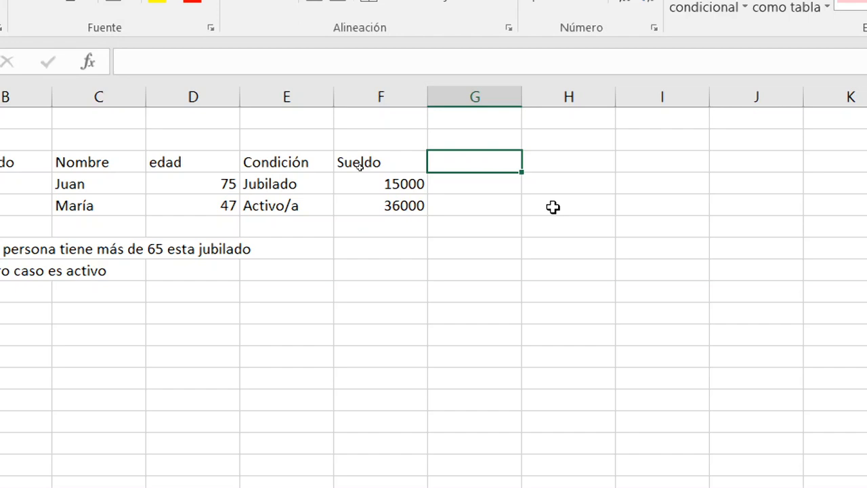
Begin the salary rule in F7 with the text "si el sueldo es menor a $20000".
key("Down")
key("Down")
key("Down")
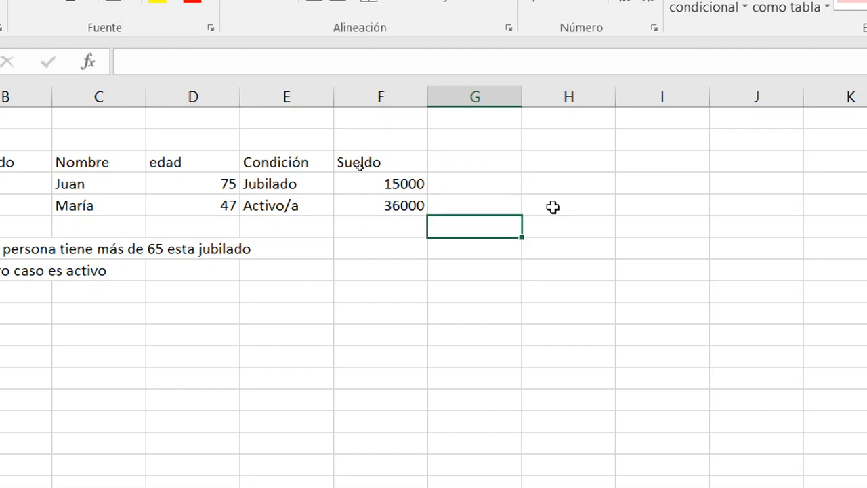
key("Left")
key("Down")
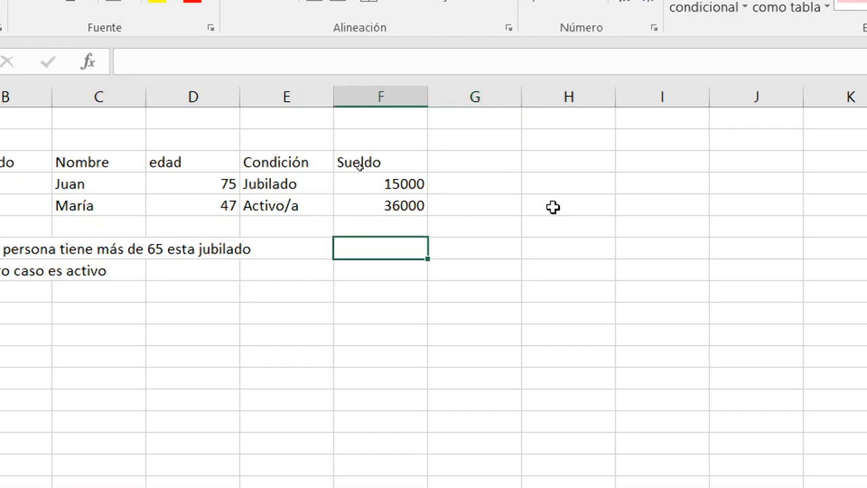
key("Left")
key("Left")
key("Left")
key("Left")
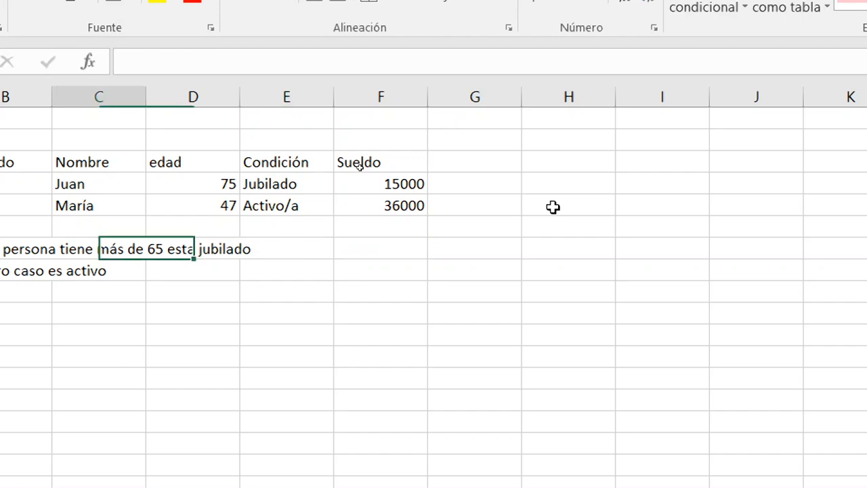
key("Right")
key("Right")
key("Right")
key("Right")
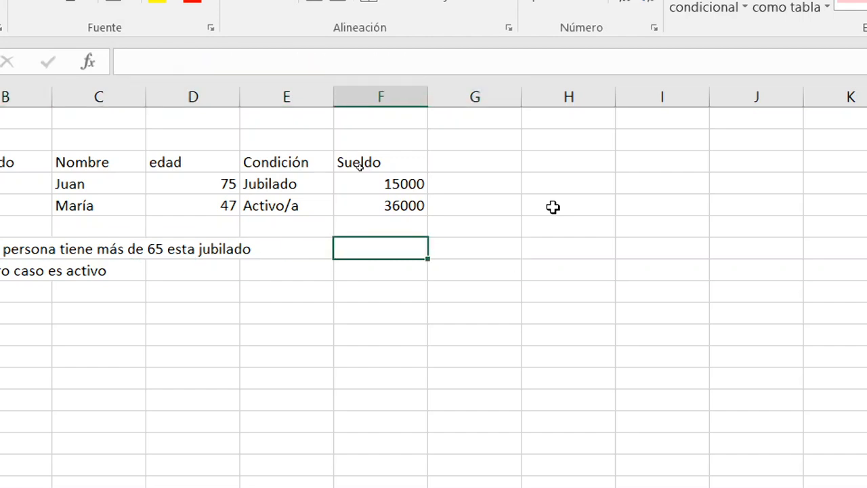
type("si el su")
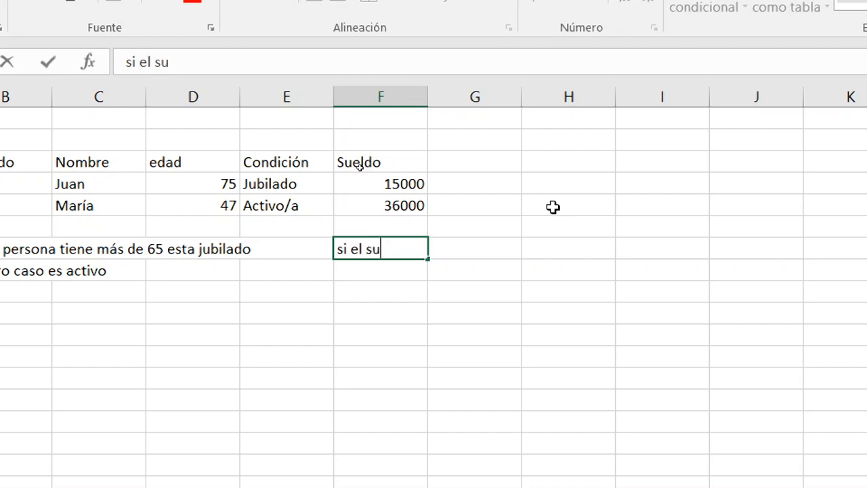
type("eldo es men")
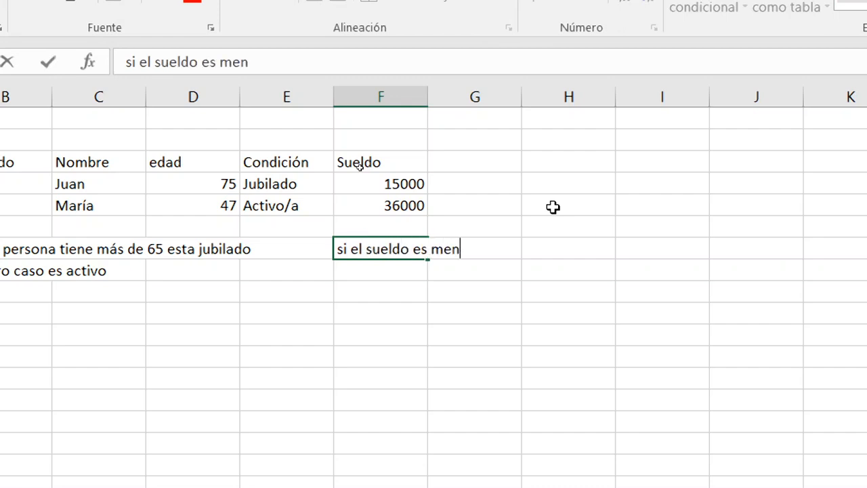
type("or a 20")
key("BackSpace")
key("BackSpace")
type("$20000")
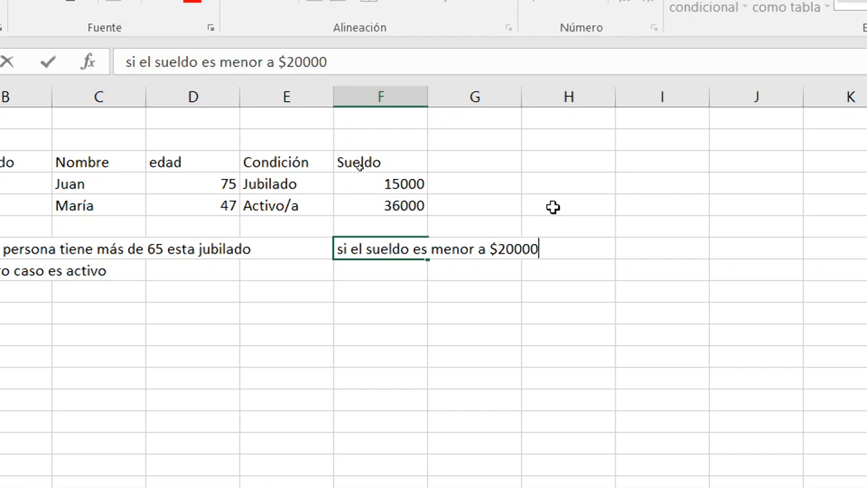
type(" se calcu")
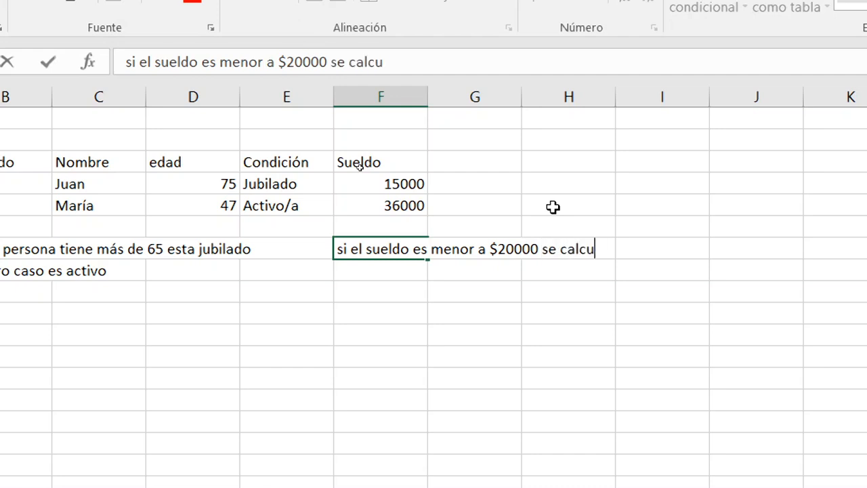
type("la un aume")
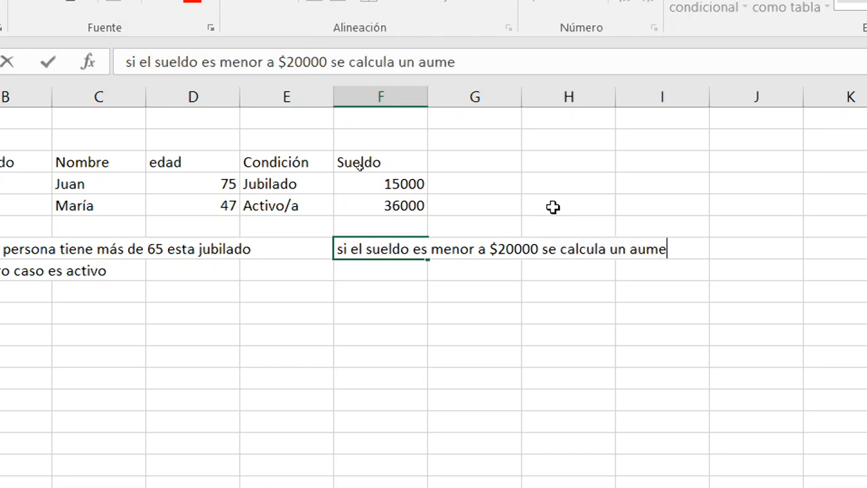
type("nto del ")
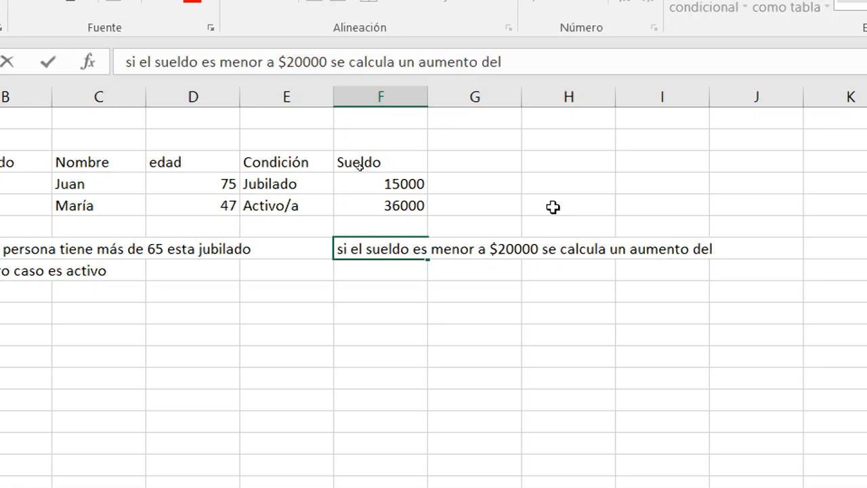
type("10%")
Complete the rule in F7 with "se calcula un aumento del 10%".
key("Return")
Write the alternative rule "en otro caso el aumento será del 5%" in F8.
type("en o")
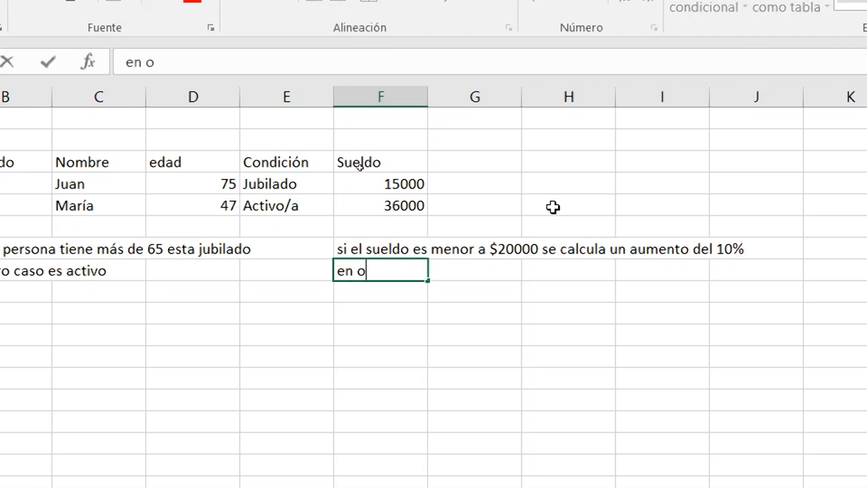
type("tro caso el a")
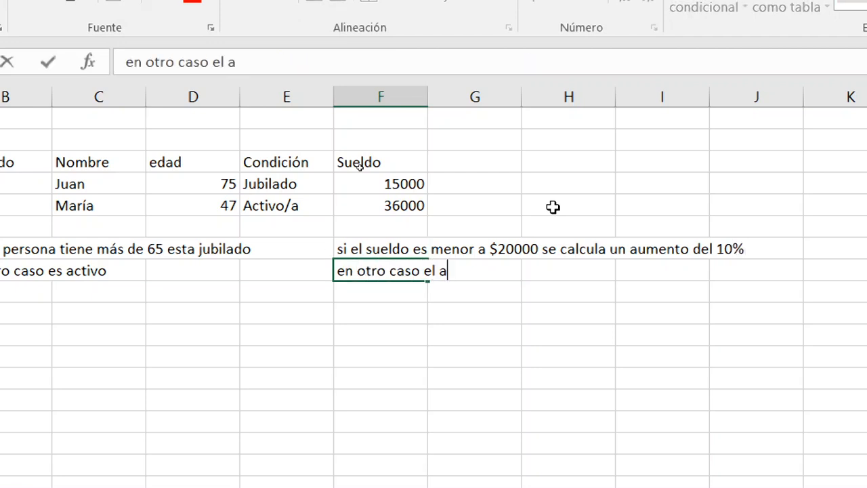
type("umento se")
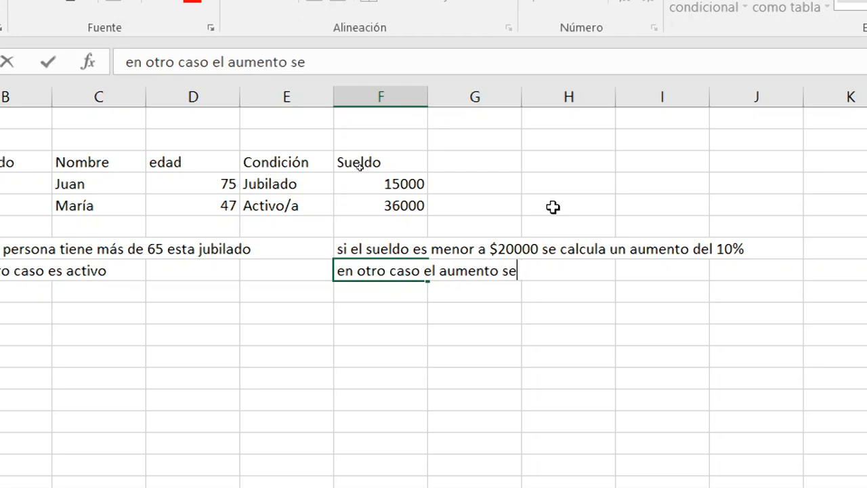
type("rá del")
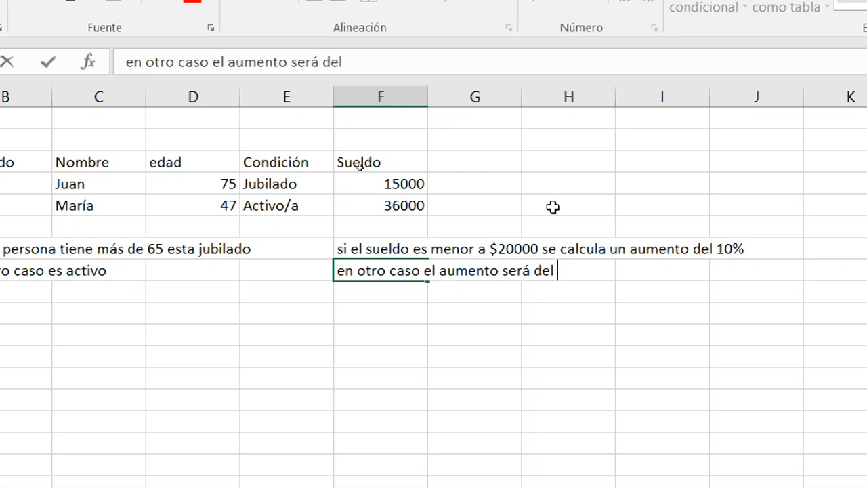
type(" 5%")
key("Return")
Add the column header "aumento" in G3, beside the Sueldo column.
key("Up")
key("Up")
key("Up")
key("Up")
key("Up")
key("Up")
key("Right")
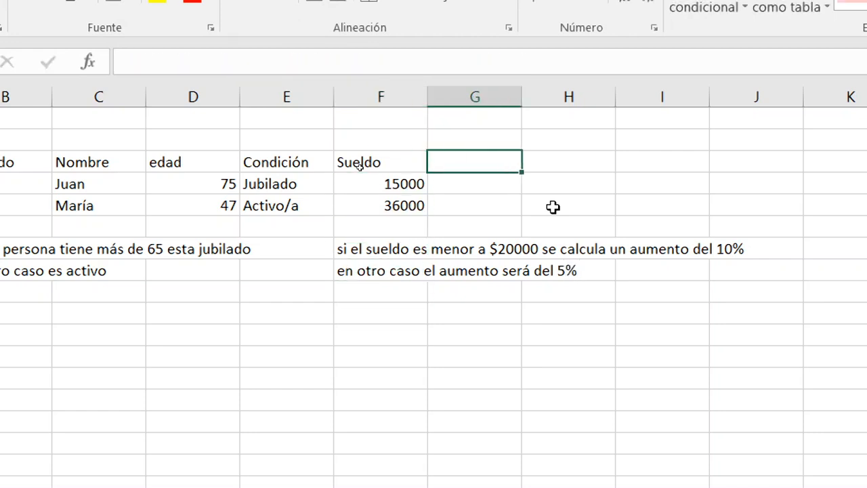
type("aumento")
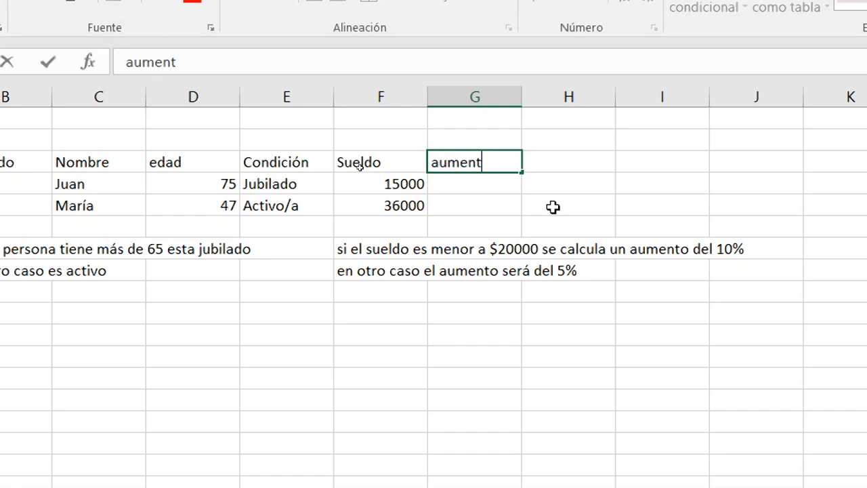
key("ctrl+Return")
Begin an SI formula in G4 with the logical test F4<20000.
key("Down")
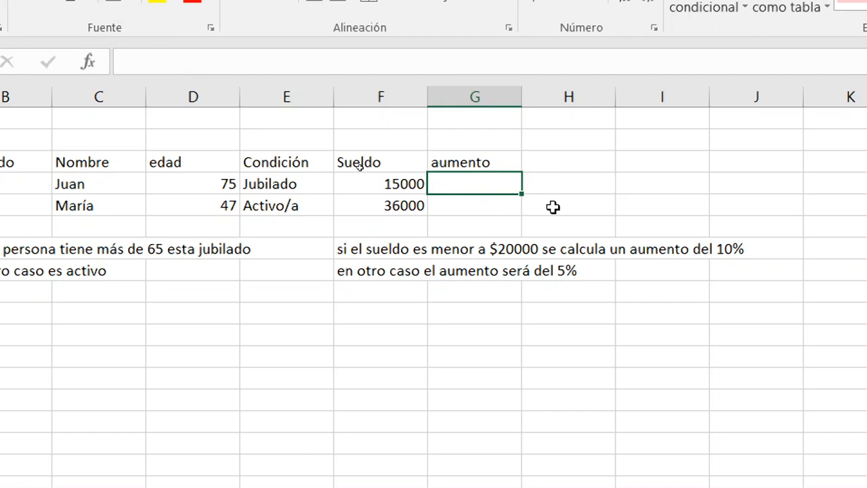
type("=si")
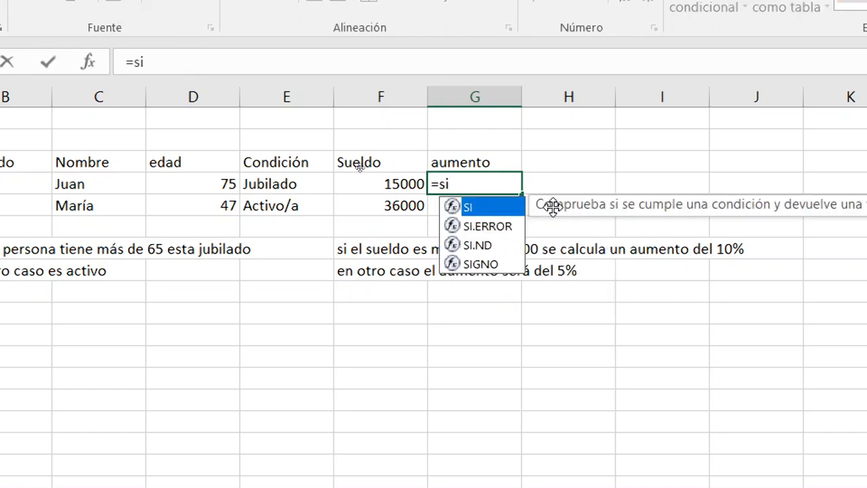
type("(")
key("Left")
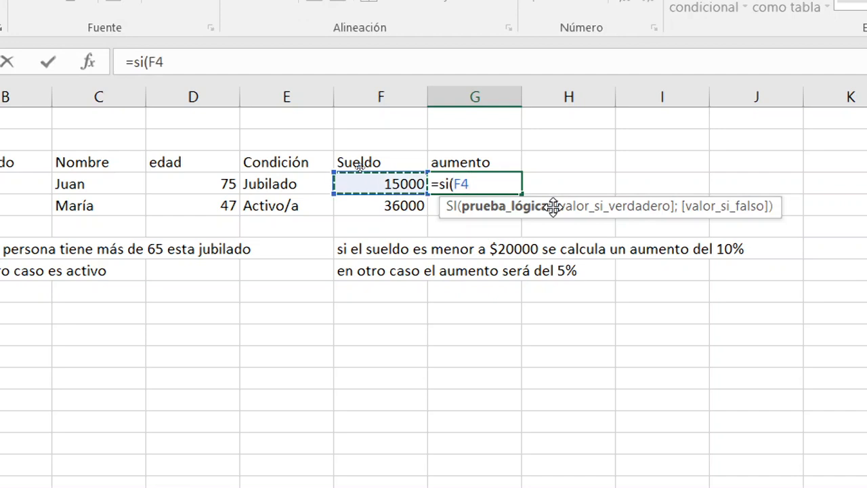
type("<20")
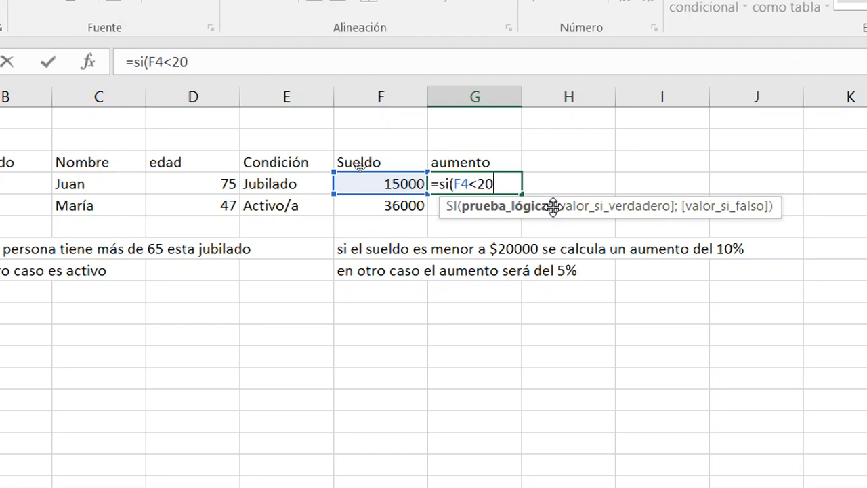
type("000;")
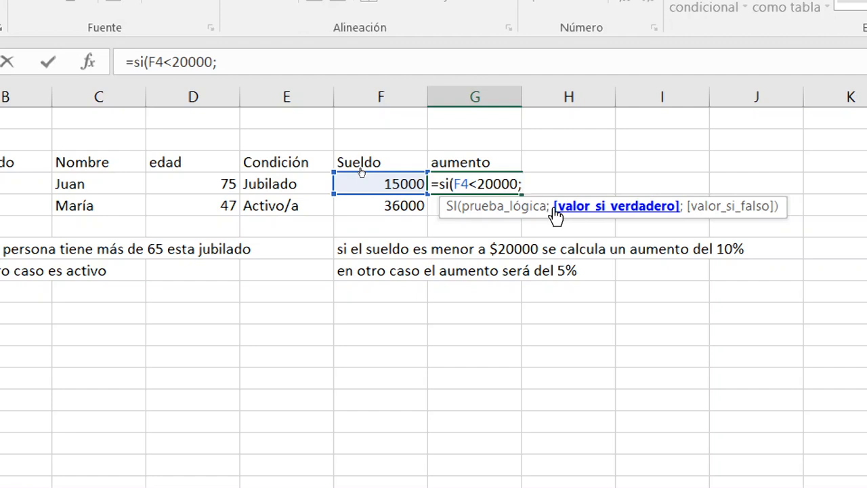
Add F4*10% as the value-if-true argument of the SI formula in G4.
key("Left")
key("Left")
key("Left")
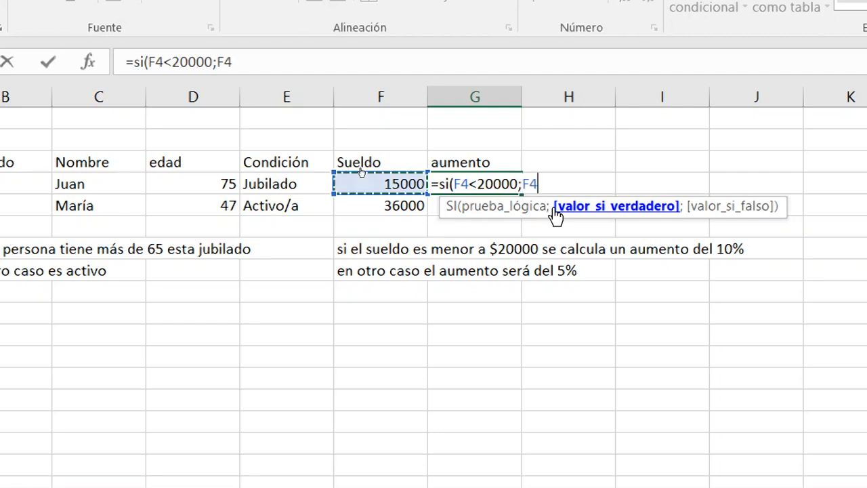
key("Right")
key("Right")
type("*10%")
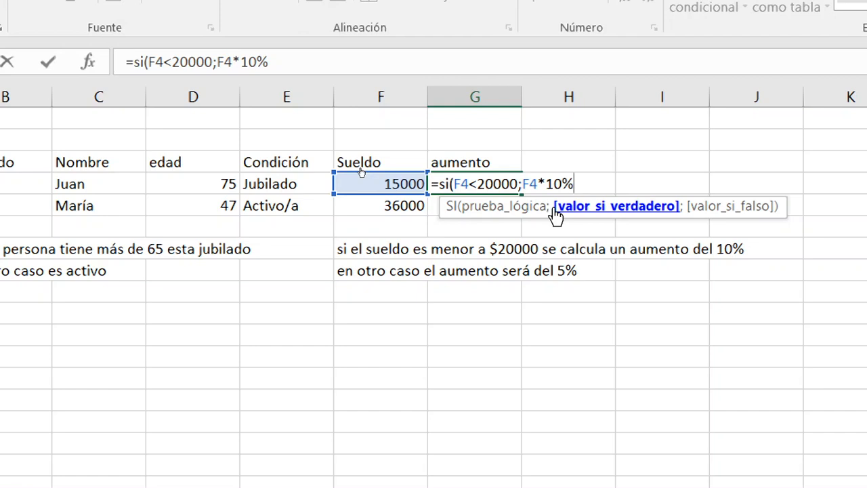
type(";")
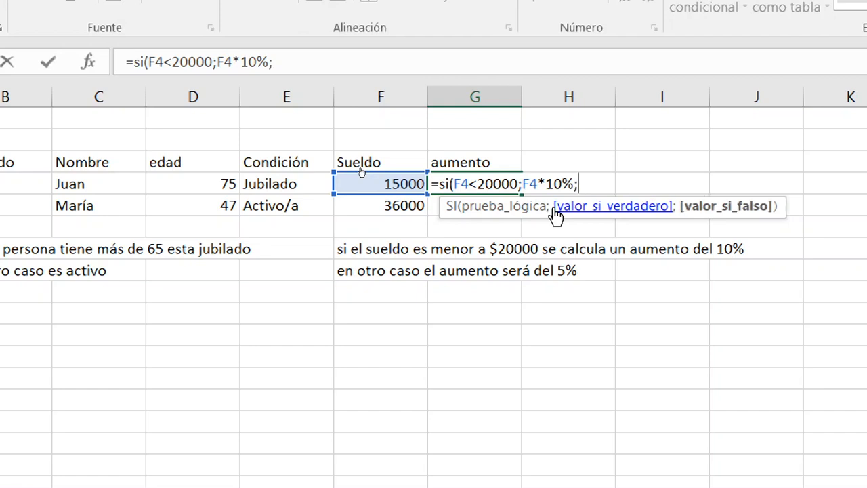
Complete the SI formula in G4 with F4*5% as the value-if-false argument.
left_click(361, 175)
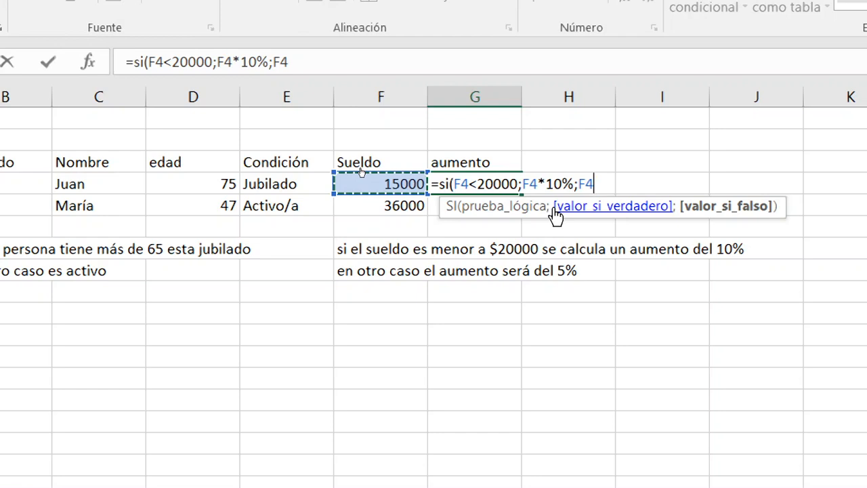
type("*5")
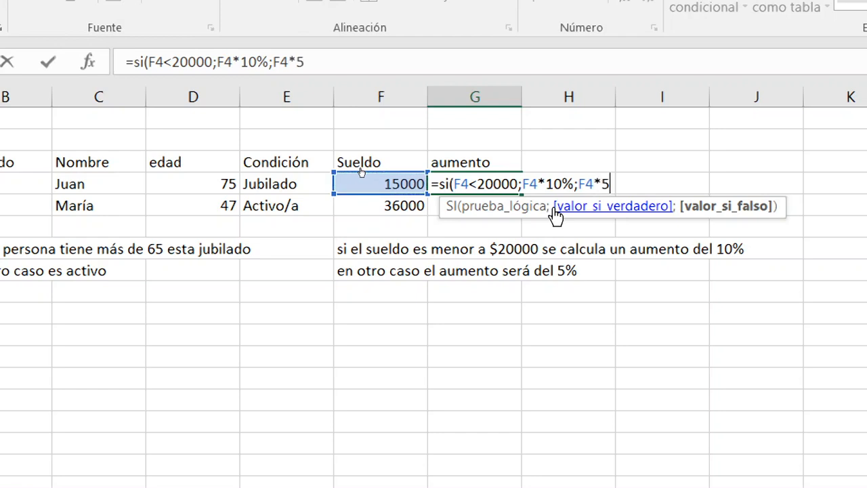
type("%)")
key("Return")
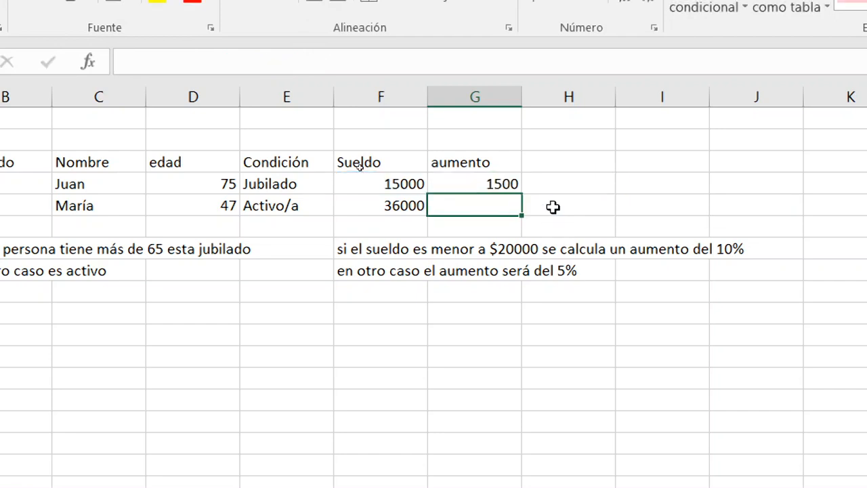
Copy the raise formula from G4 down to G5.
key("Up")
key("Left")
key("Right")
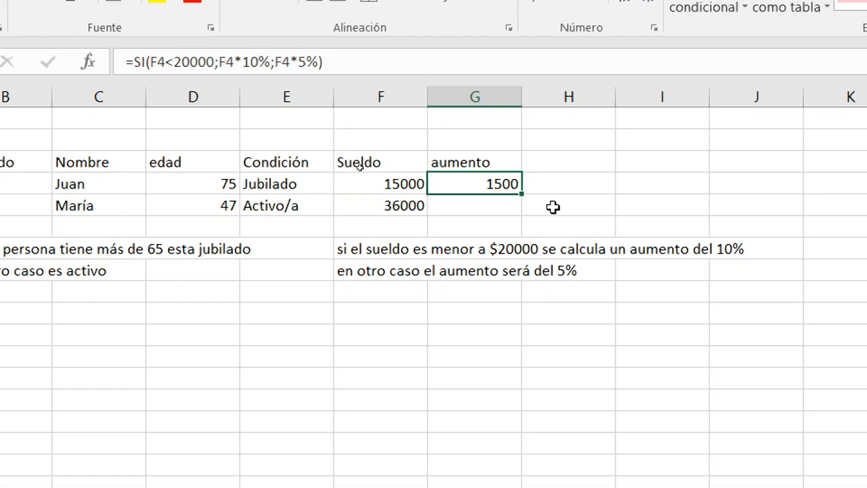
left_click_drag(521, 193, 522, 214)
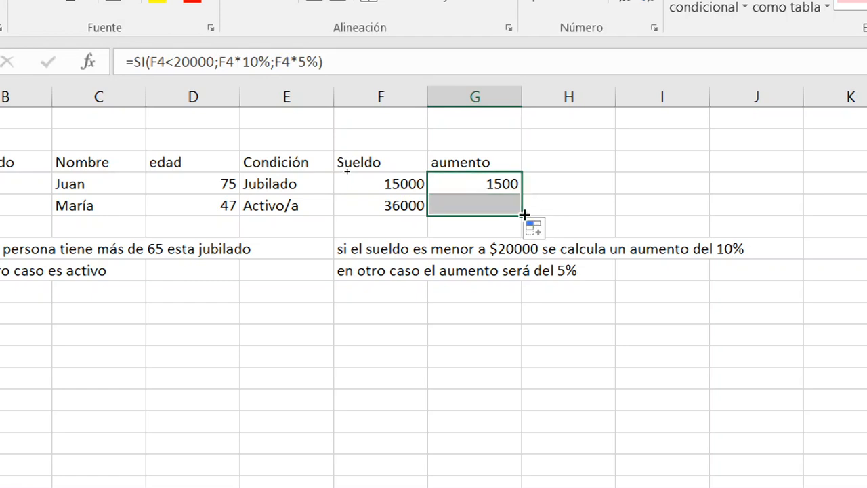
left_click(583, 199)
key("Left")
key("Left")
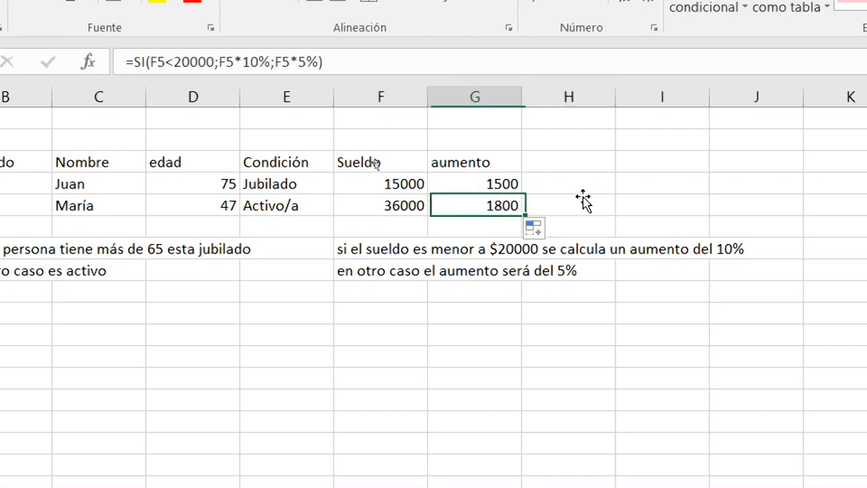
Calculate the salary including the raise in H4 with =G4+F4 and copy the formula down to H5.
key("Right")
key("Up")
key("Right")
type("=")
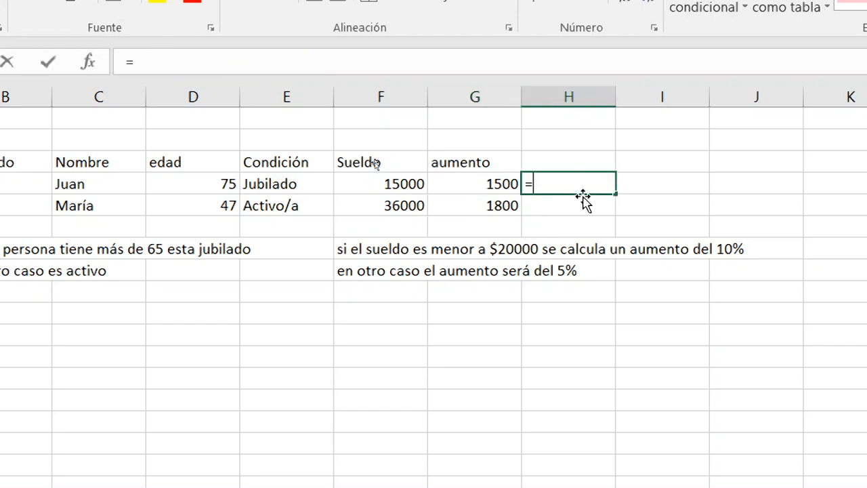
key("Left")
type("+")
key("Left")
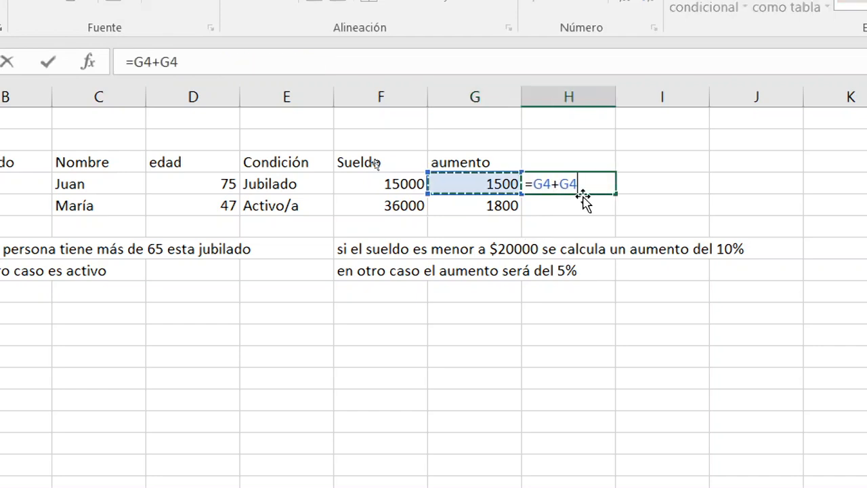
key("Left")
key("Return")
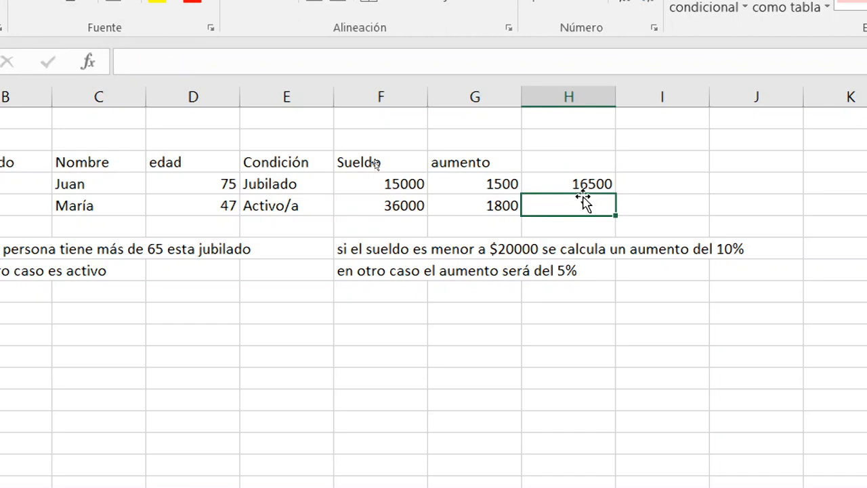
key("Up")
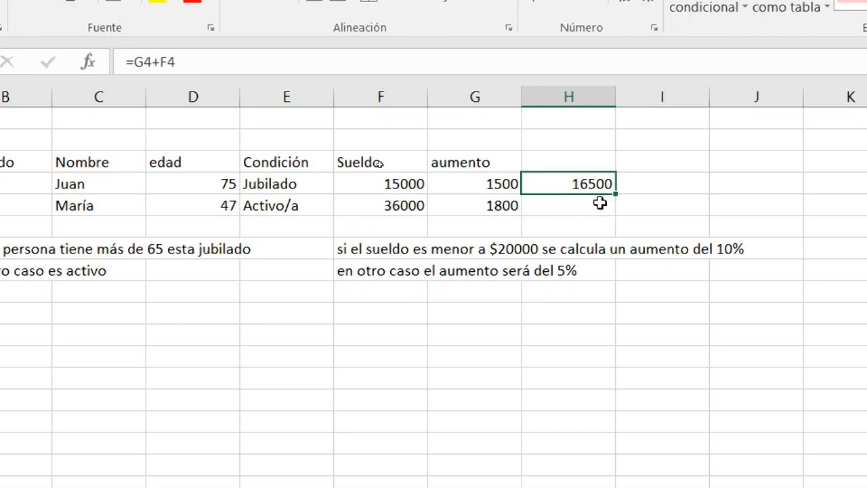
left_click_drag(617, 193, 617, 205)
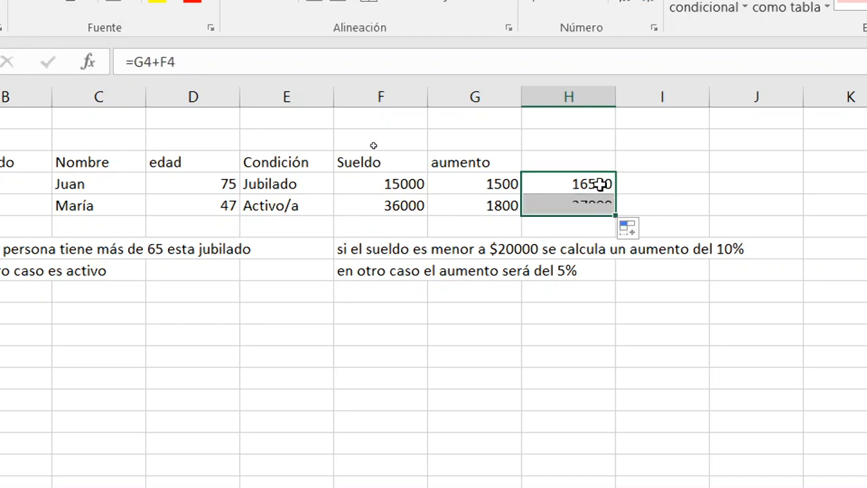
Add the column header "sueldo final" in H3, beside the aumento column.
left_click(582, 170)
type("sueld")
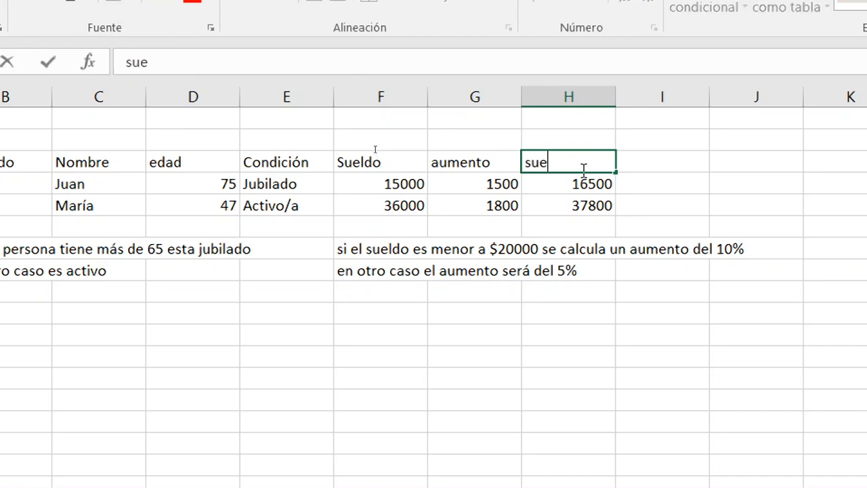
key("BackSpace")
type("do final")
key("Return")
key("Left")
key("Left")
key("Left")
key("Left")
key("Left")
key("Left")
key("Left")
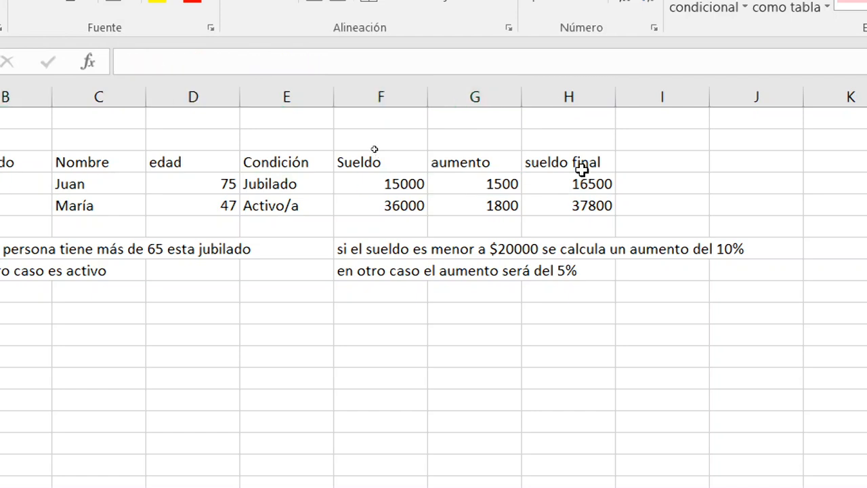
type("*")
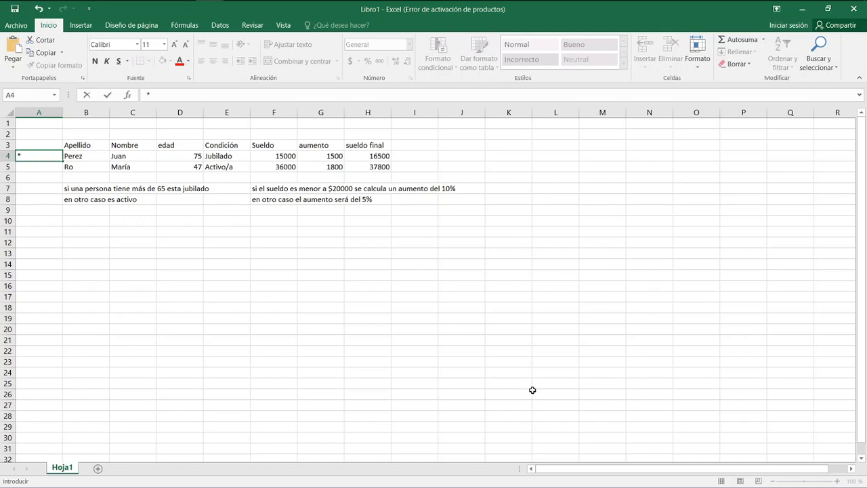
key("Escape")
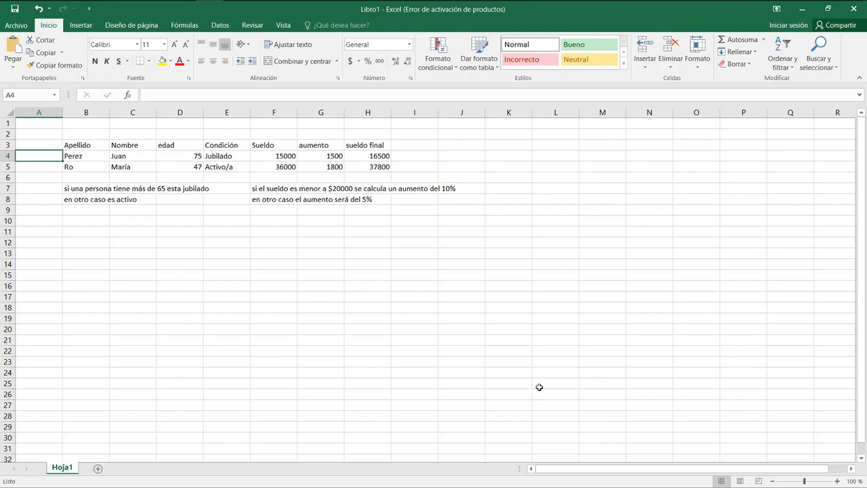
Start a second table below the rules with the headers "Apellido" in B11 and "Nombre" in C11.
left_click(92, 232)
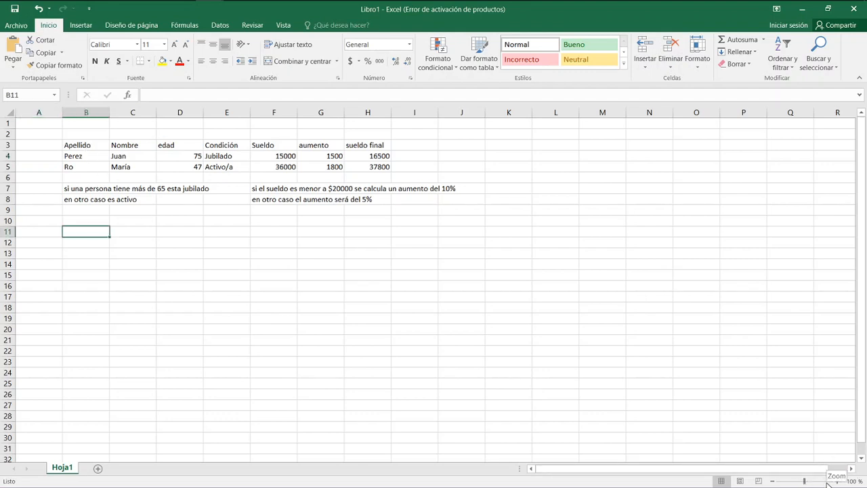
scroll(372, 298, "up", 3)
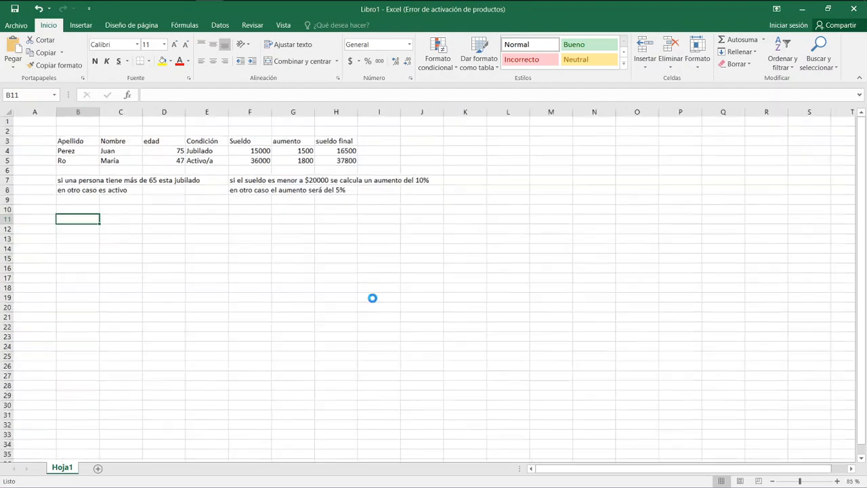
scroll(373, 298, "up", 1)
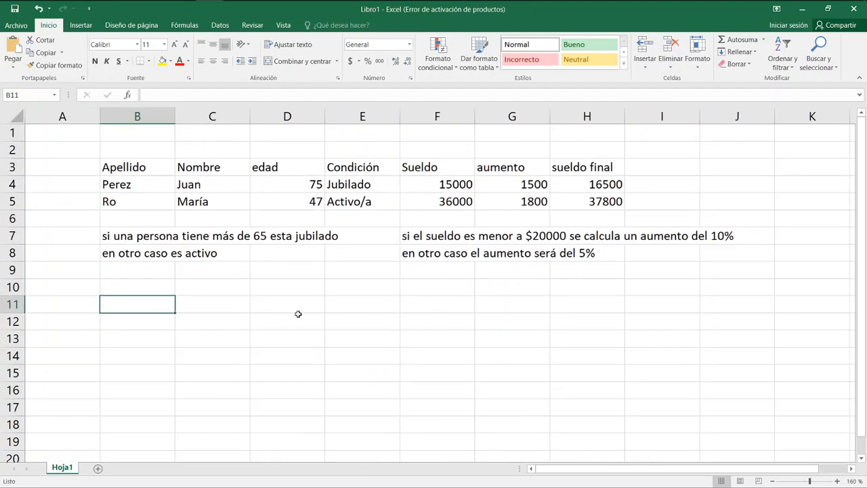
type("Ape")
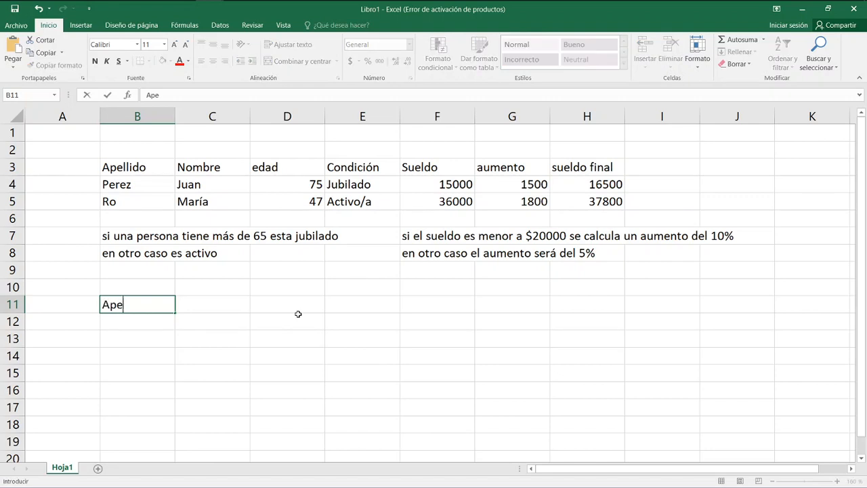
type("llido")
key("Tab")
type("Nom")
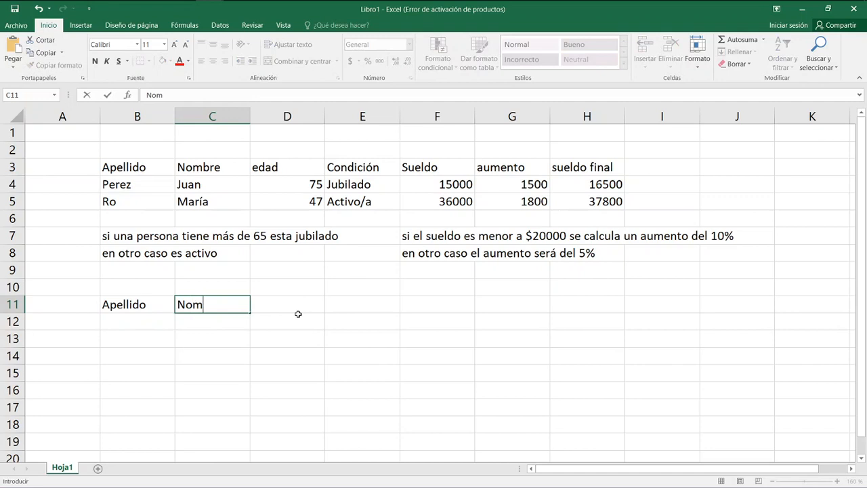
type("bre")
key("Tab")
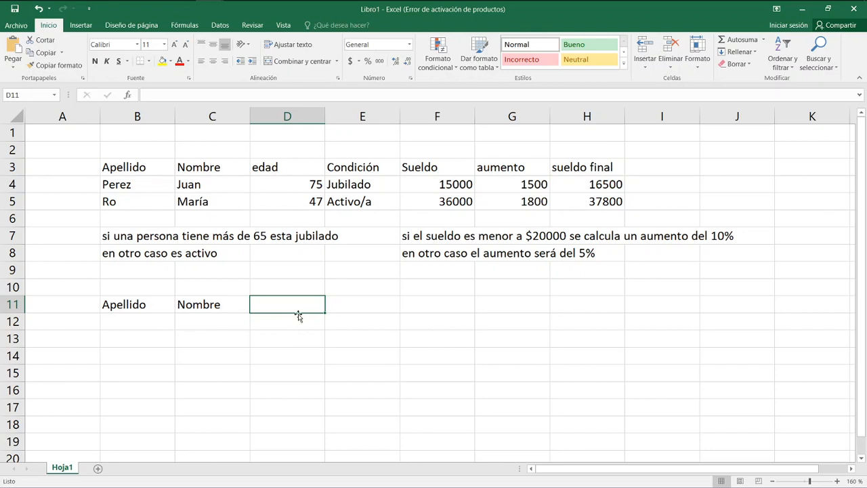
Add the header "Antigüedad", with a capital A, in D11.
type("anti")
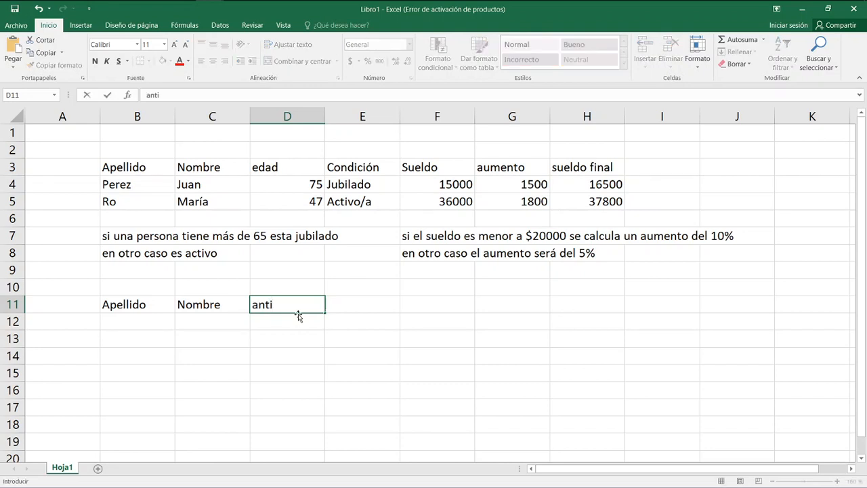
type("guedad")
key("Left")
key("Right")
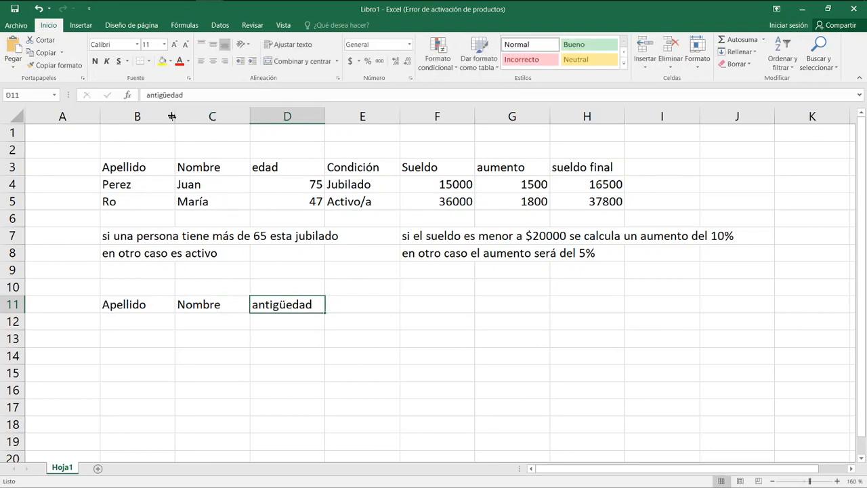
left_click(151, 95)
key("BackSpace")
type("A")
key("Return")
key("Up")
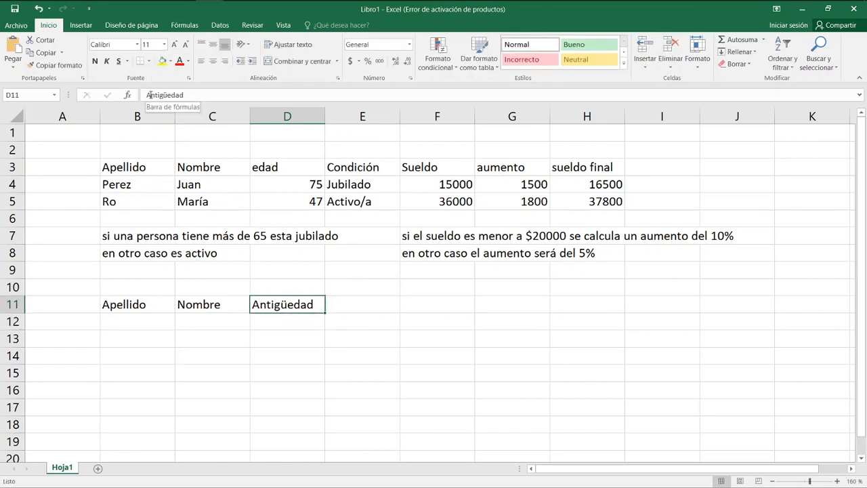
Add the header "Categoria" in E11, beside the Antigüedad header.
key("Right")
type("C")
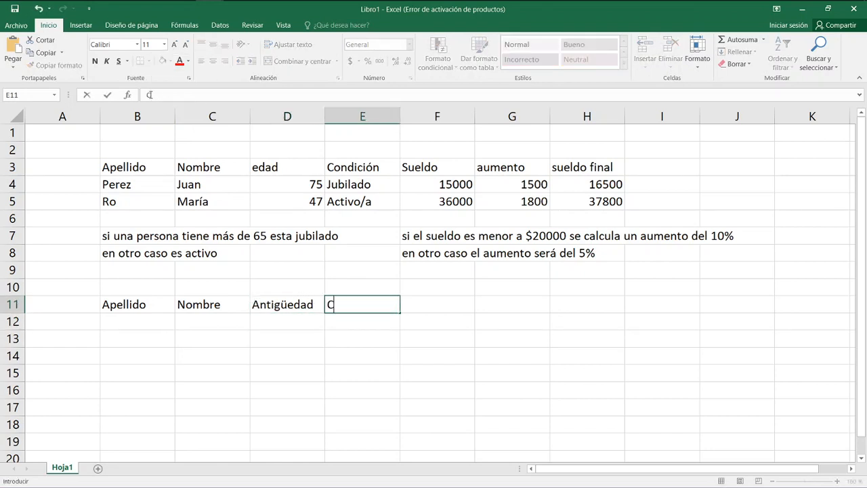
type("ategoria")
key("Return")
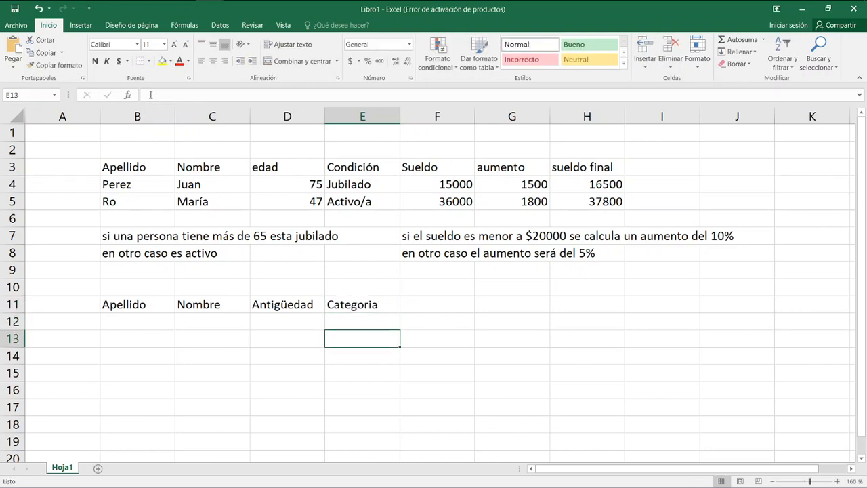
Enter the first seniority range "0 a 15" as text in G11 and its category "coadete" in H11.
key("Right")
key("Right")
key("Right")
key("Left")
key("Right")
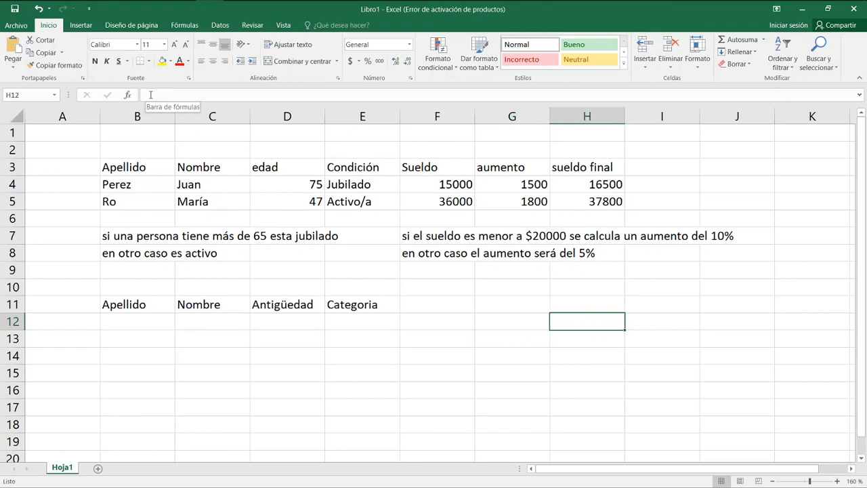
key("Up")
key("Left")
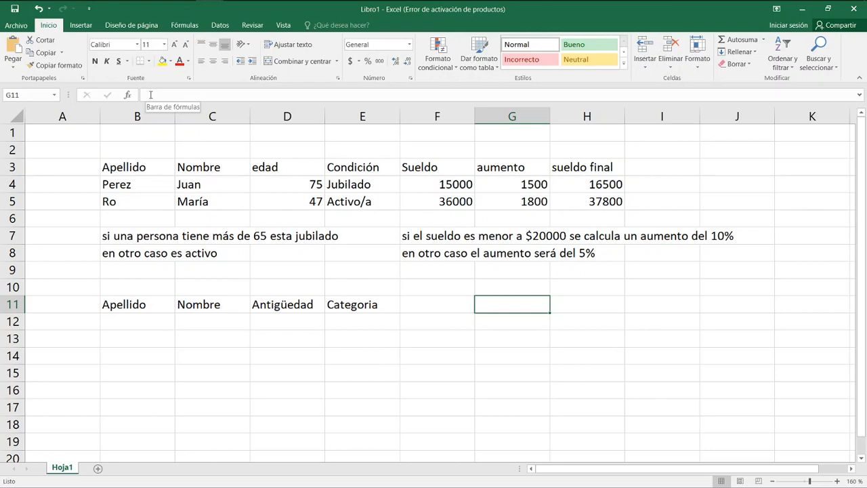
type("'0 a")
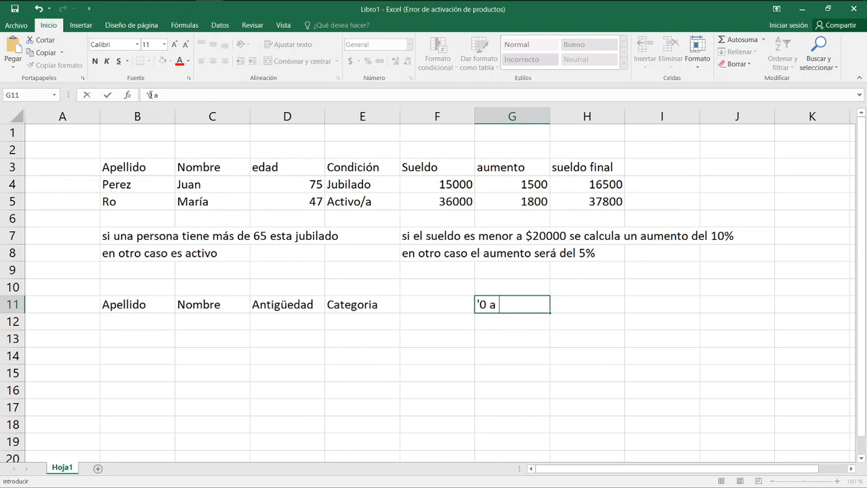
type(" 15")
key("Tab")
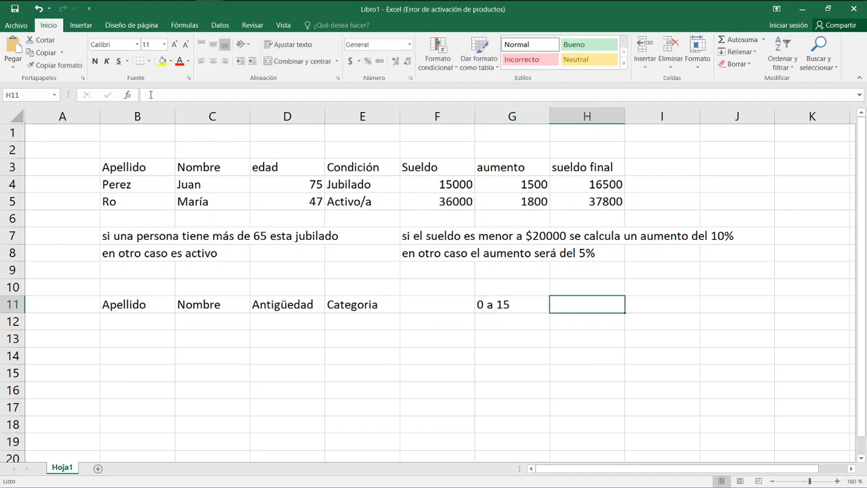
type("coade")
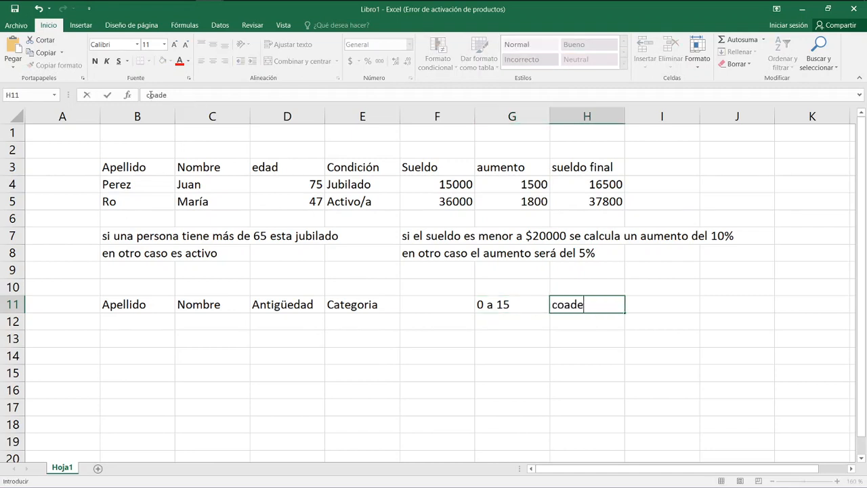
type("te")
key("Return")
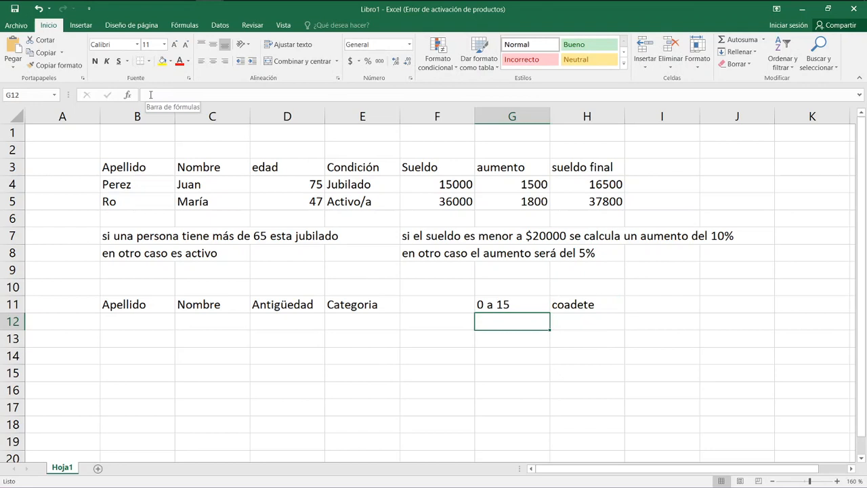
Enter the second seniority range "16 - 30" as text in G12 and its category "Socio" in H12.
type("'16")
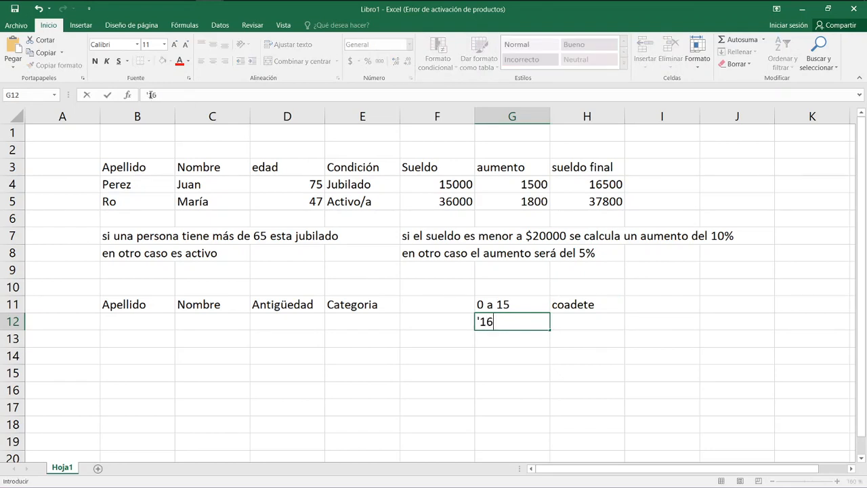
type(" -")
type("30")
key("ctrl+Return")
key("Right")
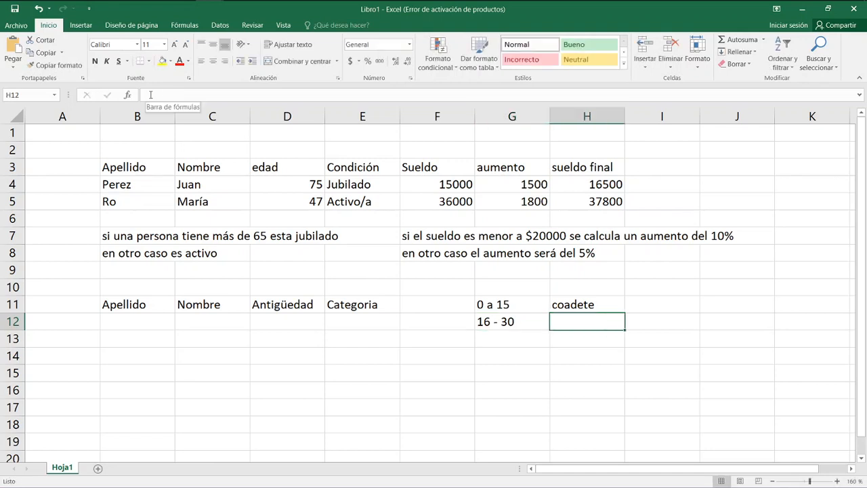
type("Socio")
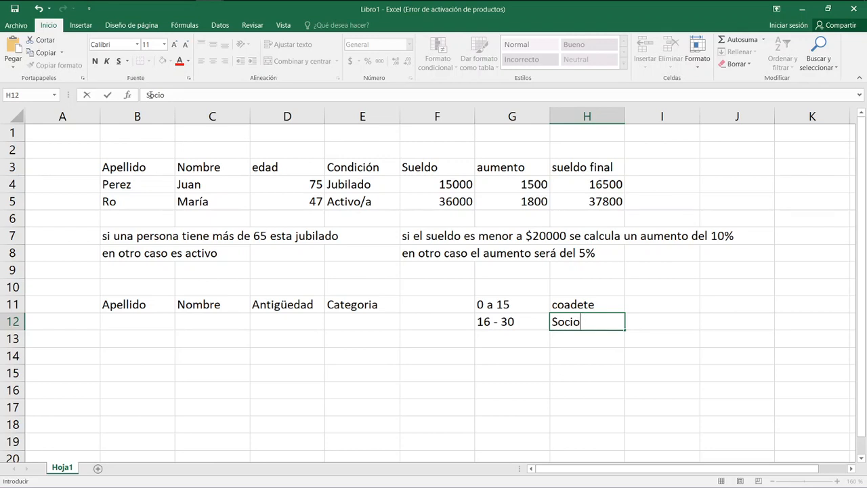
key("Return")
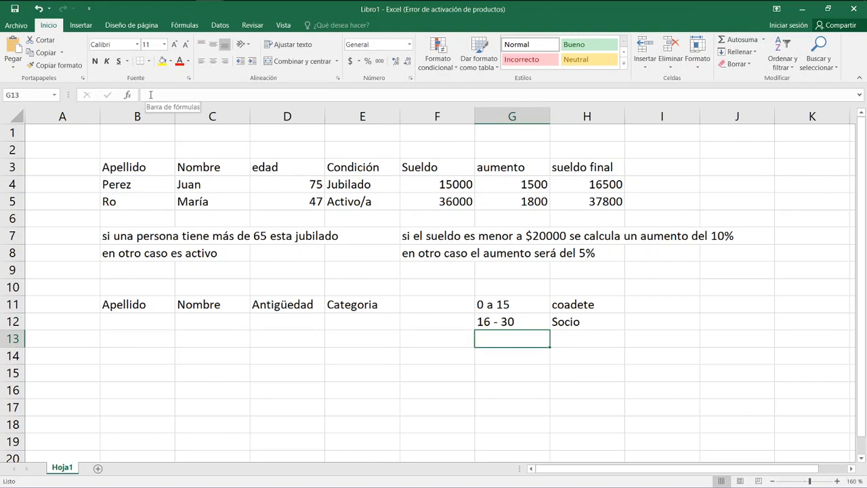
Enter the third seniority range "30 o más" as text in G13.
type("'")
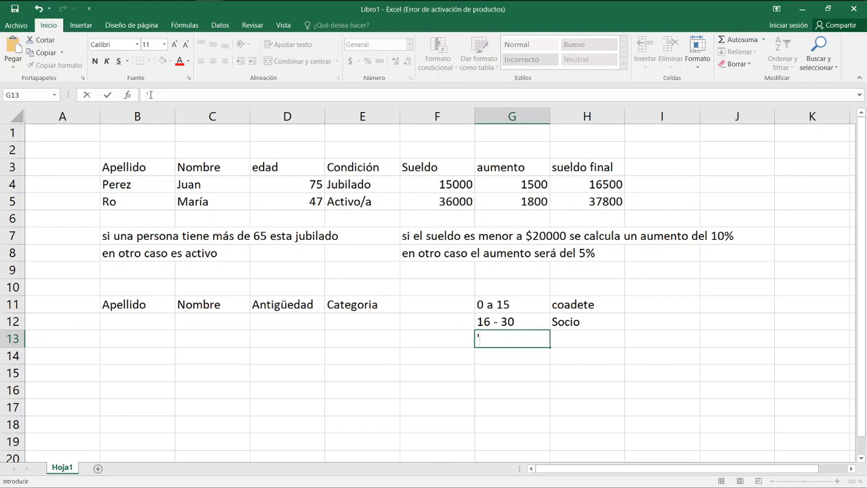
type("30")
type(" -")
key("BackSpace")
type("en")
key("BackSpace")
key("BackSpace")
key("BackSpace")
type("o ma")
key("BackSpace")
type("ás")
key("Tab")
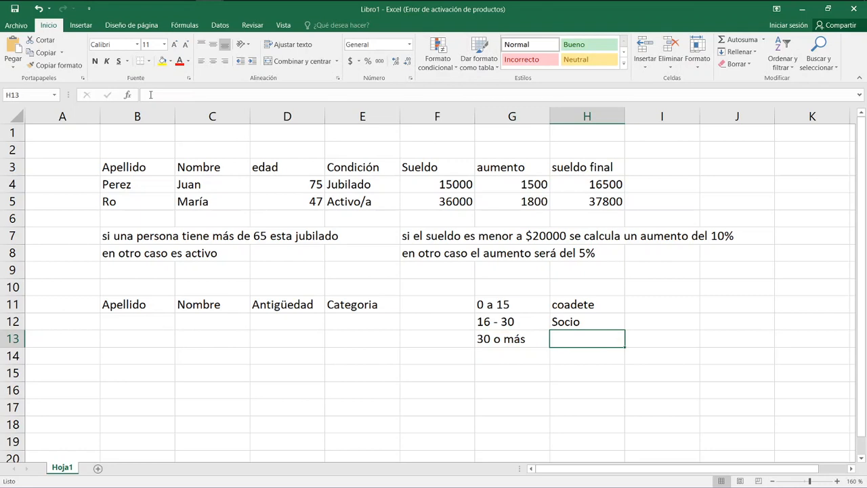
Enter the category "Vitalicio" in H13 for the third seniority range.
type("Vitalixi")
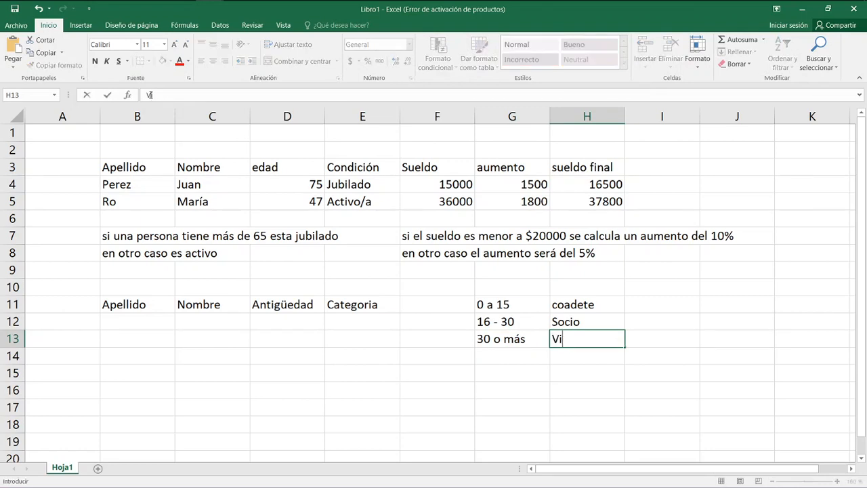
key("BackSpace")
key("BackSpace")
type("cio")
key("Return")
Change the third seniority range in G13 to "40 o más".
key("Up")
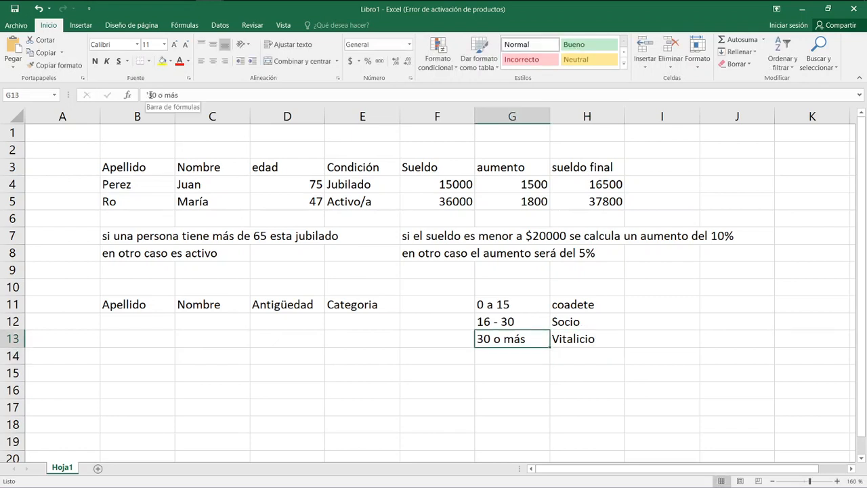
left_click(155, 94)
key("BackSpace")
key("BackSpace")
type("40")
key("Return")
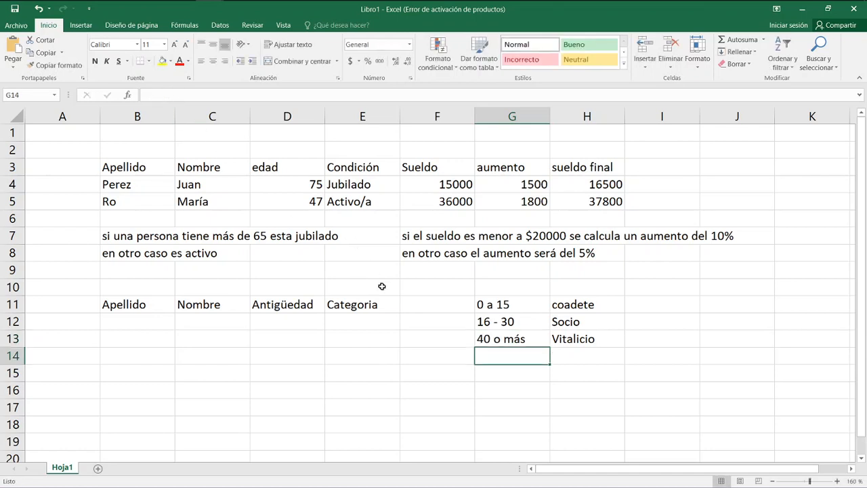
Change the second seniority range in G12 to "16 - 40".
left_click(493, 323)
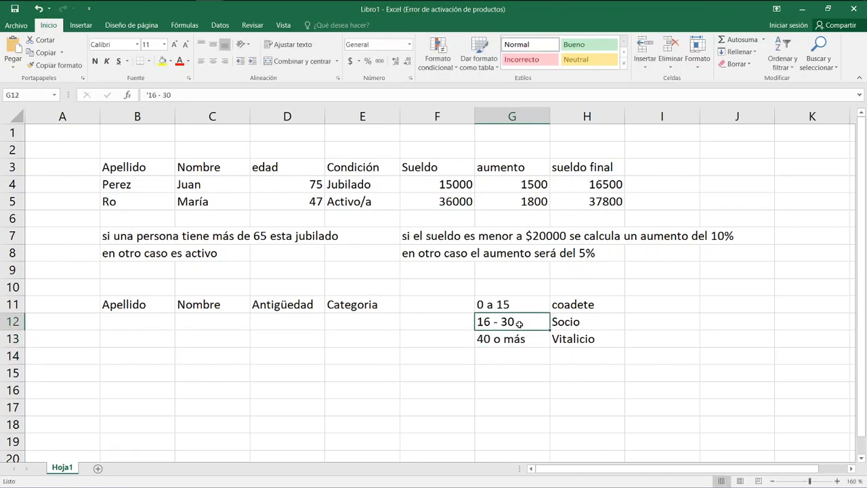
double_click(520, 324)
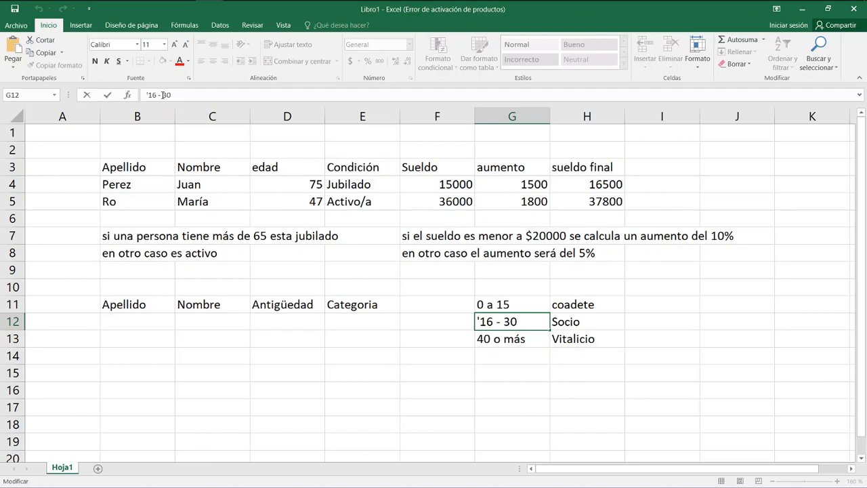
key("BackSpace")
key("BackSpace")
type("40")
key("Return")
Correct the first category in H11 to "Cadete", with a capital C.
key("Up")
key("Up")
key("Right")
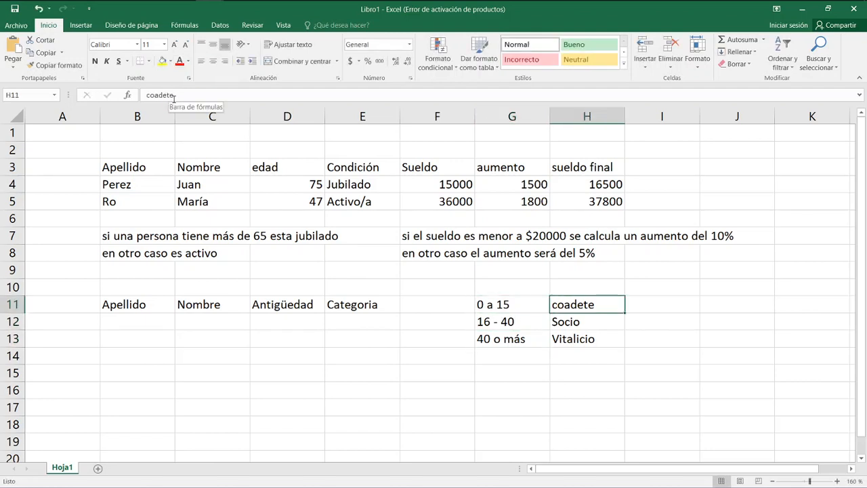
type("cadete")
key("Return")
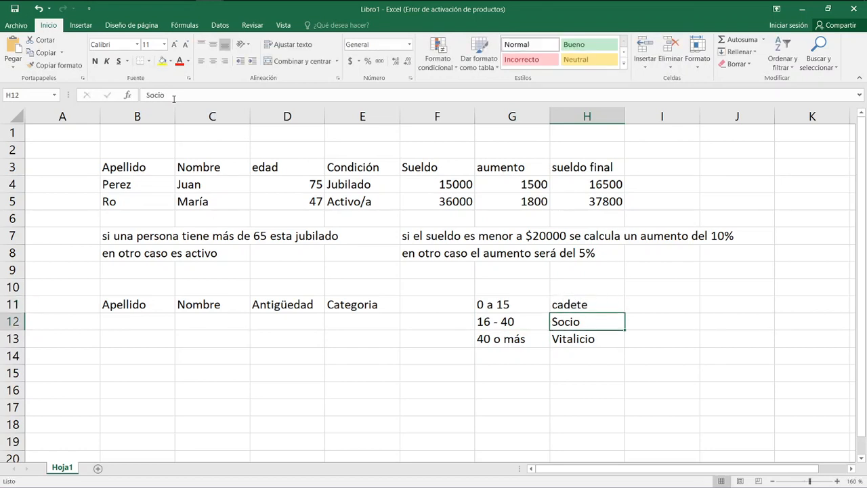
key("Up")
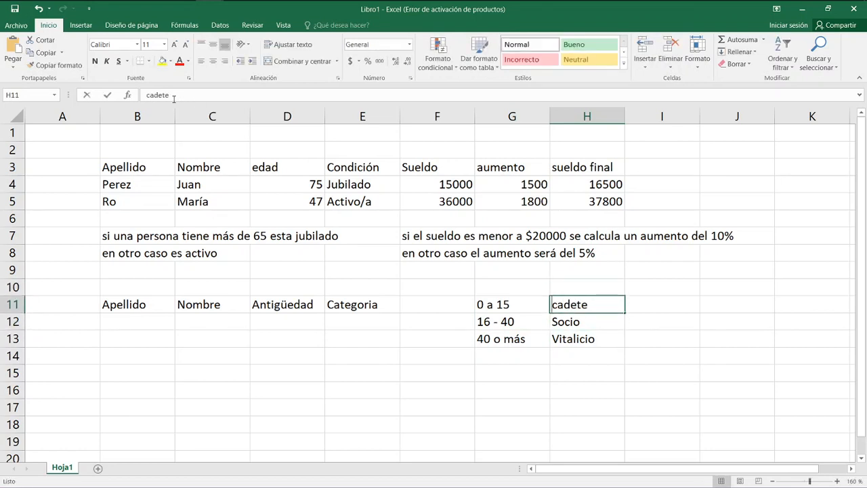
type("Cadete")
key("Return")
key("Return")
key("Return")
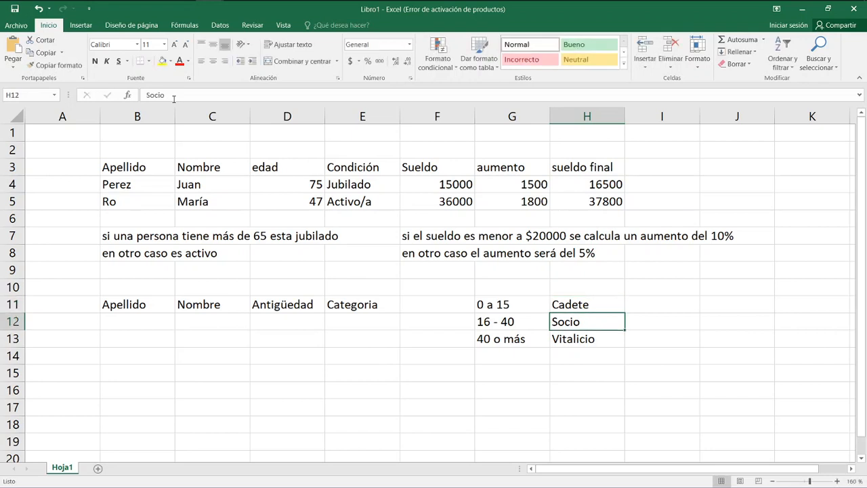
key("Left")
key("Left")
key("Left")
key("Left")
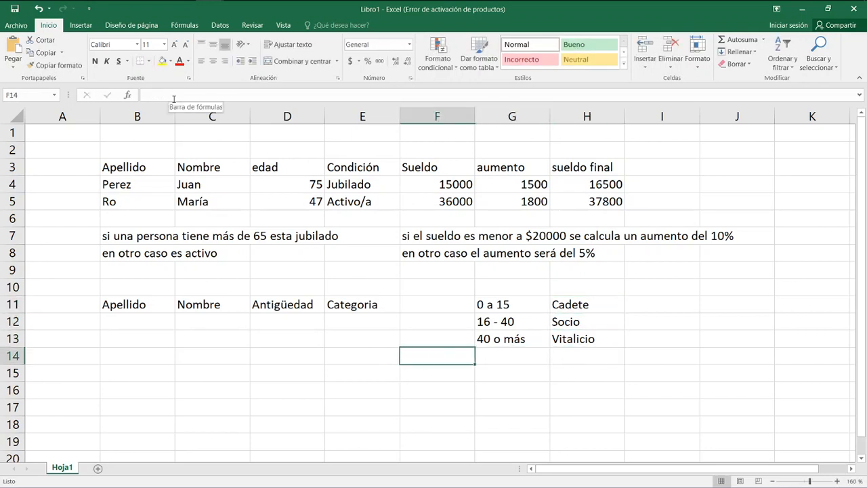
key("Down")
key("Down")
key("Right")
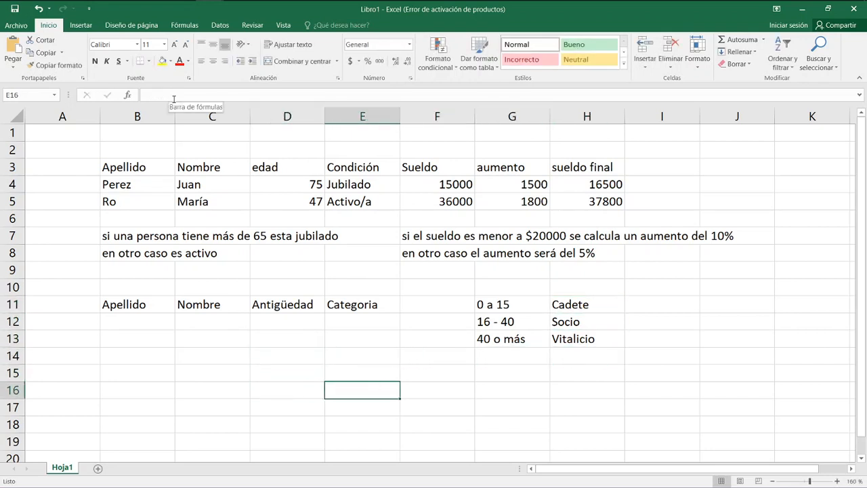
key("Right")
key("Up")
key("Up")
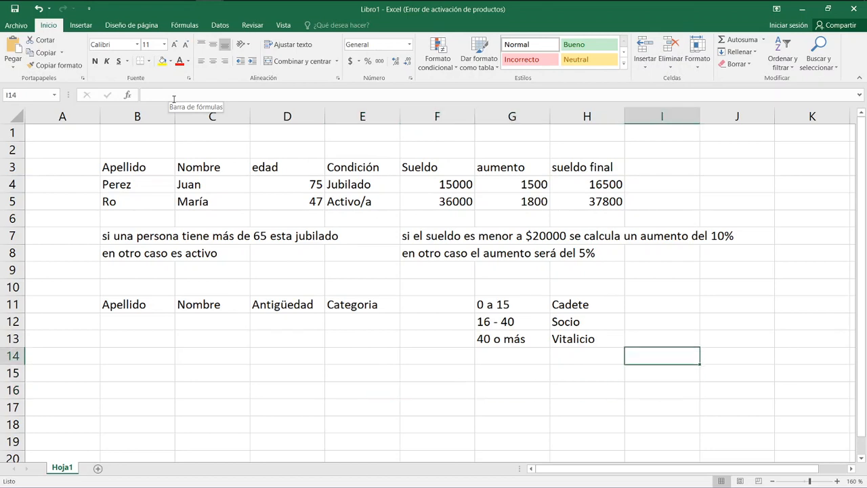
Review the seniority ranges in G11:G13 and the category that corresponds to each in column H.
key("Up")
key("Left")
key("Left")
key("Left")
key("Up")
key("Up")
key("Right")
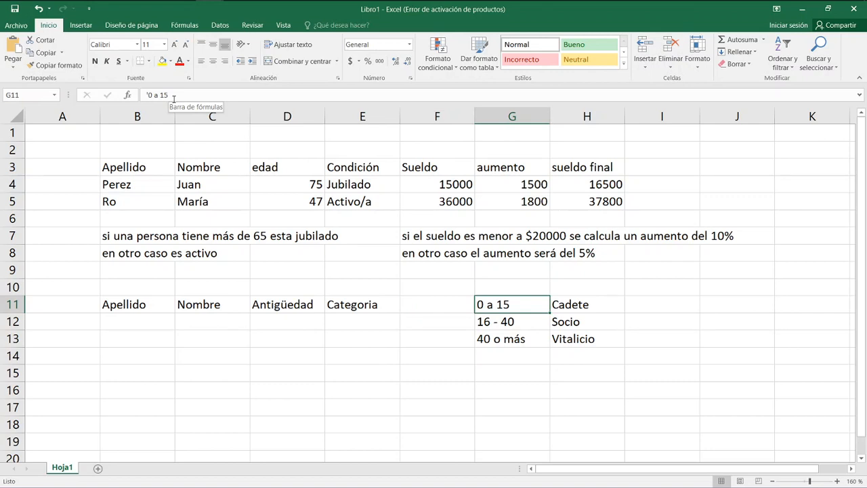
key("Down")
key("Down")
key("Down")
key("Up")
key("Up")
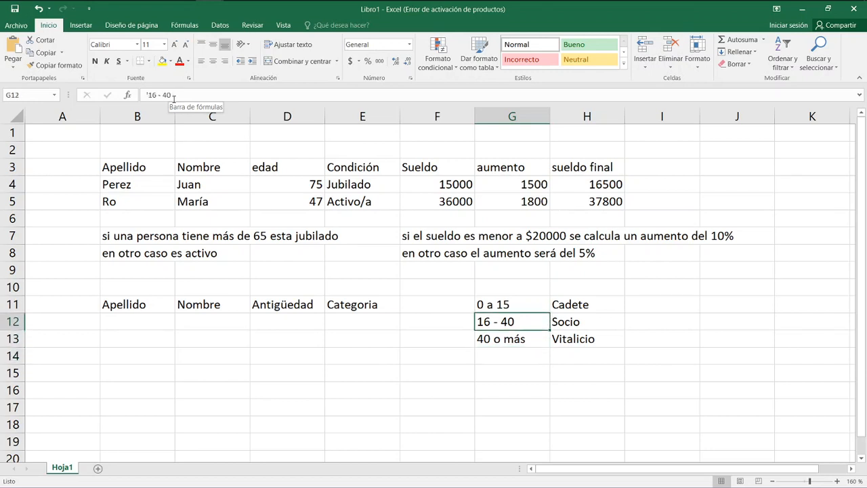
key("Up")
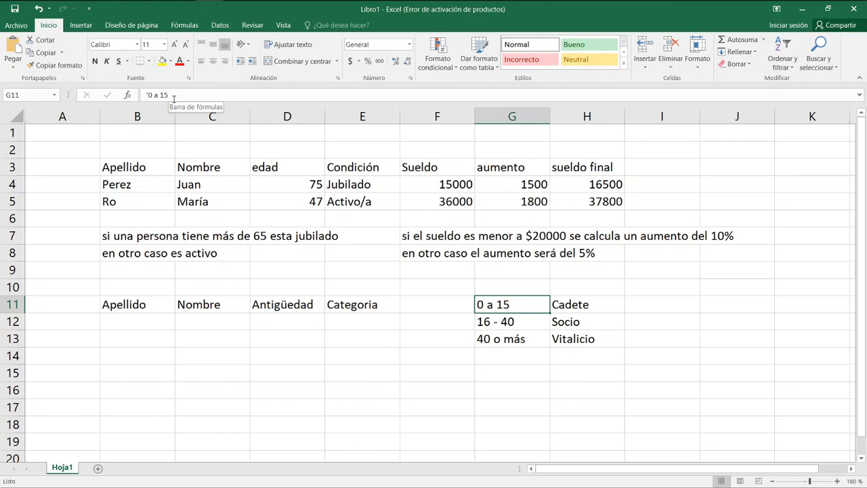
key("Left")
key("Up")
key("Down")
key("Right")
key("Left")
key("Right")
key("Left")
key("Right")
key("Right")
key("Left")
key("Right")
key("Left")
key("Down")
key("shift+Down")
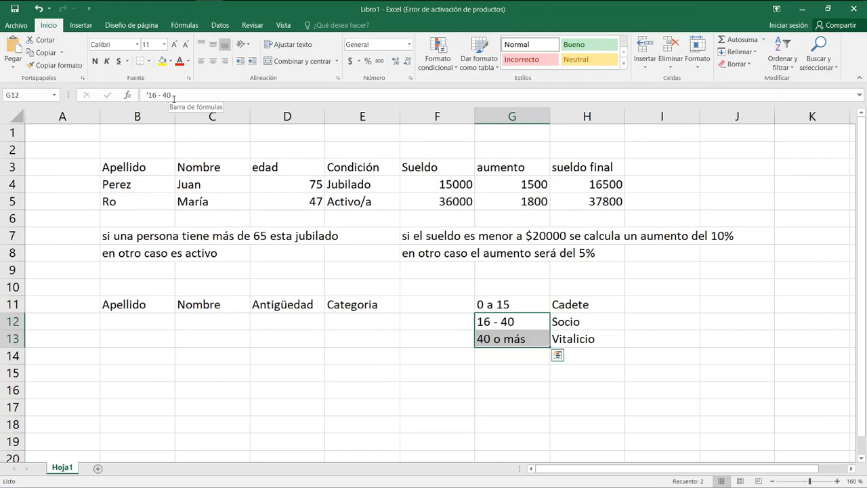
key("Up")
key("Down")
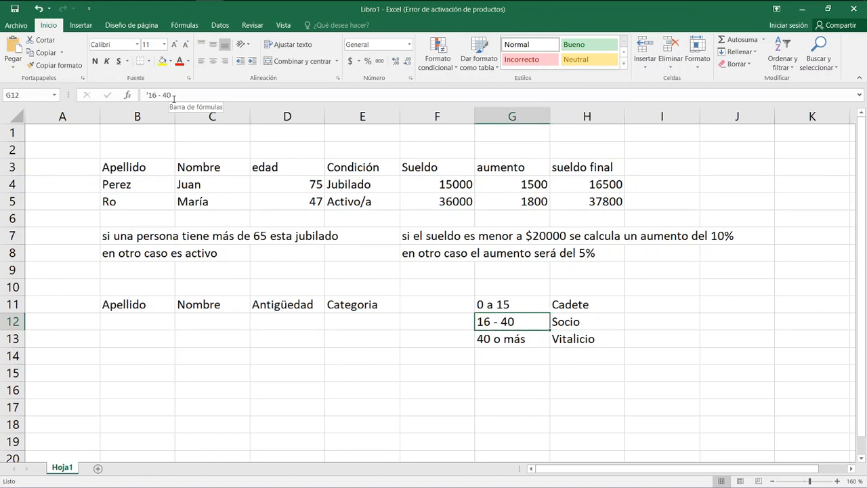
key("Up")
key("Right")
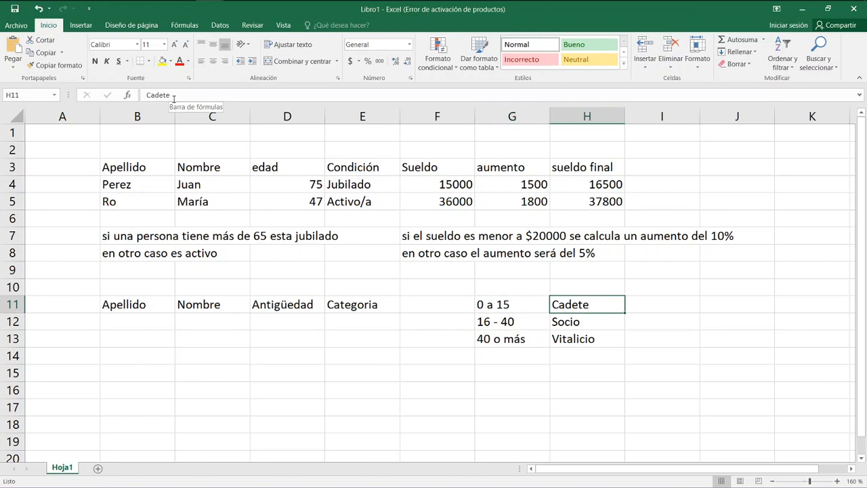
key("Down")
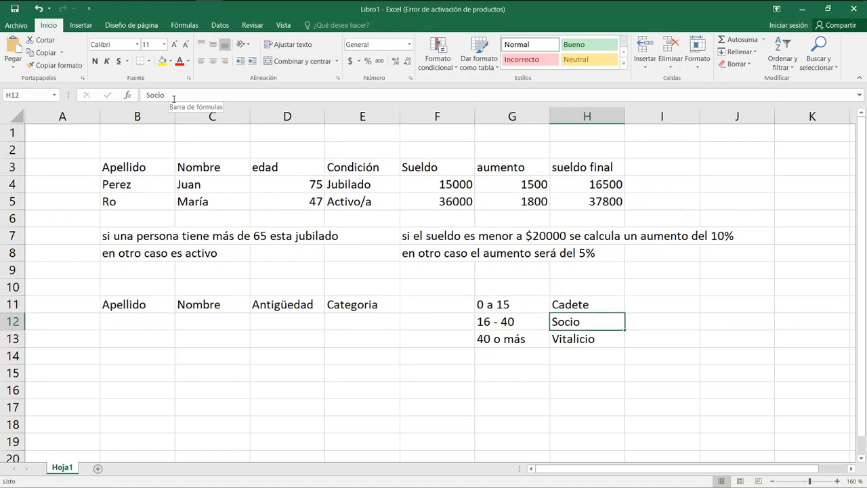
key("Left")
key("Left")
key("Right")
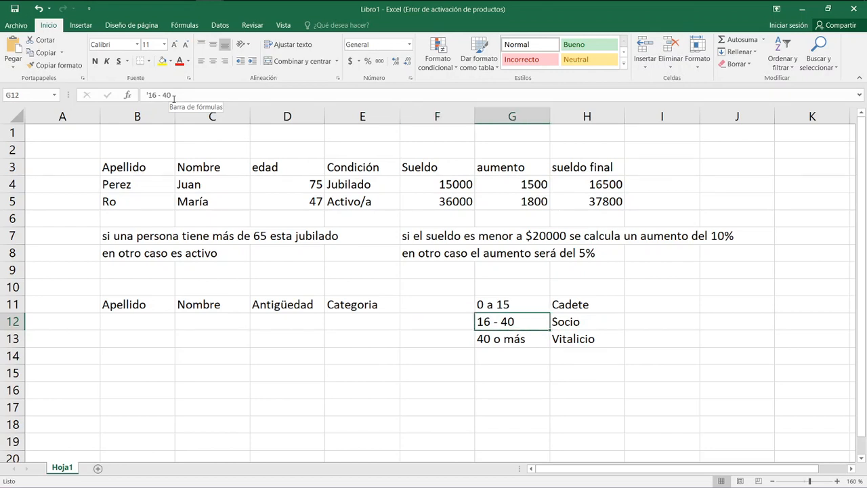
key("Down")
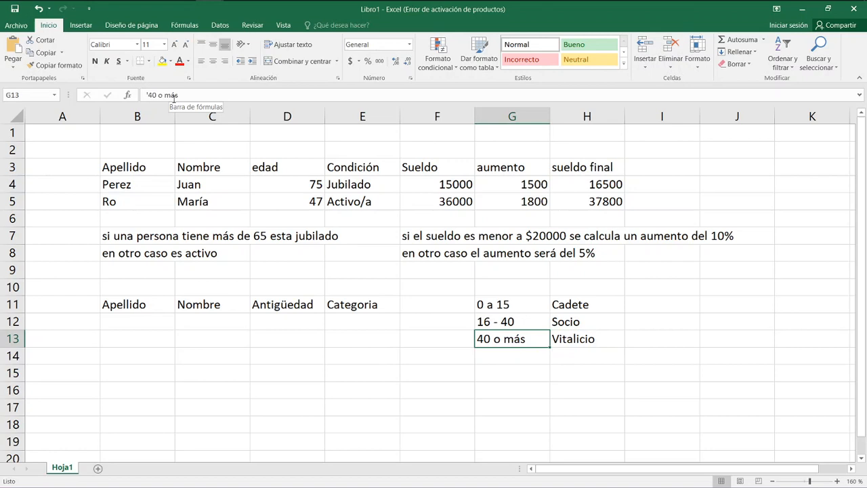
Copy the two people's surnames and first names from B4:C5 into the second table, starting at B12.
key("Left")
key("Left")
key("Left")
key("Left")
key("Left")
key("Up")
key("Up")
key("Up")
key("Up")
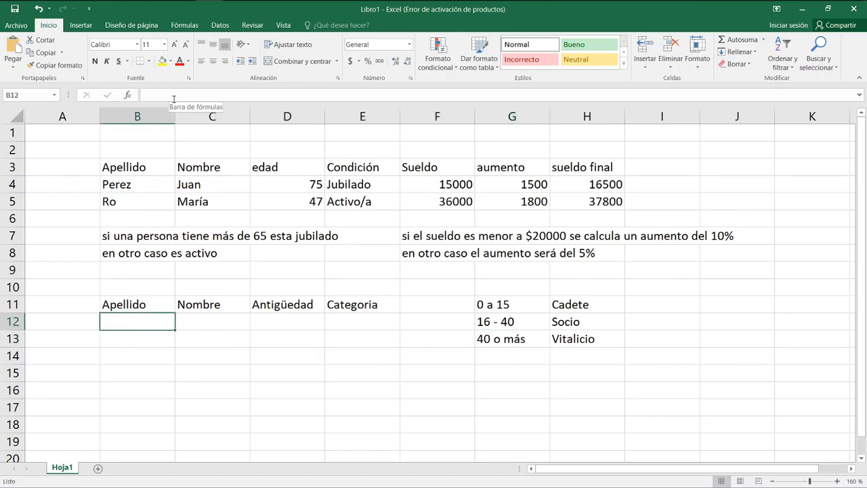
key("Up")
key("Up")
key("Up")
key("Up")
key("Up")
key("shift+Right")
key("shift+Down")
key("ctrl+c")
key("Down")
key("Down")
key("Down")
key("Down")
key("Down")
key("Down")
key("Down")
key("Down")
key("Down")
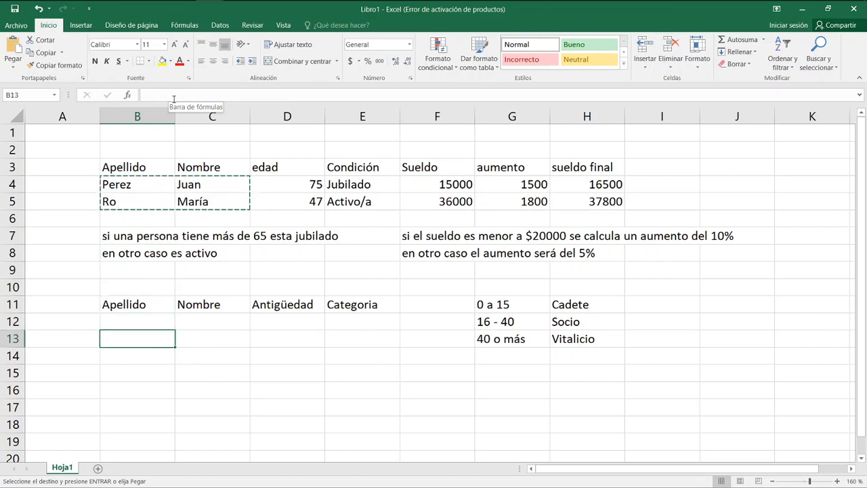
key("Up")
key("ctrl+v")
Enter the Antigüedad values 45 in D12 and 32 in D13.
key("Right")
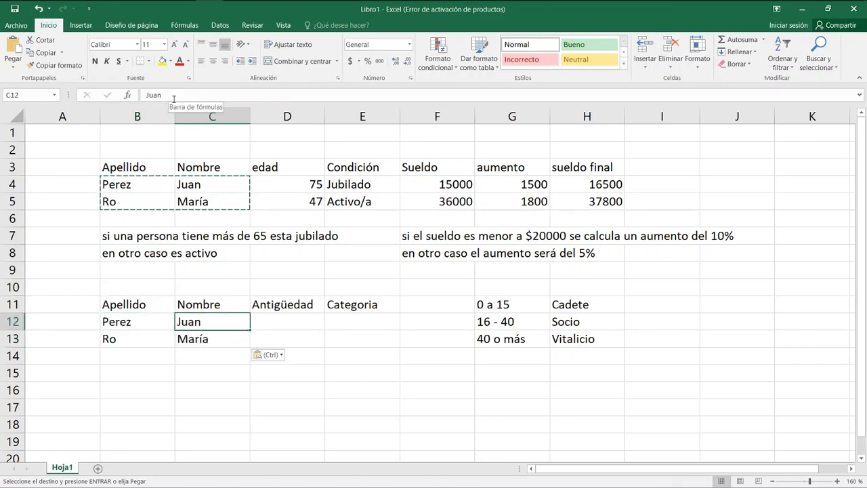
key("Right")
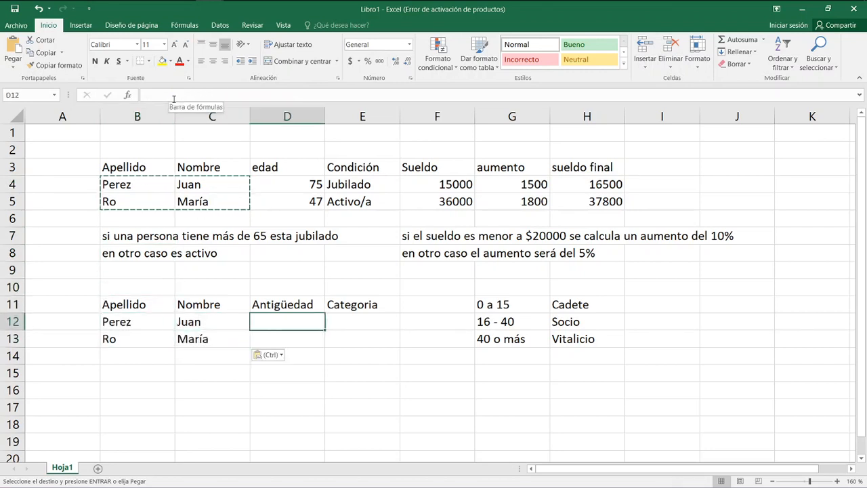
type("45")
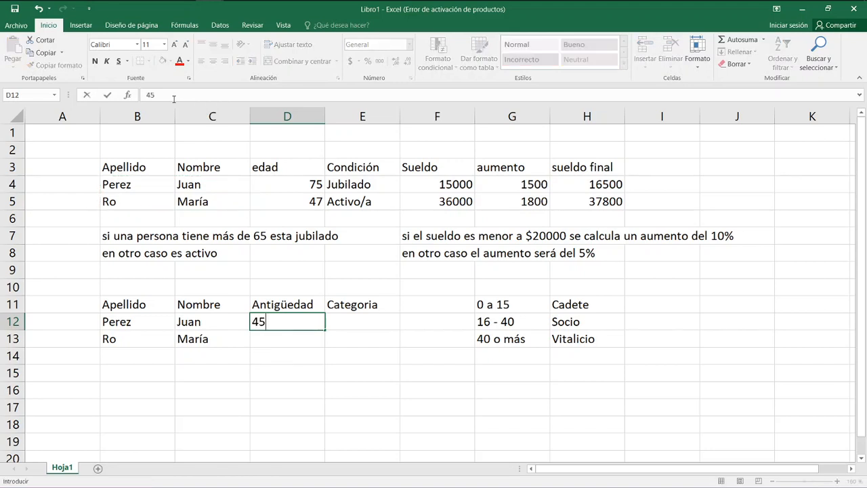
key("Return")
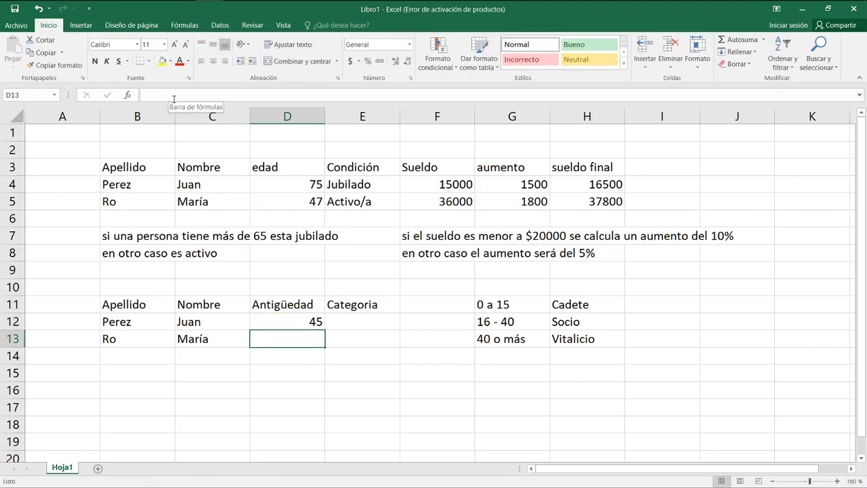
type("32")
key("Return")
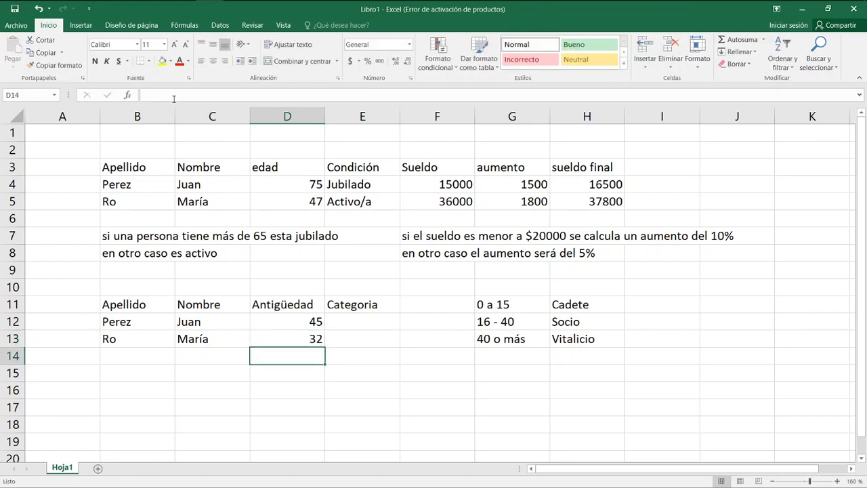
key("Left")
key("Left")
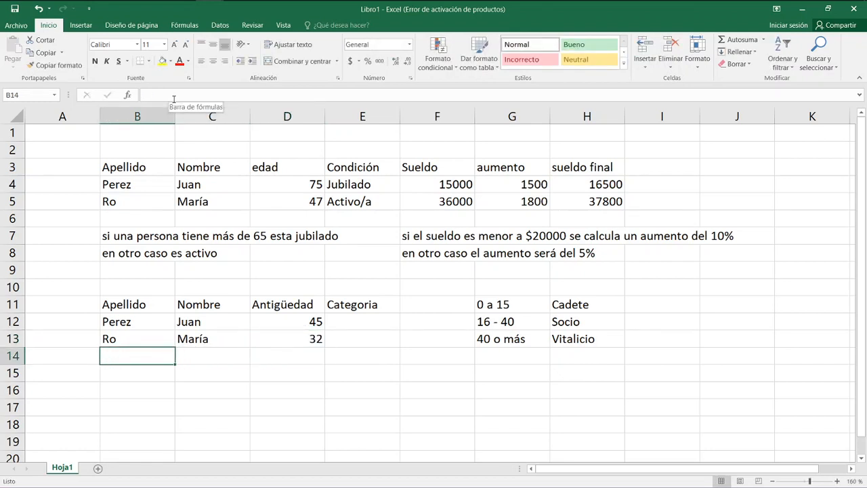
Add a third person in row 14 with surname, first name and an Antigüedad of 12.
type("Dip")
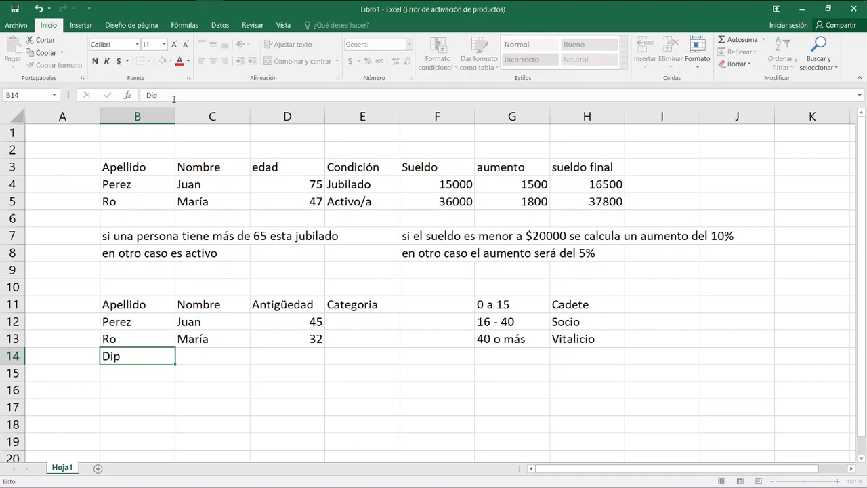
key("Tab")
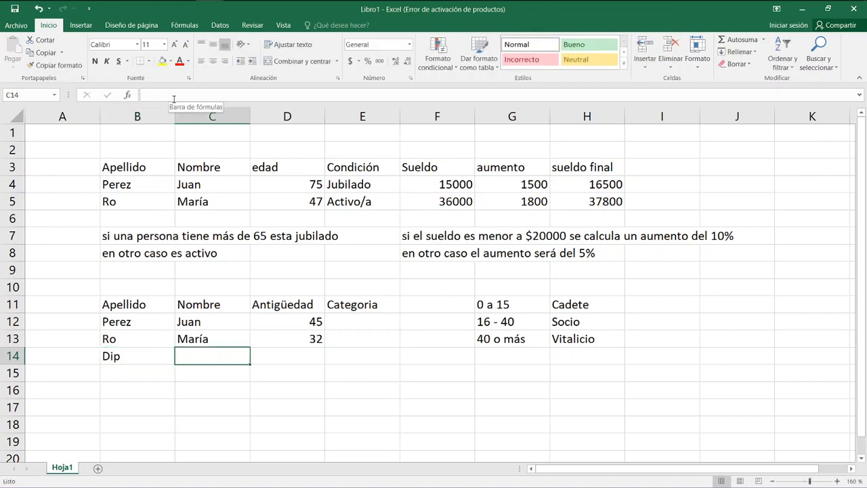
type("Diego")
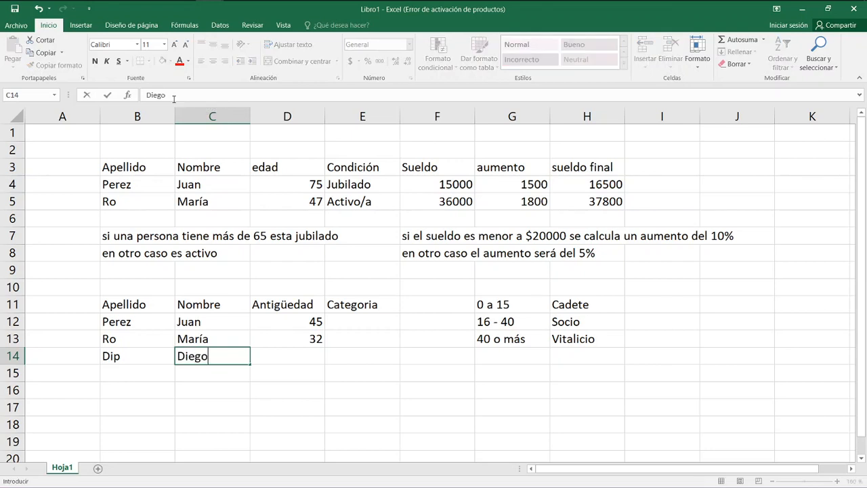
key("Tab")
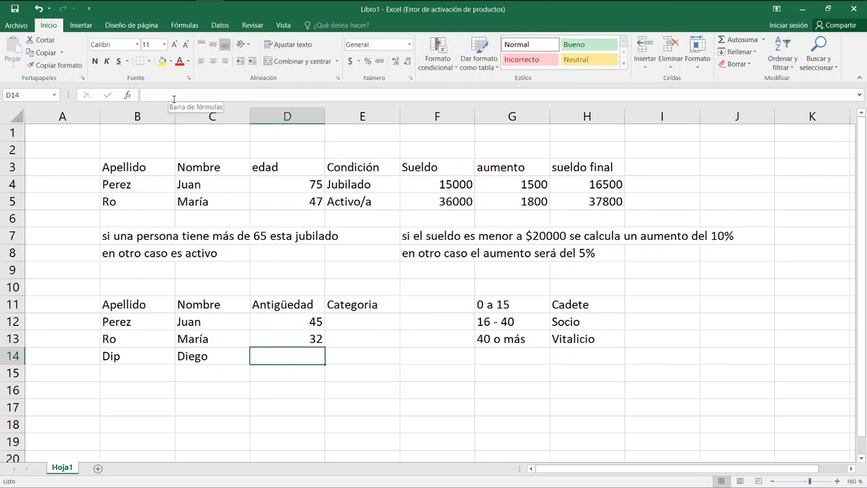
type("12")
key("Return")
Start a SI formula in the first Categoria cell, E12, with the logical test D12<=15.
key("Up")
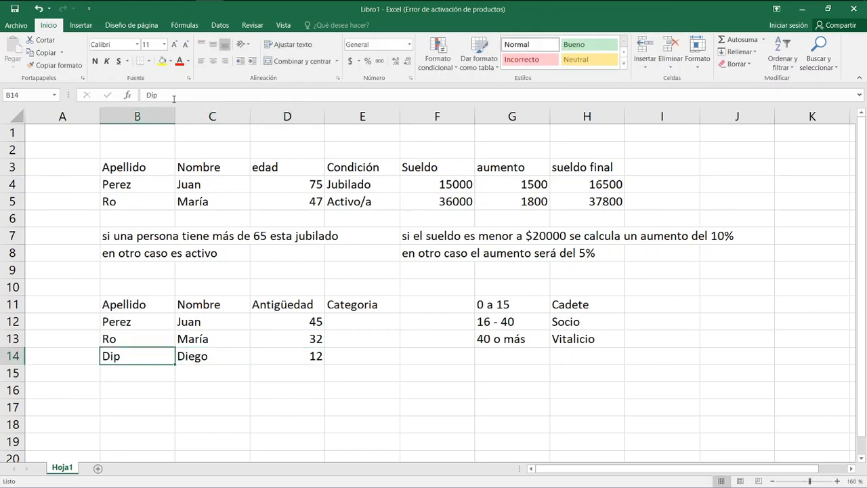
key("Up")
key("Right")
key("Right")
key("Up")
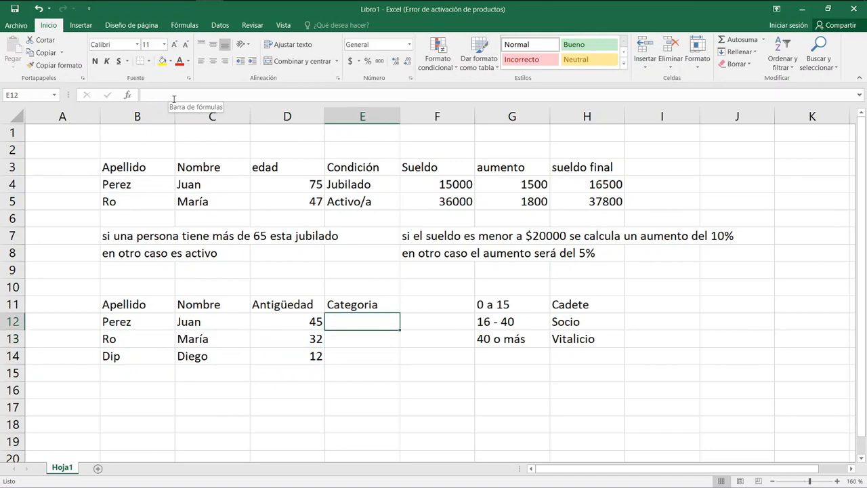
type("=si")
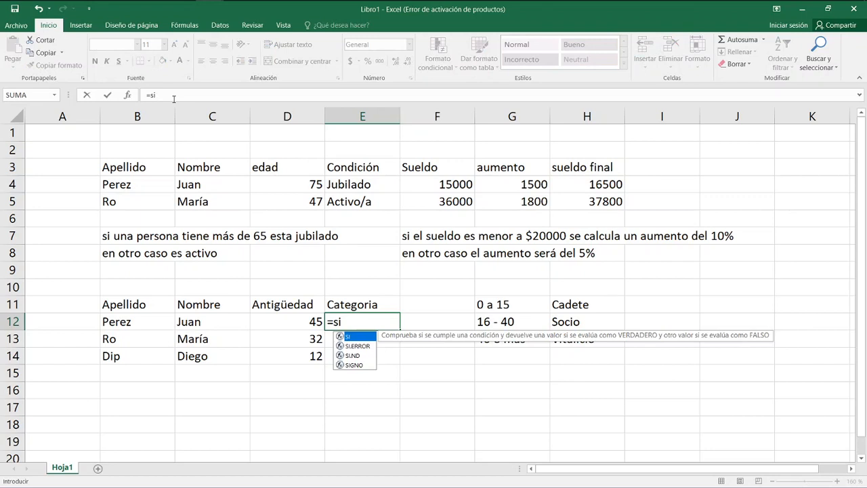
type("(")
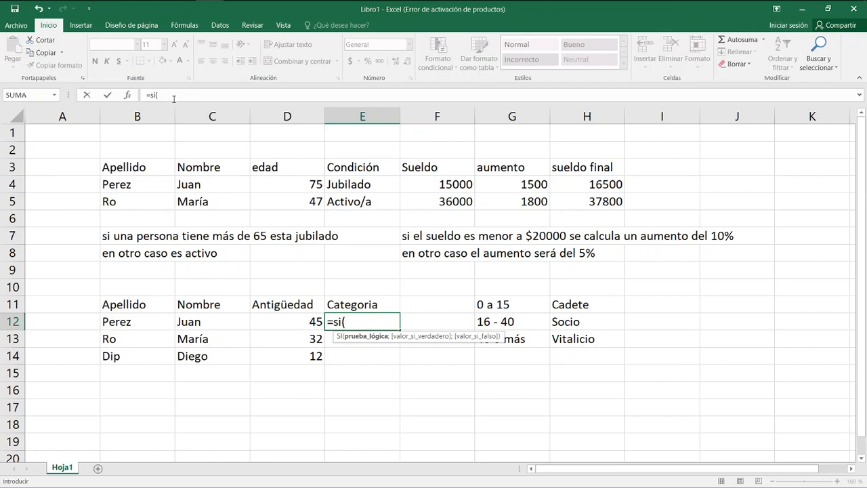
key("Left")
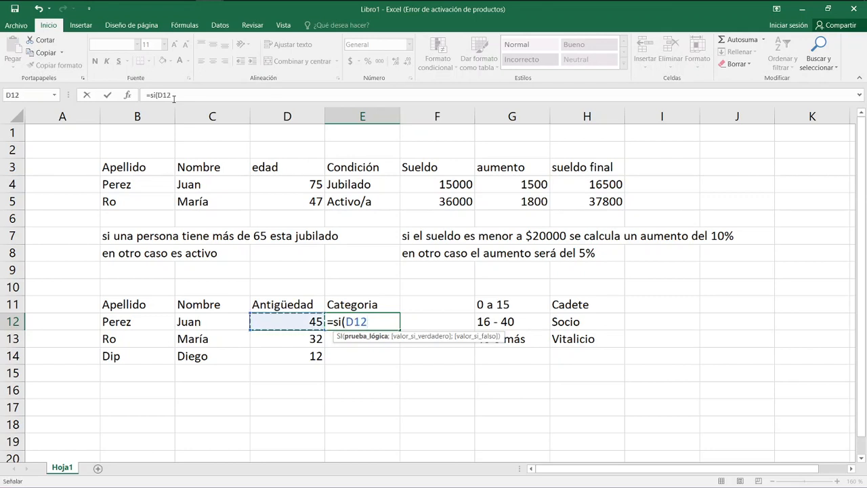
type("<=15")
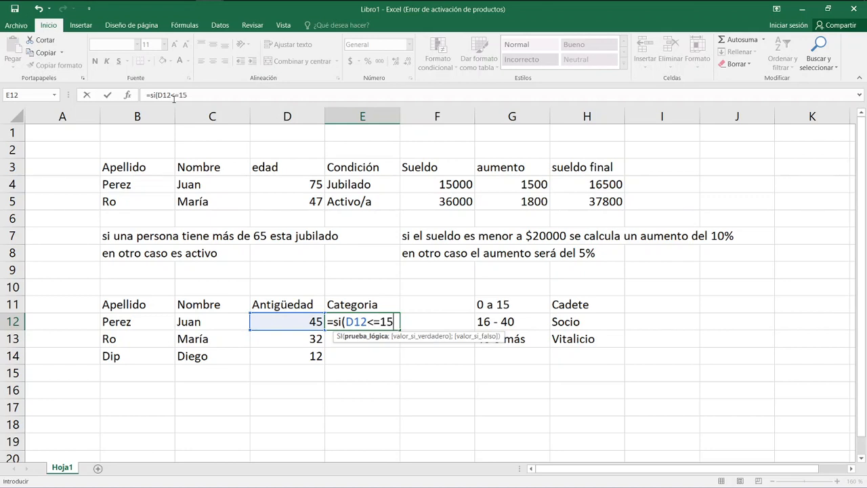
type(";")
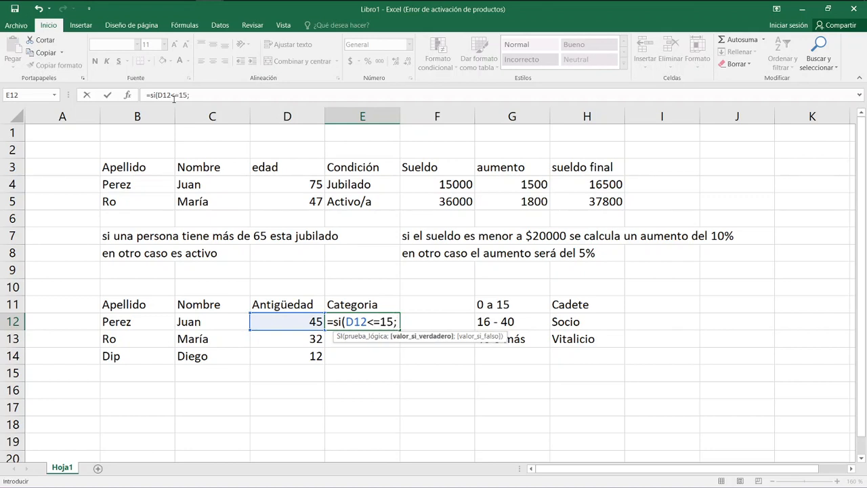
type("\"Cadete\"")
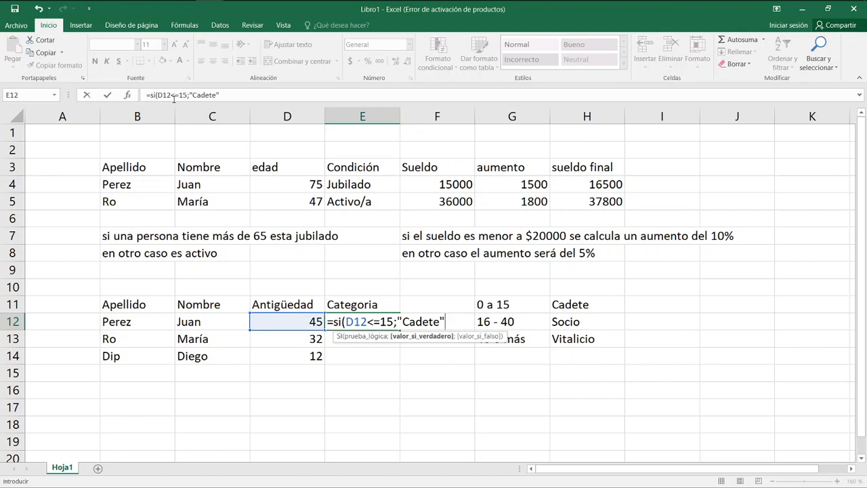
type(";")
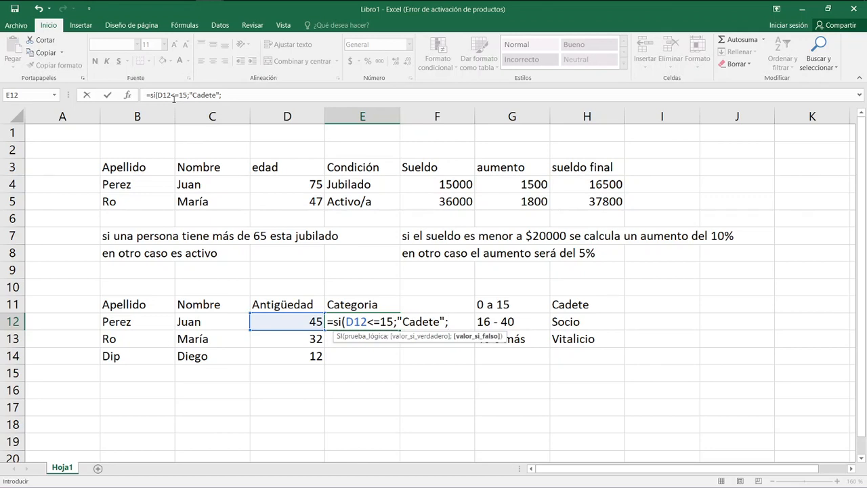
Nest a second SI as the false value, testing D12<=40 and returning "Socio" when true.
type("si")
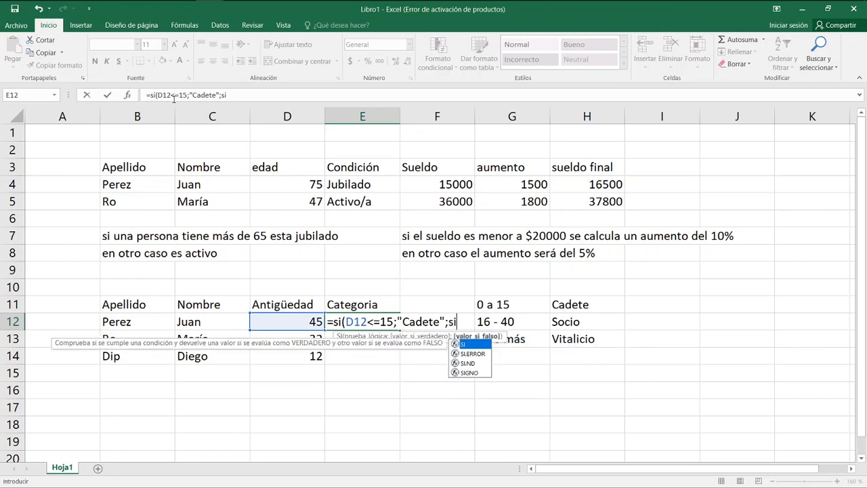
type("(")
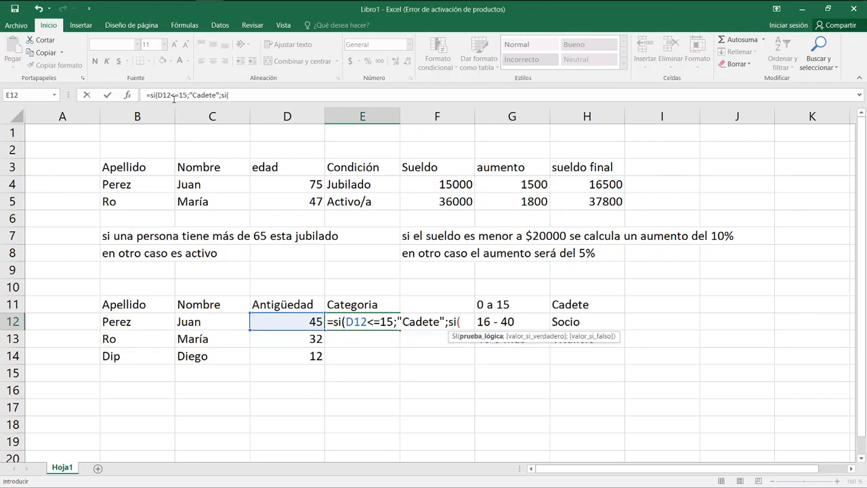
key("Left")
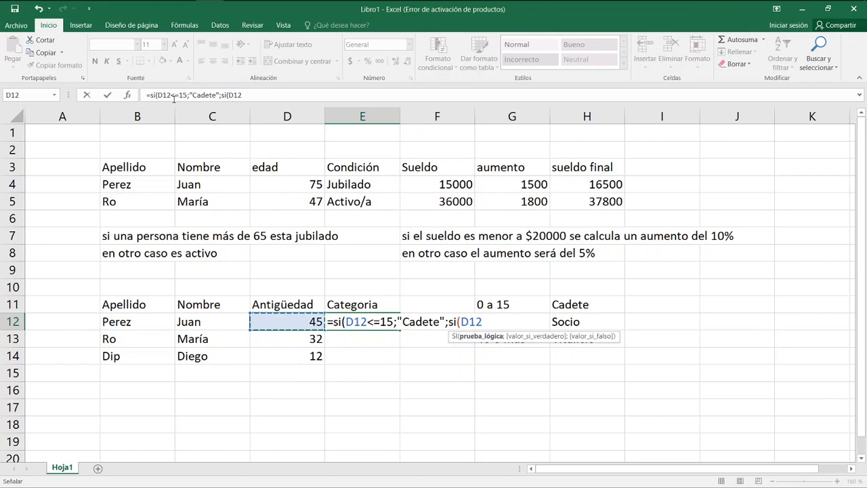
type("<=")
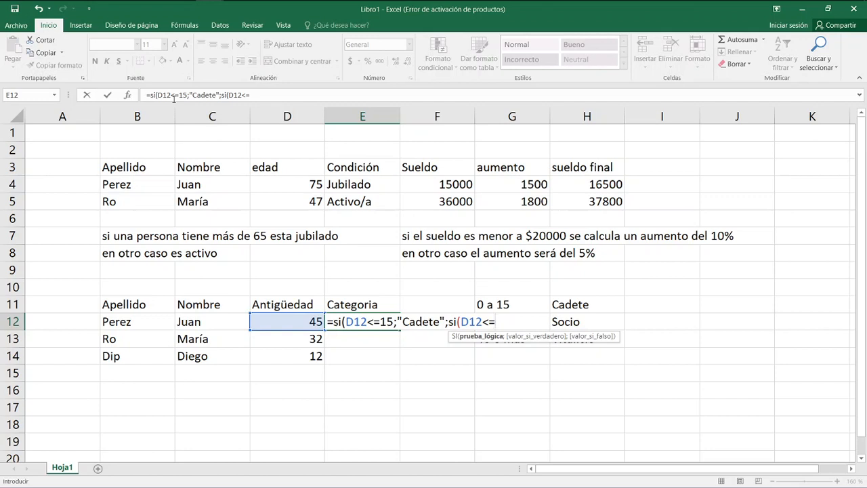
type("40;")
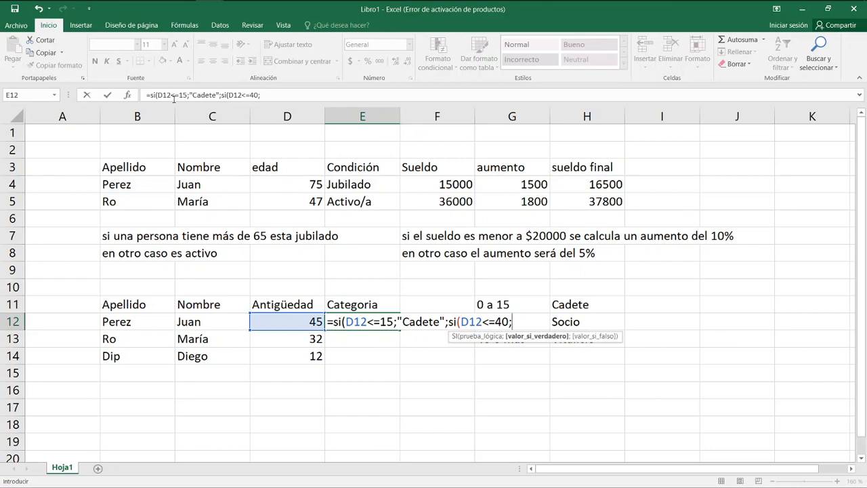
type("\"Socio\"")
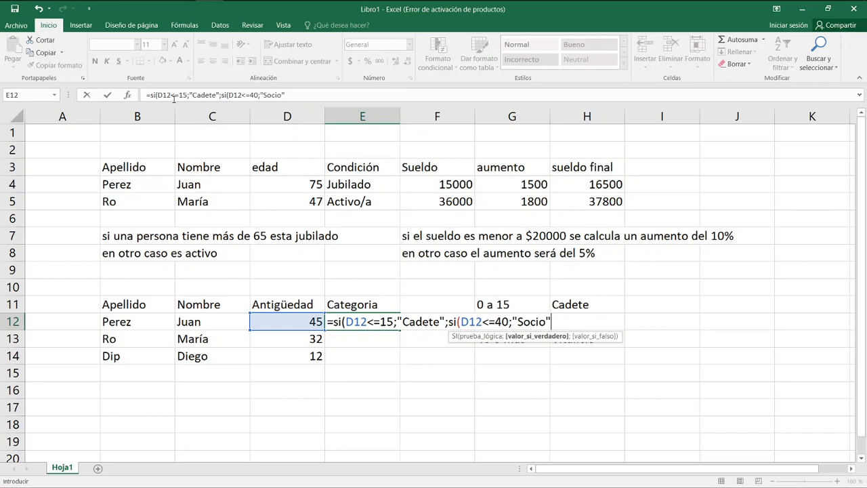
Set "Vitalicio" as the nested SI's false value, close both functions and enter the formula in E12.
type(";")
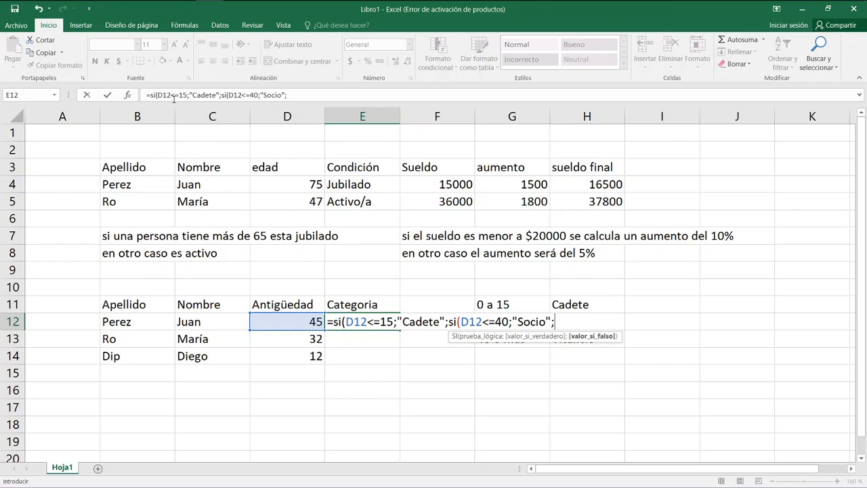
type("\"Vo")
key("BackSpace")
type("italicio\")")
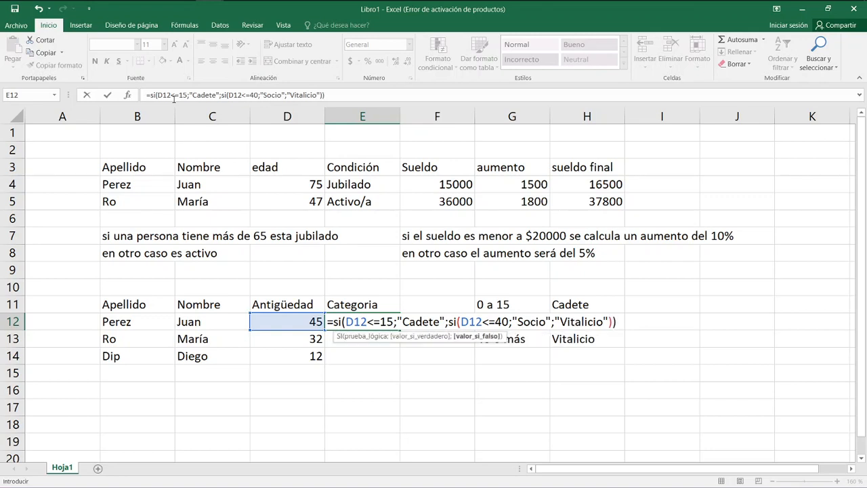
type(")")
key("Return")
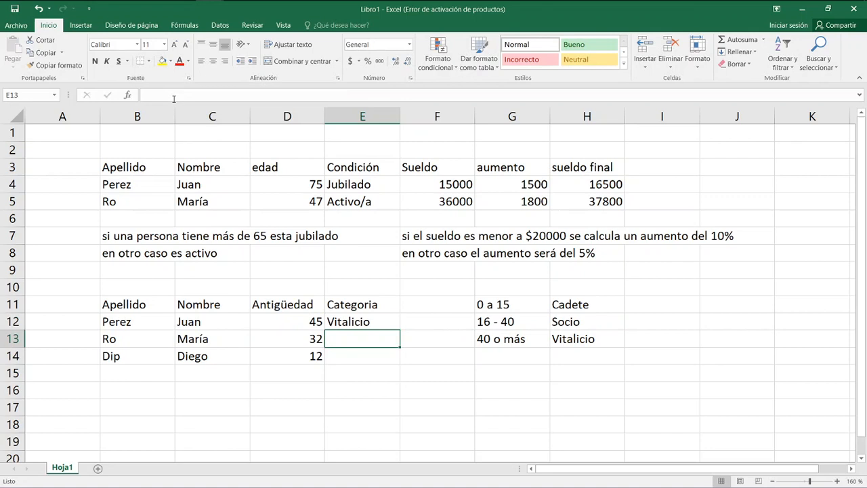
Fill the Categoria formula from E12 down through E14.
key("Up")
key("Left")
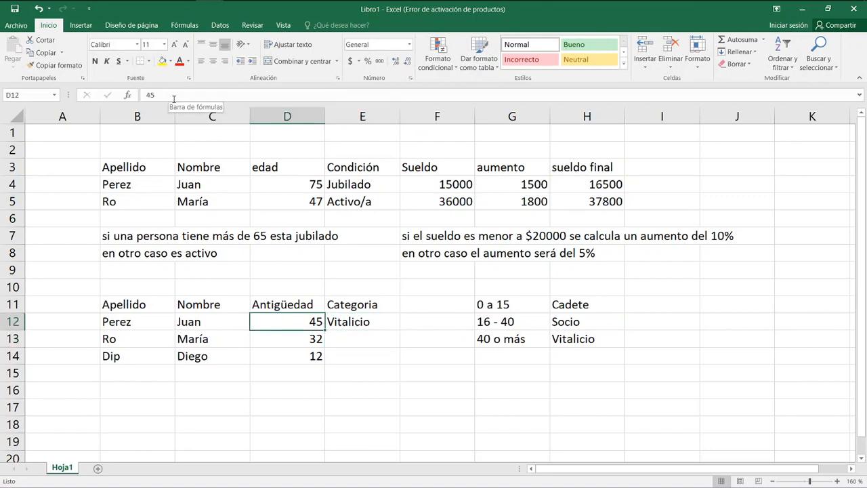
key("Right")
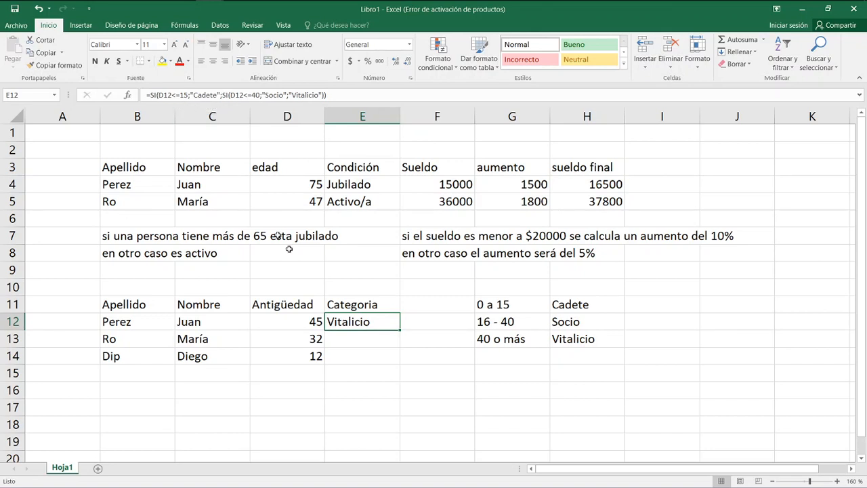
left_click_drag(399, 330, 400, 347)
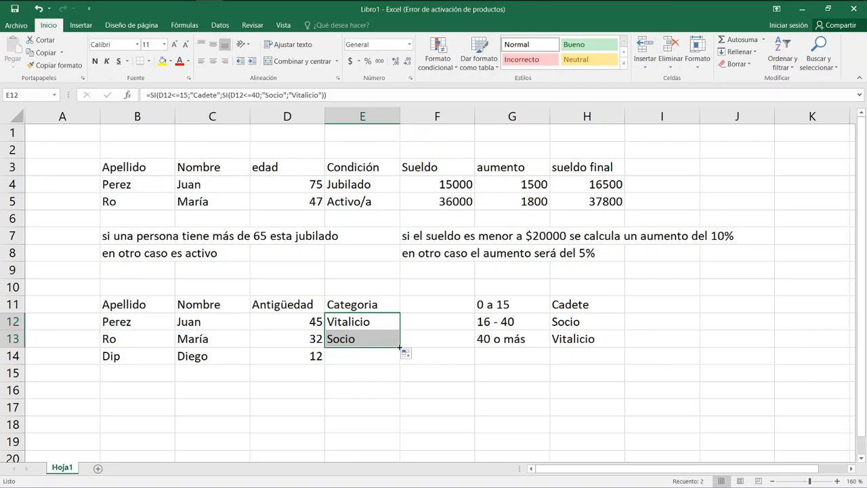
left_click_drag(400, 348, 401, 360)
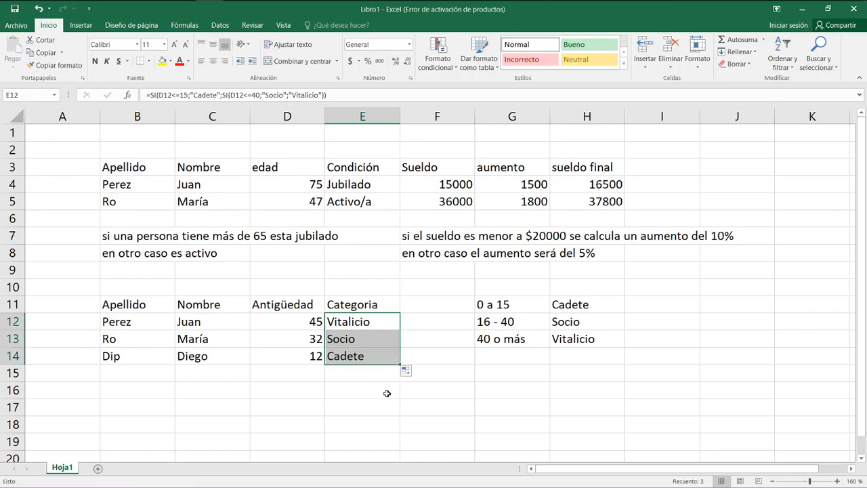
left_click(358, 386)
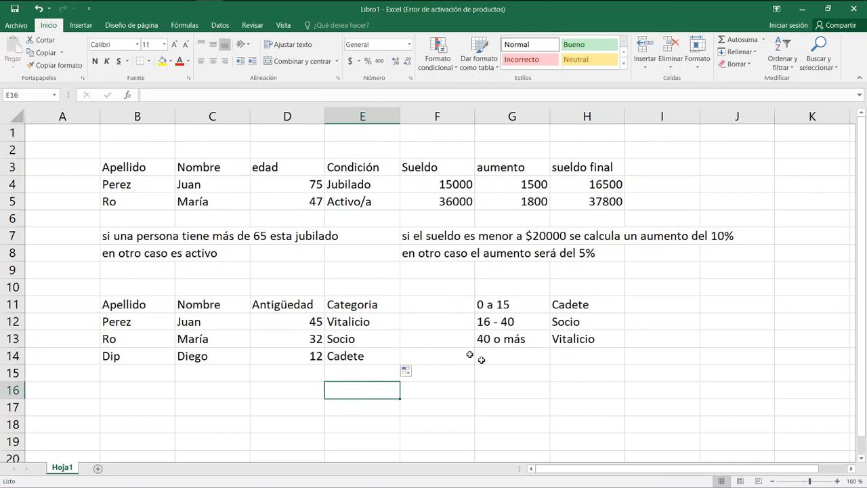
Change the Vitalicio range in G13 to "40 o 64".
left_click(575, 322)
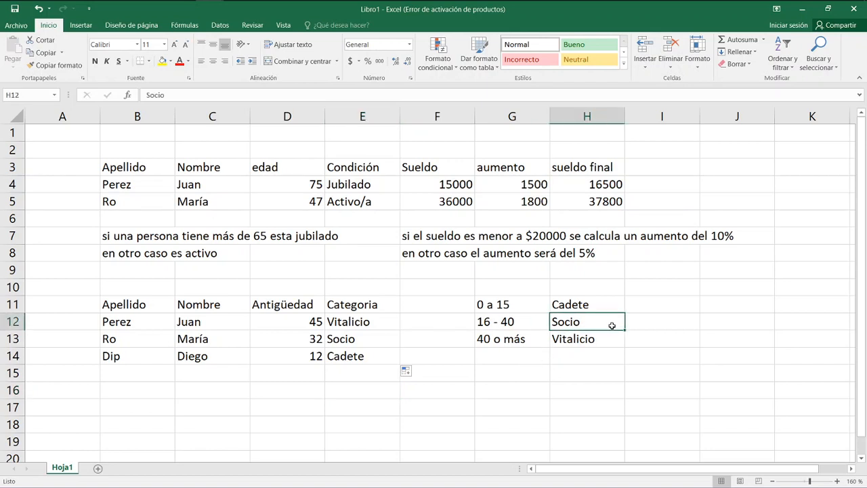
key("Down")
key("Down")
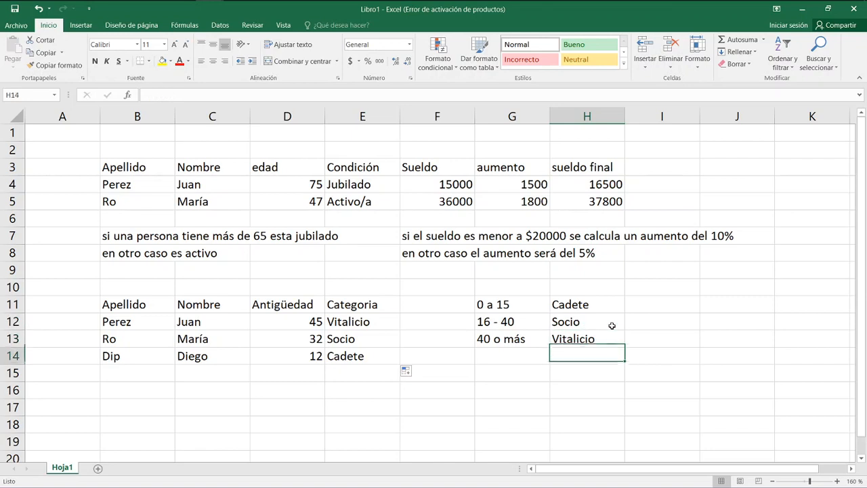
key("Left")
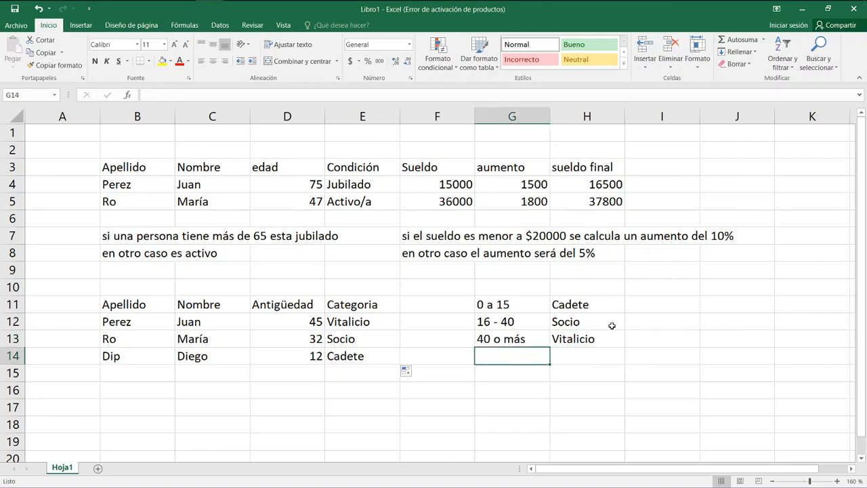
key("Up")
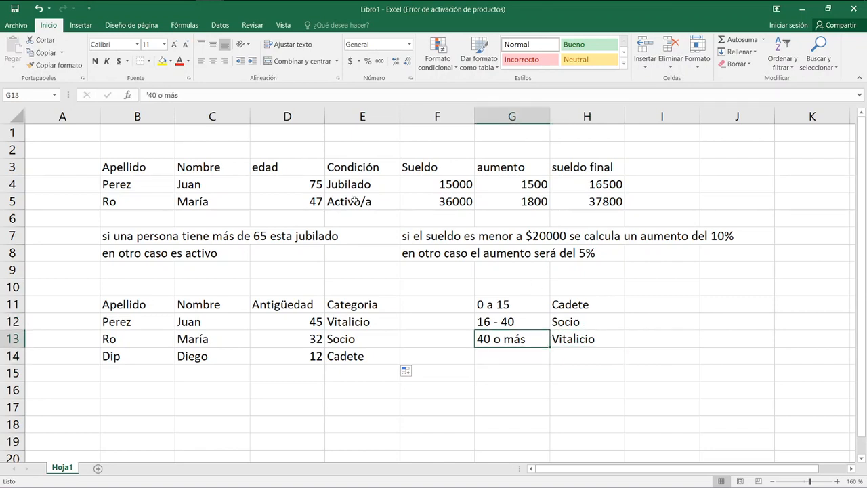
left_click_drag(164, 95, 179, 96)
key("BackSpace")
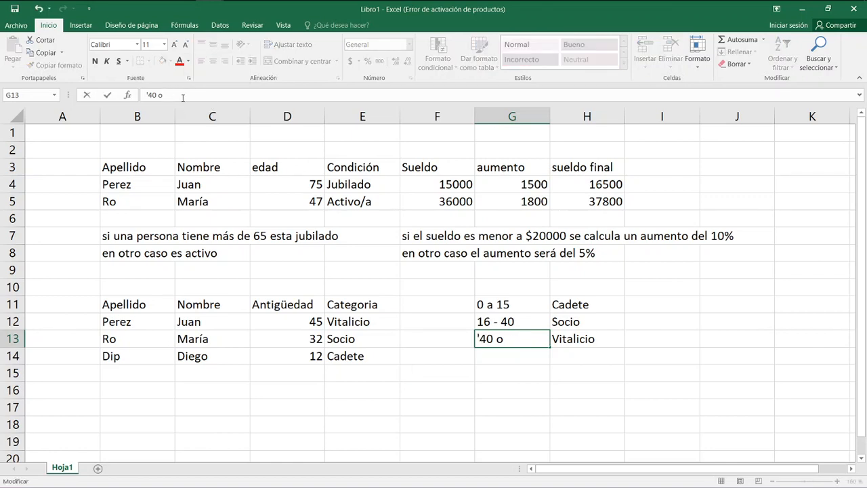
type("64")
key("Return")
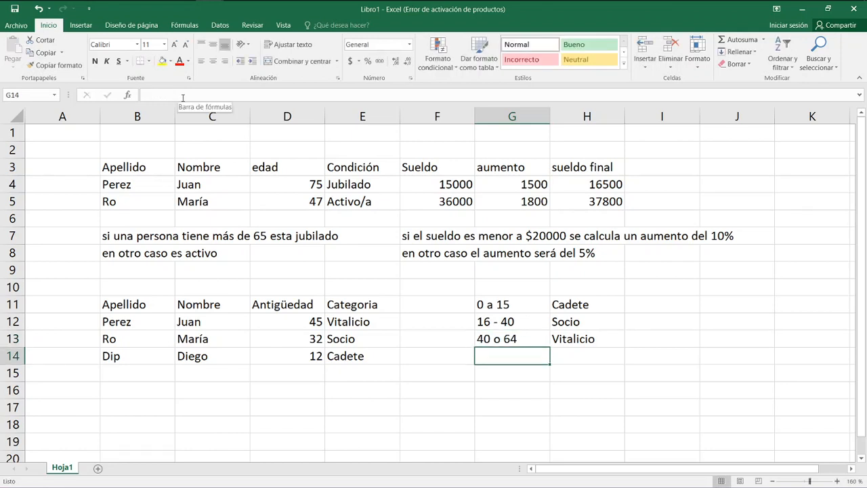
Add a fourth category to the ranges list, with "65 o más" in G14 and "Jubilado" in H14.
type("' 65 a")
key("BackSpace")
type("o más")
key("Tab")
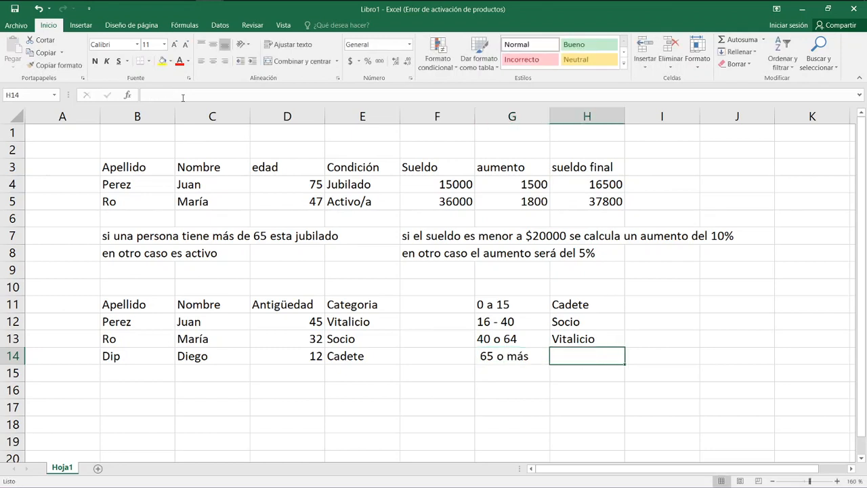
type("Jub")
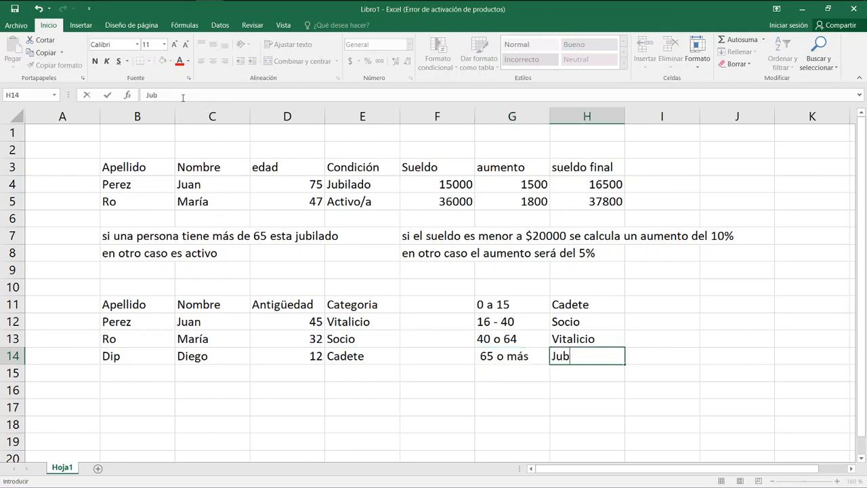
type("ilado")
key("Return")
Replace the "Vitalicio" false value in E12's Categoria formula with an empty third nested SI function.
key("Up")
key("Up")
key("Up")
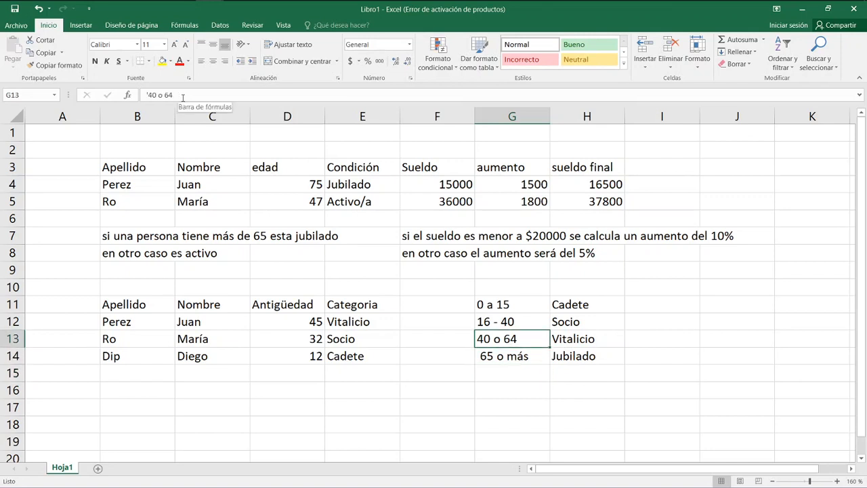
key("Left")
key("Left")
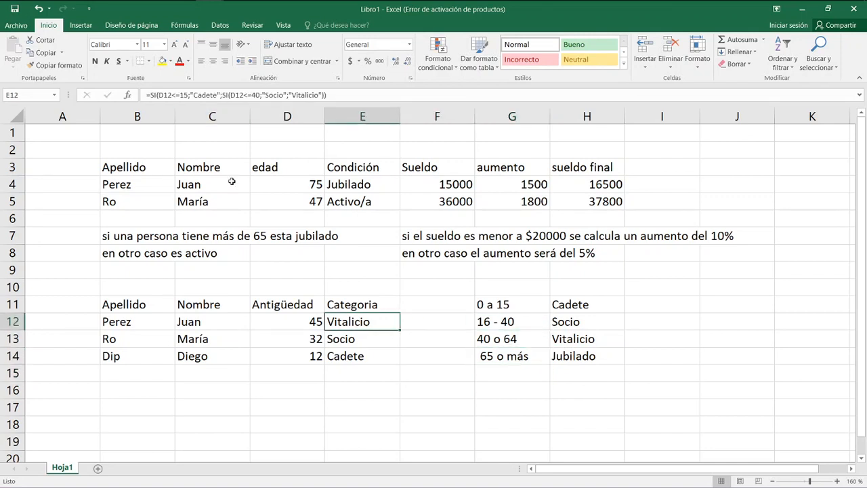
double_click(345, 324)
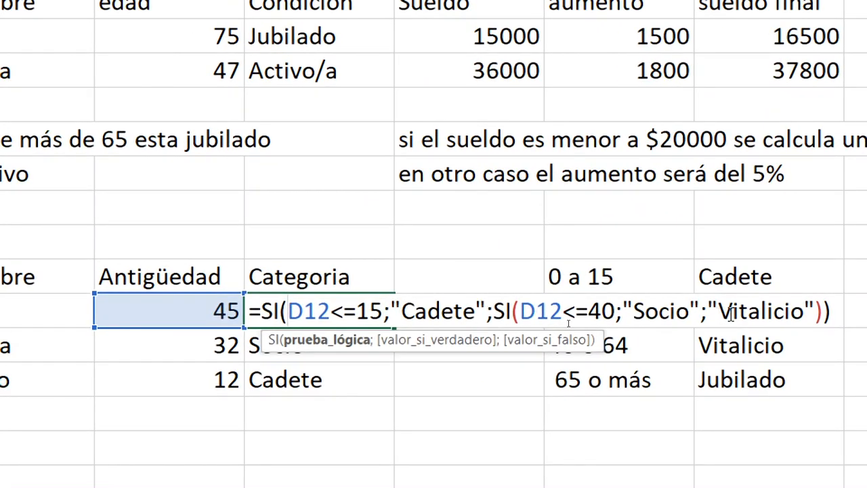
left_click(416, 313)
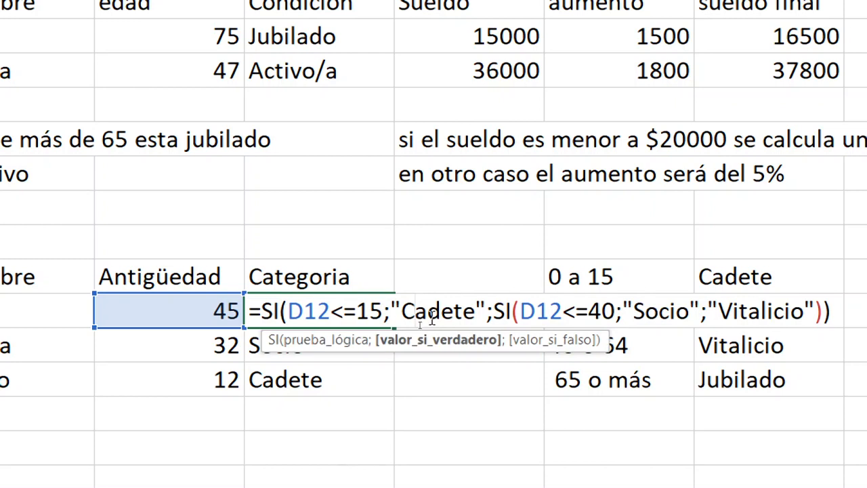
left_click(646, 313)
left_click_drag(709, 310, 816, 306)
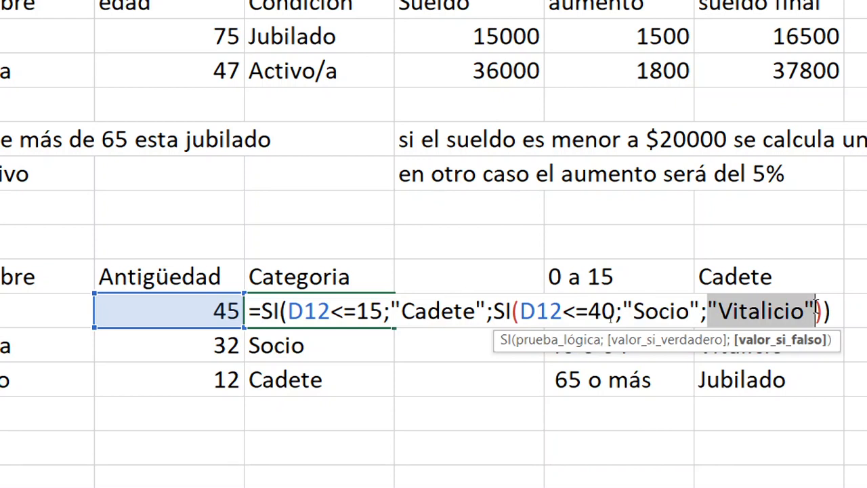
type("si")
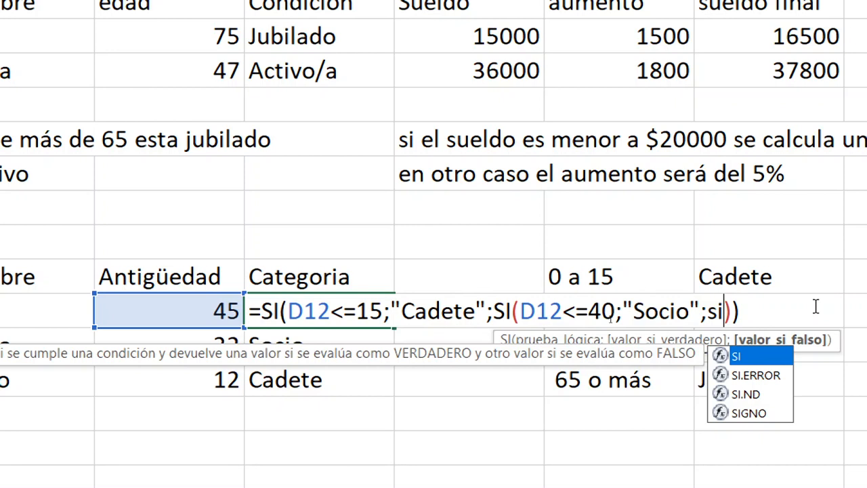
type("(")
key("Left")
key("Left")
key("Left")
key("Right")
key("Right")
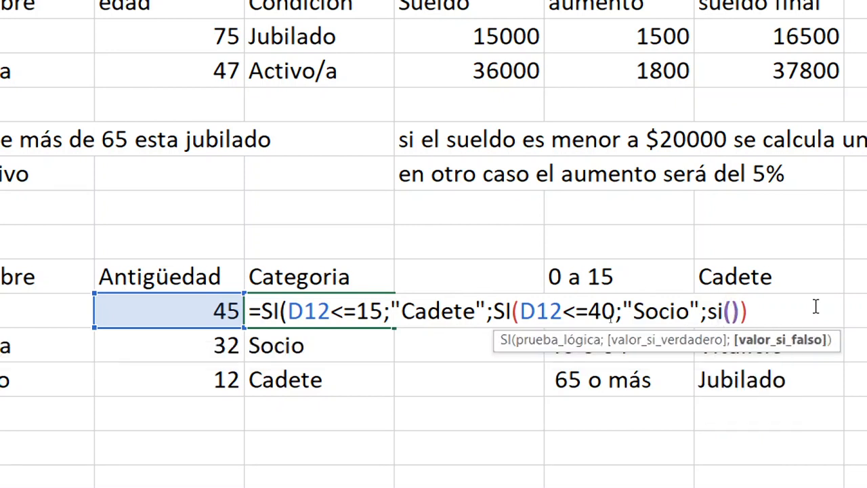
Make the third SI test D12<=64 and return "Vitalico" when true.
type("D12")
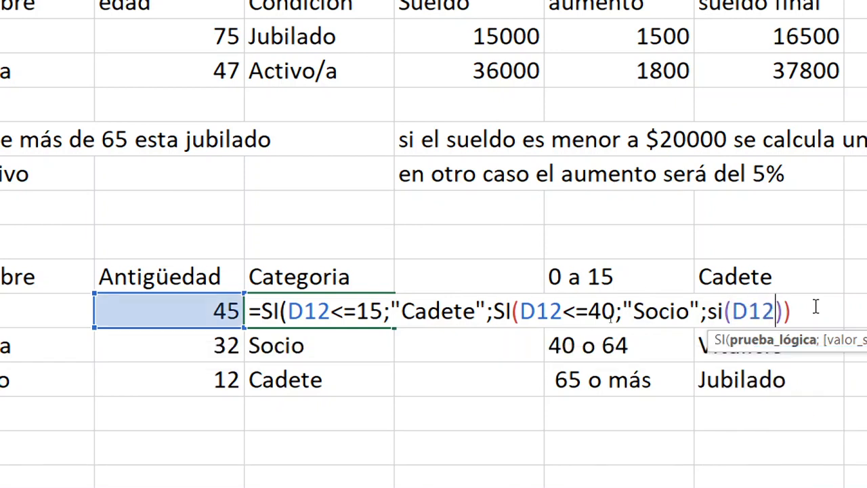
type("<=64;")
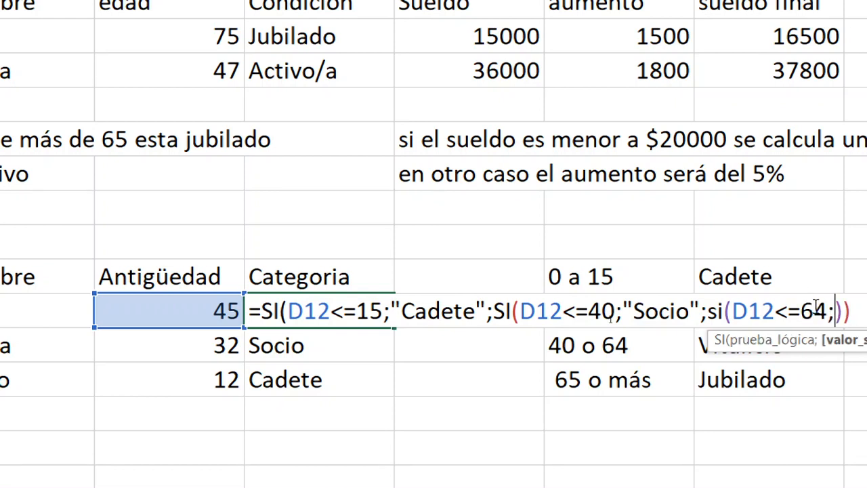
type("\"Vi")
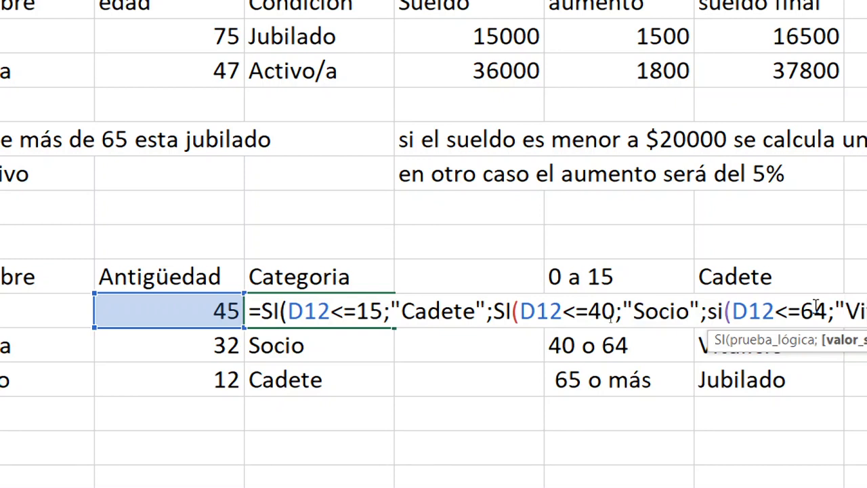
type("talicoo))")
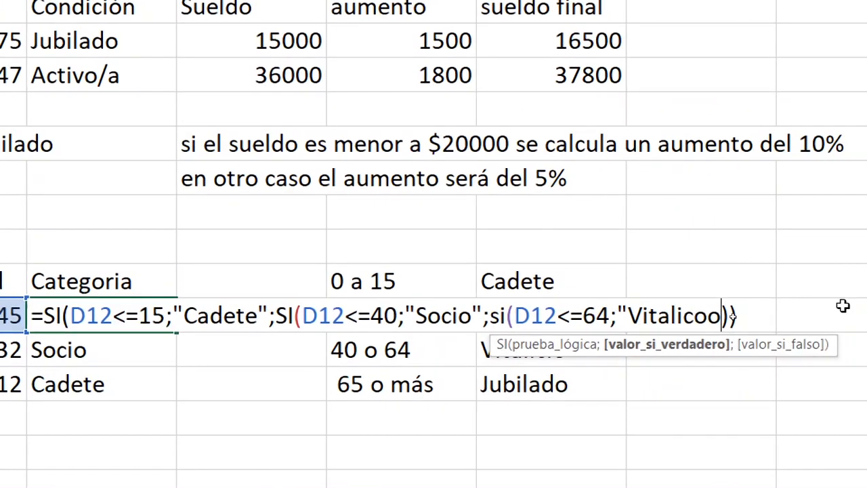
key("BackSpace")
type("\"")
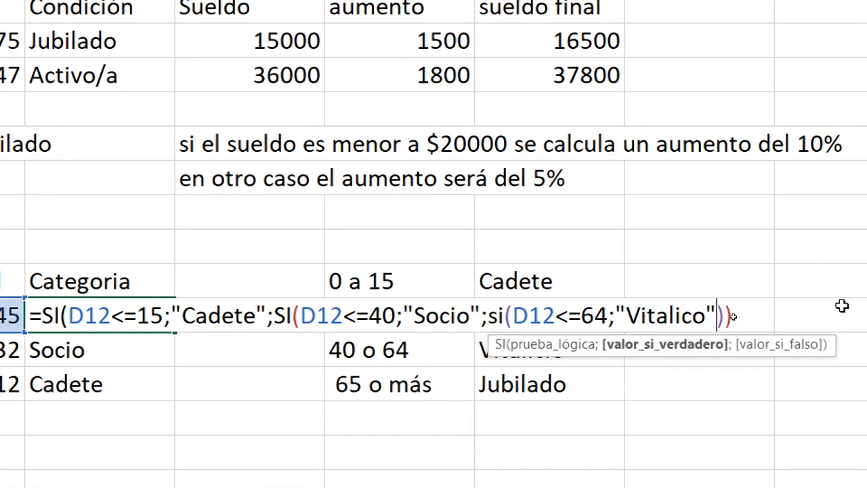
type(";\"J")
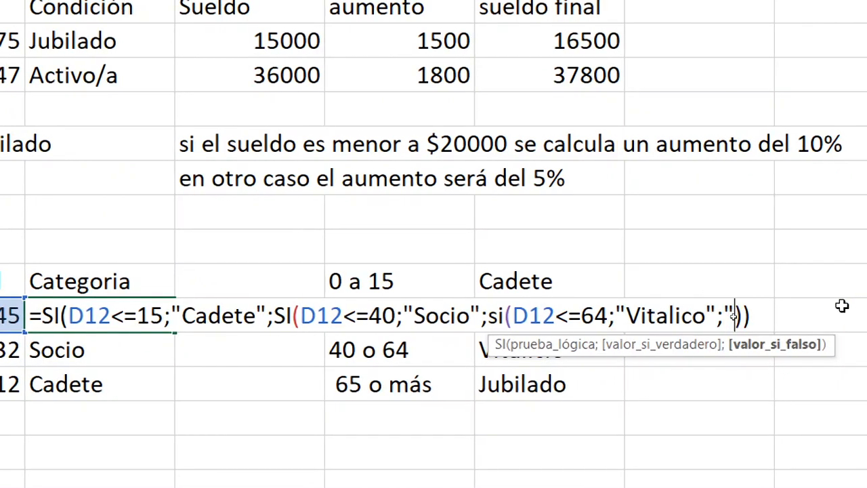
type("ubilado")
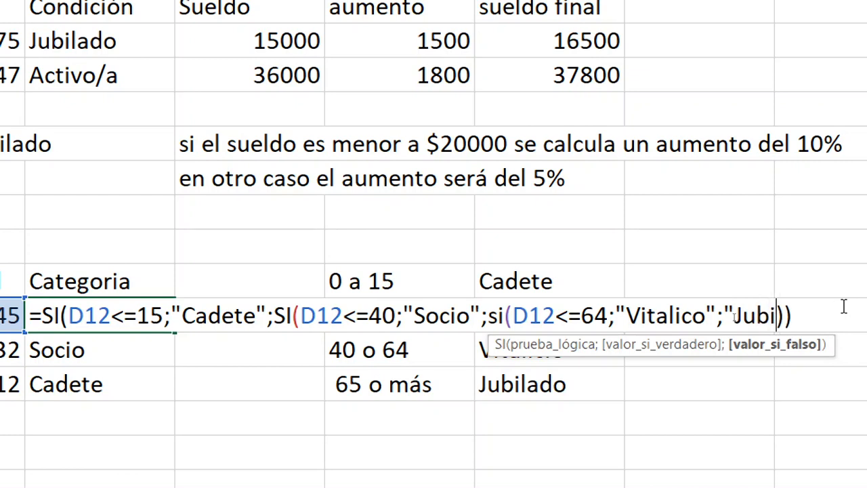
type("\"")
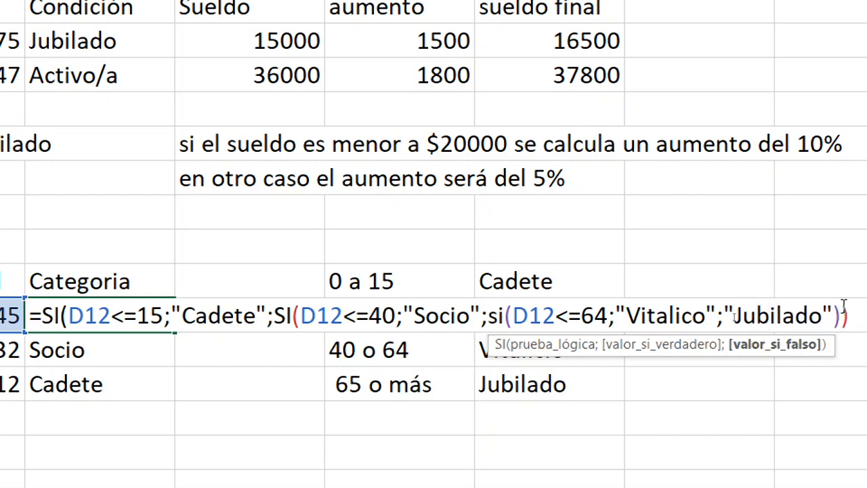
type(")")
Set "Jubilado" as the third SI's false value, close the functions and enter the formula in E12.
key("Return")
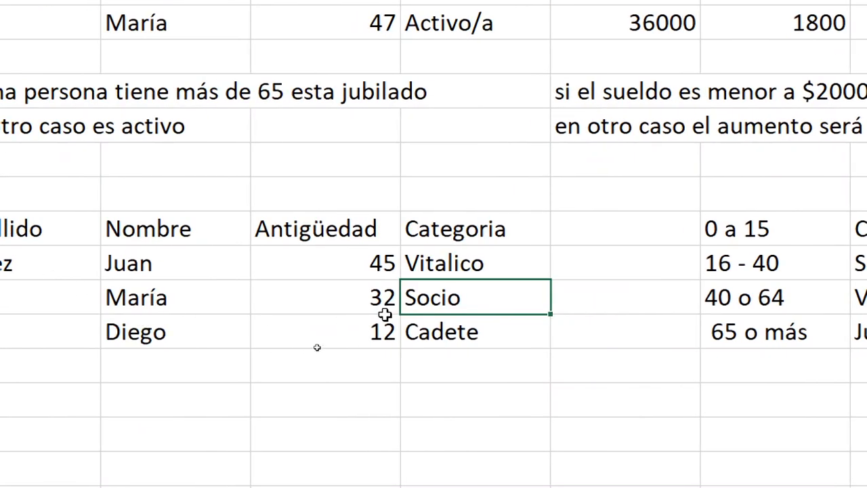
Change the Antigüedad value in D12 to 72.
left_click(351, 240)
type("7")
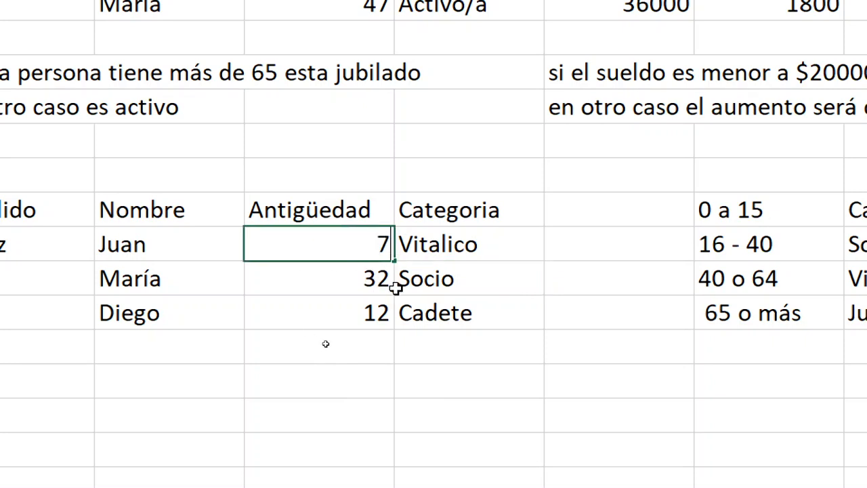
type("2")
key("Return")
Fill the updated Categoria formula from E12 down through E14.
left_click(390, 243)
key("Right")
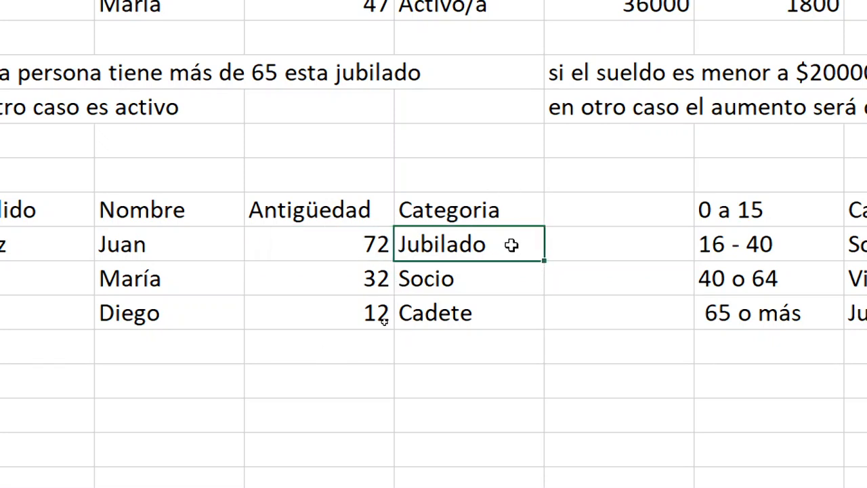
left_click_drag(546, 260, 543, 330)
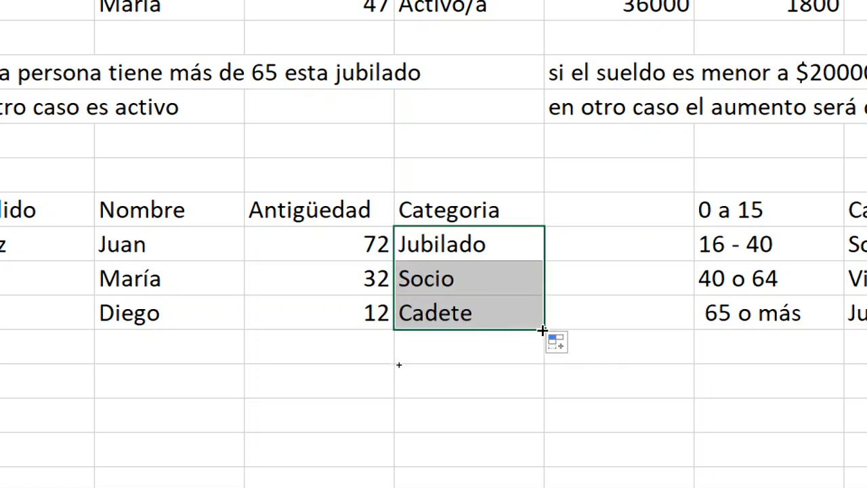
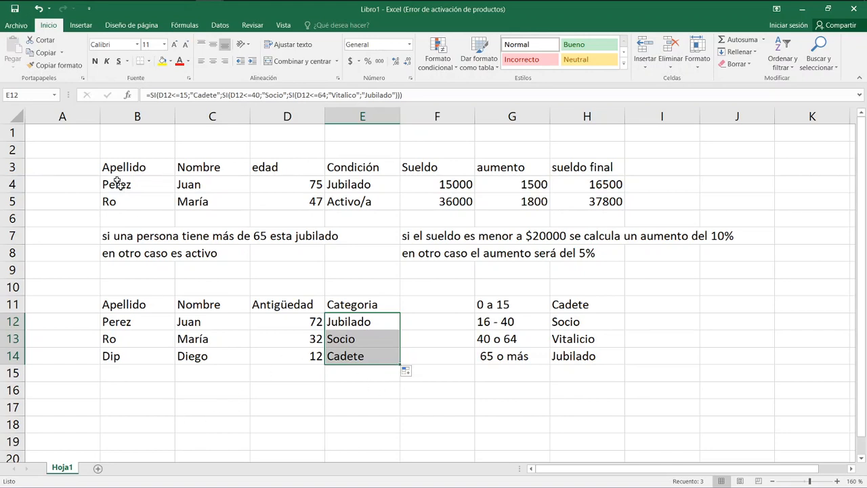
Clear the contents of both example tables and their notes in B3:H14.
left_click_drag(116, 169, 610, 361)
key("Delete")
key("Up")
key("Down")
key("Left")
key("Right")
key("Down")
key("Right")
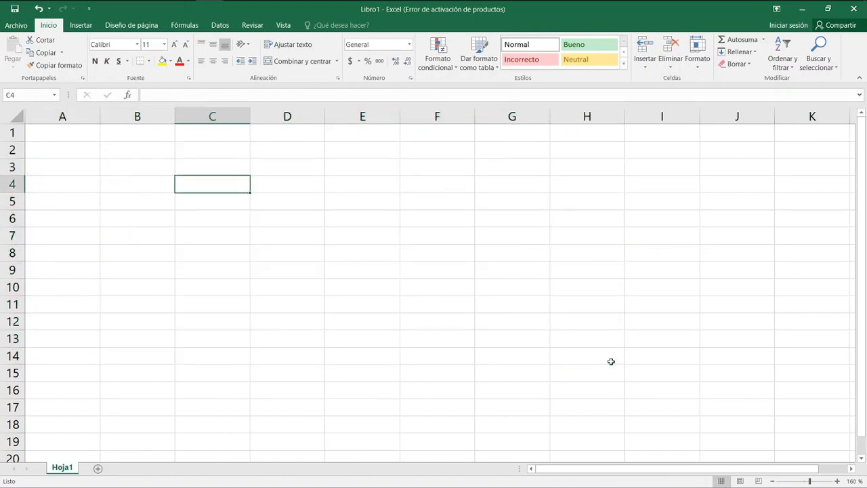
Enter the column header "Envíos" in B3.
key("Up")
key("Left")
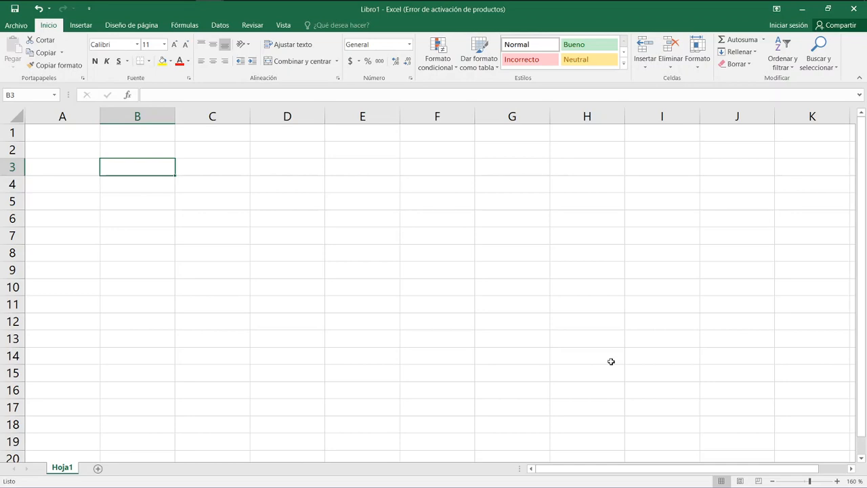
type("Env")
key("BackSpace")
key("BackSpace")
key("BackSpace")
type("Env")
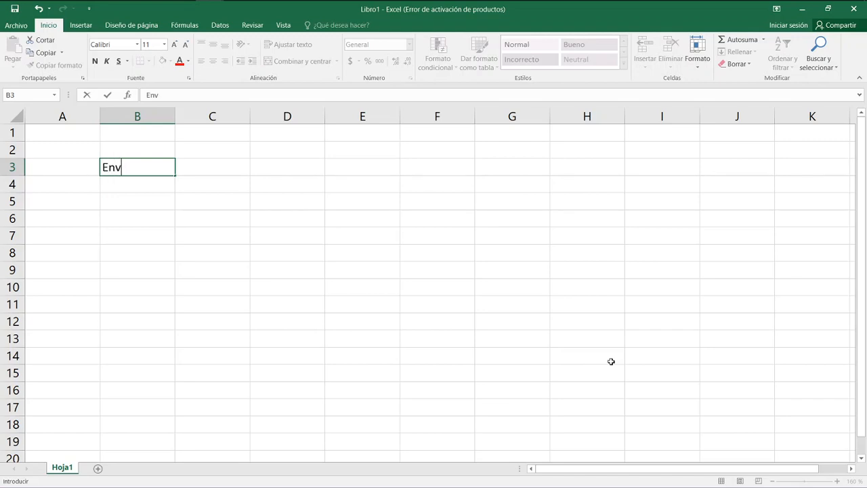
type("íos")
key("Tab")
key("Left")
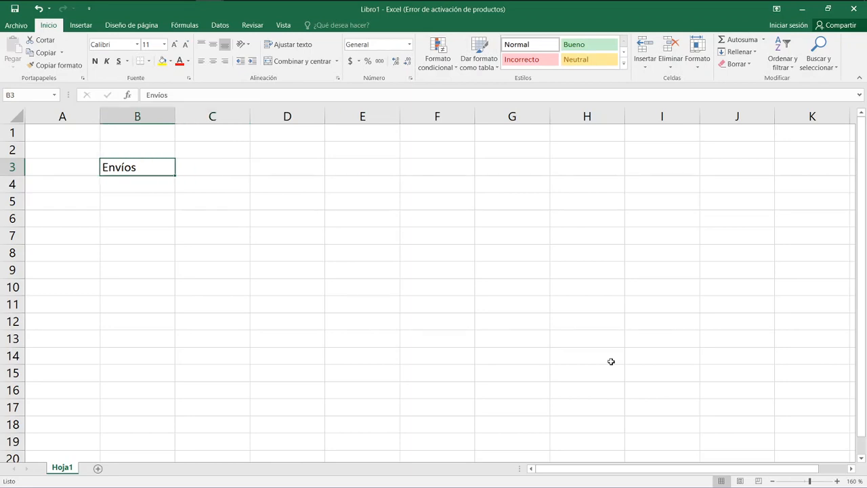
Enter the column header "Destino" in C3.
key("Right")
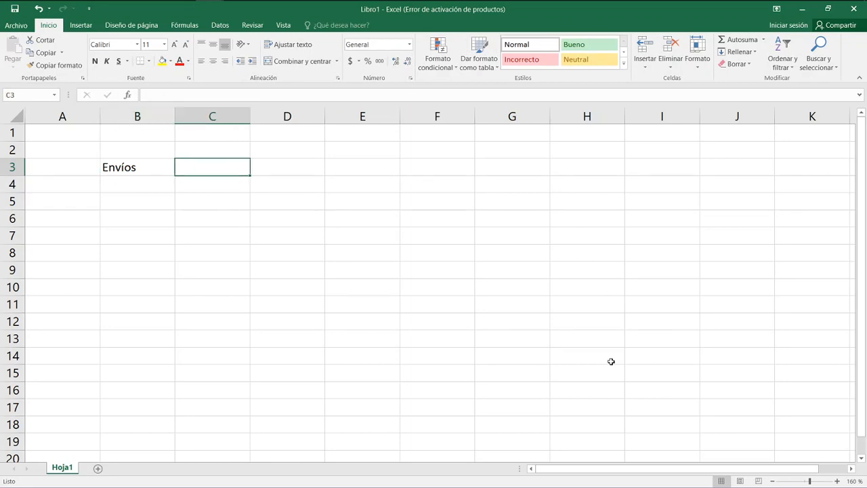
type("Destino")
key("Tab")
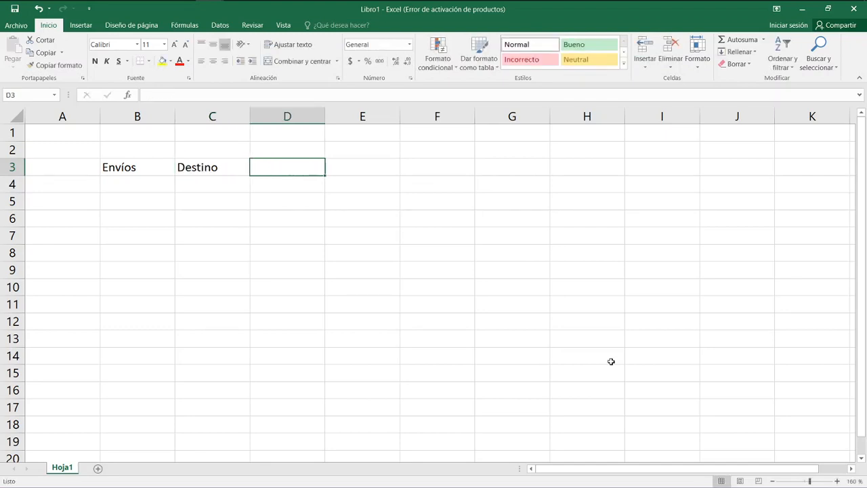
Enter the column header "Peso" in D3, with a capital P.
type("peso")
key("Tab")
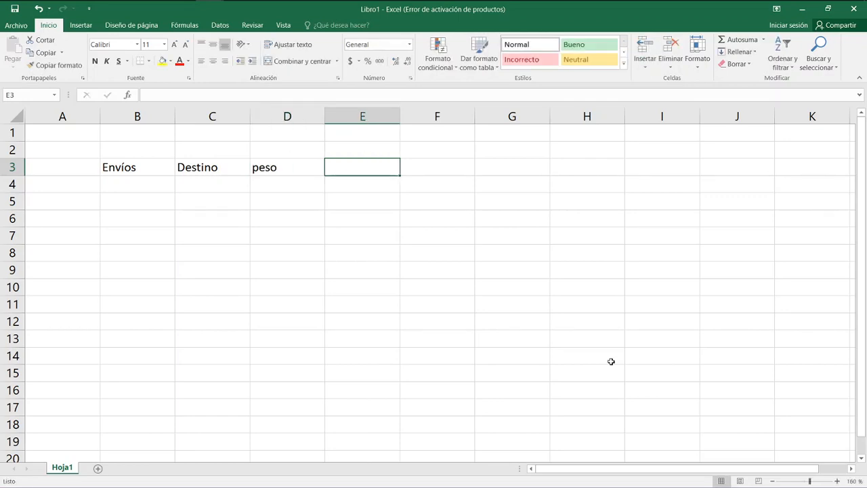
key("Left")
key("Left")
key("Right")
type("Peso")
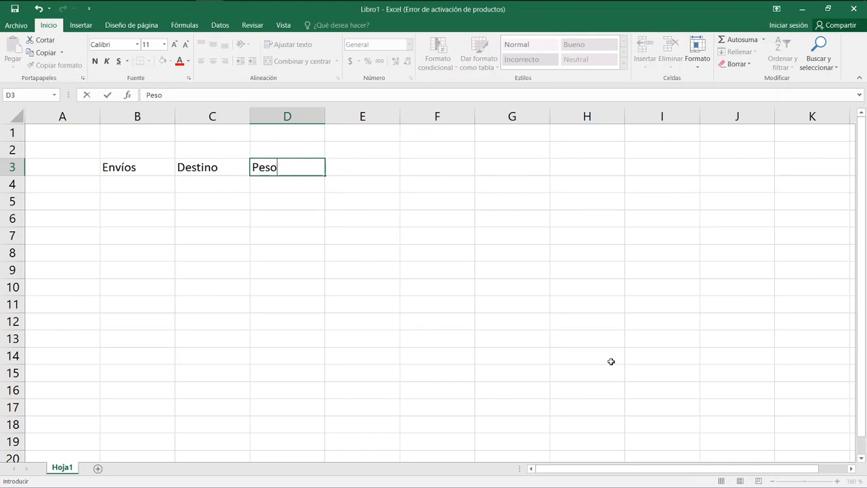
key("Return")
Replace the header in B3 with "Encomienda".
key("Left")
key("Up")
key("Left")
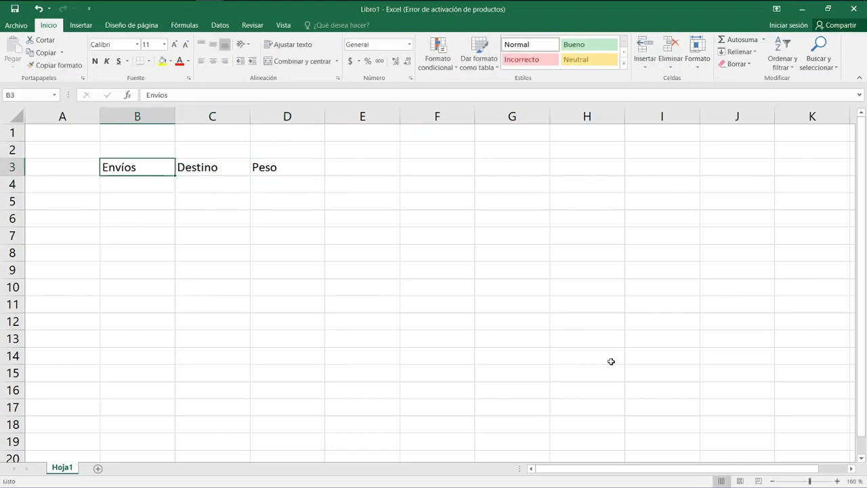
type("Encomienda")
key("Right")
Enter the column header "Valor" in E3.
key("Right")
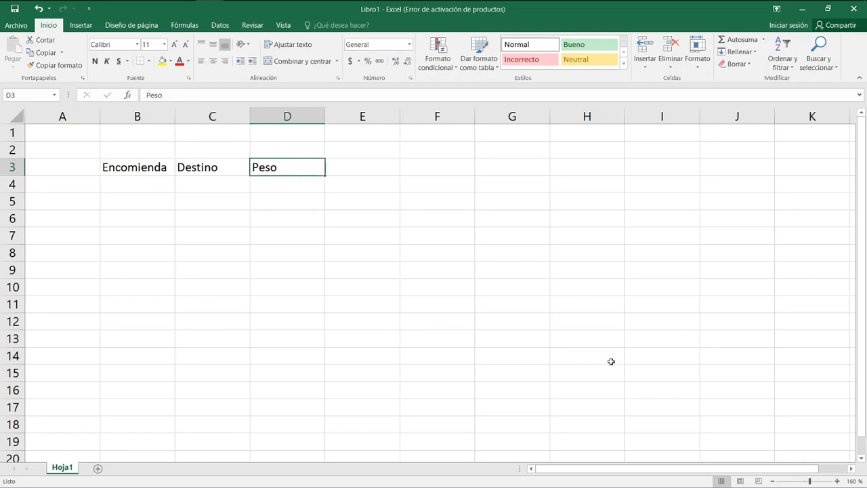
key("Right")
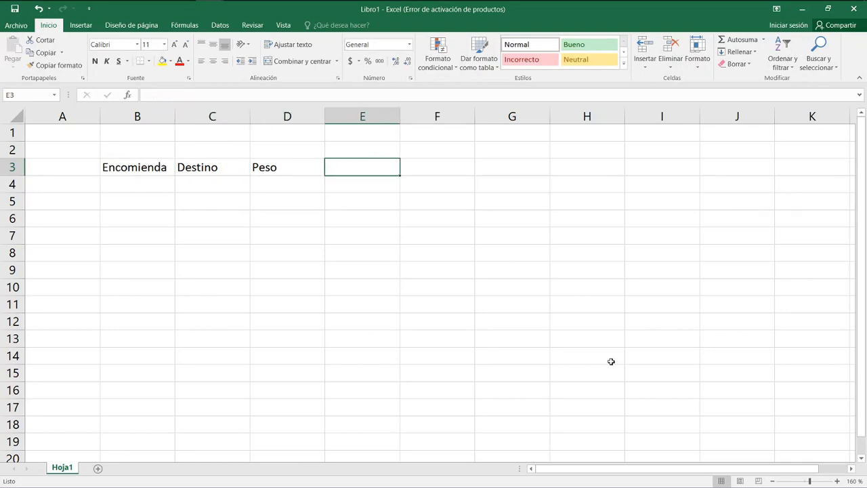
type("Valor")
key("Return")
Start a list of destinations with "Argentina" in G3 and "Brasil" in G4.
key("Right")
key("Right")
key("Right")
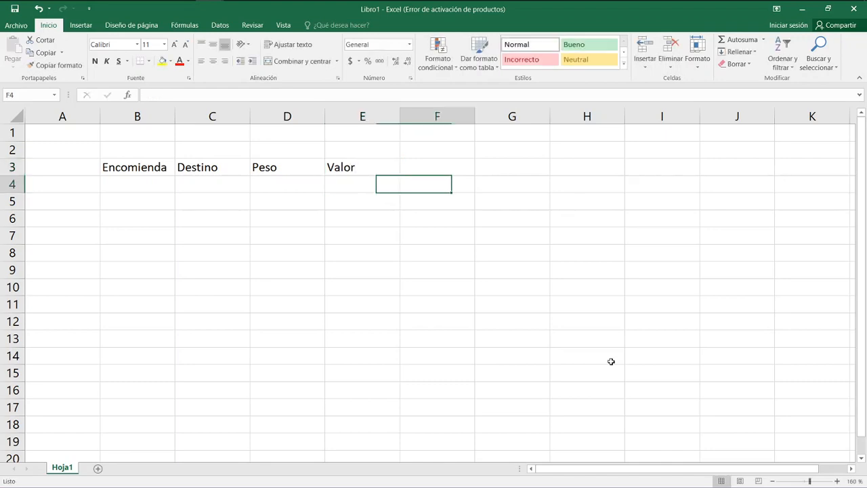
key("Up")
key("Left")
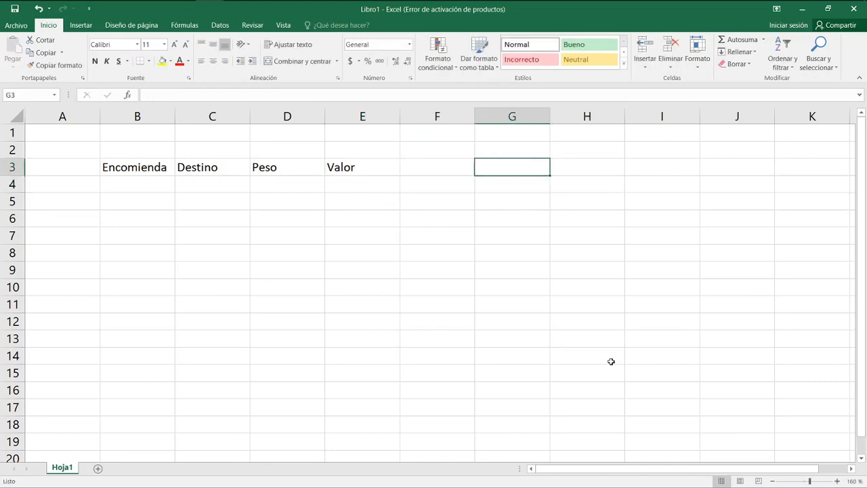
type("Argentina")
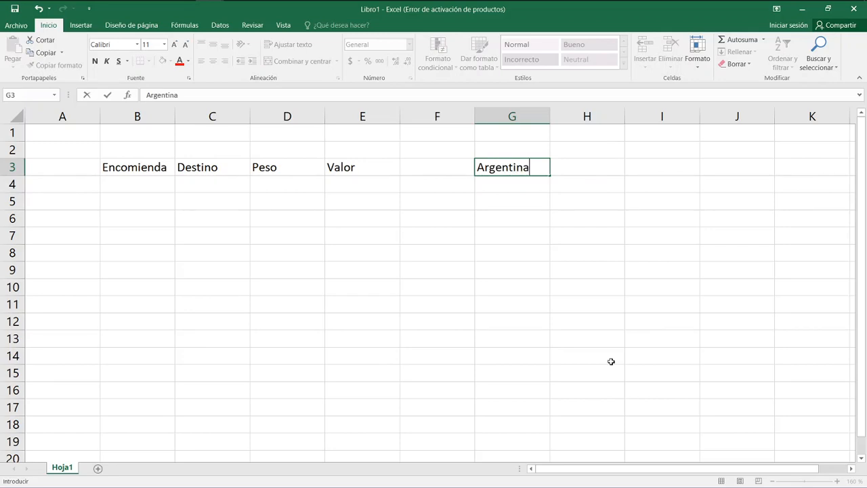
key("Return")
type("Brasil")
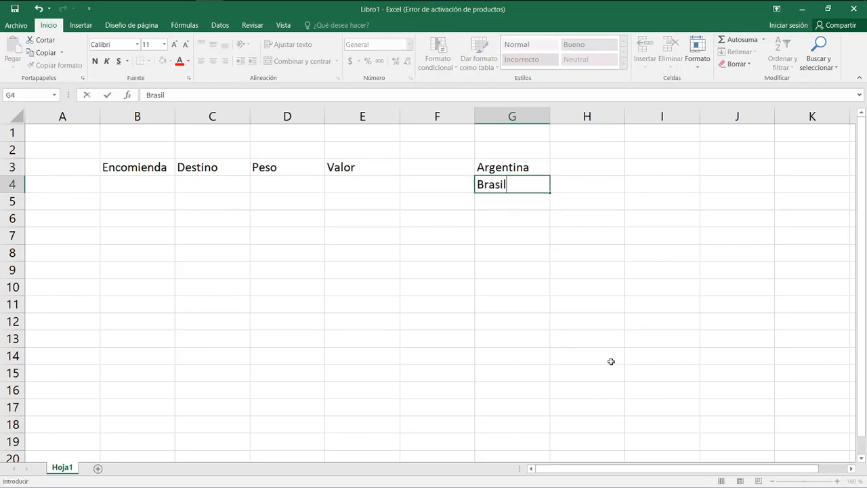
key("Return")
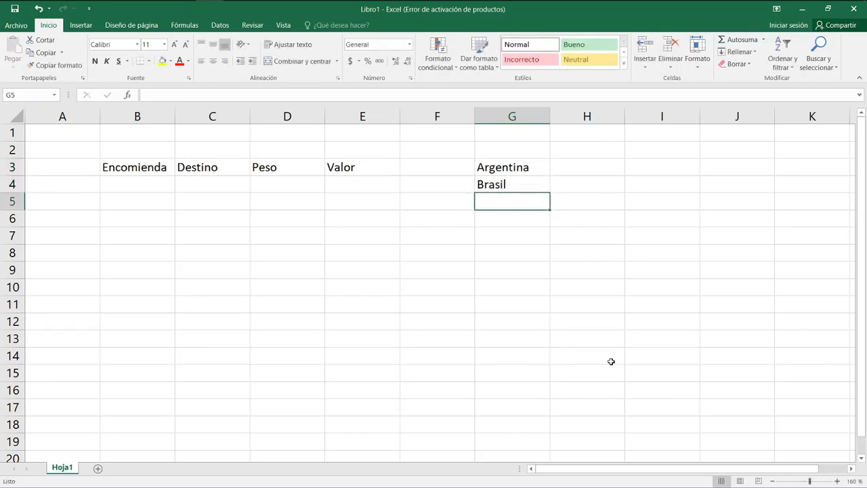
Enter "Resto del Mundo" in G5, with capital R and M, as the third destination.
type("re")
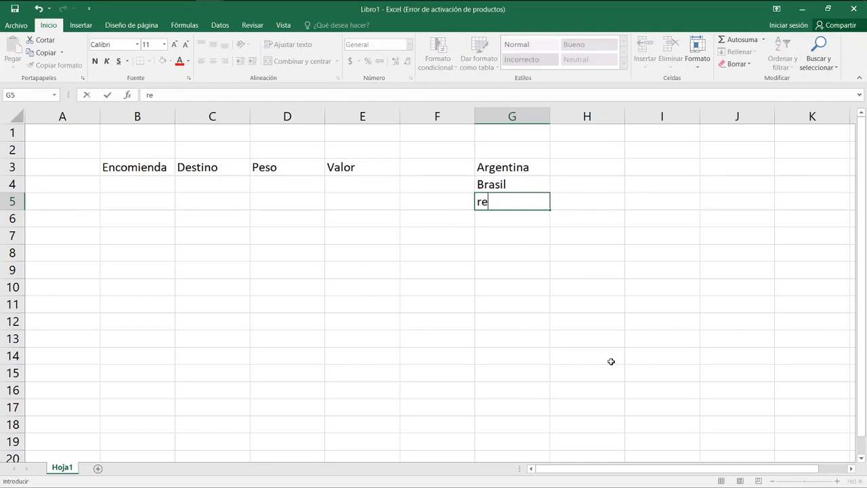
type("sto del mundo")
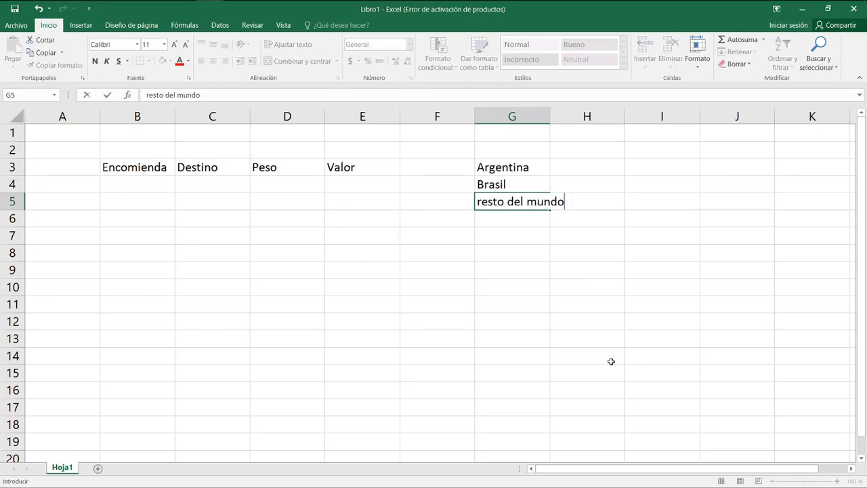
key("Return")
key("Up")
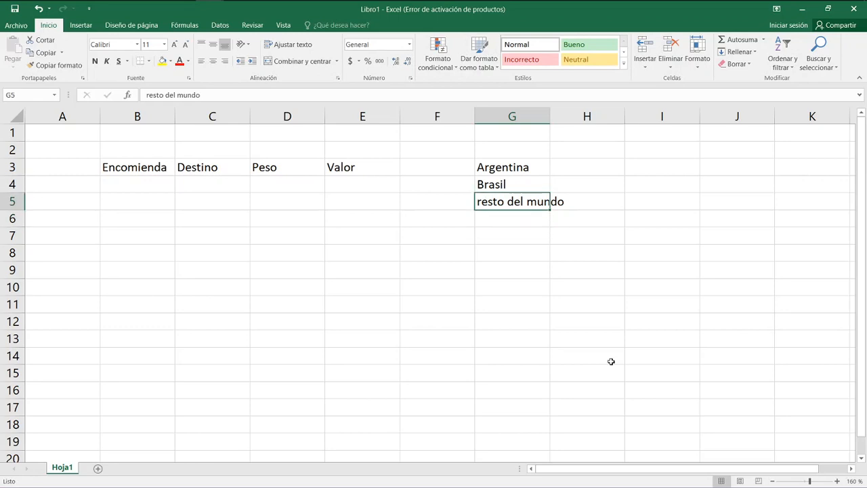
type("Resto del ")
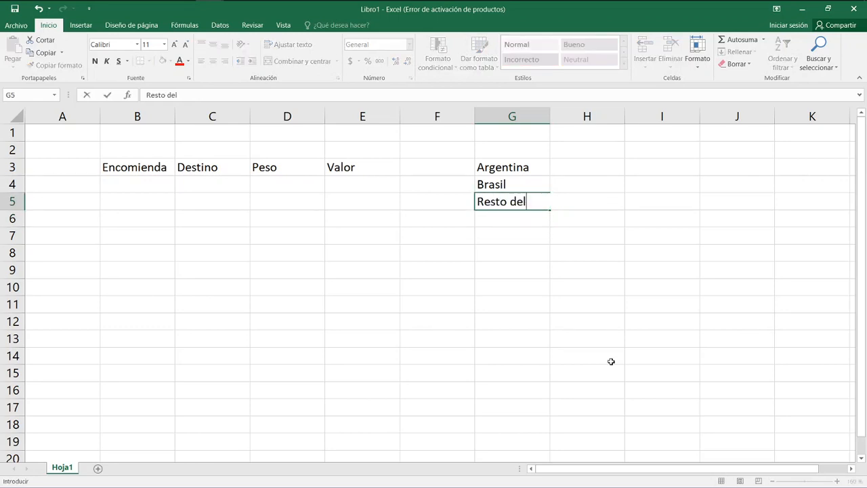
type("Mundo+")
key("BackSpace")
key("Return")
Widen column G to fit the destination names and move the list from G3:G5 to B11:B13.
key("Up")
key("Up")
key("Up")
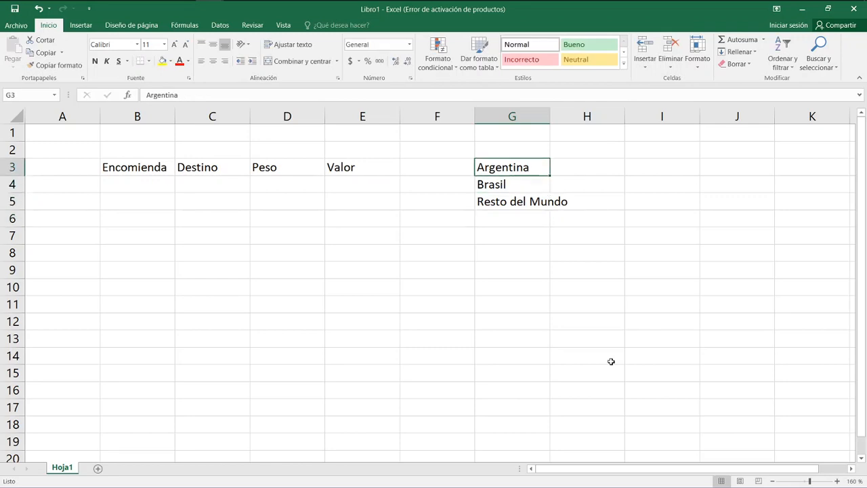
left_click_drag(549, 121, 573, 122)
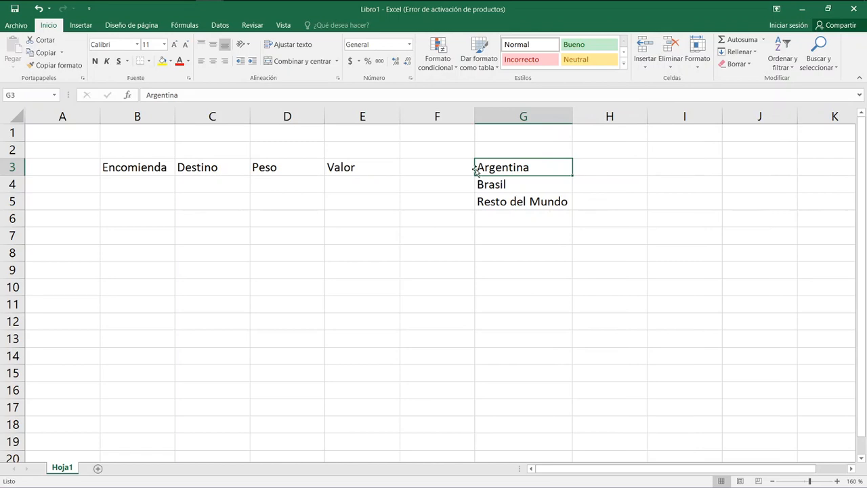
left_click_drag(480, 168, 487, 198)
left_click_drag(498, 160, 166, 302)
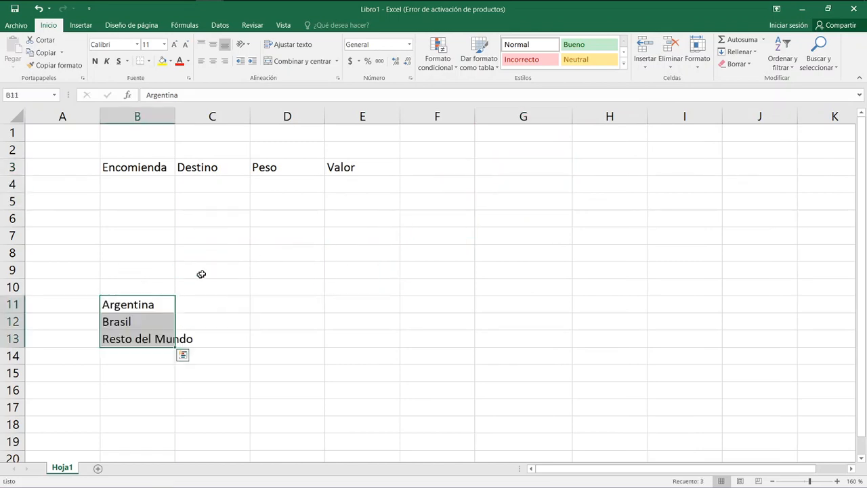
Enter the destination rates in C11:C13: 10 for Argentina, 30 for Brasil and 20 for Resto del Mundo.
left_click(215, 305)
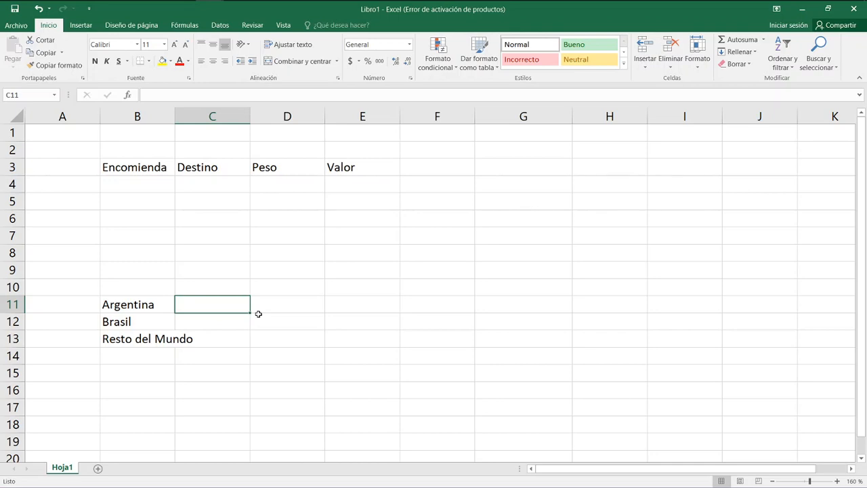
type("10")
key("Return")
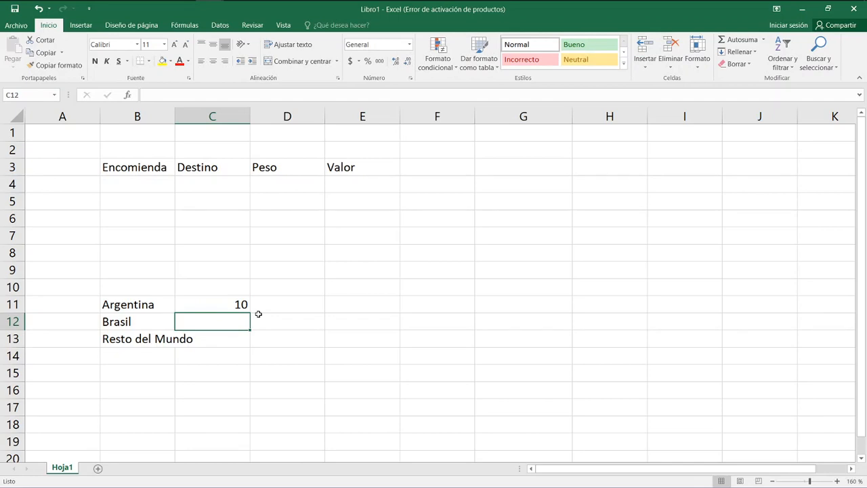
type("30")
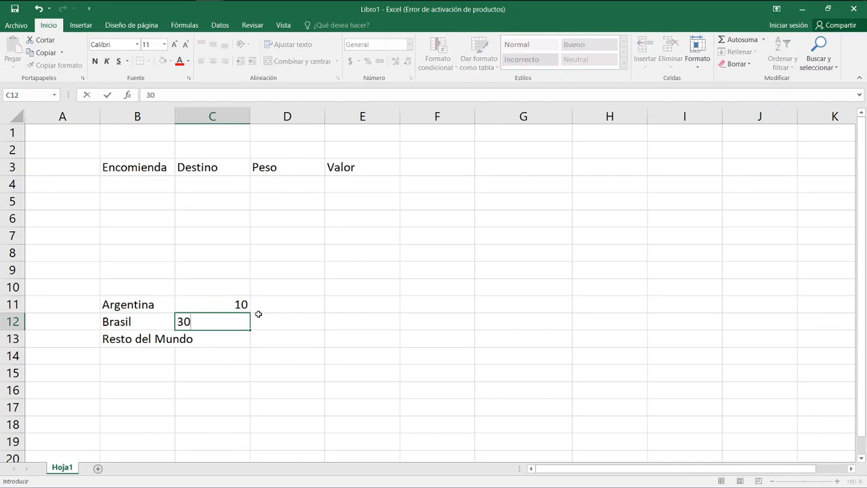
key("Return")
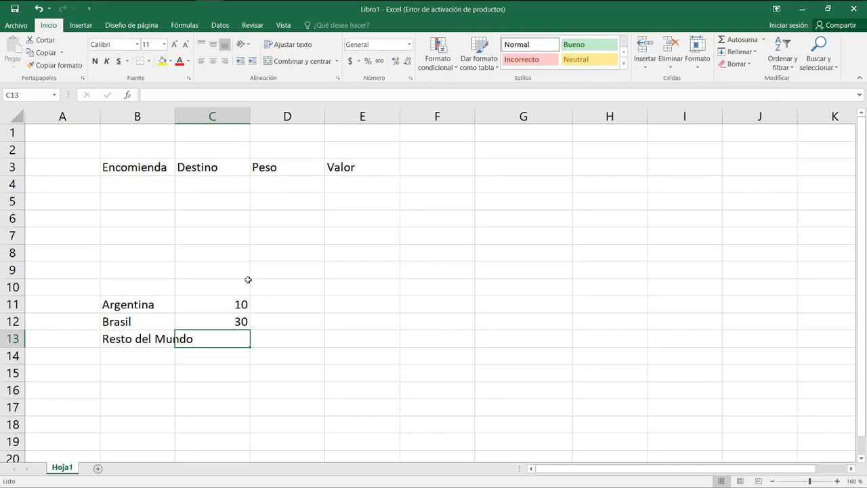
type("20")
key("Return")
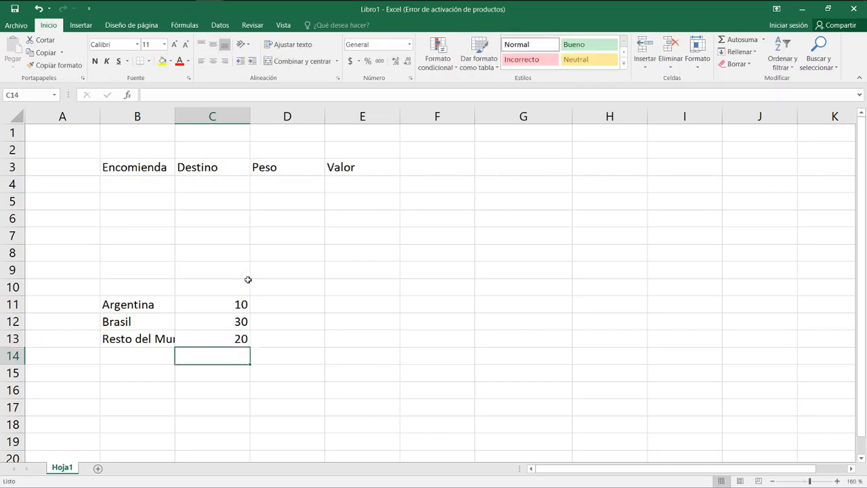
Enter the label "cotización dólar" in E11.
key("Up")
key("Up")
key("Right")
key("Right")
key("Up")
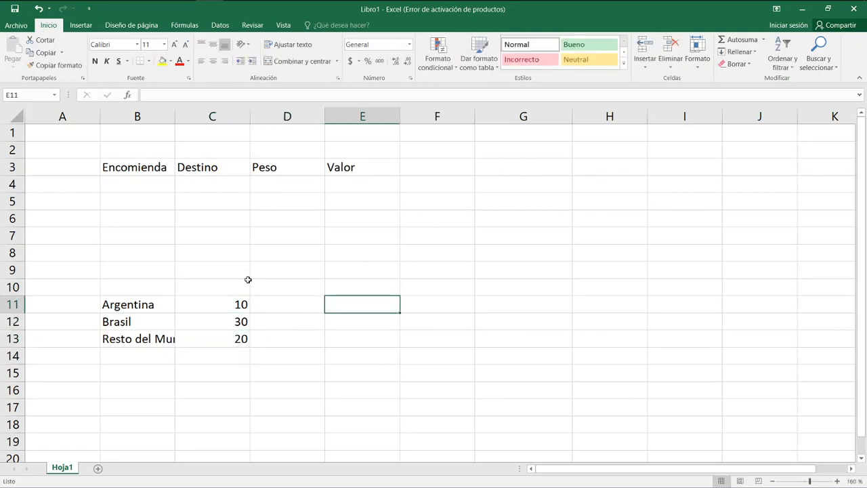
type("coti")
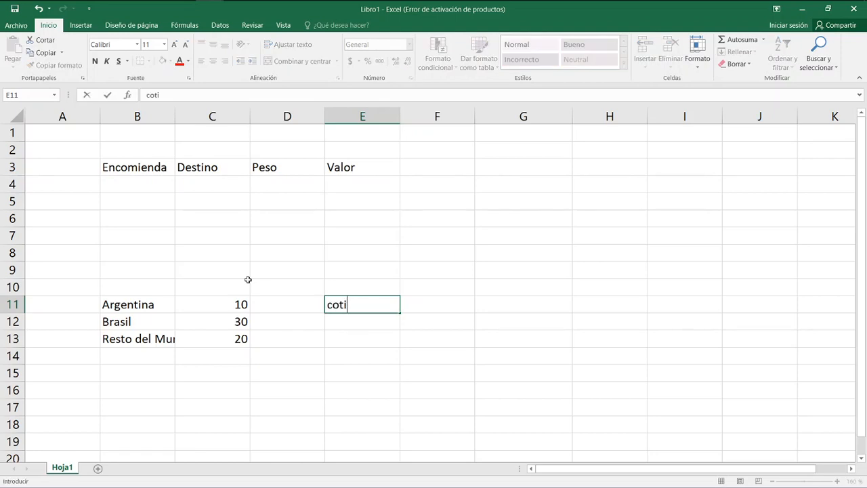
type("zación dólar")
key("Return")
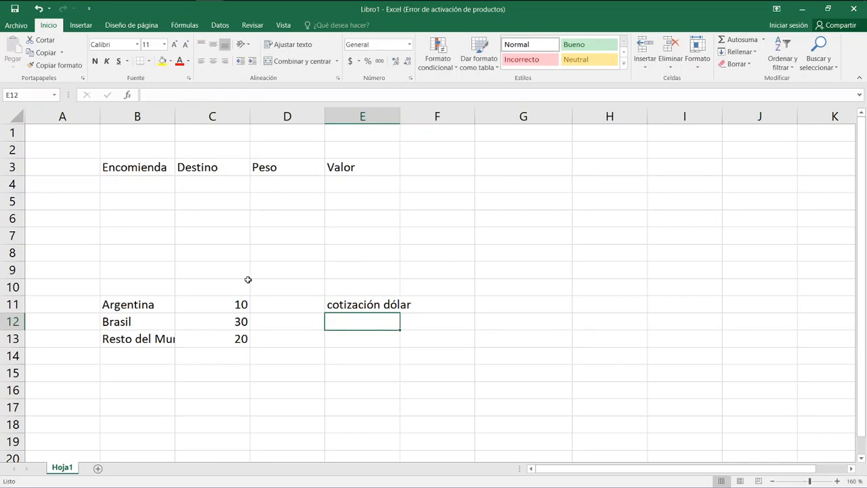
Enter 101 as the first Encomienda in B4 and go to its Destino cell, C4.
key("Up")
key("Up")
key("Up")
key("Up")
key("Up")
key("Up")
key("Up")
key("Up")
key("Left")
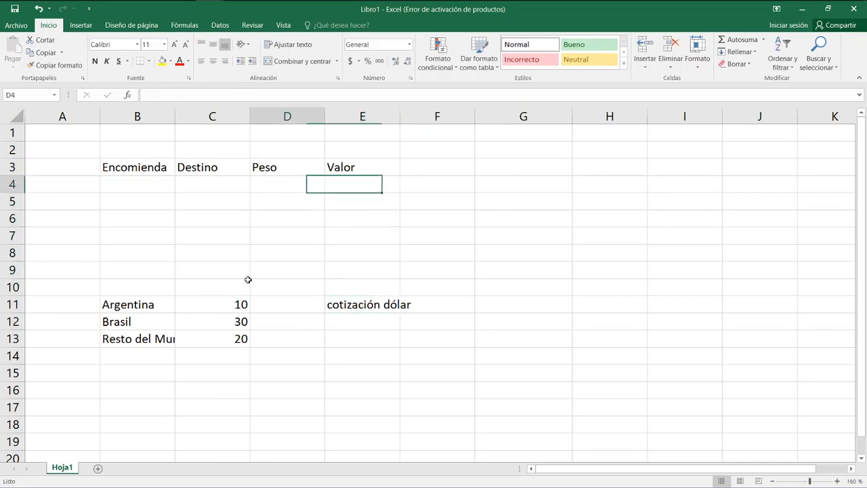
key("Left")
key("Left")
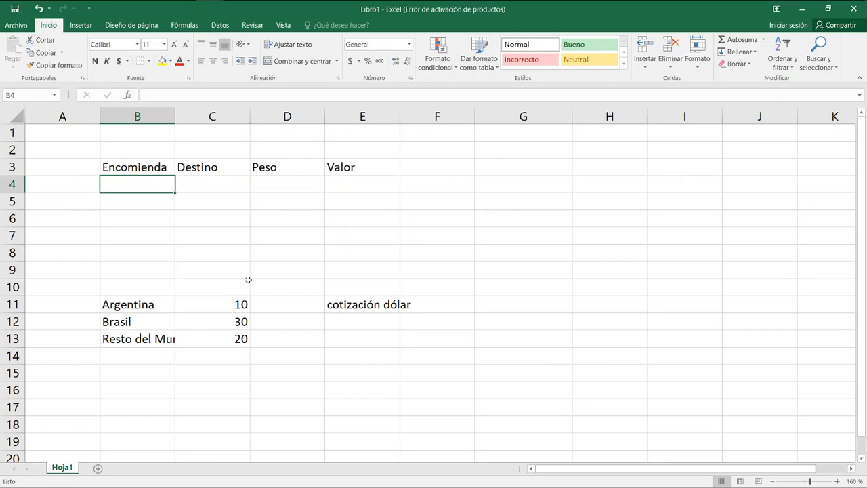
type("10")
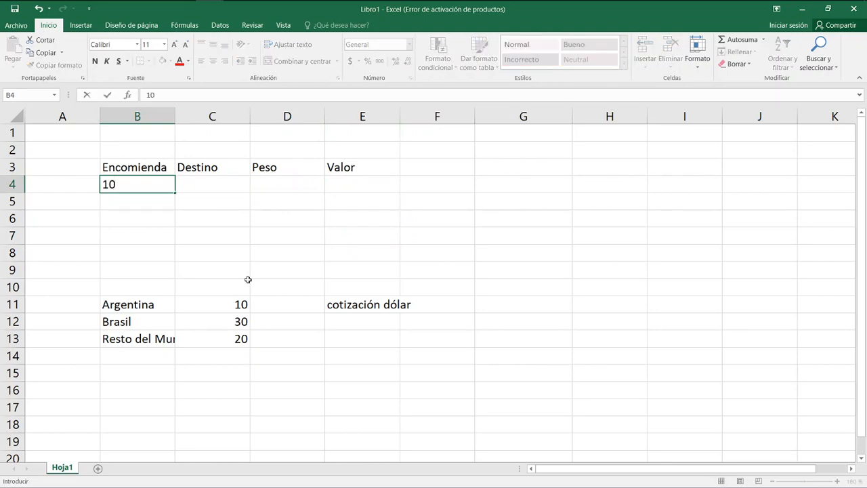
type("1")
key("Return")
key("Up")
key("Right")
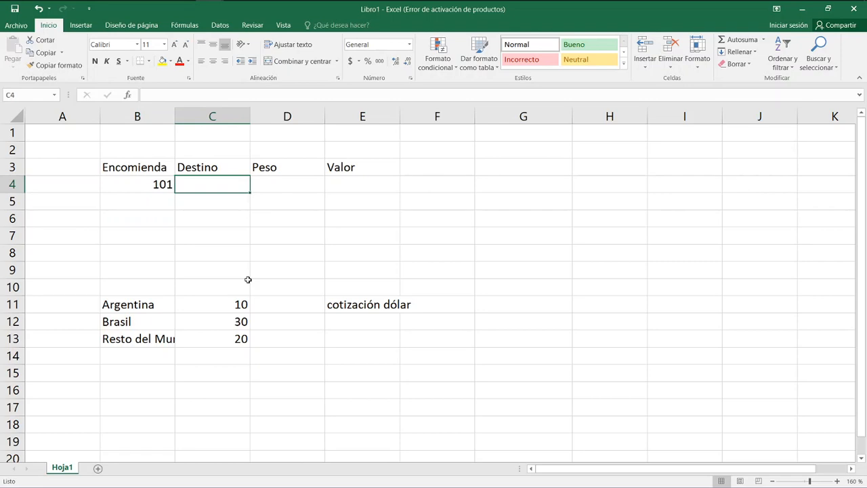
Enter Brasil as the Destino in C4 and 500 as the Peso in D4 for parcel 101.
type("Brasil")
key("Tab")
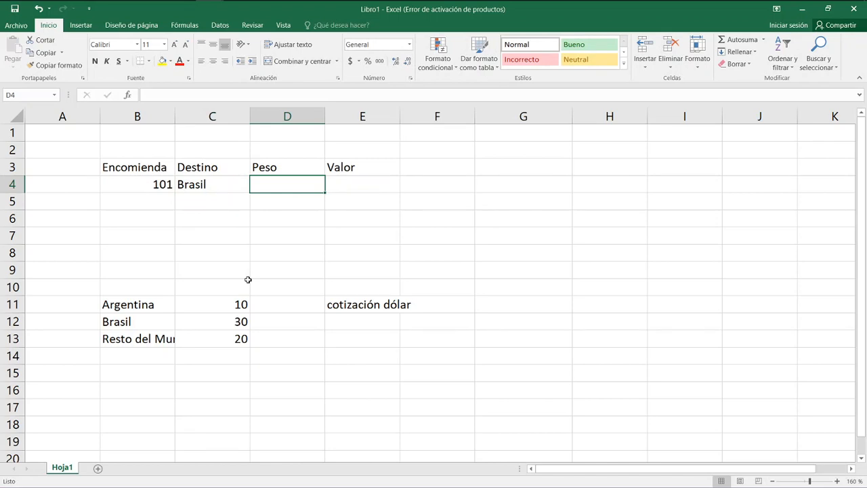
type("500")
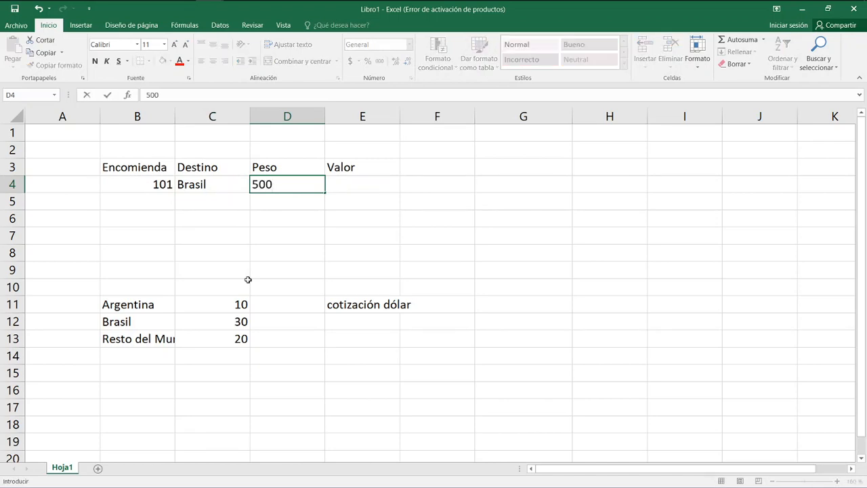
key("Tab")
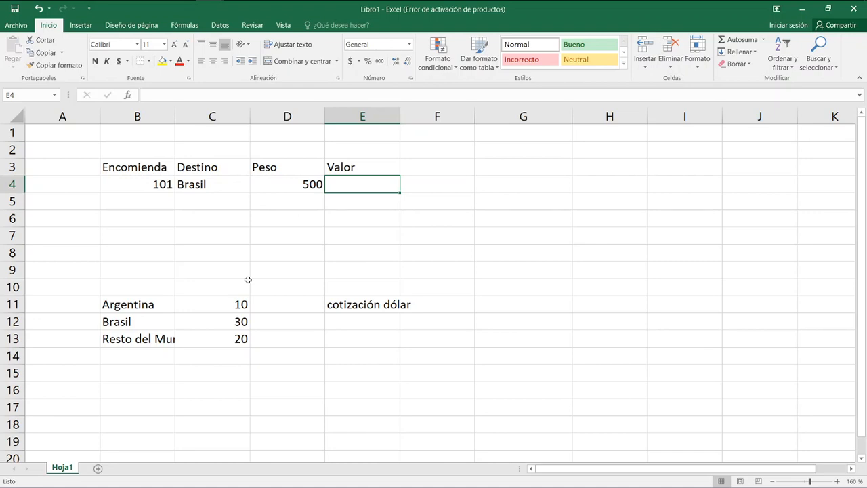
Enter the heading "costo por 100g" in C10, above the destination rates.
key("Left")
key("Down")
key("Up")
key("Down")
key("Down")
key("Down")
key("Down")
key("Down")
key("Down")
key("Down")
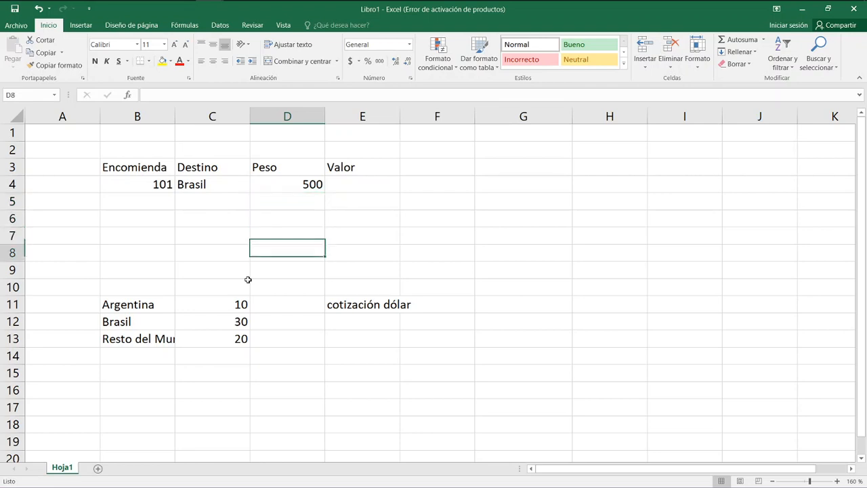
key("Left")
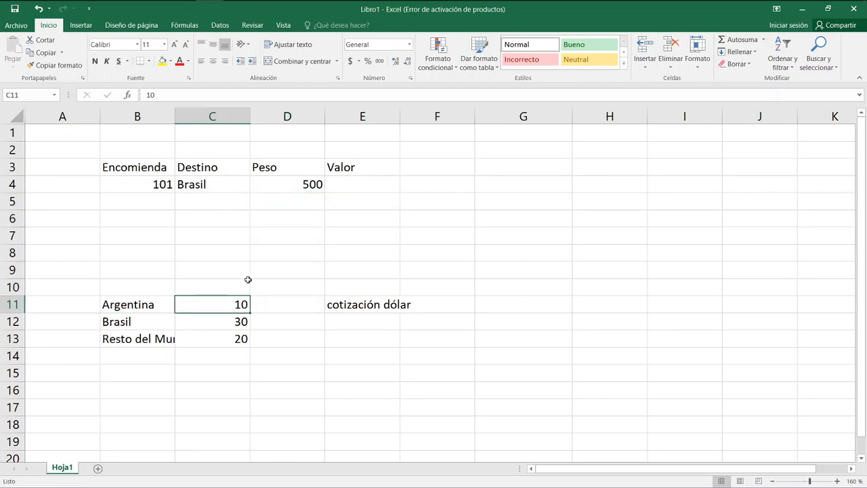
key("Right")
key("Left")
key("Right")
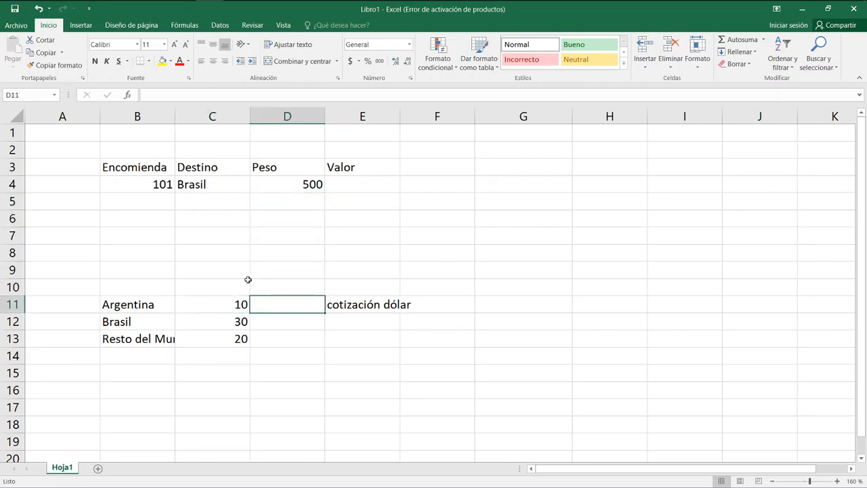
key("Up")
key("Left")
type("cos")
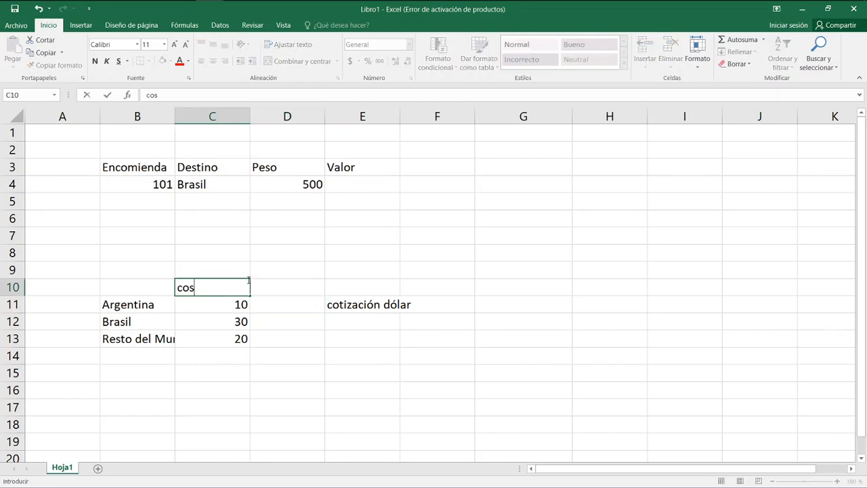
type("to por gramo")
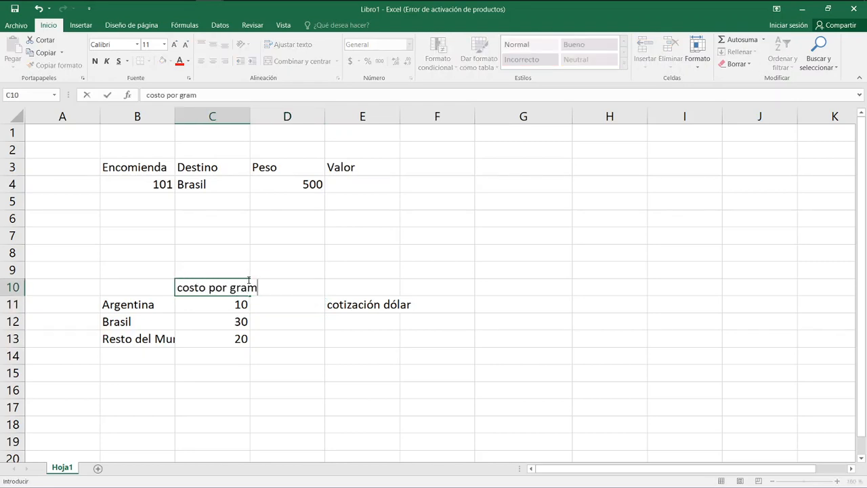
key("BackSpace")
key("BackSpace")
key("BackSpace")
key("BackSpace")
key("BackSpace")
type("100g")
key("Return")
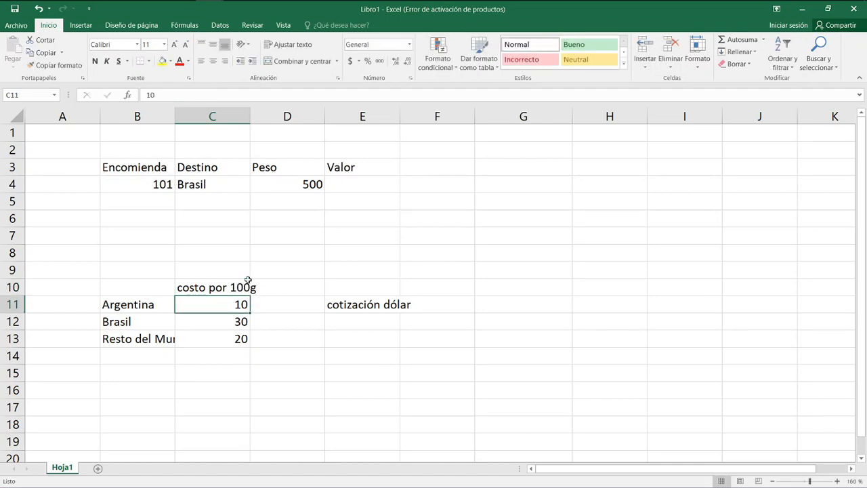
Review parcel 101's destination, weight and empty Valor cell against the rates per 100 g in C11:C12.
key("Up")
key("Up")
key("Up")
key("Up")
key("Up")
key("Up")
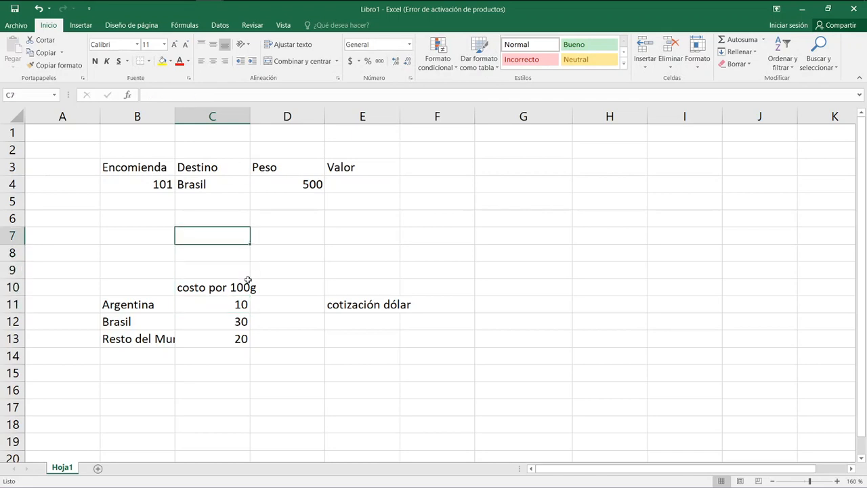
key("Left")
key("Up")
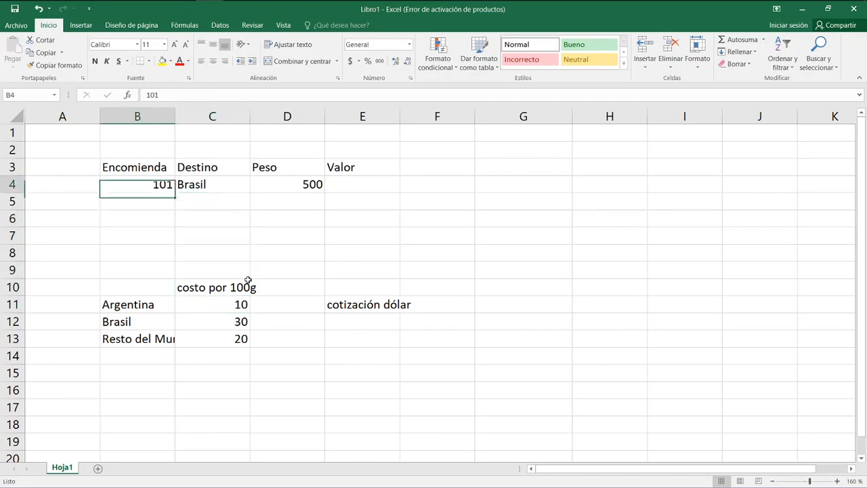
key("Right")
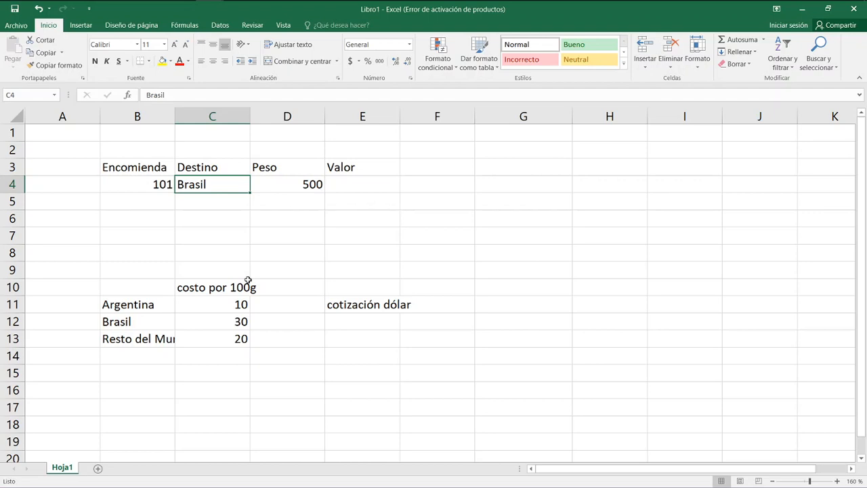
key("Right")
key("Right")
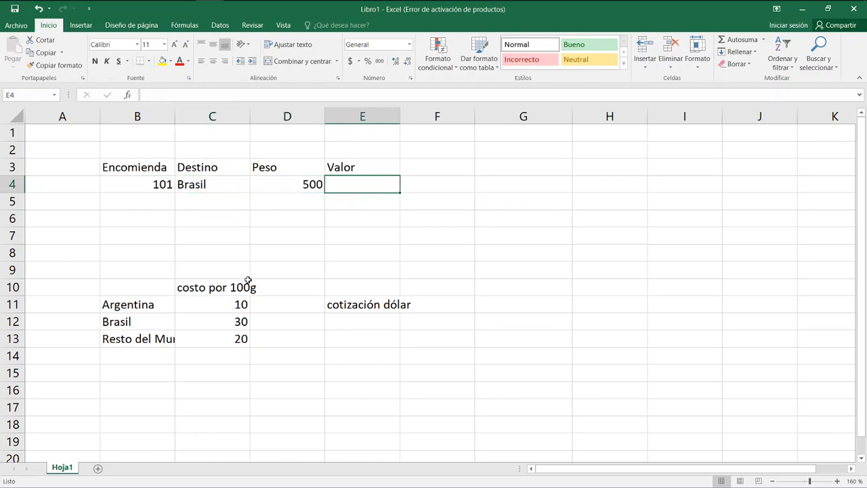
key("Left")
key("Right")
key("Down")
key("Down")
key("Down")
key("Down")
key("Left")
key("Left")
key("Down")
key("Down")
key("Down")
key("Down")
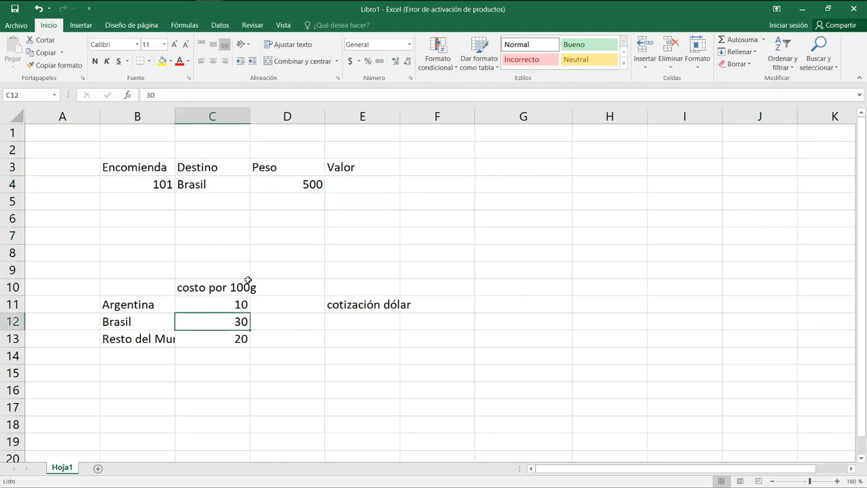
key("Up")
key("Down")
Enter 65 as the dollar rate in F11, beside the "cotización dólar" label.
key("Right")
key("Right")
key("Right")
key("Up")
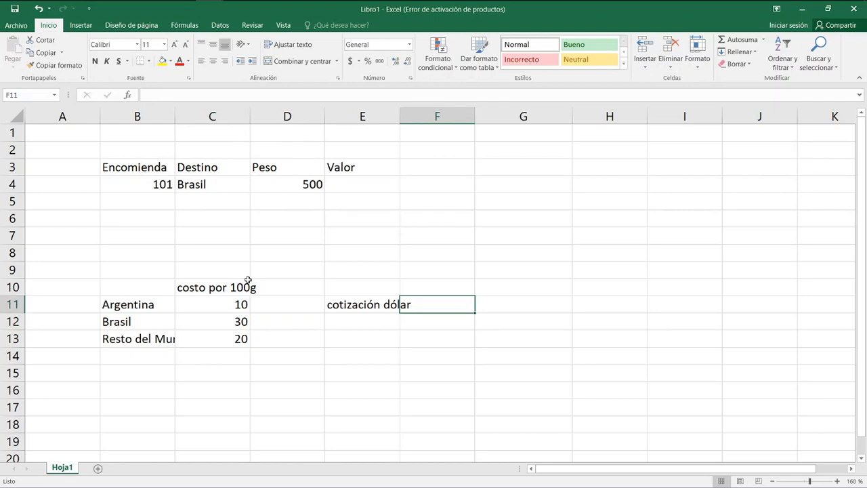
type("65")
key("Return")
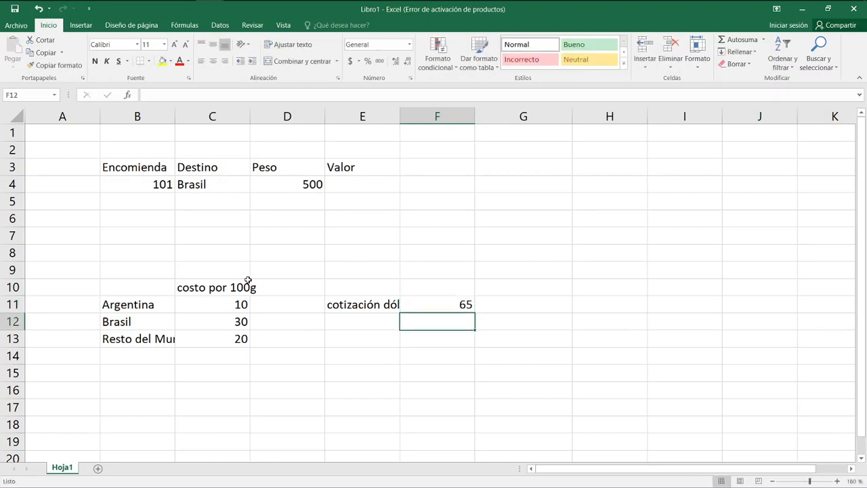
Fill the parcel table's header cells B3:E3 with the theme orange colour.
key("Up")
key("Left")
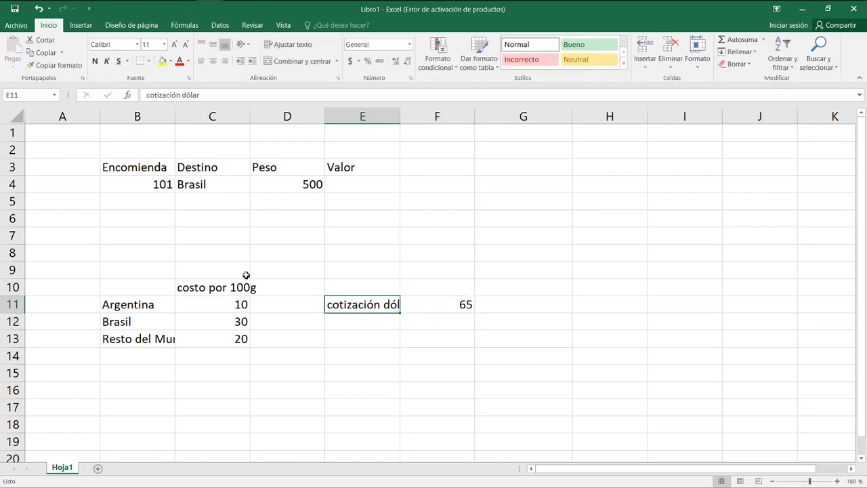
left_click(127, 169)
left_click_drag(127, 169, 337, 165)
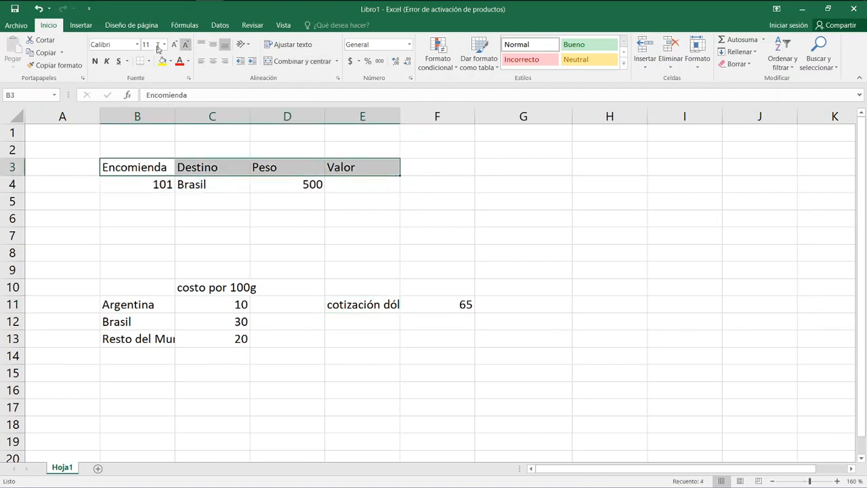
left_click(81, 25)
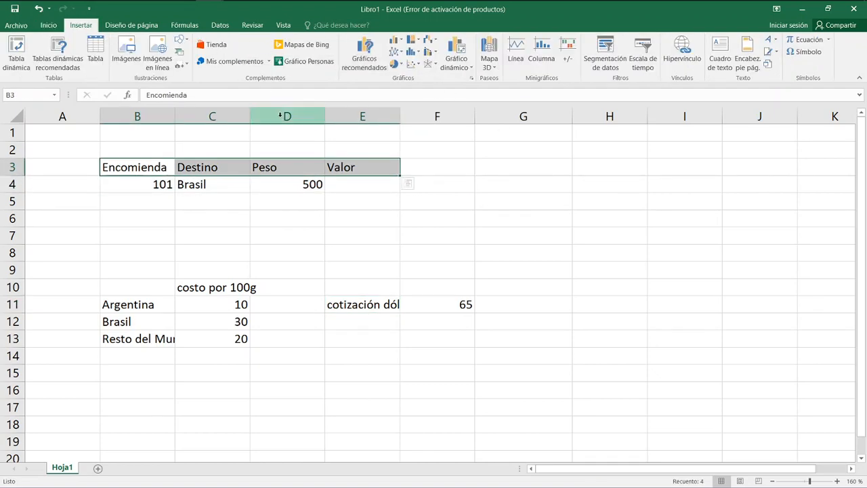
left_click(54, 25)
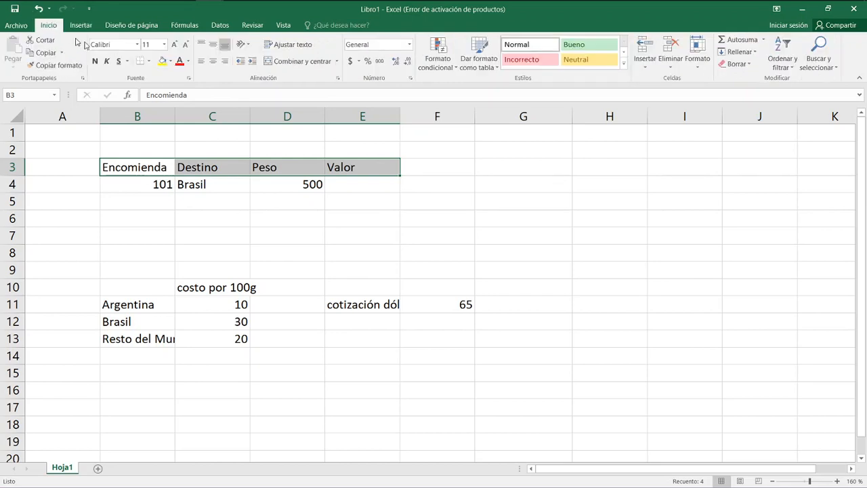
left_click(170, 61)
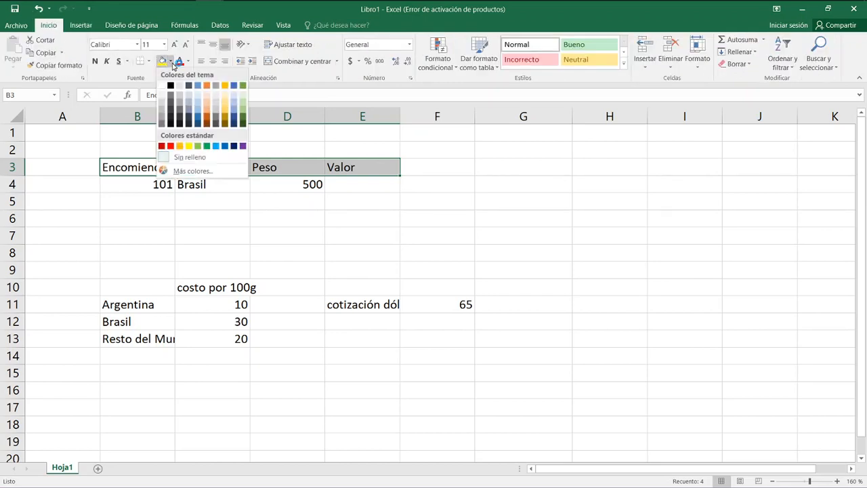
left_click(207, 86)
Apply all borders to the parcel table range B3:E8.
left_click_drag(142, 170, 352, 253)
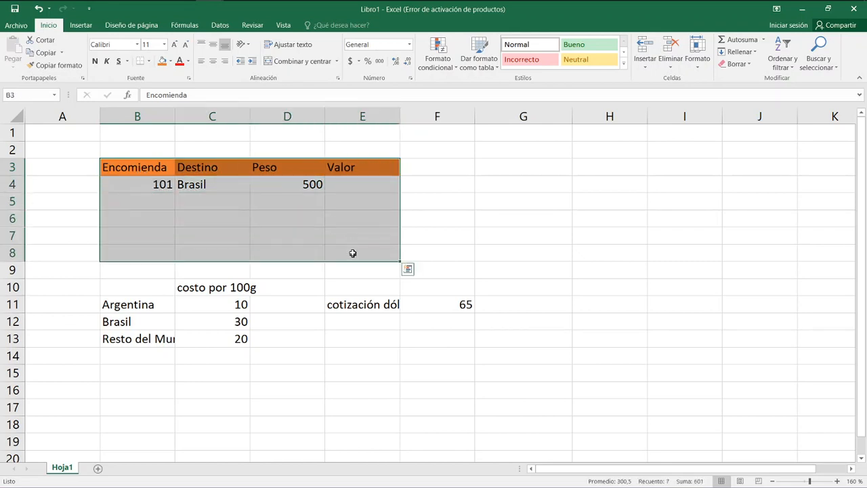
left_click(148, 61)
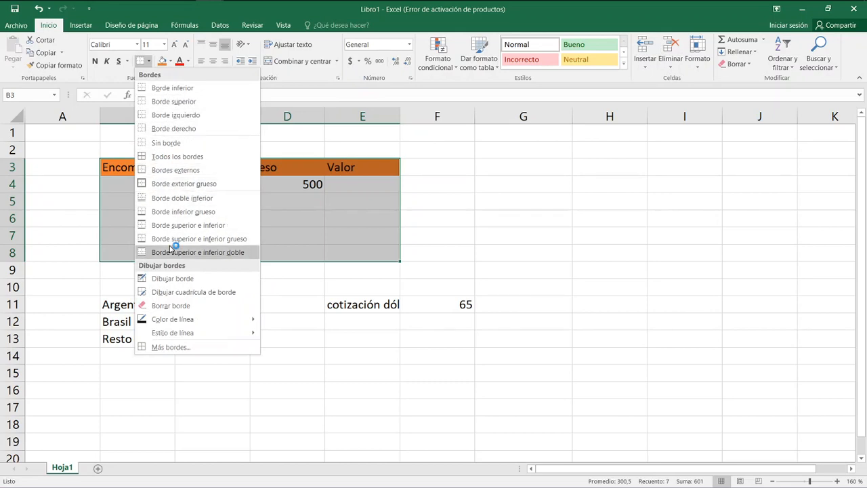
left_click(180, 155)
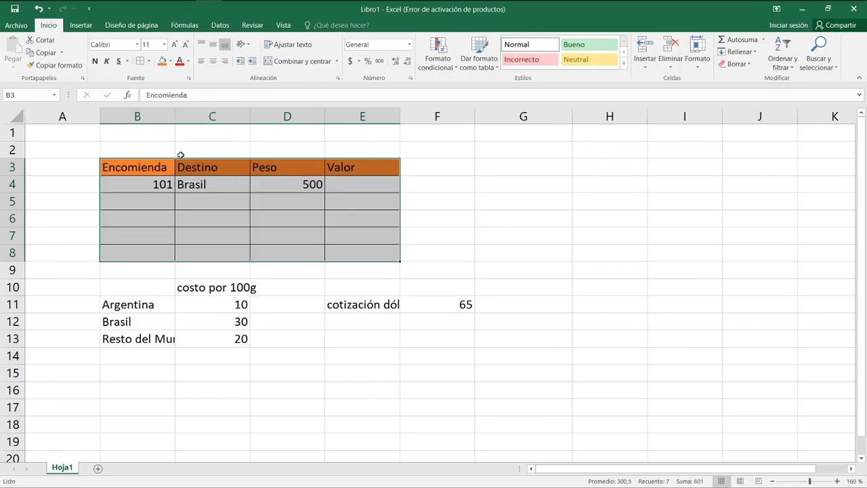
left_click(276, 285)
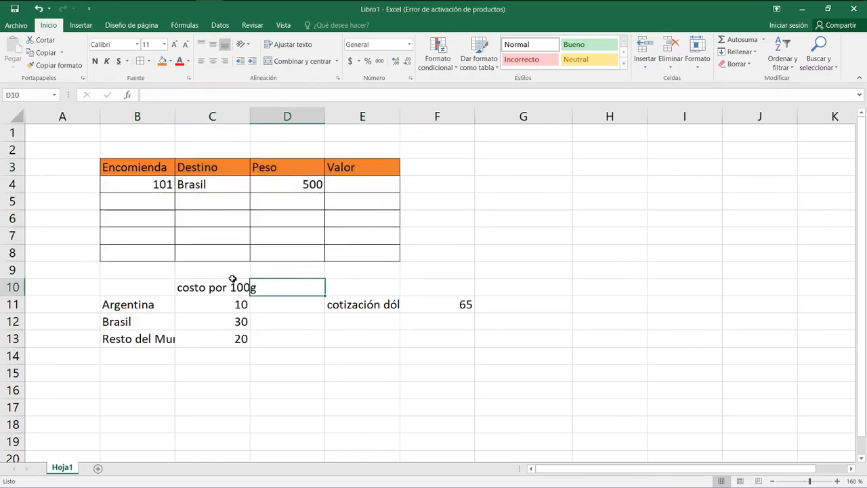
Fill the destination names B11:B13, the heading C10 and the dollar rate label E11 with the same orange.
left_click_drag(133, 306, 140, 339)
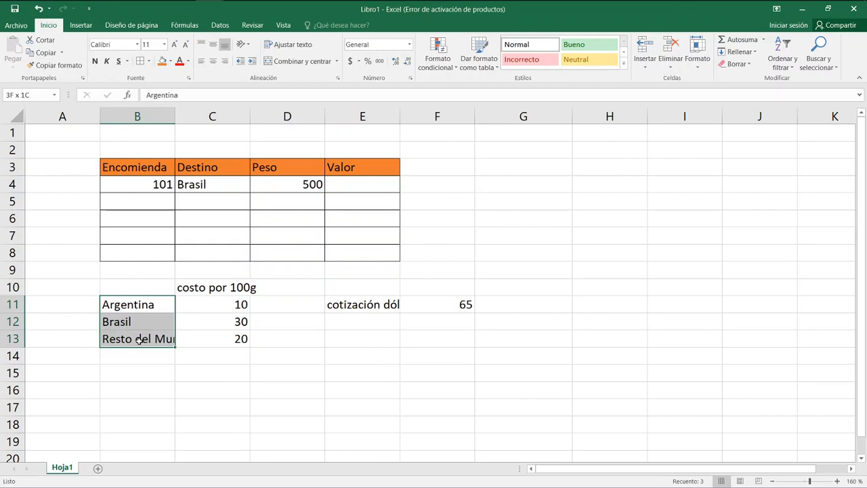
left_click(163, 62)
left_click(202, 292)
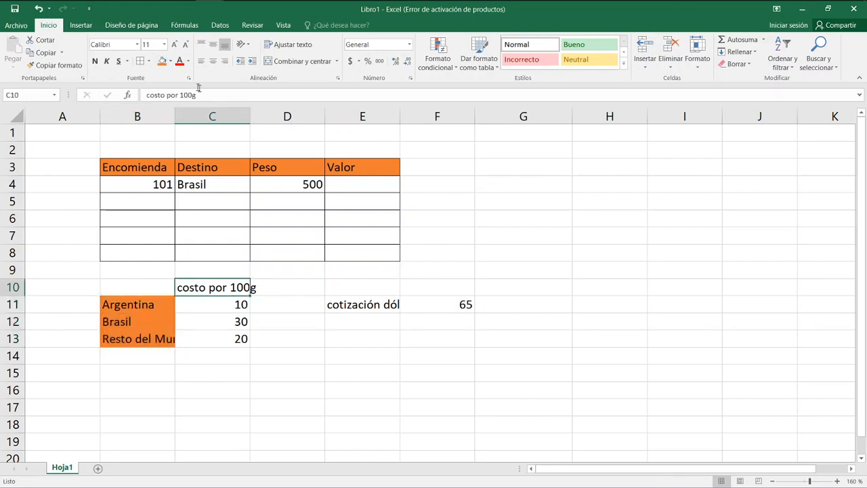
left_click(163, 62)
left_click(362, 303)
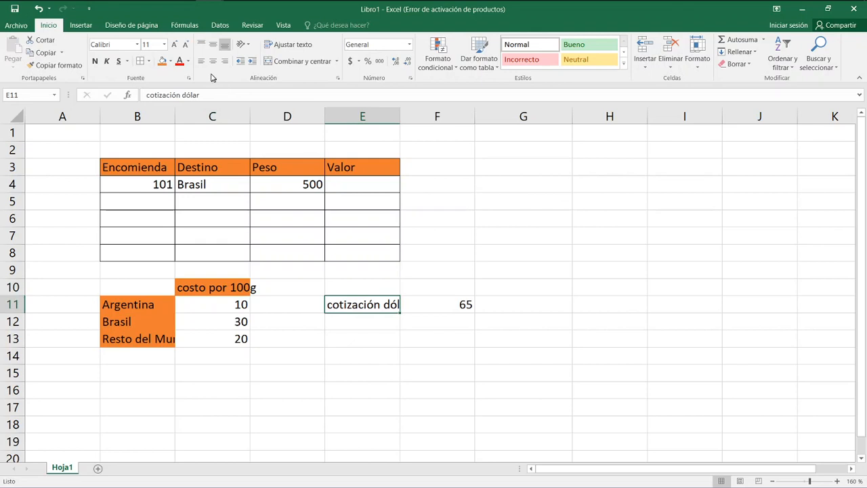
left_click(162, 62)
Apply all borders to the rate table B11:C13 with its heading C10, and to the dollar rate cells E11:F11.
left_click_drag(164, 304, 219, 339)
left_click(228, 285, "ctrl")
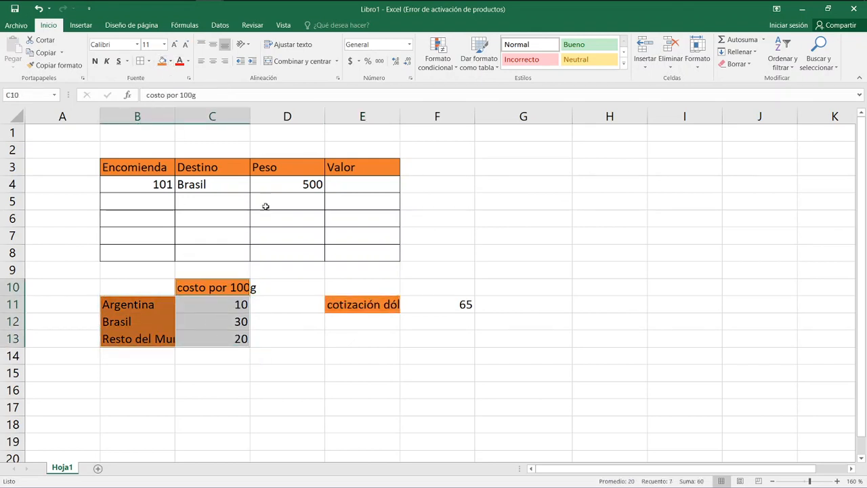
left_click(140, 61)
left_click_drag(349, 308, 438, 311)
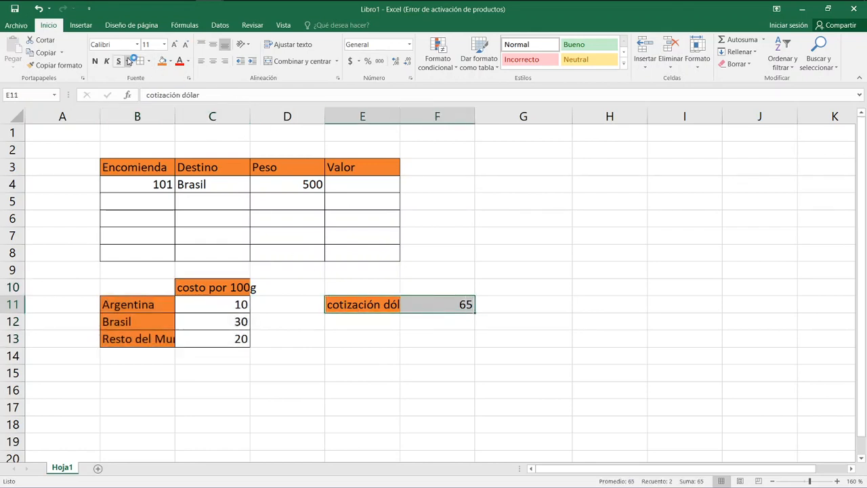
left_click(347, 353)
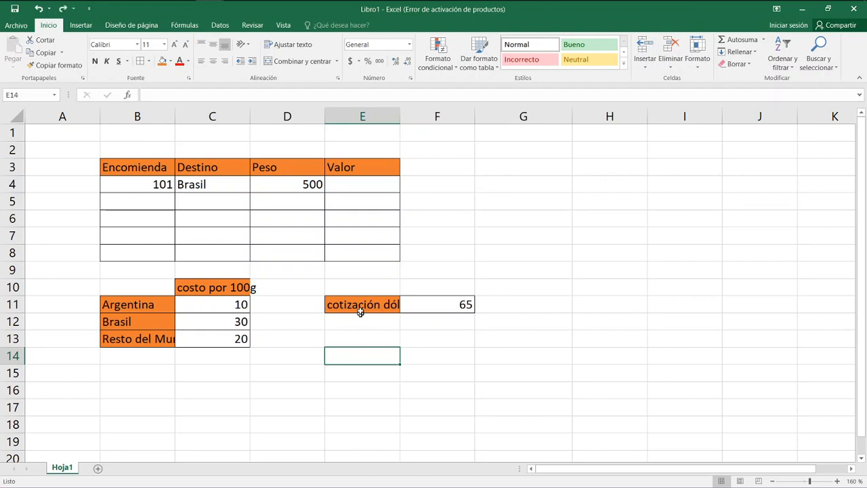
Move the dollar rate label and value from E11:F11 to B15:C15.
left_click_drag(360, 308, 449, 302)
left_click_drag(384, 314, 160, 380)
left_click(282, 375)
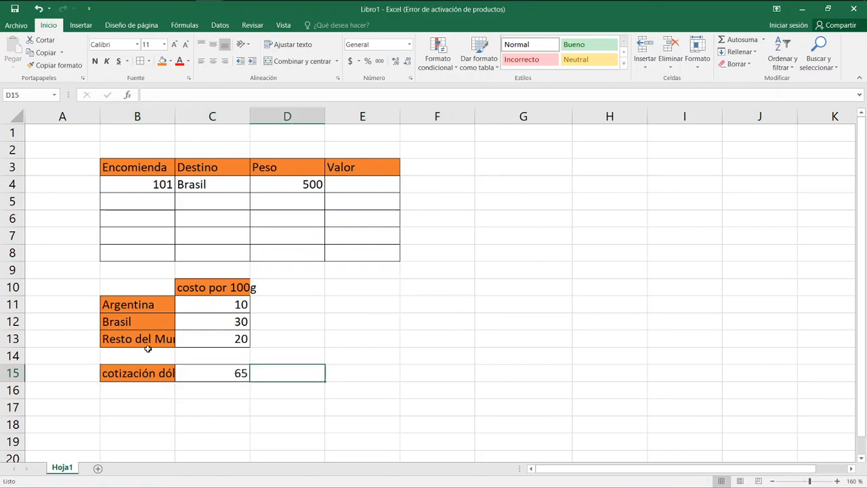
Wrap the text in the "Resto del Mundo" cell B13 and the "costo por 100g" heading C10.
left_click(145, 338)
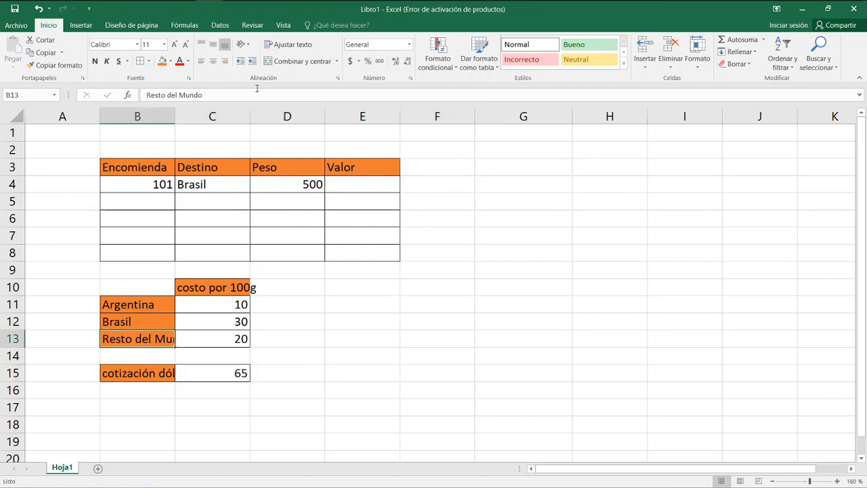
left_click(287, 50)
left_click(194, 288)
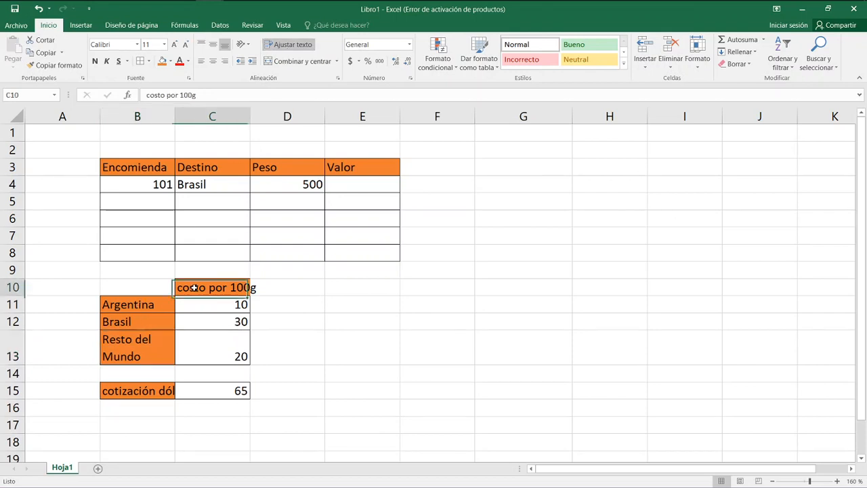
left_click(289, 45)
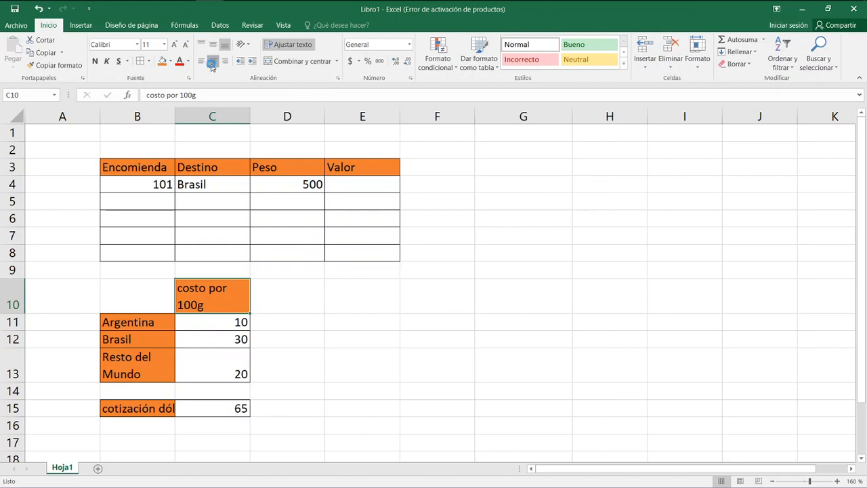
Center the "costo por 100g" heading in C10 and wrap the text of the dollar rate label in B15.
left_click(211, 63)
left_click(151, 406)
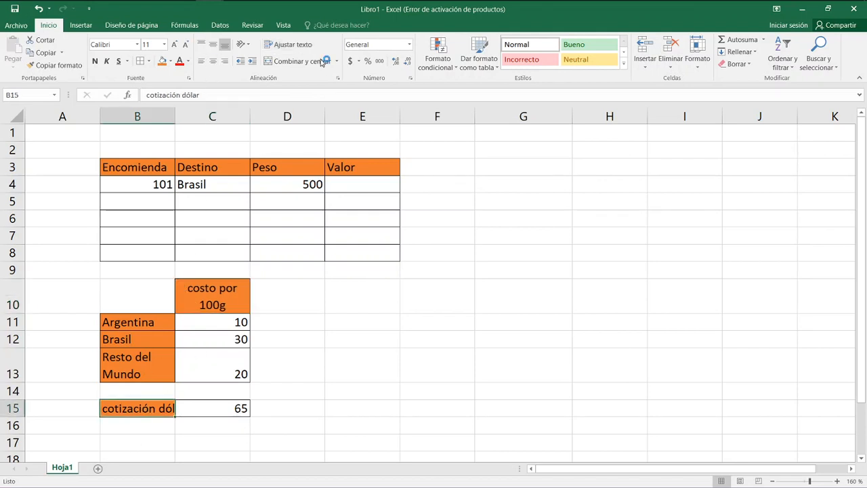
left_click(286, 45)
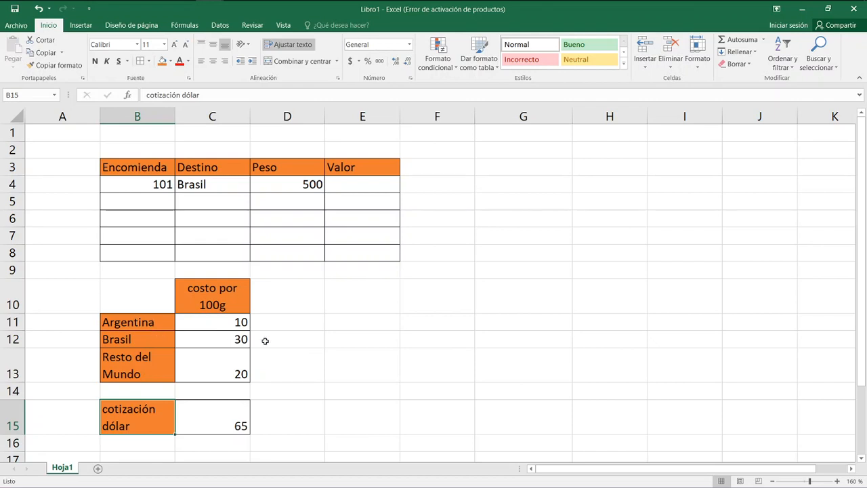
left_click(238, 373)
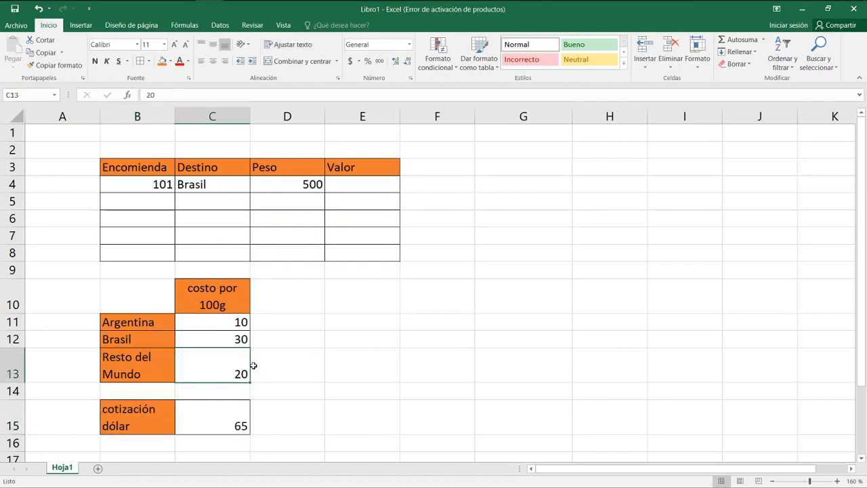
left_click(280, 340)
Enter parcel 102 with destination Argentina in row 5 of the parcel table.
left_click(154, 199)
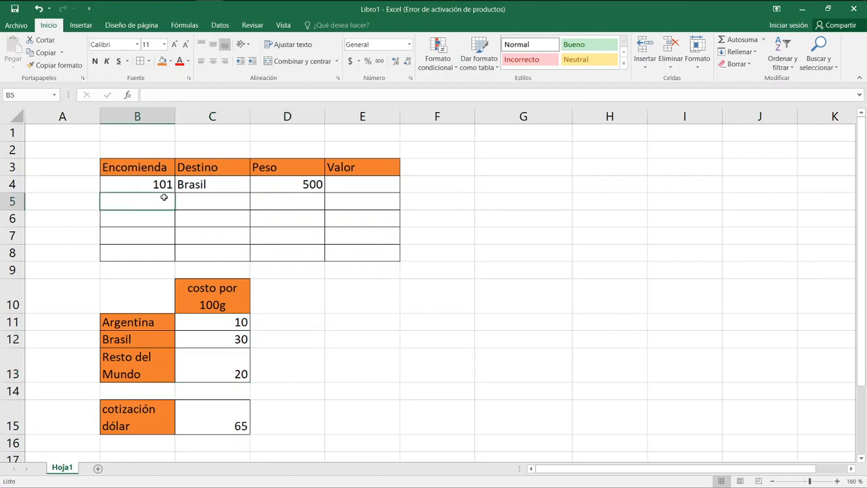
type("102")
key("Tab")
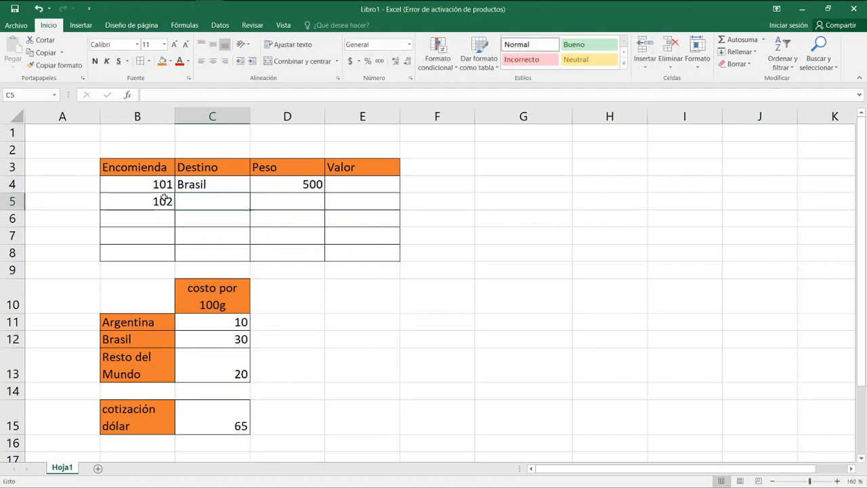
type("Argentina")
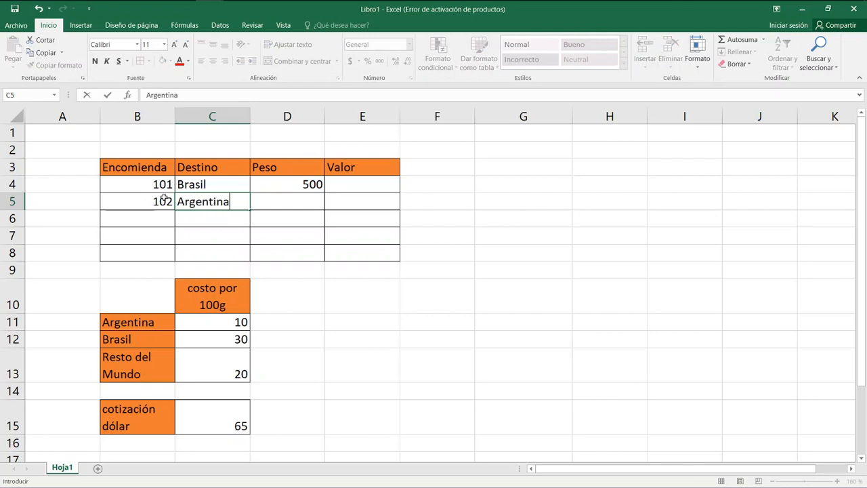
key("Return")
Enter parcel 103 with destination Mundo in row 6 of the parcel table.
type("103")
key("Tab")
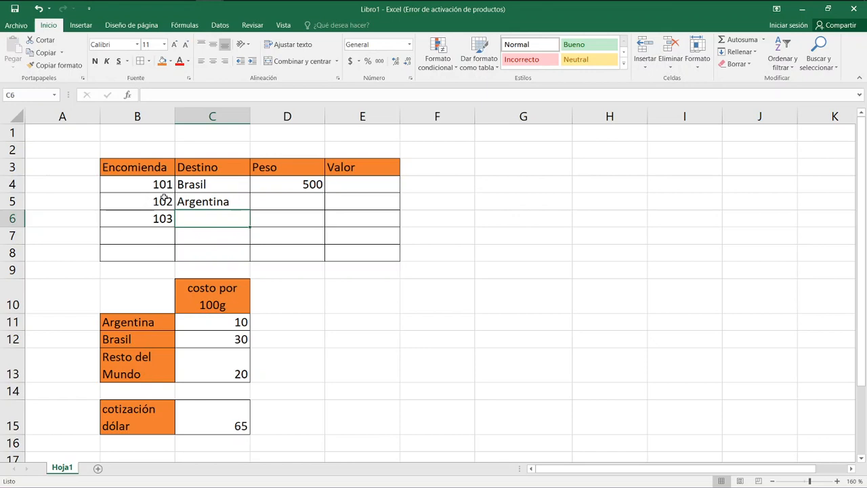
type("Re")
key("BackSpace")
key("BackSpace")
type("Mundo")
key("Return")
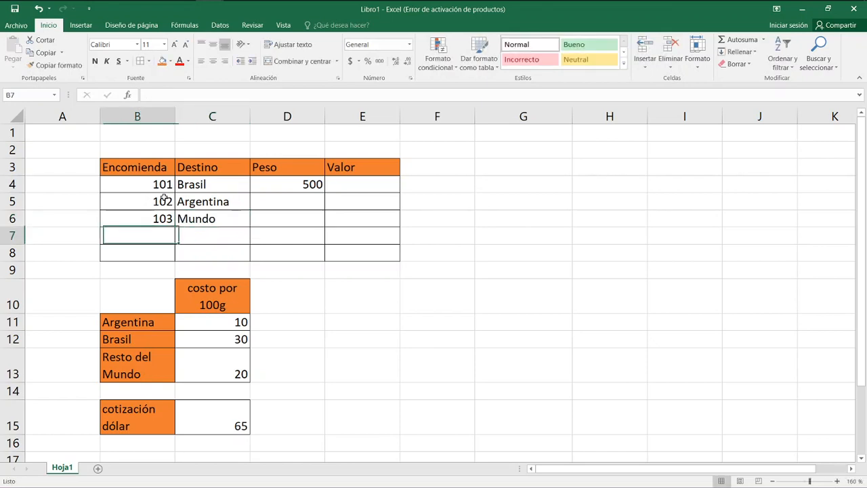
Enter parcel 104 with destination Brasil in row 7 and parcel 105 with destination Mundo in row 8.
type("104")
key("Tab")
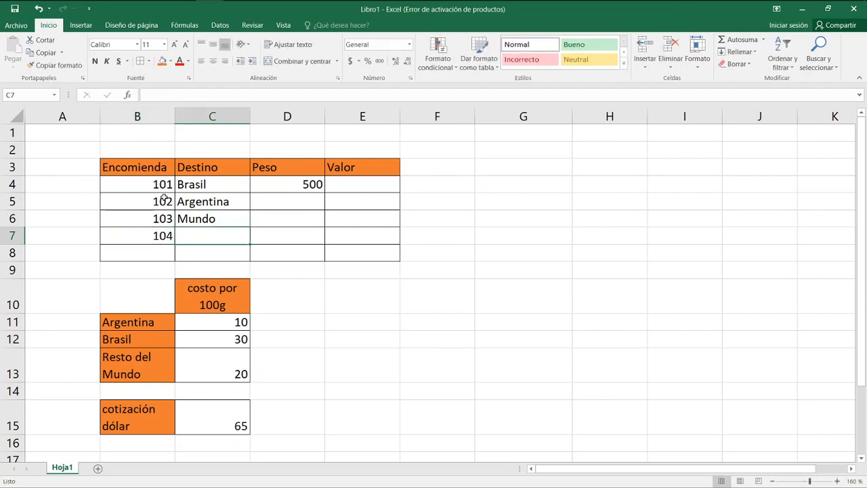
type("Brasil")
key("Return")
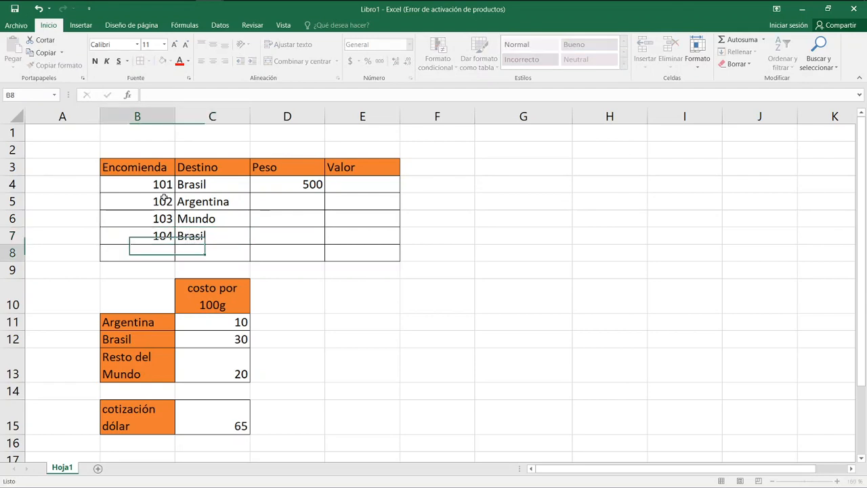
type("105")
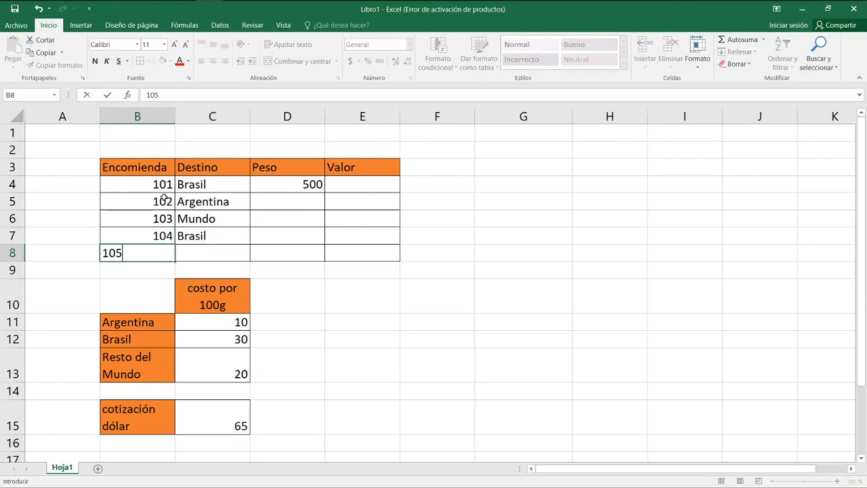
key("Tab")
type("Mundo")
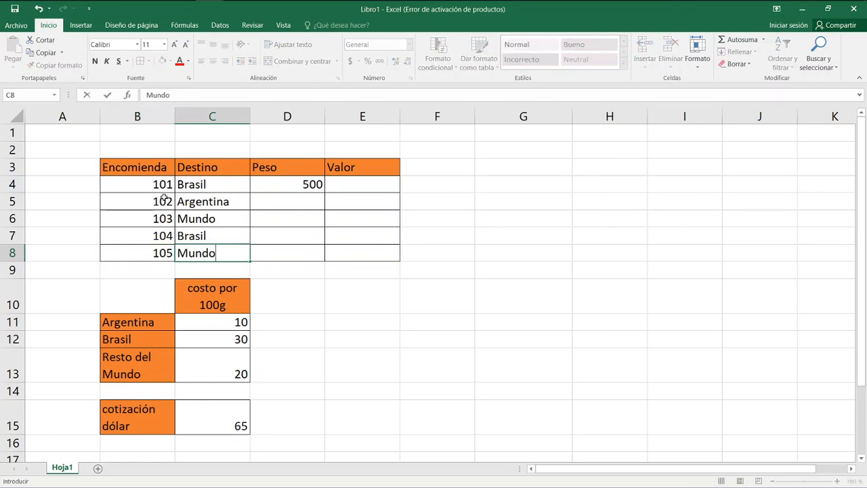
key("Return")
Enter the weights 1000, 250 and 320 for parcels 102 to 104 in D5:D7.
key("Up")
key("Up")
key("Up")
key("Up")
key("Right")
key("Right")
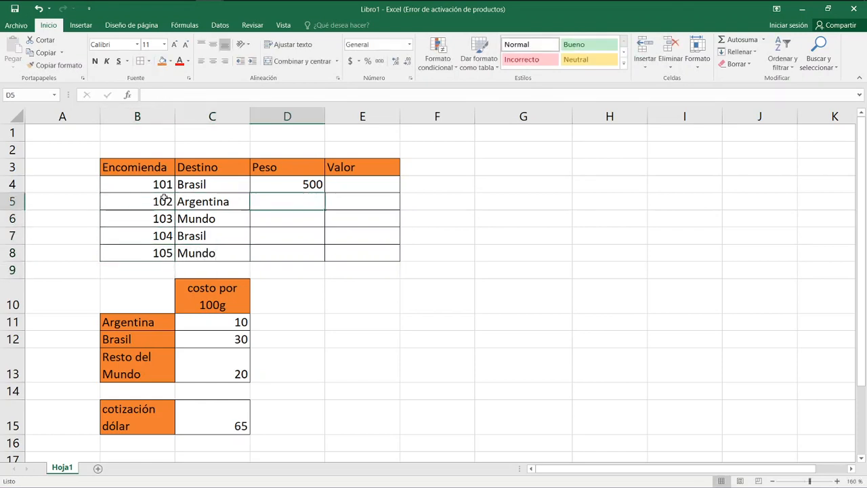
type("1000")
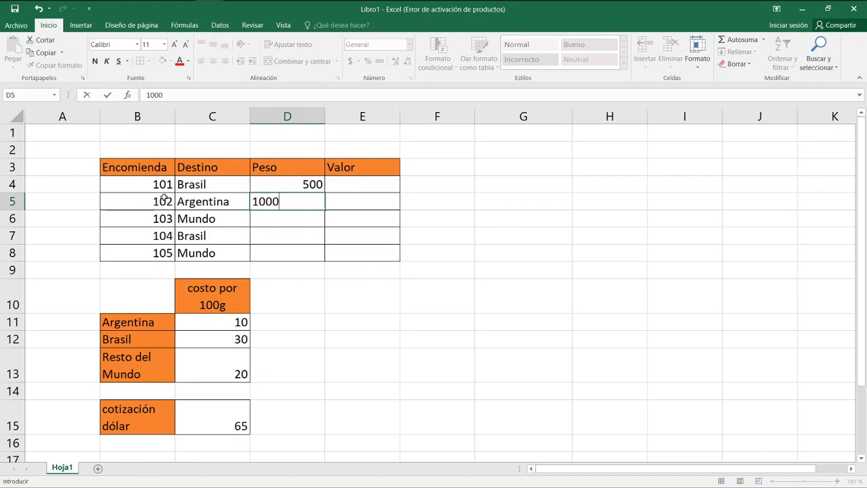
key("Return")
type("250")
key("Return")
type("320")
key("Return")
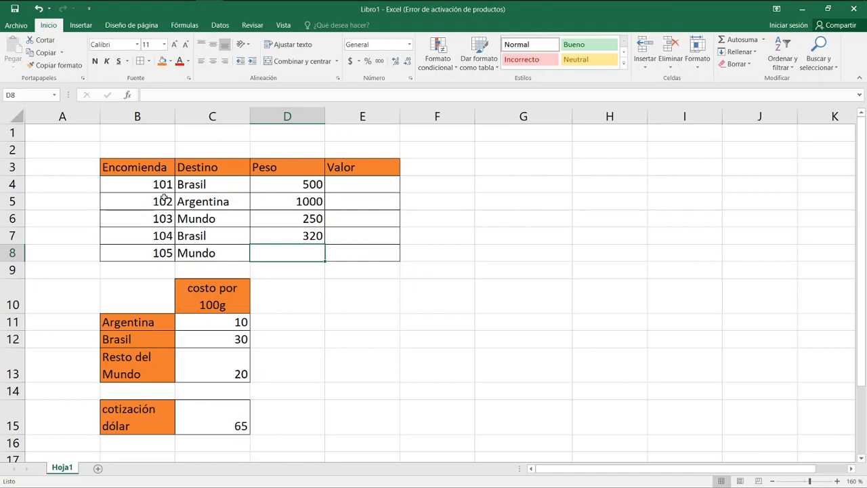
Enter the weight 750 for parcel 105 in D8.
type("25")
key("BackSpace")
key("BackSpace")
type("750")
key("Return")
Start a SI formula in the Valor cell E4 with the destination cell C4 as the tested reference.
key("Up")
key("Up")
key("Up")
key("Up")
key("Up")
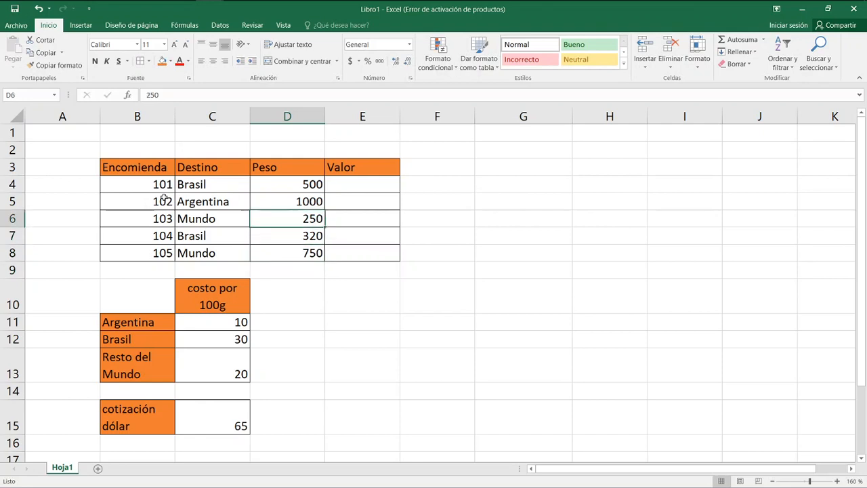
key("Right")
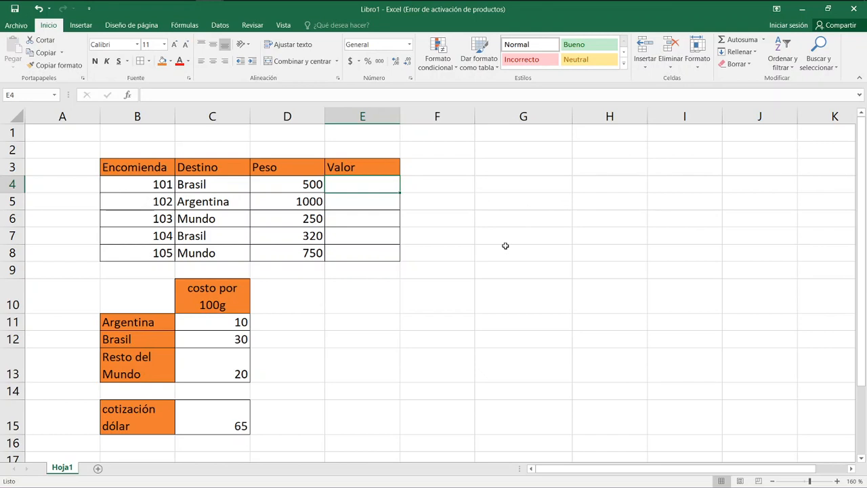
type("=")
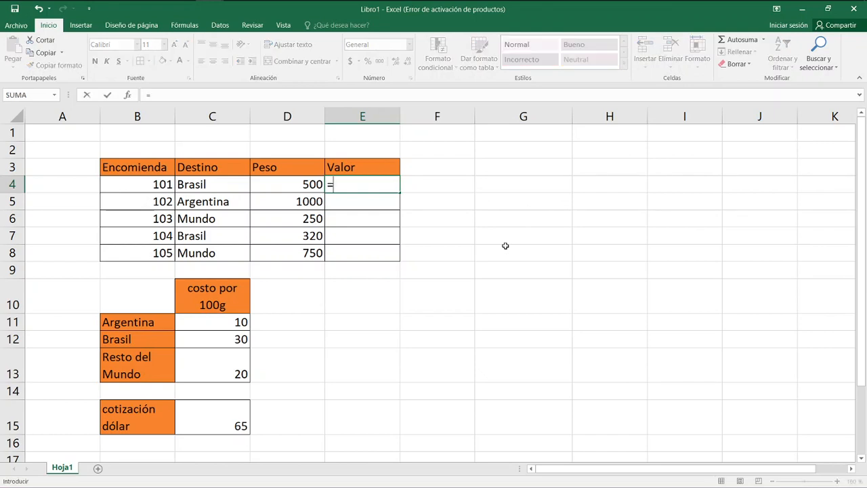
type("si(")
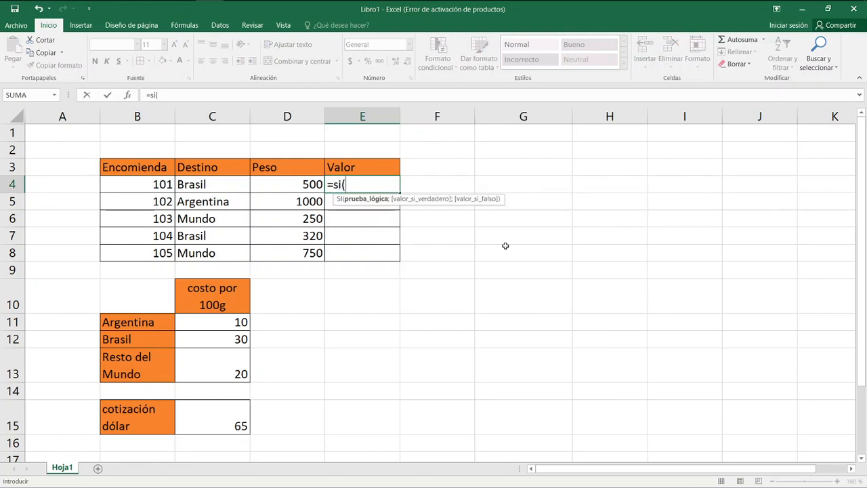
key("Left")
key("Left")
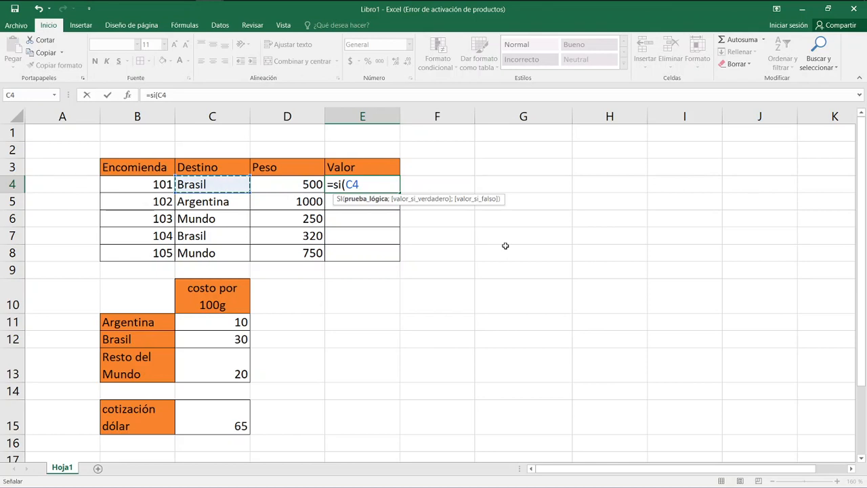
Complete the logical test in E4 so that C4 is compared with "Argentina", ending the argument with a semicolon.
type("=")
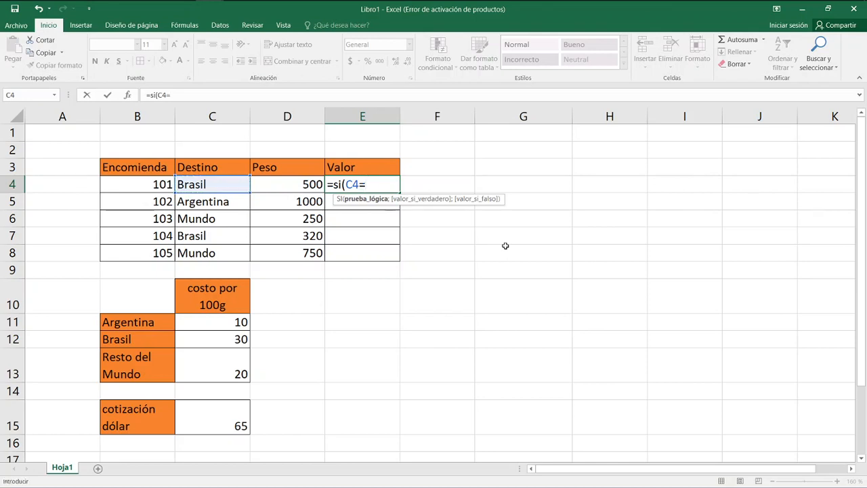
type("\"Argentina\"")
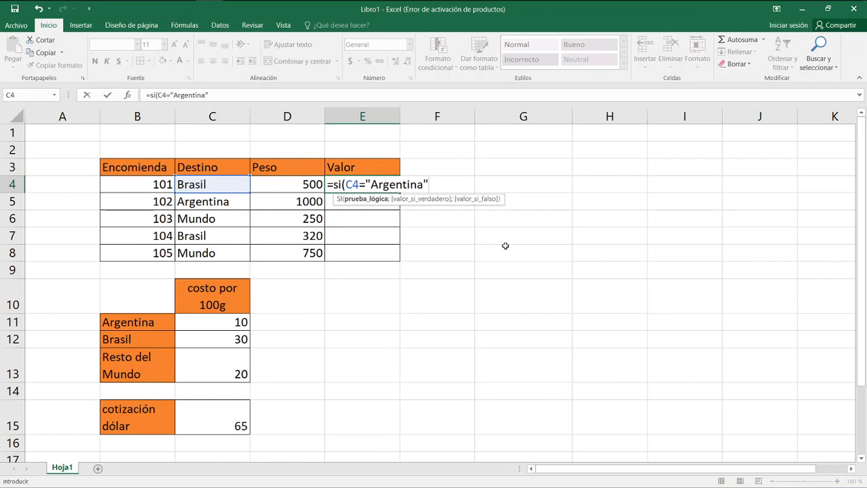
type(";")
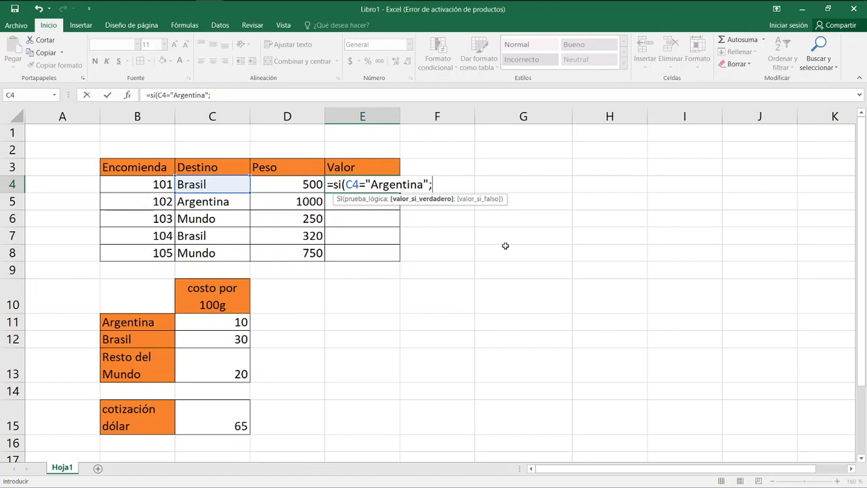
Add D4/100*$C$11 as the value if true, with an absolute reference to Argentina's rate.
key("Left")
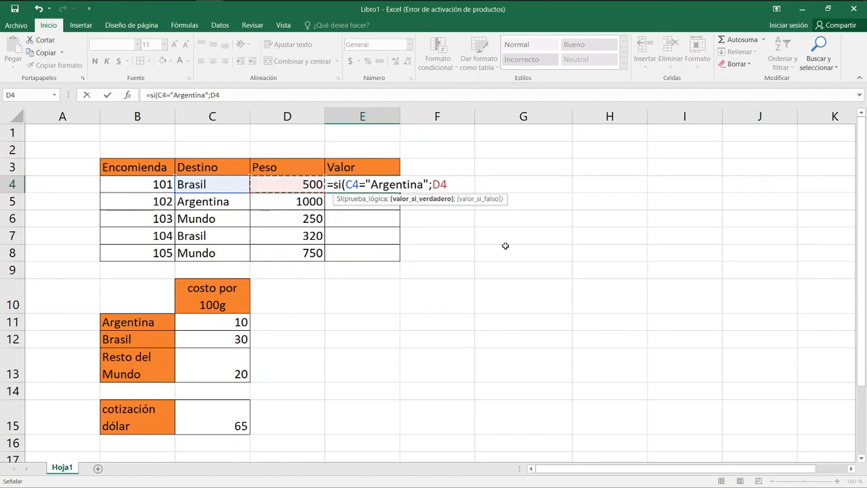
type("/100*")
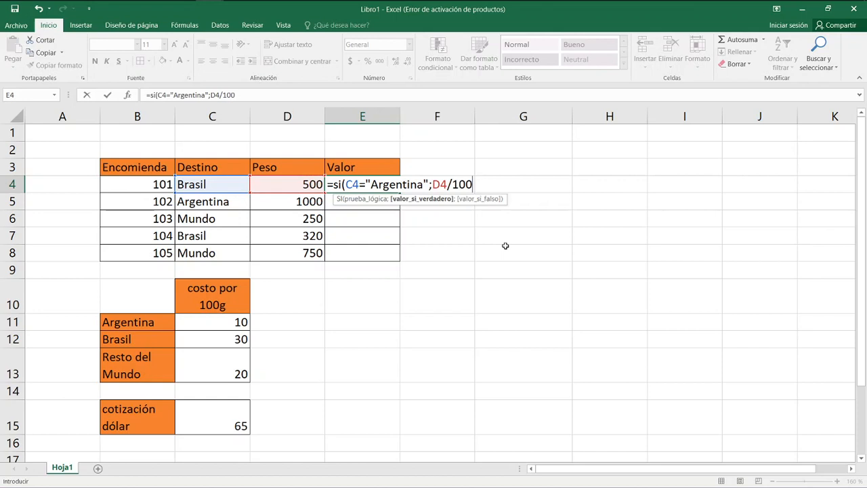
key("Down")
key("Down")
key("Down")
key("Down")
key("Down")
key("Down")
key("Down")
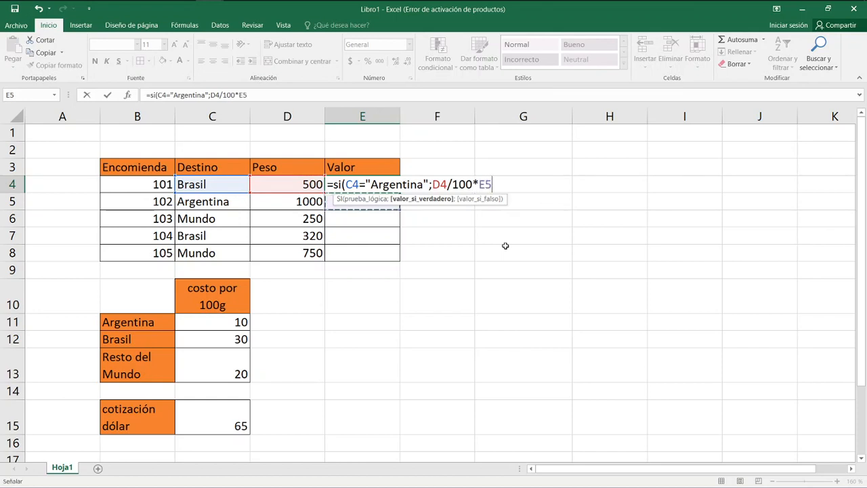
key("Left")
key("Left")
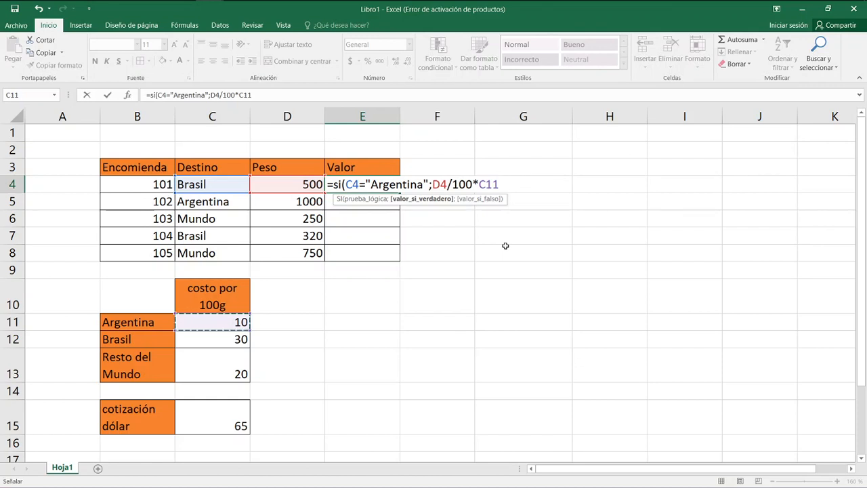
key("F4")
type(";")
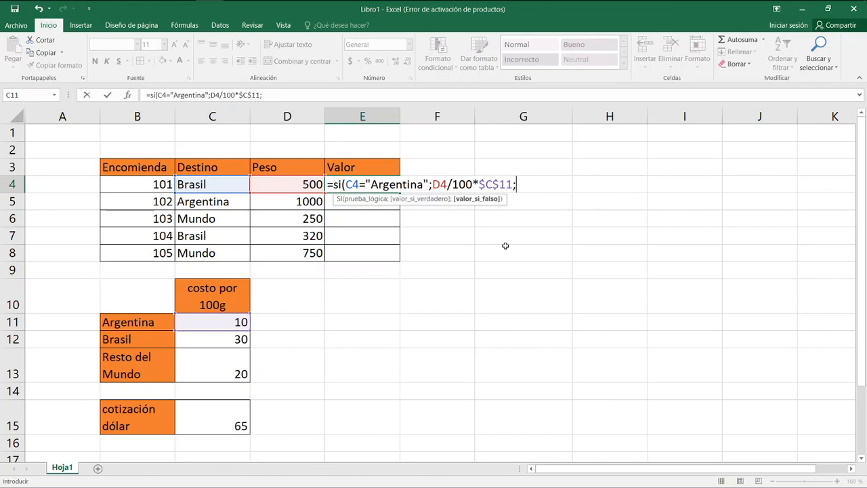
Nest a second SI as the value if false, testing whether C4 equals "Brasil".
type("si(")
key("Left")
key("Left")
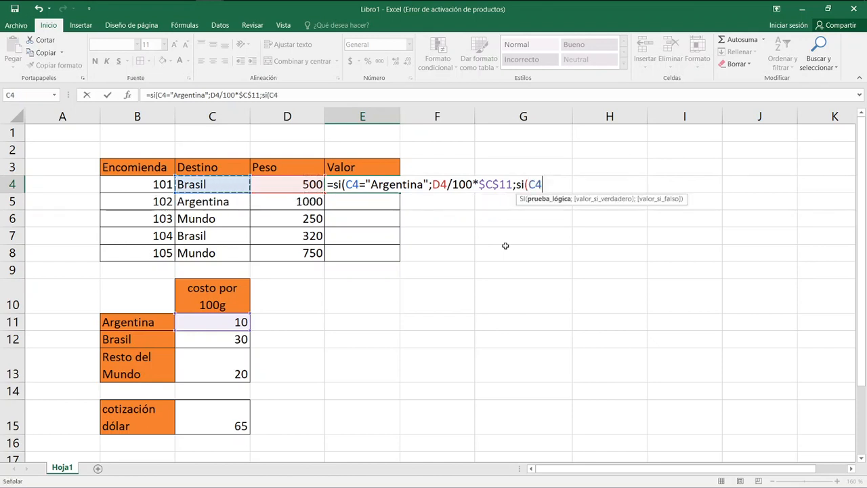
type("=\"Brasil")
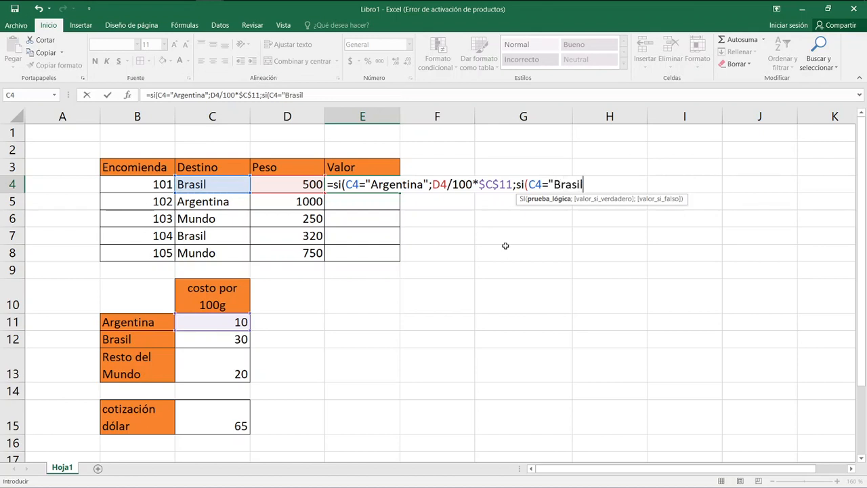
type("\";")
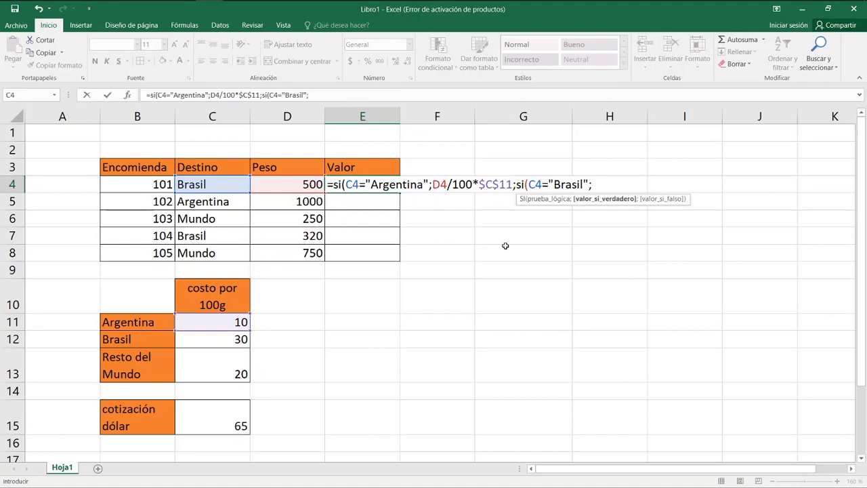
Enter D4/100*$C$12 as the nested SI's value if true, with Brasil's rate as an absolute reference, and end the argument with a semicolon.
key("Left")
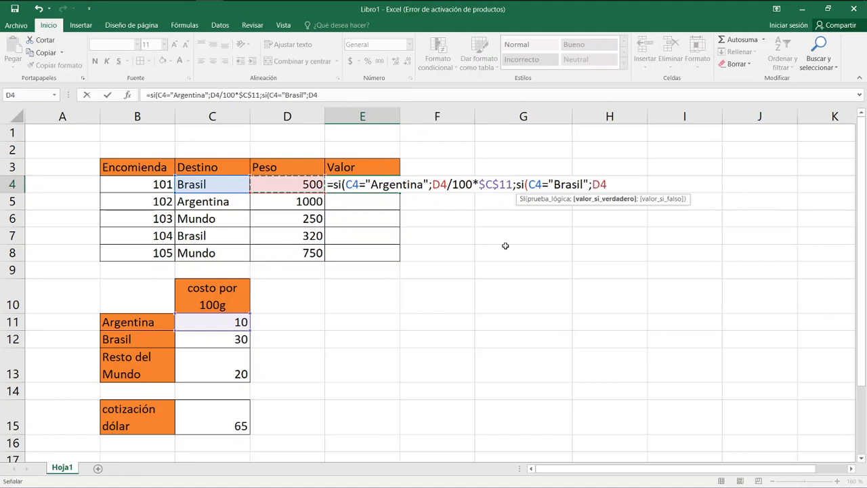
type("/100")
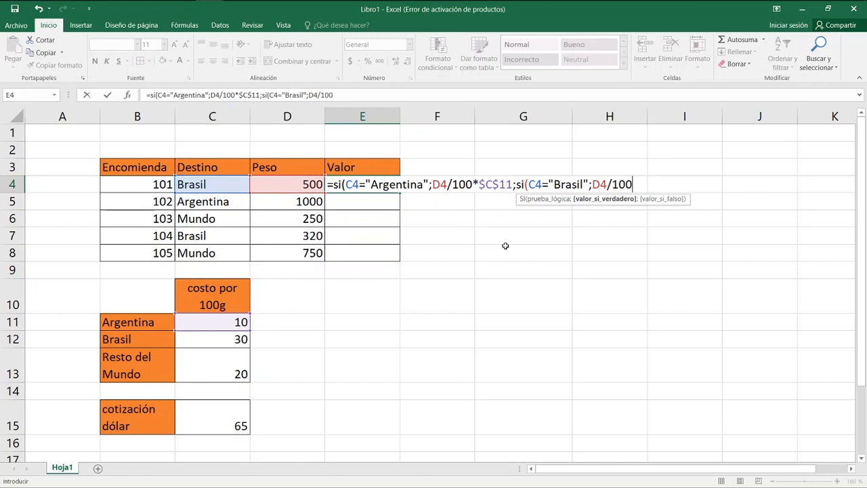
type("*")
key("Down")
key("Down")
key("Down")
key("Down")
key("Down")
key("Down")
key("Down")
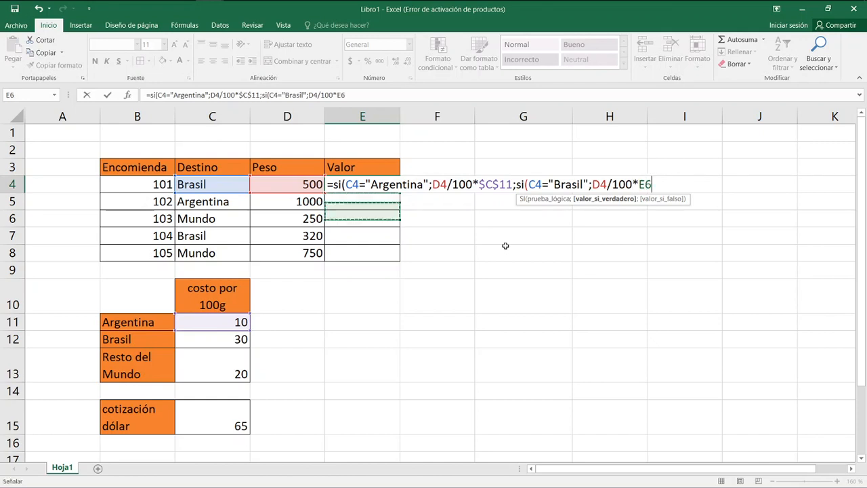
key("Down")
key("Left")
key("Left")
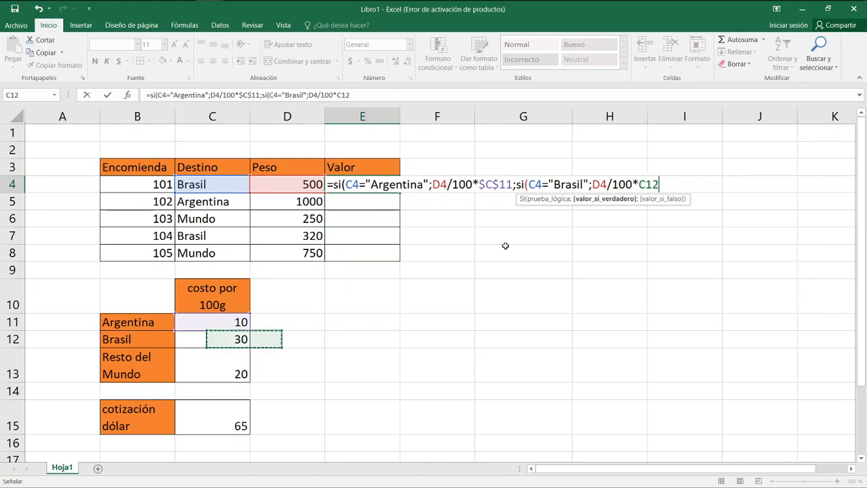
key("F4")
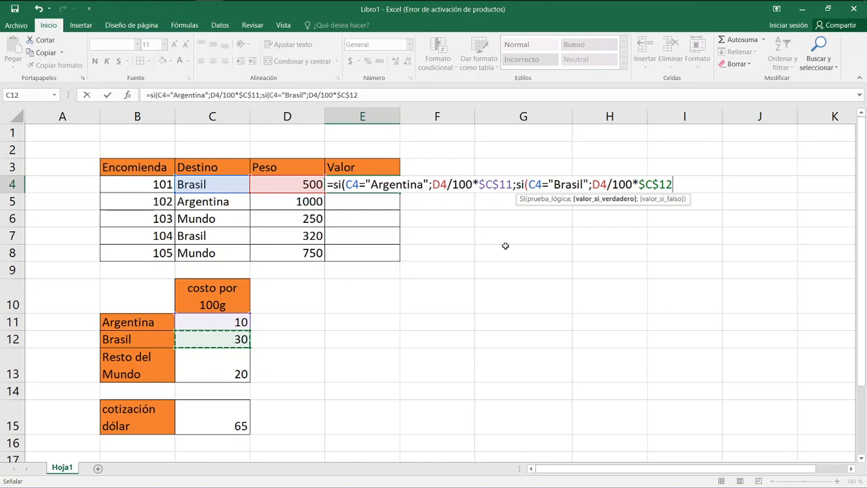
type(";")
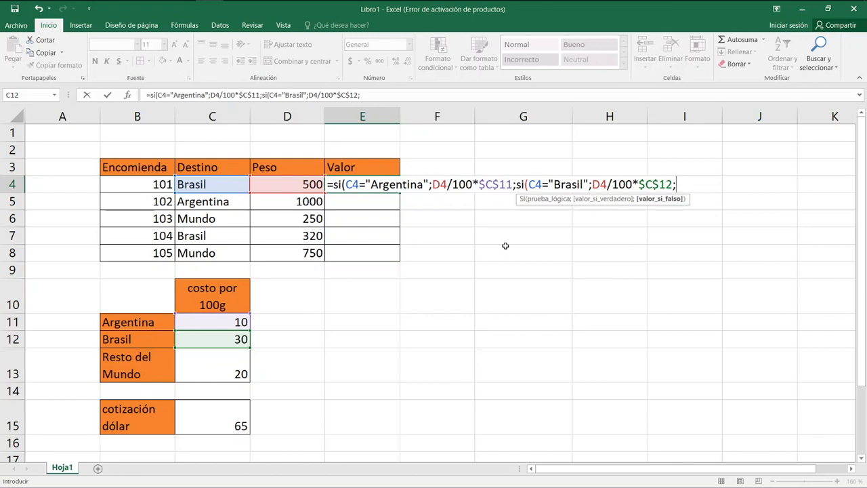
Enter D4/100*$C$13 as the nested SI's value if false, with the Resto del Mundo rate as an absolute reference.
key("Left")
key("Left")
key("Right")
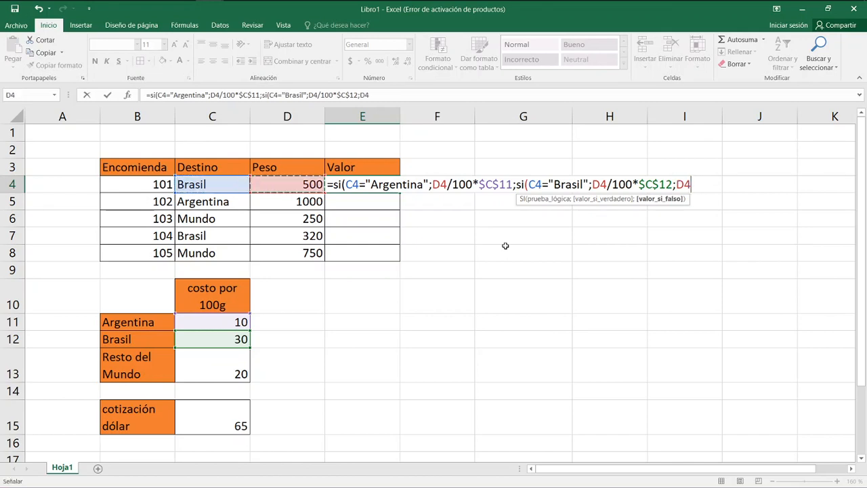
type("/100")
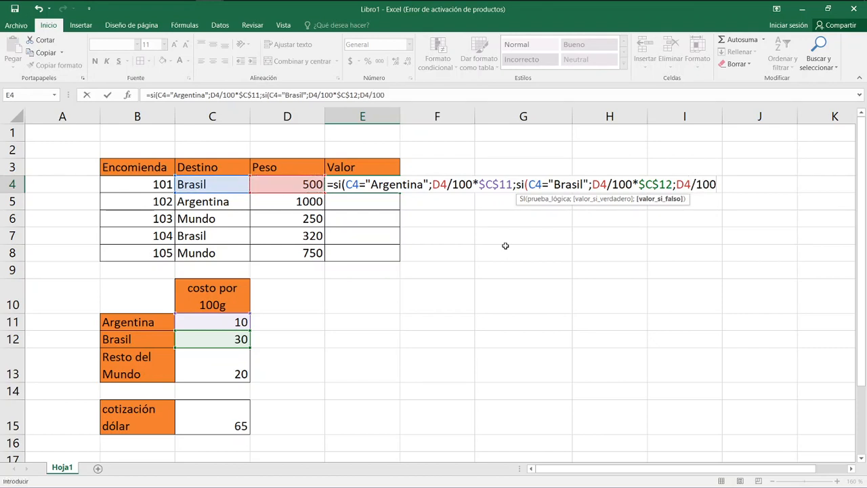
type("*")
key("Left")
key("Left")
key("Left")
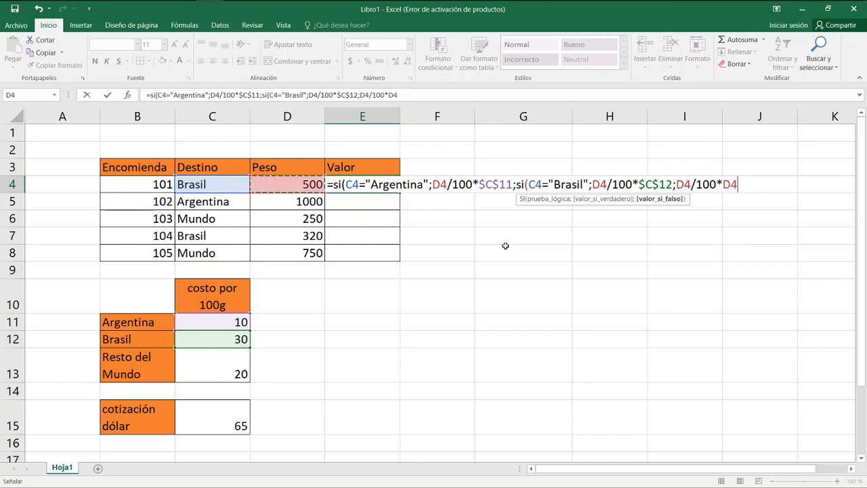
key("Down")
key("Down")
key("Down")
key("Down")
key("Down")
key("Down")
key("Down")
key("Down")
key("Down")
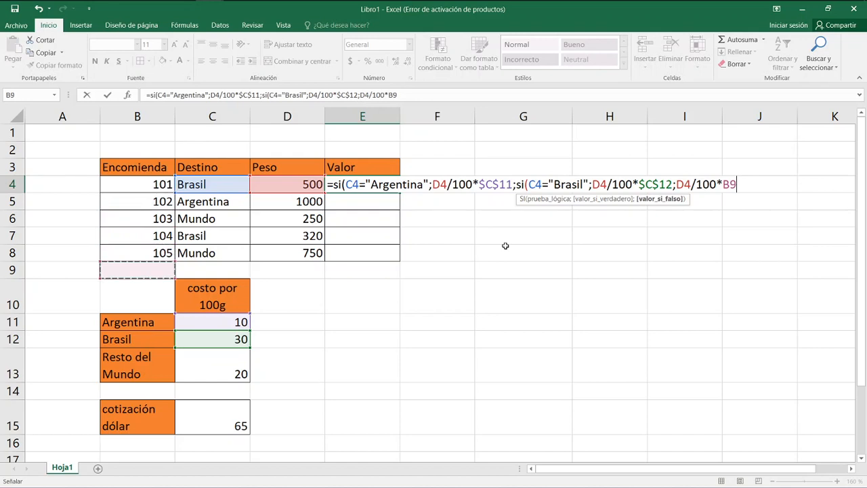
key("Right")
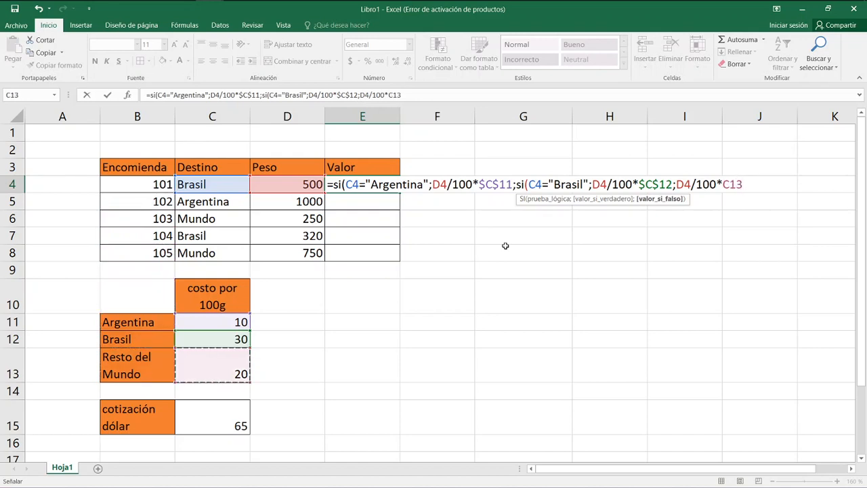
key("F4")
Multiply the Resto del Mundo result by the dollar rate $C$15, close both SI functions and commit the formula in E4.
type("*")
key("Left")
key("Down")
key("Down")
key("Down")
key("Down")
key("Down")
key("Down")
key("Down")
key("Down")
key("Down")
key("Down")
key("Down")
key("Left")
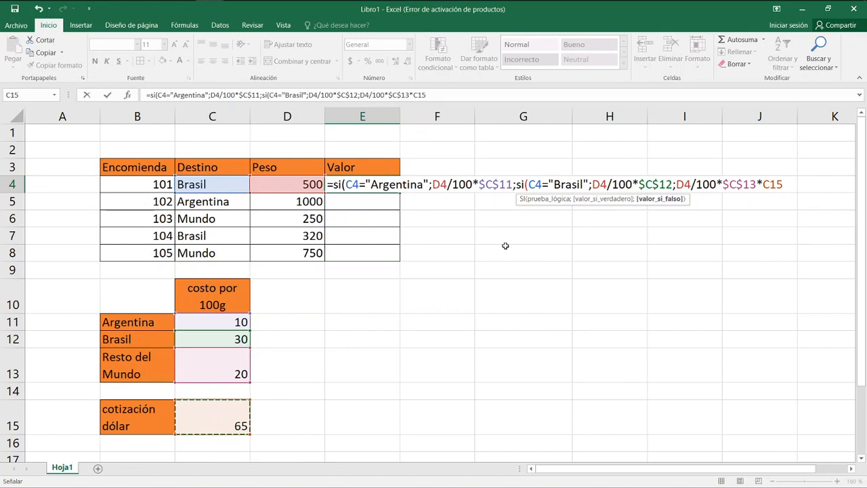
key("F4")
type("))")
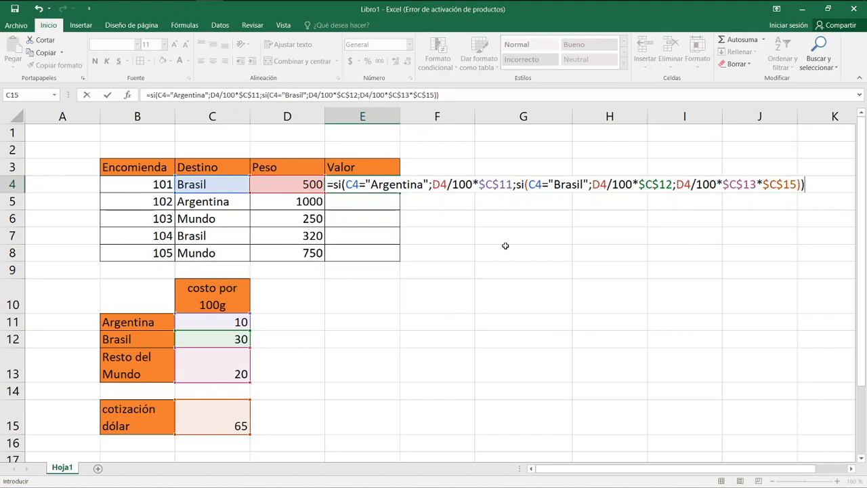
key("Return")
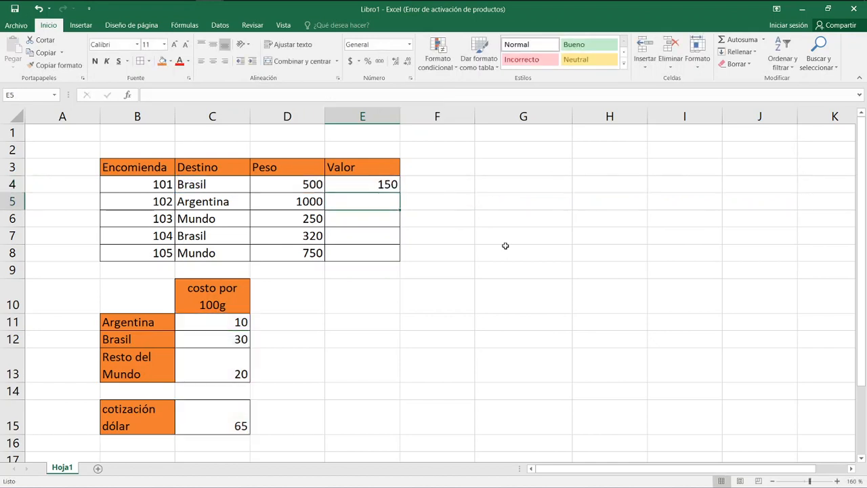
Check parcel 101's calculated Valor and its formula against its weight and the rate table.
key("Up")
key("Left")
key("Right")
key("Left")
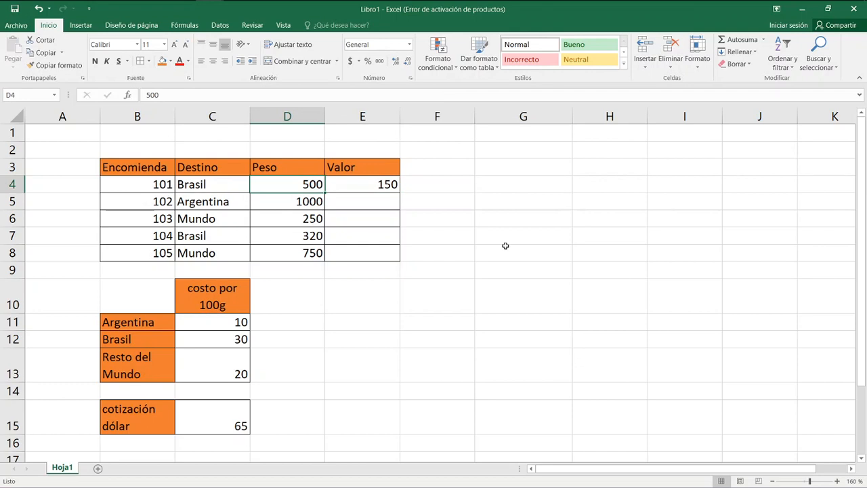
key("Right")
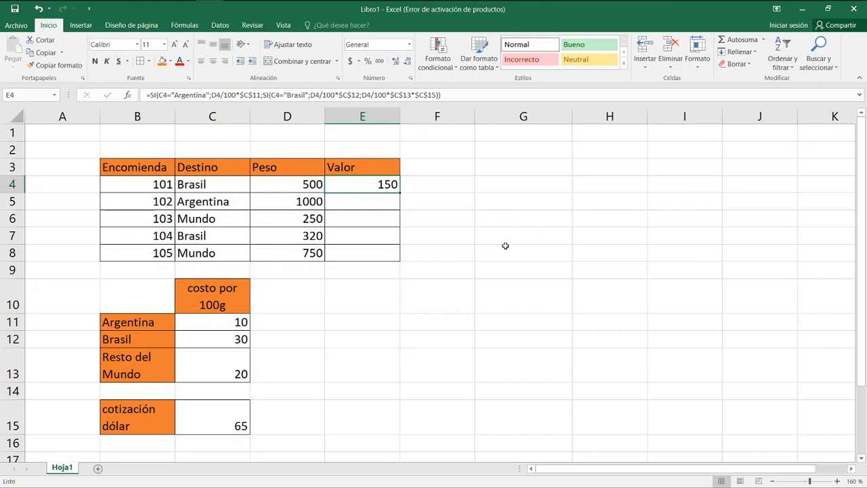
key("Left")
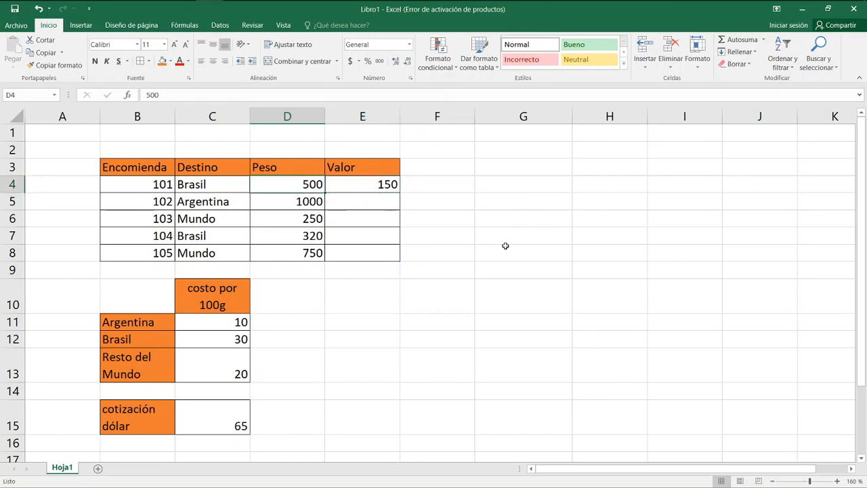
key("Down")
key("Down")
key("Down")
key("Down")
key("Down")
key("Down")
key("Down")
key("Down")
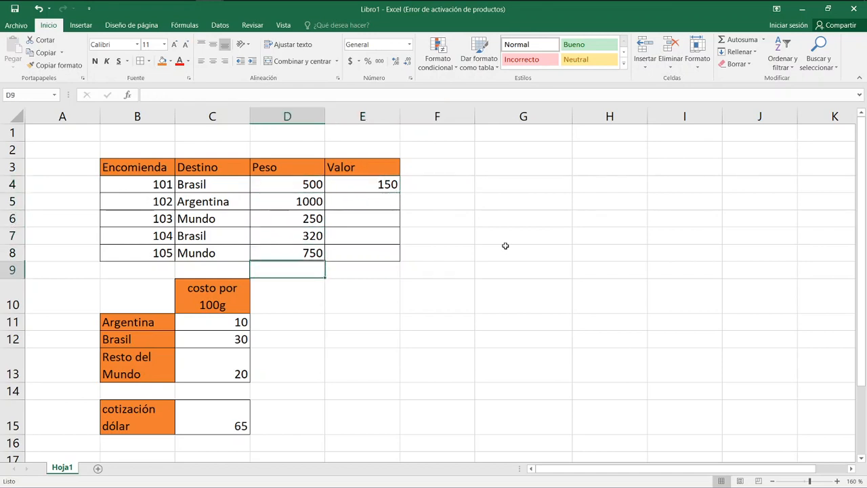
key("Down")
key("Up")
key("Left")
key("Right")
key("Up")
key("Up")
key("Up")
key("Up")
key("Up")
key("Up")
key("Up")
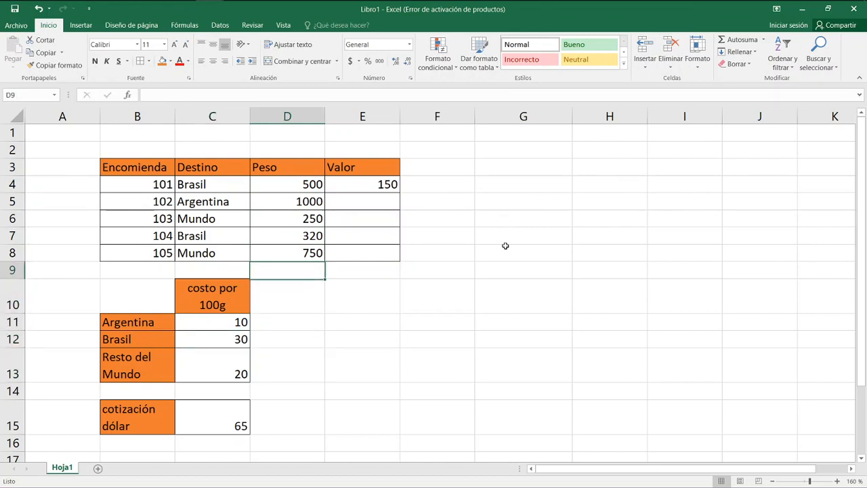
Fill the E4 formula down the Valor column to E8.
key("Right")
key("Up")
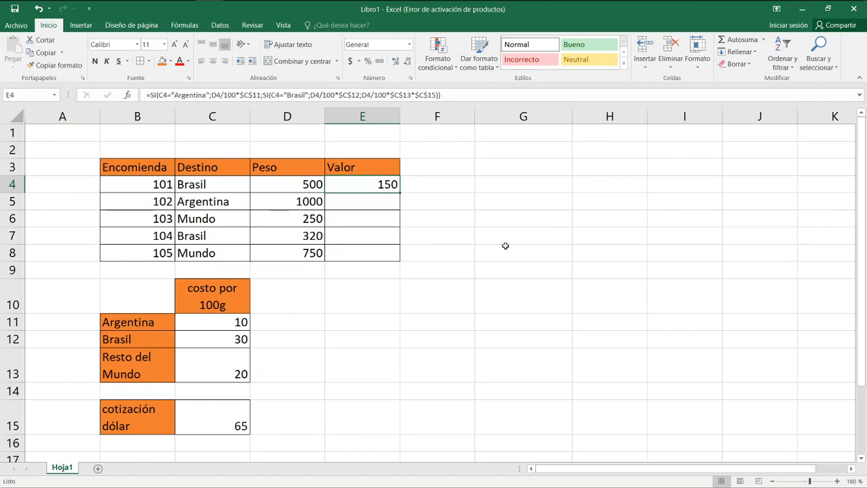
left_click_drag(399, 193, 398, 262)
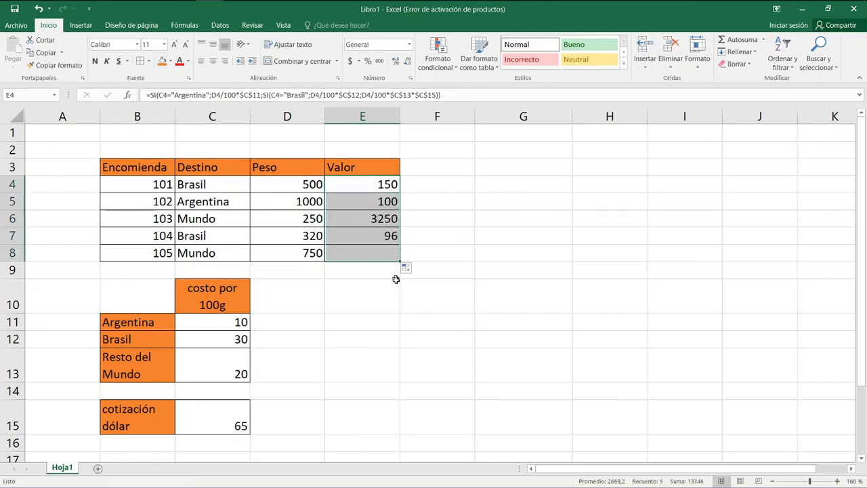
left_click(402, 315)
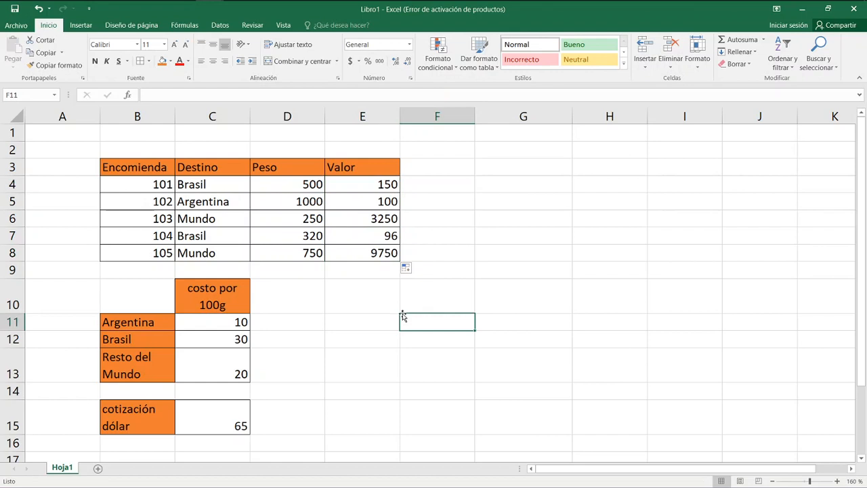
Set the weight of parcel 105 in D8 to 100.
left_click(303, 251)
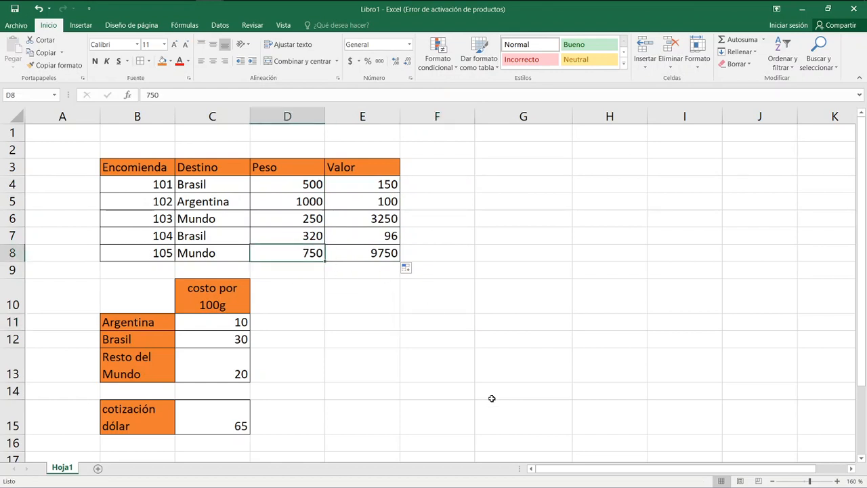
type("100")
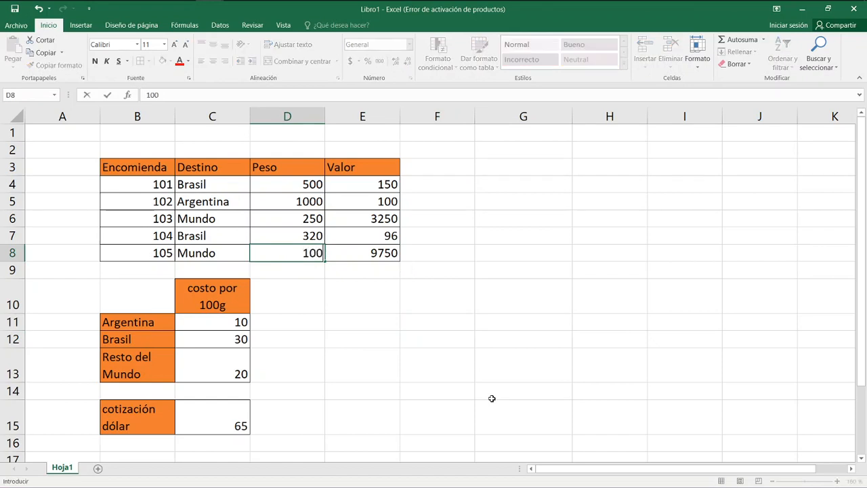
key("Return")
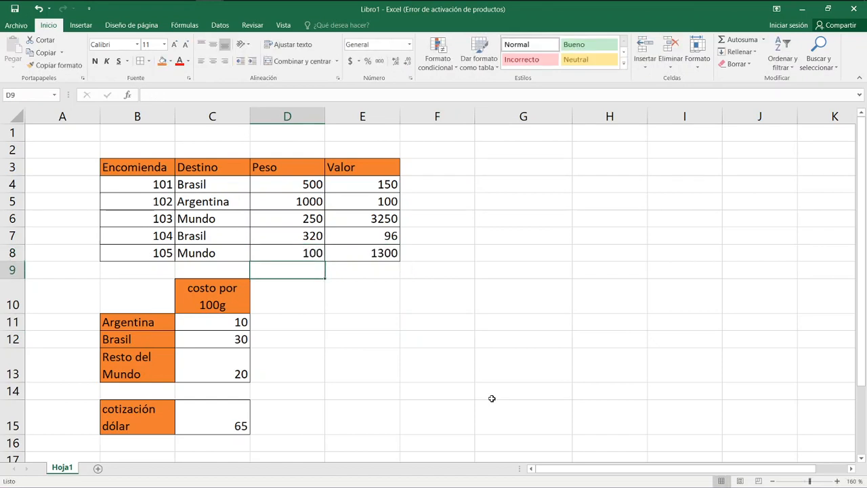
Calculate =20*65 in the empty cell E13 to verify parcel 105's value, and clear that cell.
key("Down")
key("Down")
key("Down")
key("Down")
key("Down")
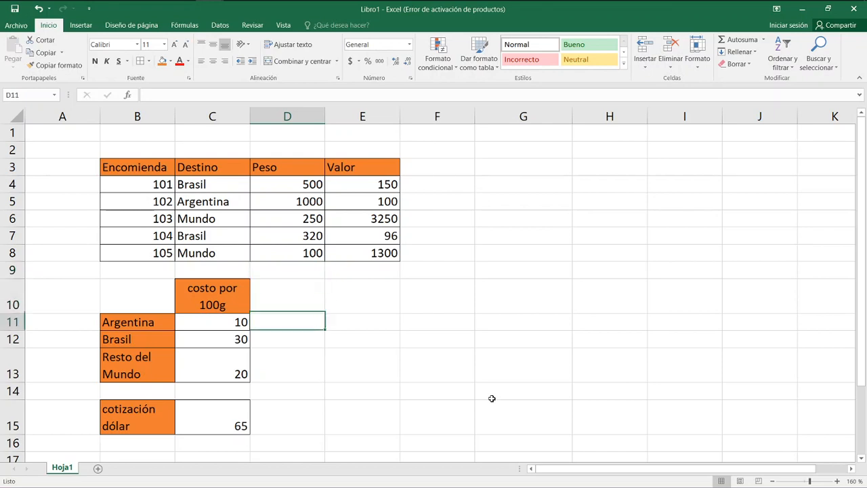
key("Right")
key("Right")
key("Up")
key("Left")
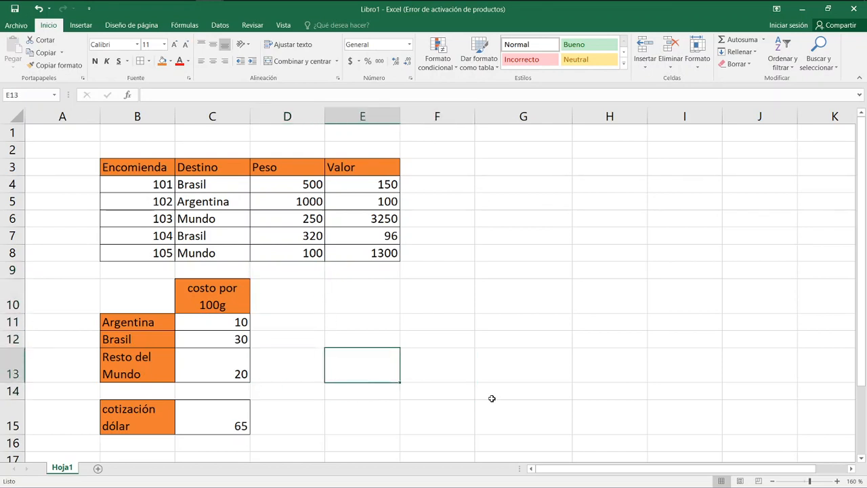
type("=20*65")
key("Return")
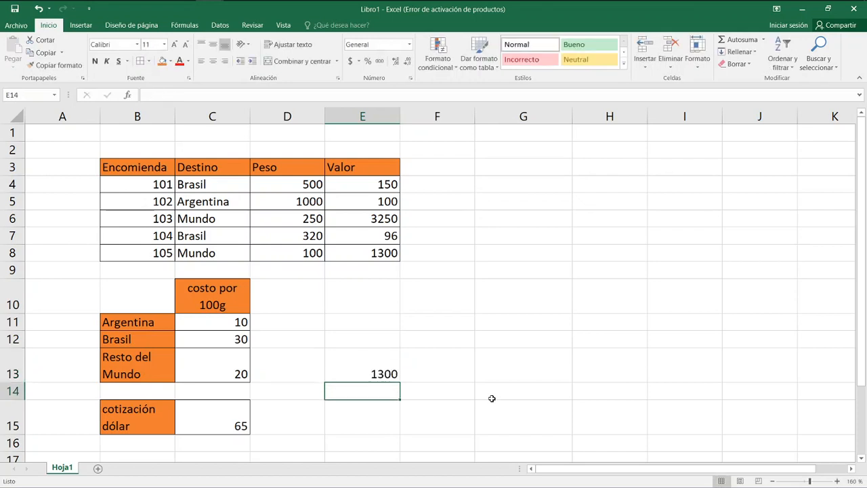
key("Up")
key("Delete")
Apply the accounting number format with the $ symbol to the Valor cell E4.
key("Up")
key("Up")
key("Up")
key("Up")
key("Up")
key("Up")
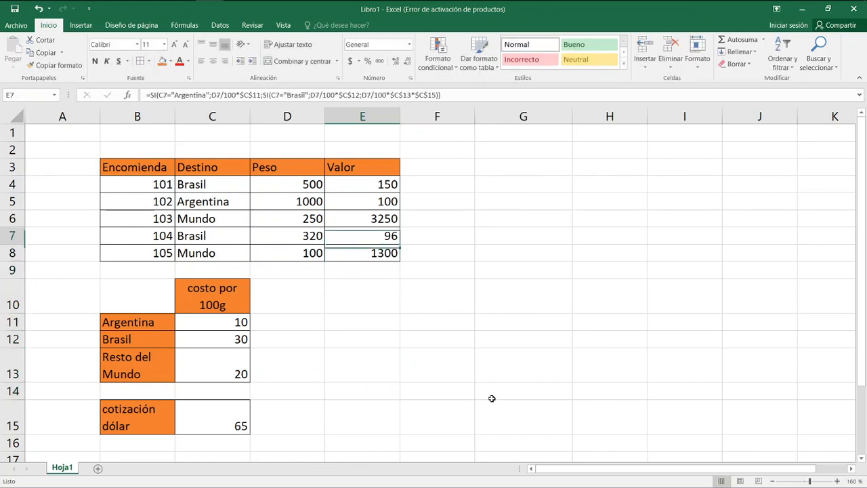
key("Up")
key("Up")
key("Up")
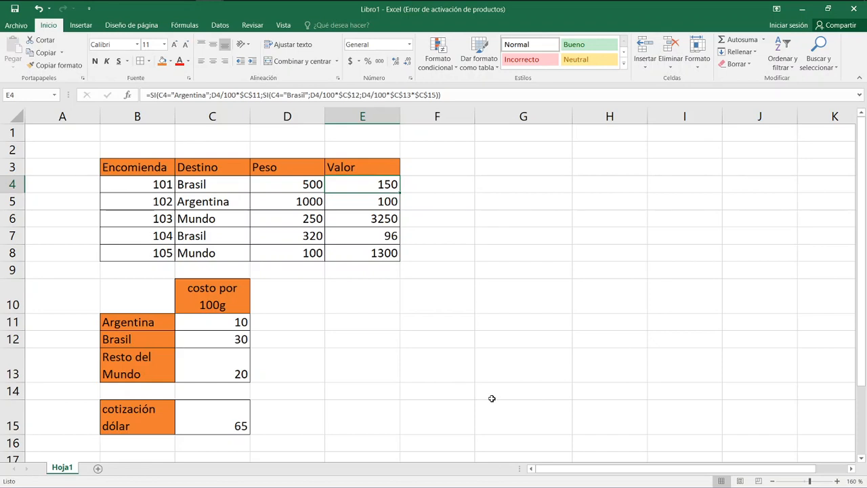
left_click(350, 62)
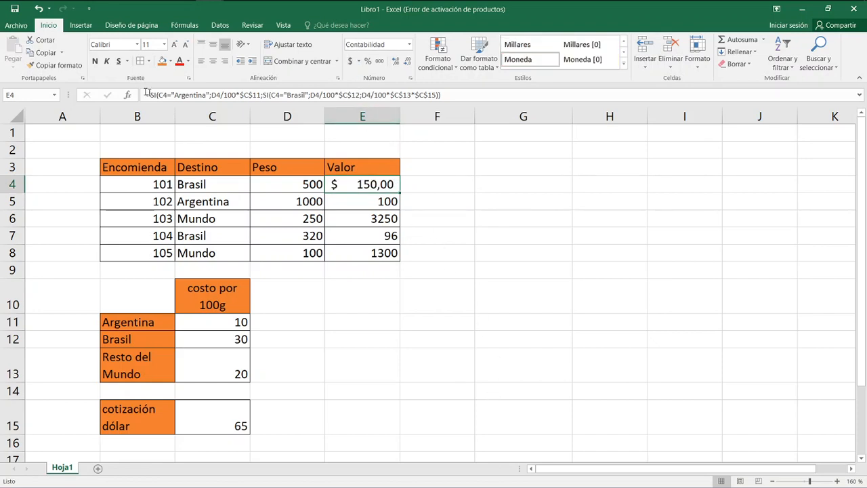
Copy the format of E4 to the remaining Valor cells E5:E8.
left_click(52, 65)
left_click_drag(384, 199, 387, 258)
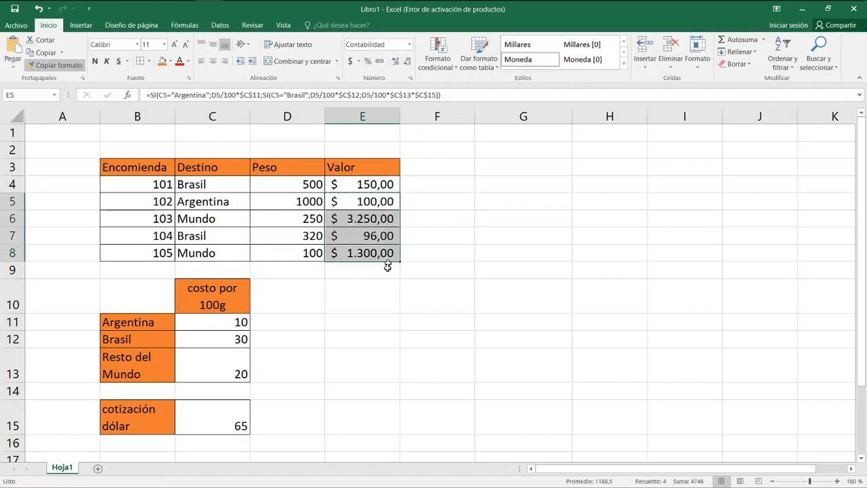
left_click(374, 320)
Copy the accounting format of E8 to the cost per 100 g rates in C11:C13.
left_click(230, 323)
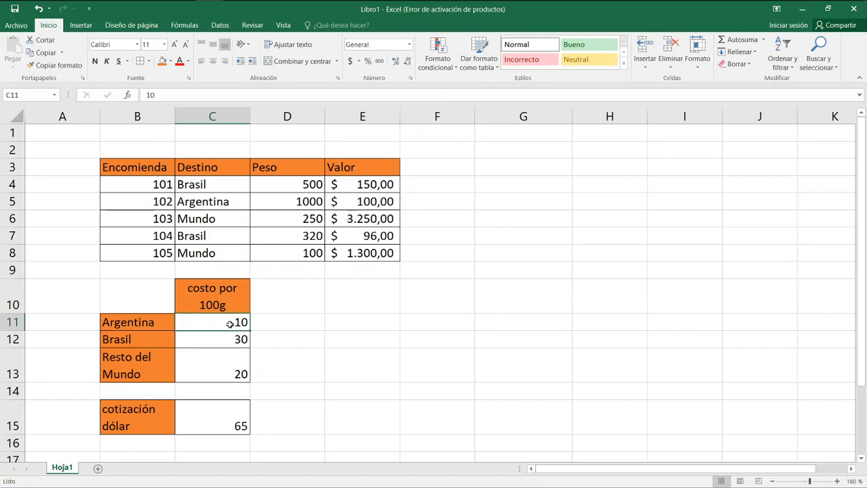
left_click(348, 253)
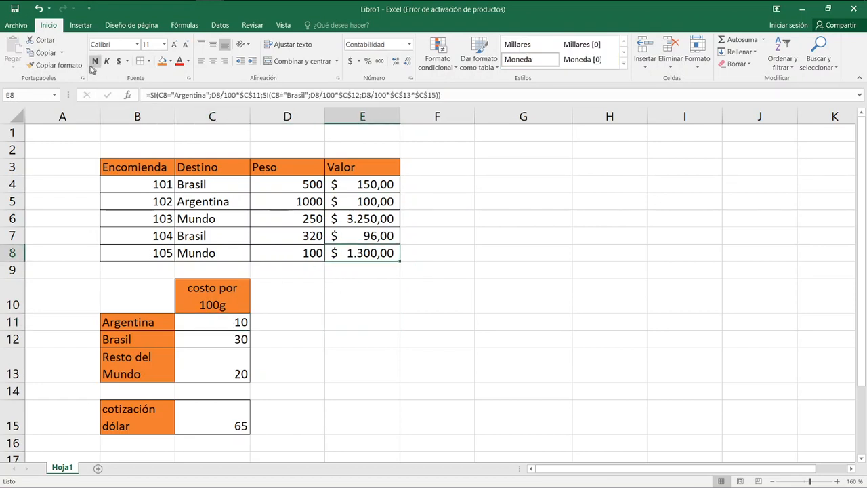
left_click(51, 65)
left_click_drag(225, 326, 228, 370)
left_click(311, 359)
Choose the accounting symbol $ Inglés (Estados Unidos) in the extended number format settings of cell C13.
left_click(242, 363)
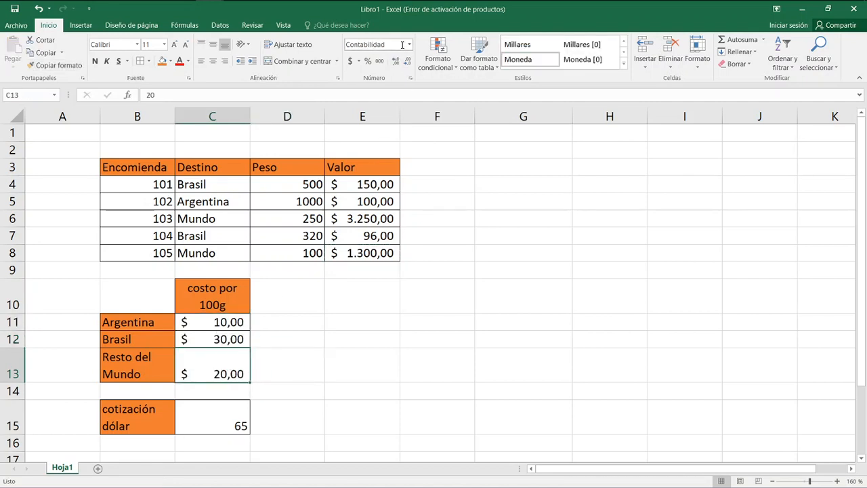
left_click(359, 62)
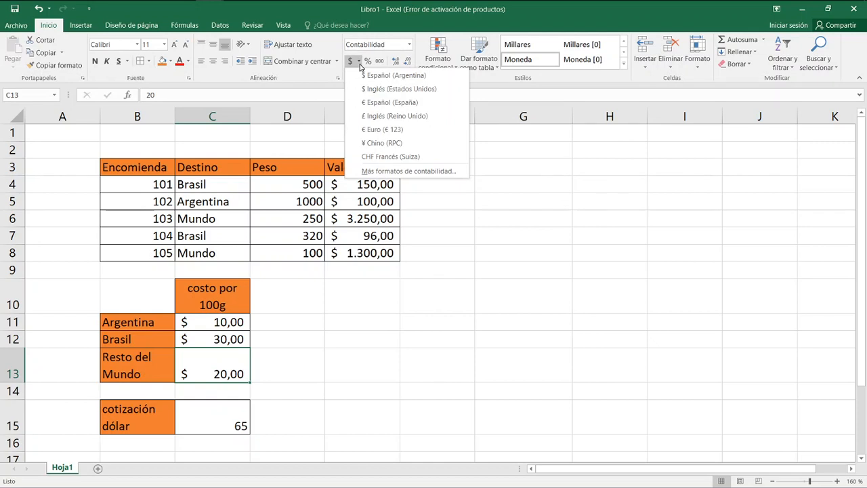
left_click(387, 170)
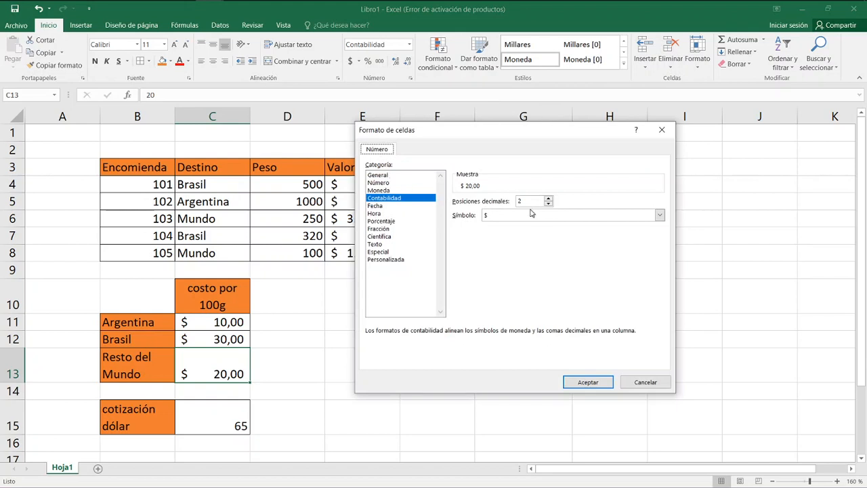
left_click(548, 217)
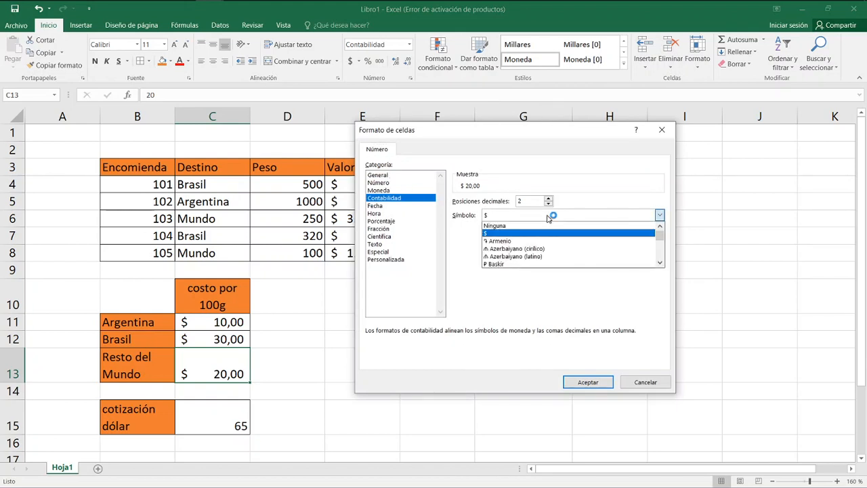
scroll(550, 285, "down", 5)
scroll(546, 299, "down", 5)
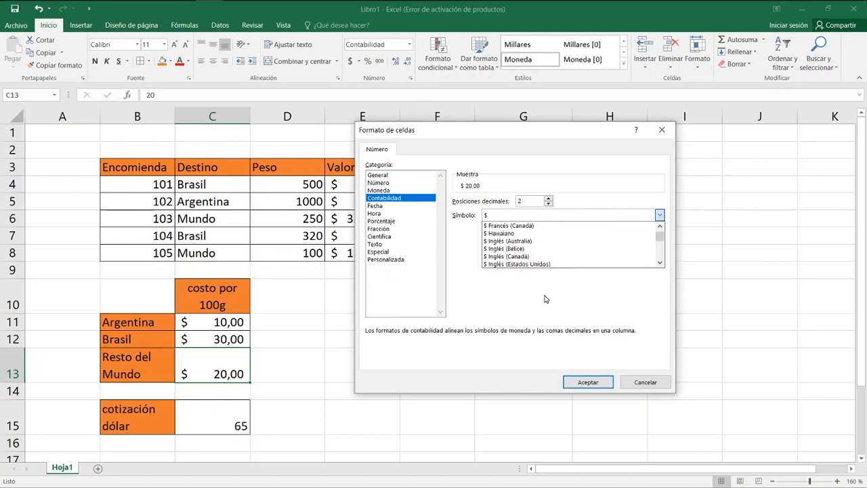
scroll(542, 284, "down", 1)
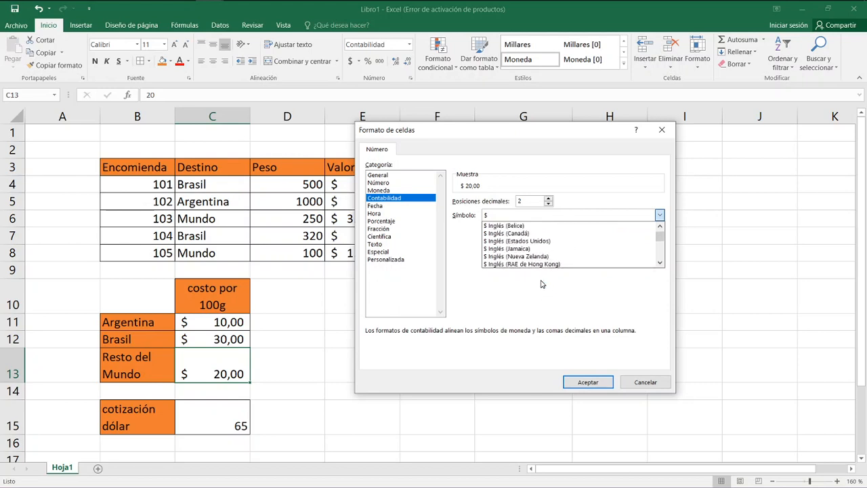
left_click(539, 240)
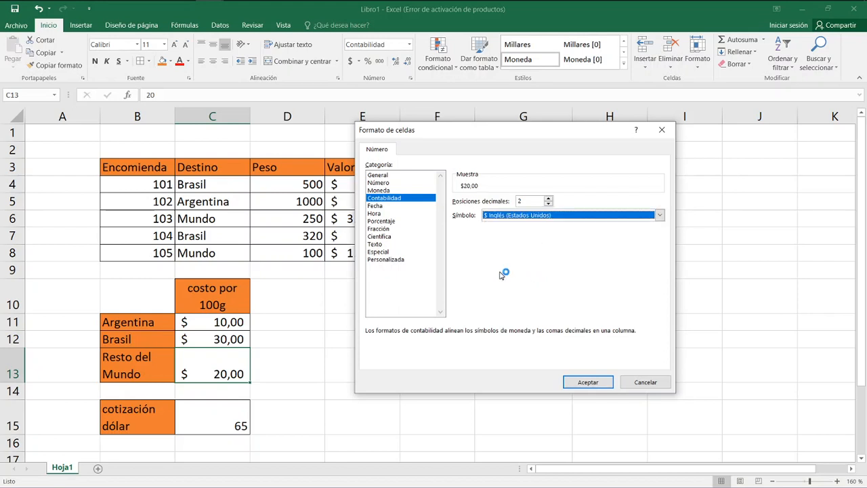
Examine the custom format code behind the US-dollar currency format for C13.
left_click(390, 253)
left_click(391, 262)
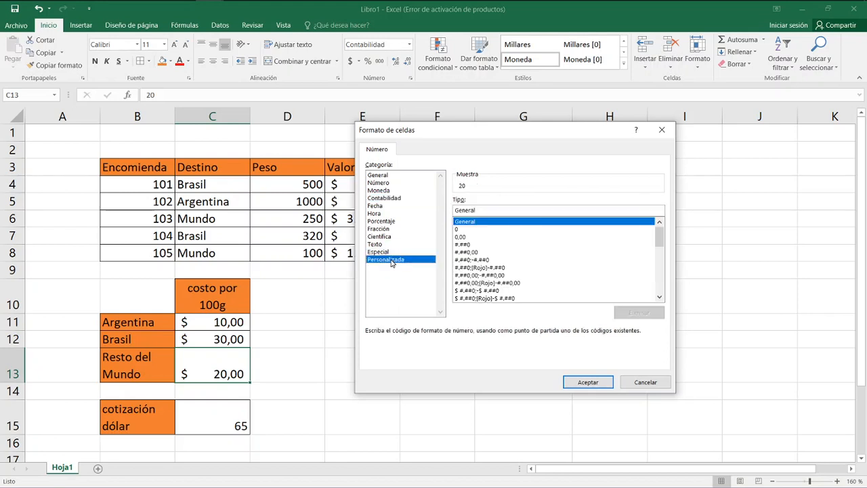
left_click(391, 190)
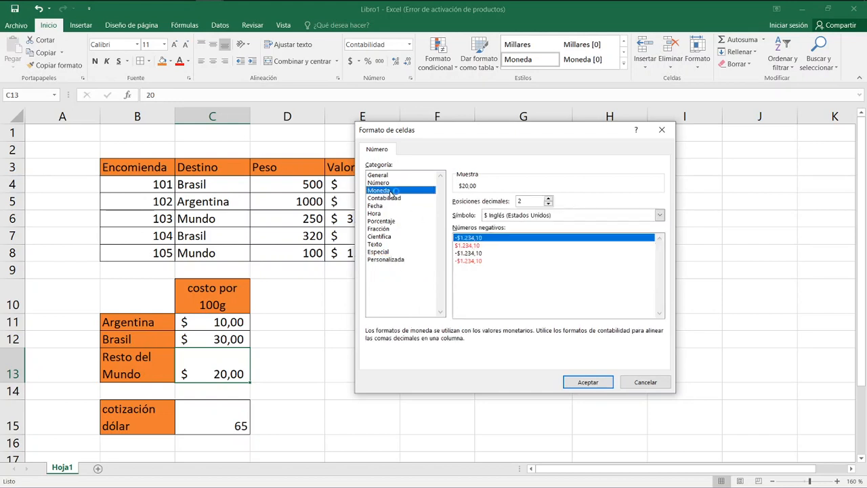
left_click(392, 261)
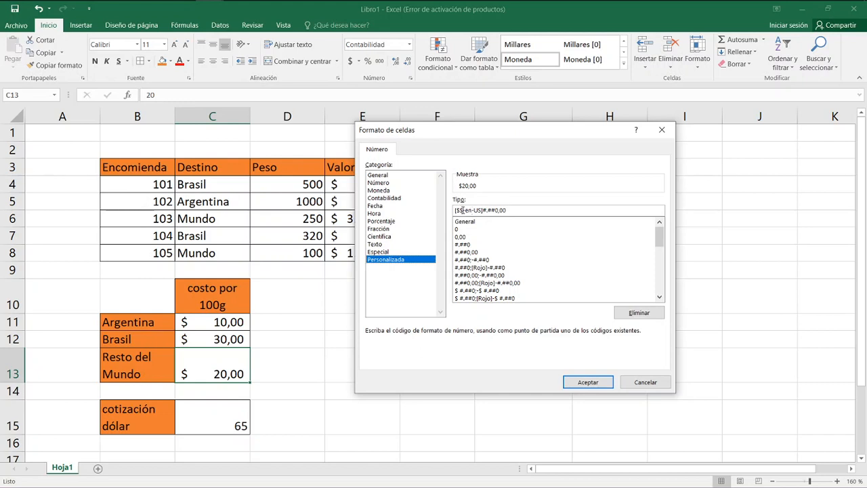
left_click(389, 179)
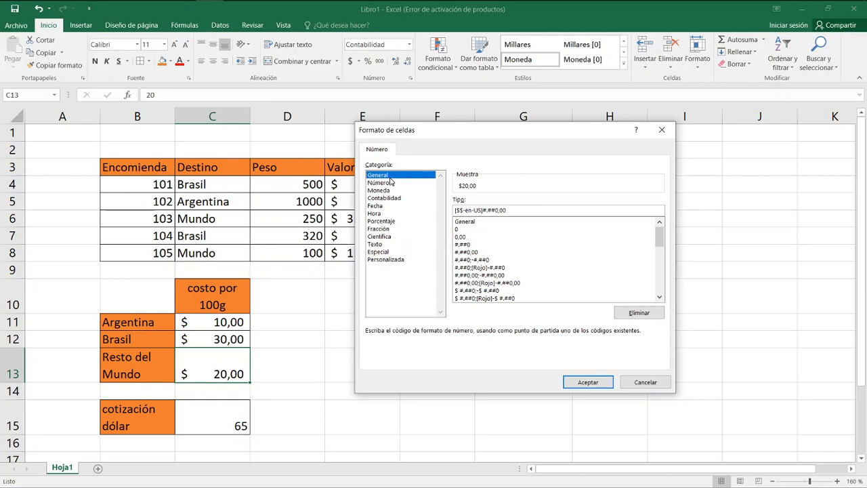
Choose the Moneda category with the plain $ symbol for C13.
left_click(389, 190)
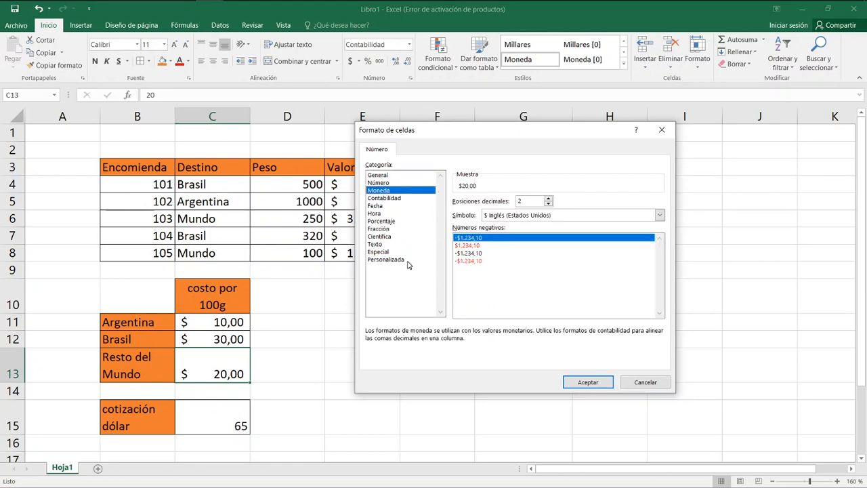
left_click(524, 218)
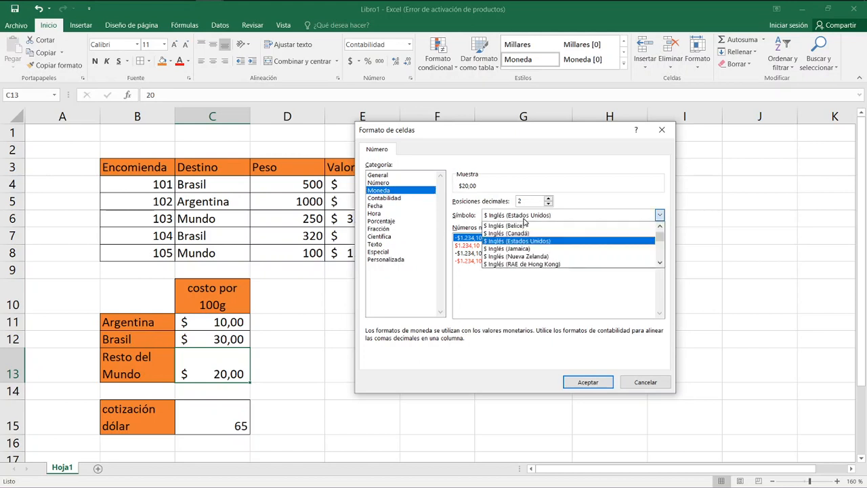
scroll(528, 233, "up", 10)
scroll(646, 237, "up", 5)
left_click(578, 234)
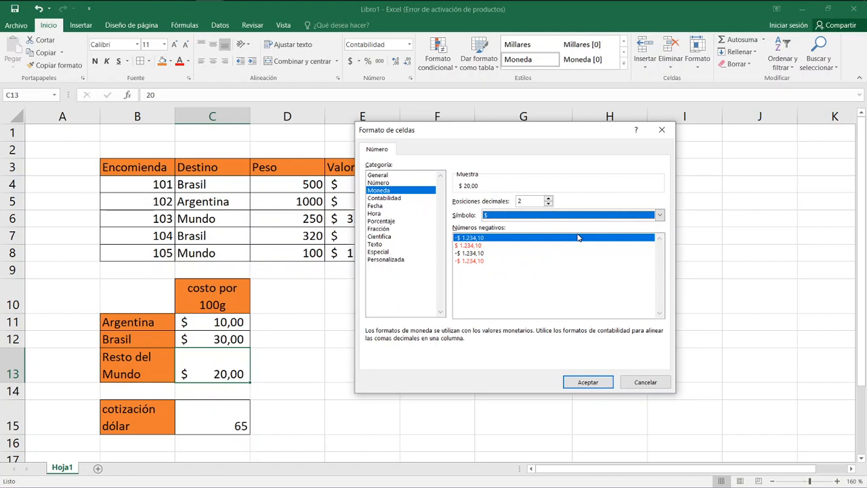
Give C13 a custom number format that puts "USD" in place of $ before the #.##0,00 amount.
left_click(395, 261)
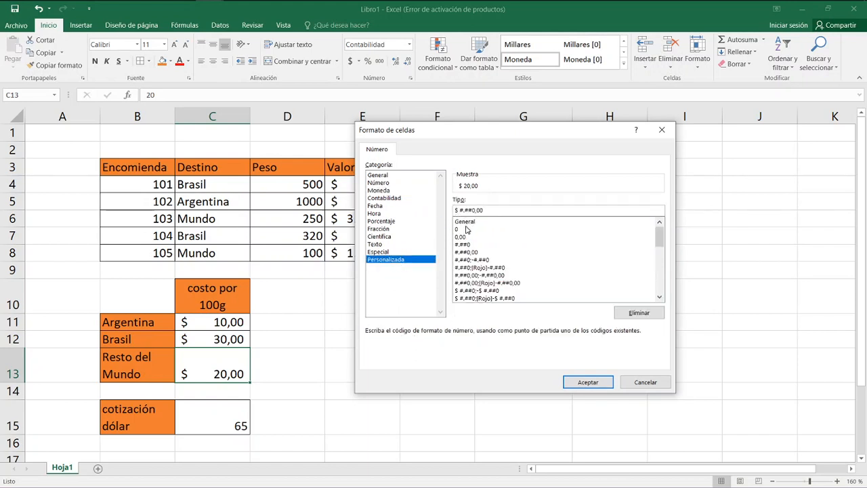
type("us")
key("BackSpace")
type("ss")
key("BackSpace")
key("BackSpace")
type("'")
key("BackSpace")
type("\"s\"")
key("BackSpace")
key("BackSpace")
key("BackSpace")
type("\"s\"")
key("BackSpace")
key("BackSpace")
key("BackSpace")
key("BackSpace")
key("BackSpace")
type("usd")
type("\"USD\"")
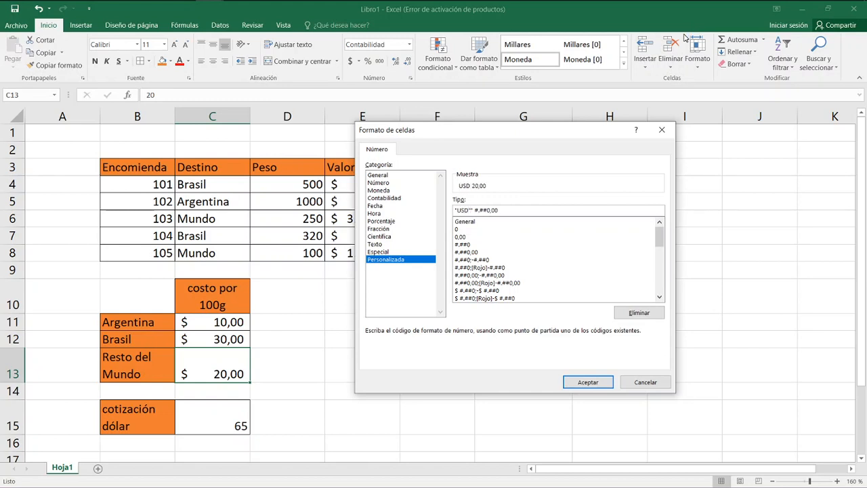
key("Return")
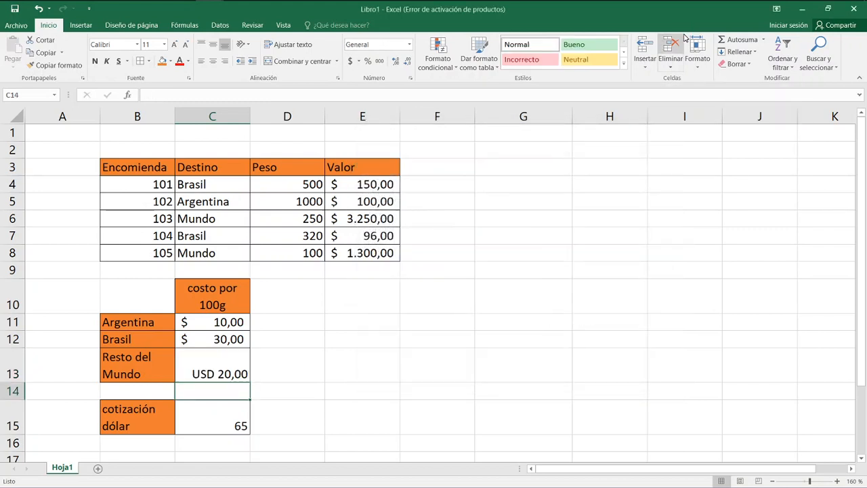
Copy the accounting format of C12 to the dollar rate in C15.
key("Down")
key("Down")
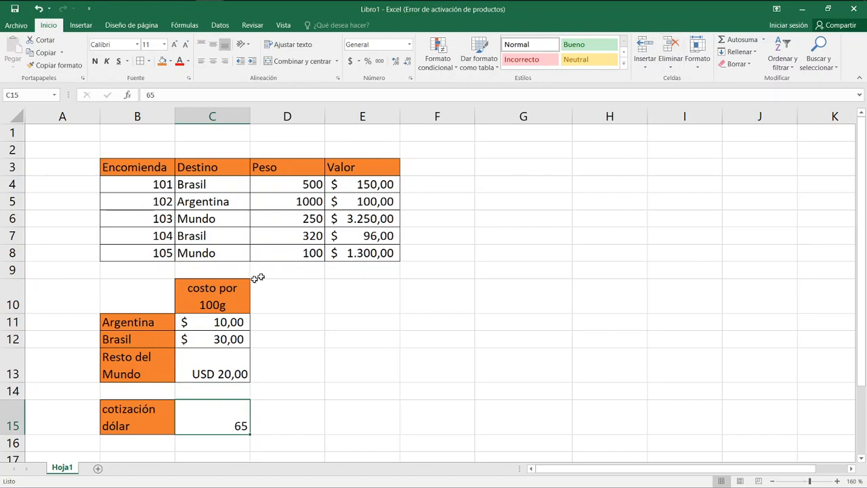
left_click(218, 337)
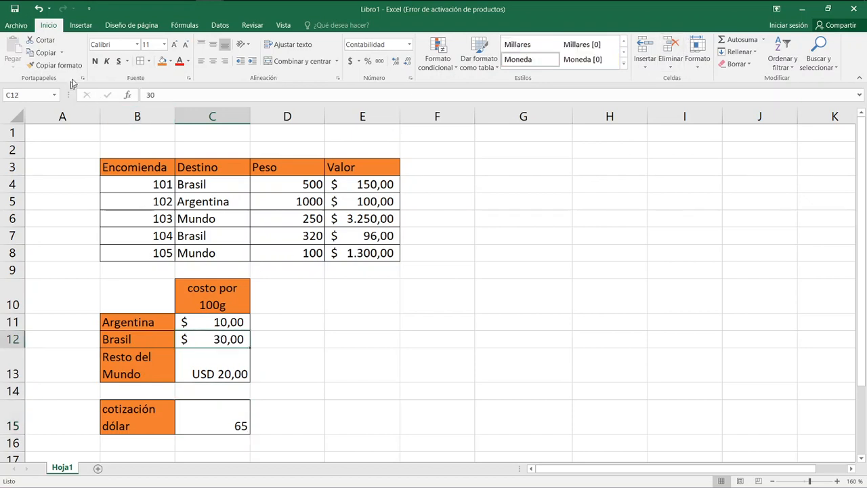
left_click(58, 66)
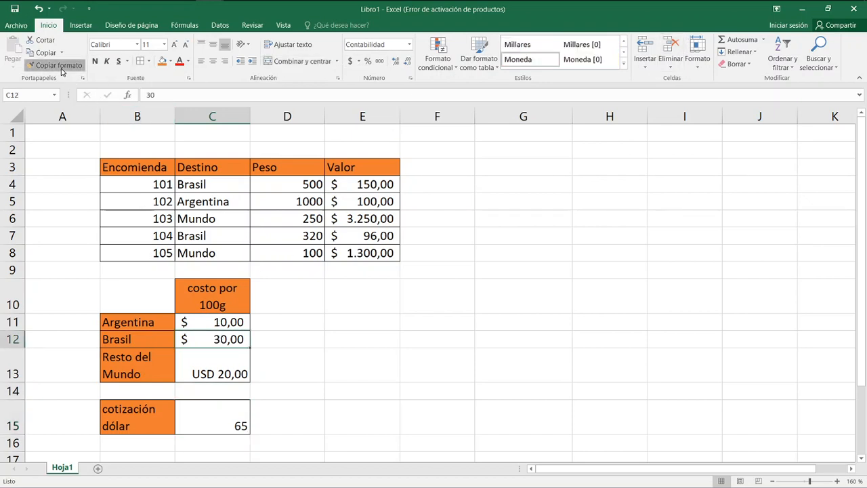
left_click(216, 412)
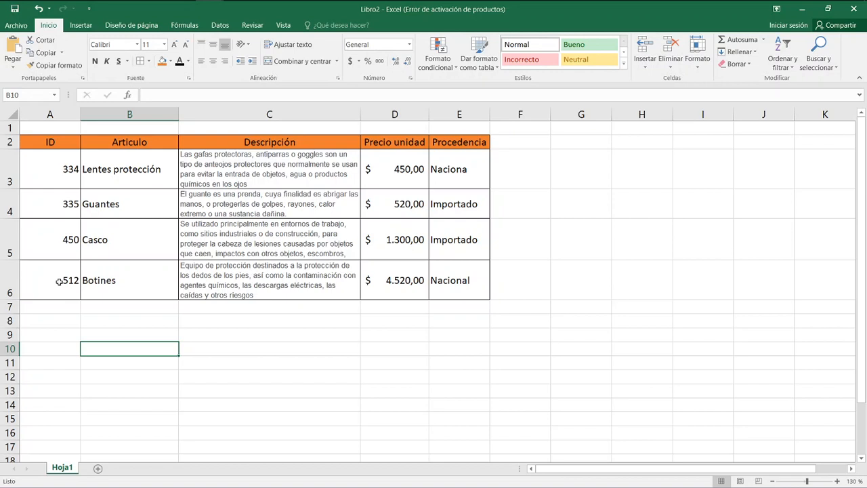
Enter the title Factura in cell B9 below the article table of Libro2.
key("Up")
type("Factura")
key("Return")
key("Down")
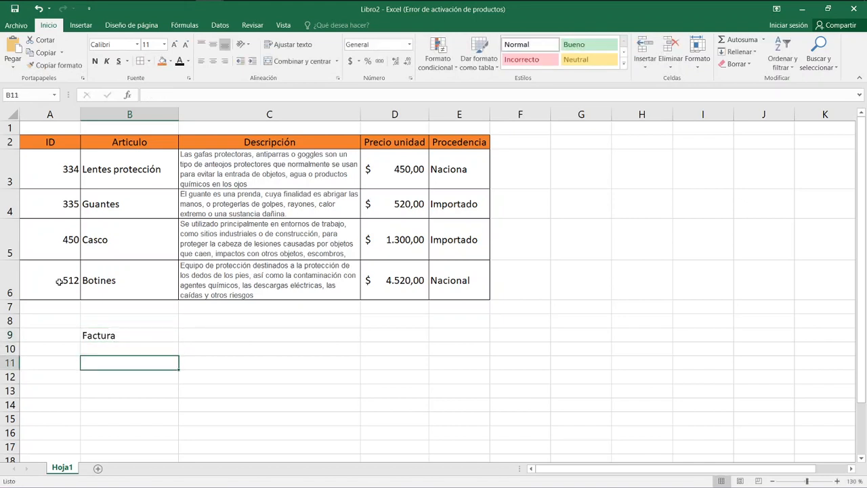
Enter the invoice headers ID in B11 and Nombre articulo in C11.
type("Id")
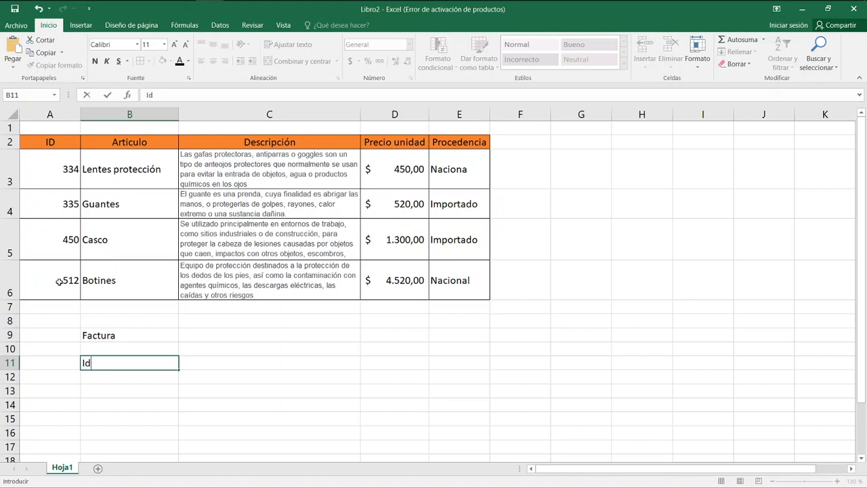
key("BackSpace")
key("BackSpace")
type("ID")
key("Tab")
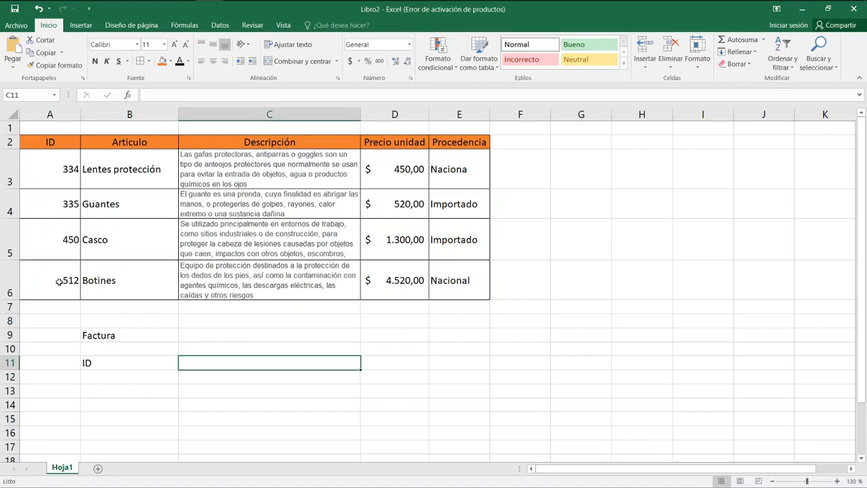
type("N")
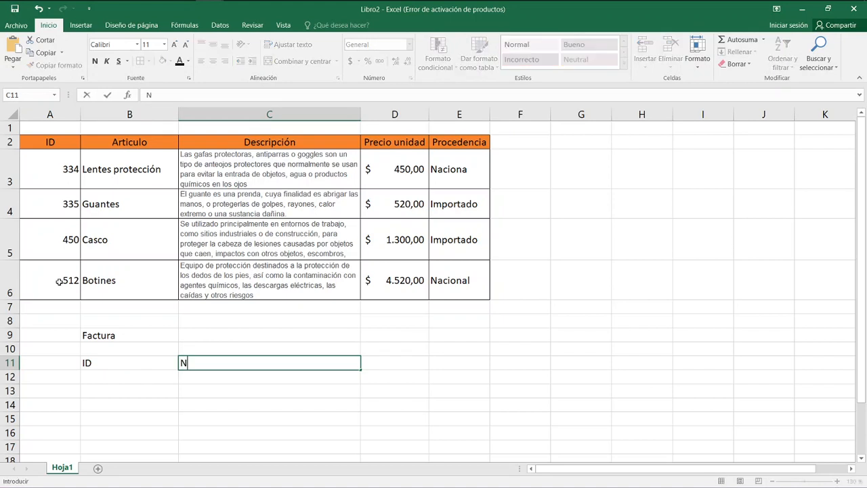
type("ombre articulo")
key("Tab")
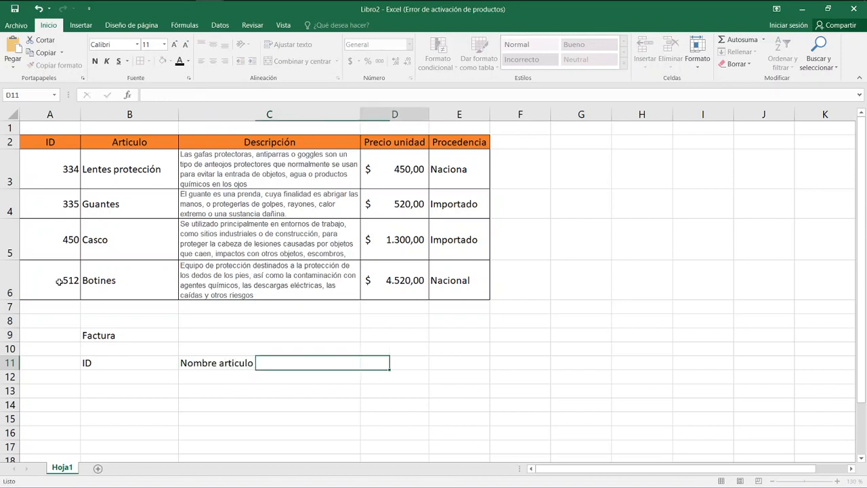
Add the invoice headers descripción in D11 and precio unitario in E11.
type("descri")
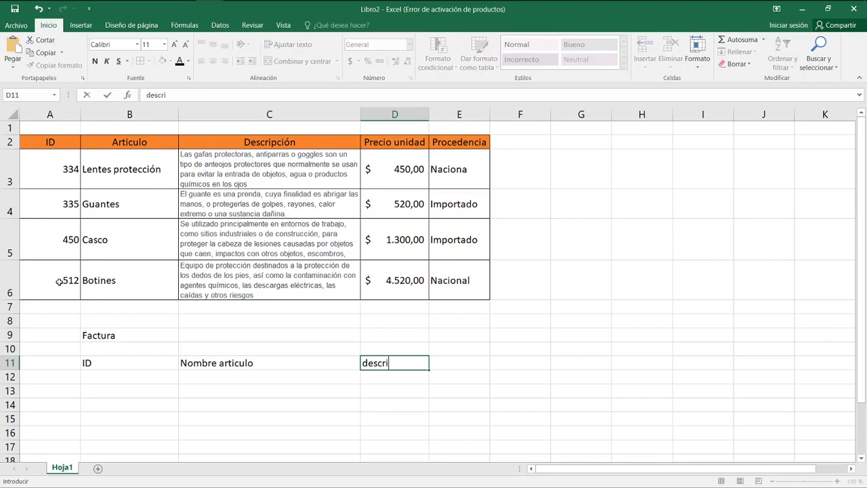
type("pción")
key("Tab")
type("p")
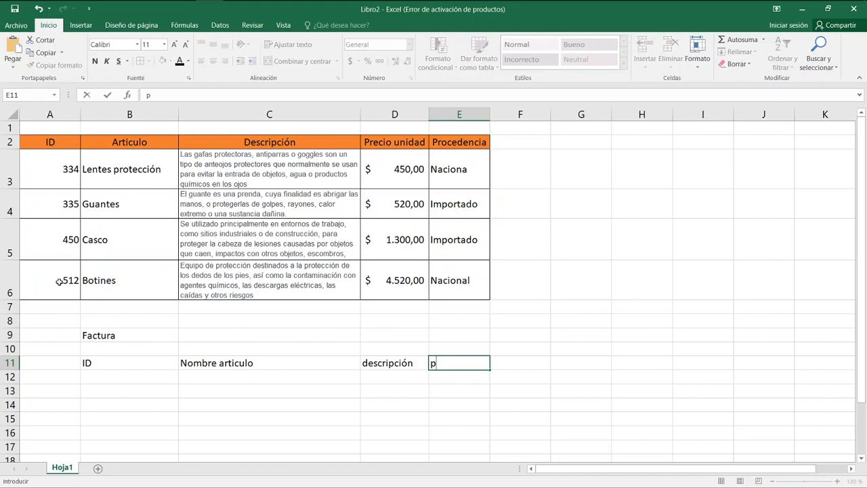
type("recio unitario")
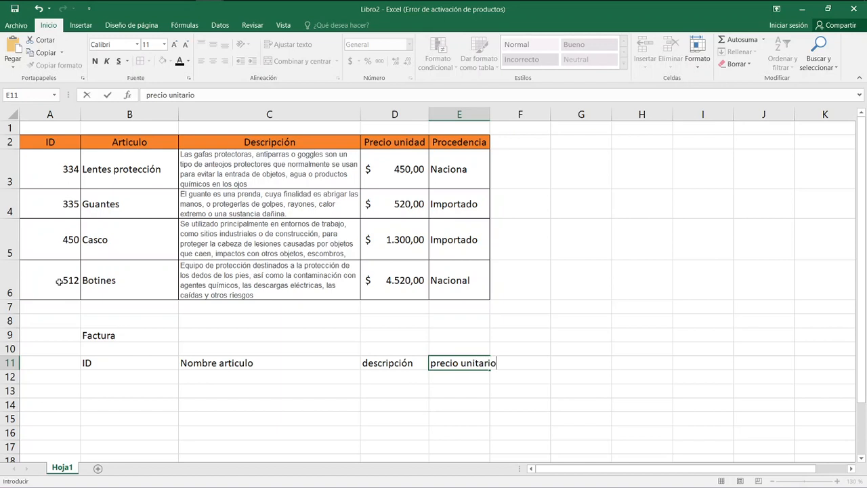
Add the invoice headers cantidad in F11 and precio por articulo in G11.
key("Tab")
type("cantidad")
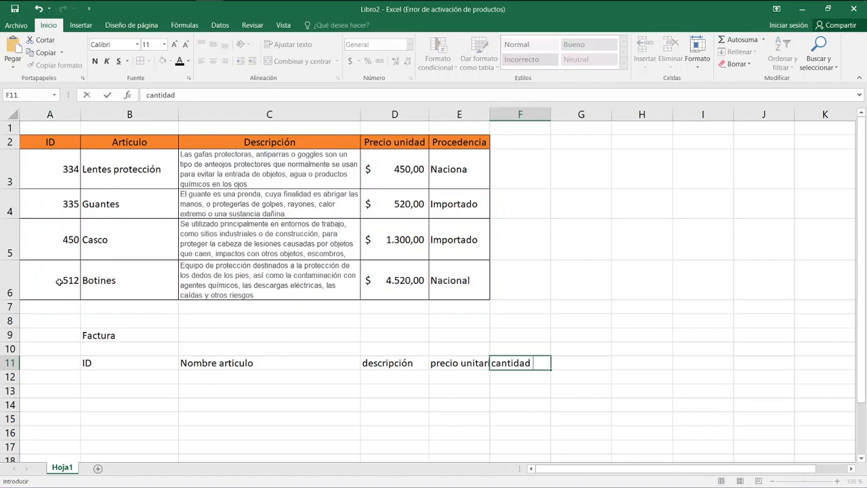
key("Tab")
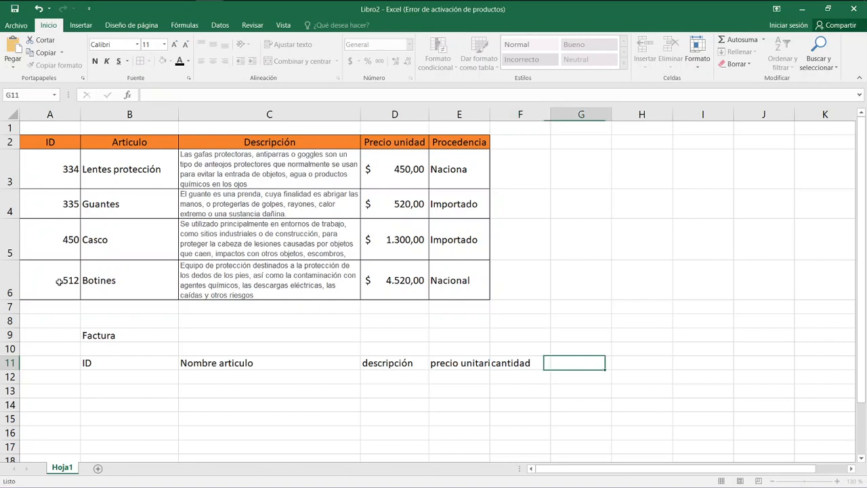
type("precio por")
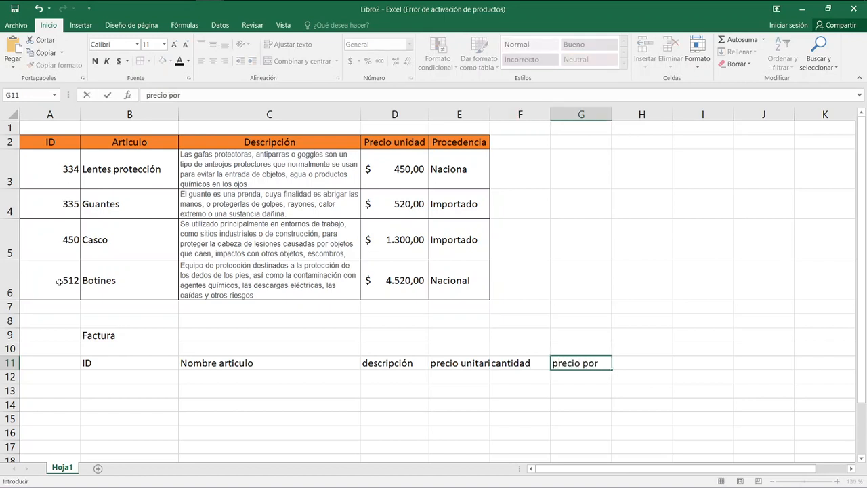
type(" articulo")
key("Return")
key("Up")
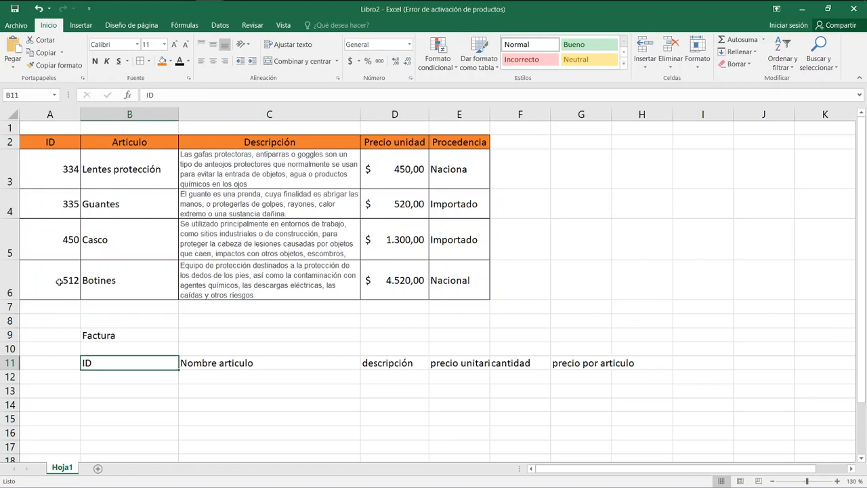
Clear the whole invoice header row B11:H11.
key("Right")
key("Left")
key("shift+Right")
key("shift+Right")
key("shift+Right")
key("shift+Right")
key("shift+Right")
key("shift+Right")
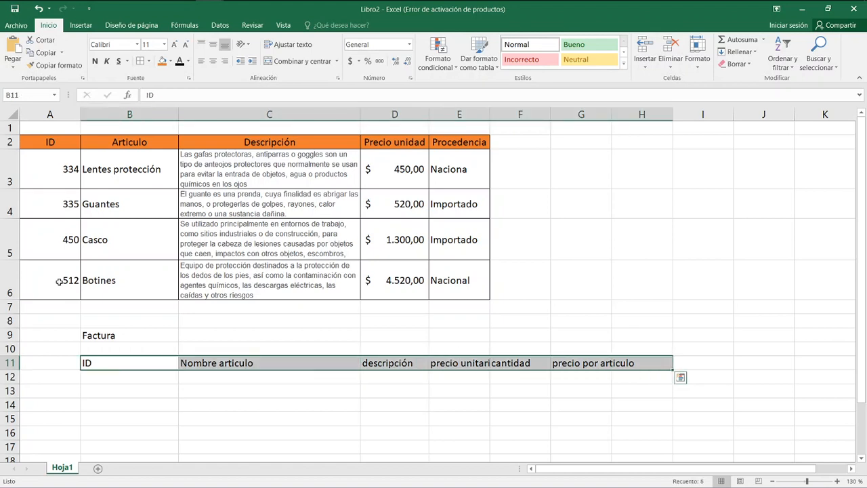
key("Delete")
key("Right")
key("Right")
key("Right")
key("Right")
key("Right")
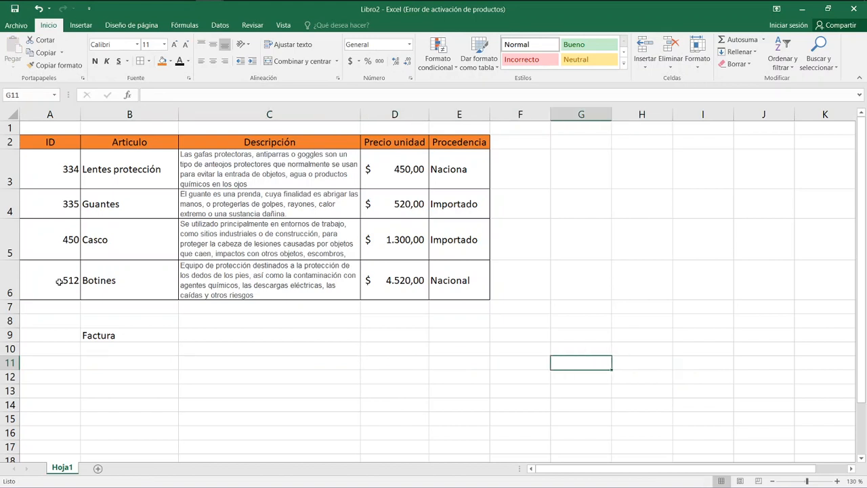
key("ctrl+z")
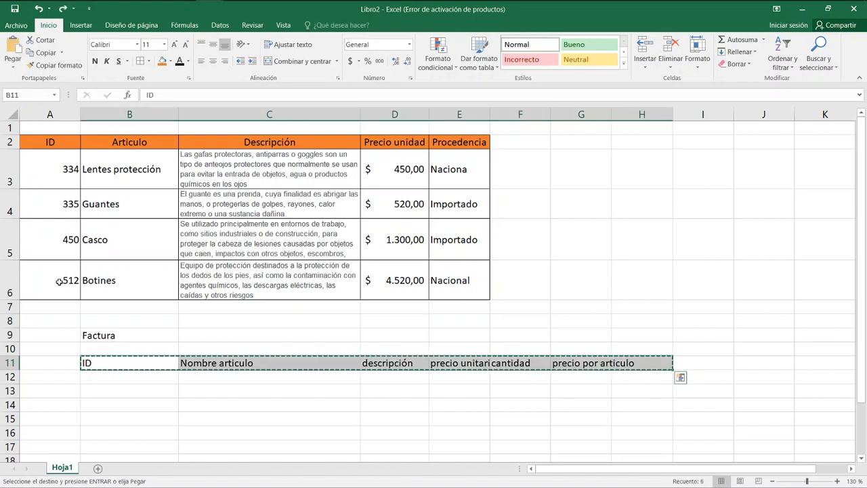
key("Delete")
key("Right")
key("Right")
key("Right")
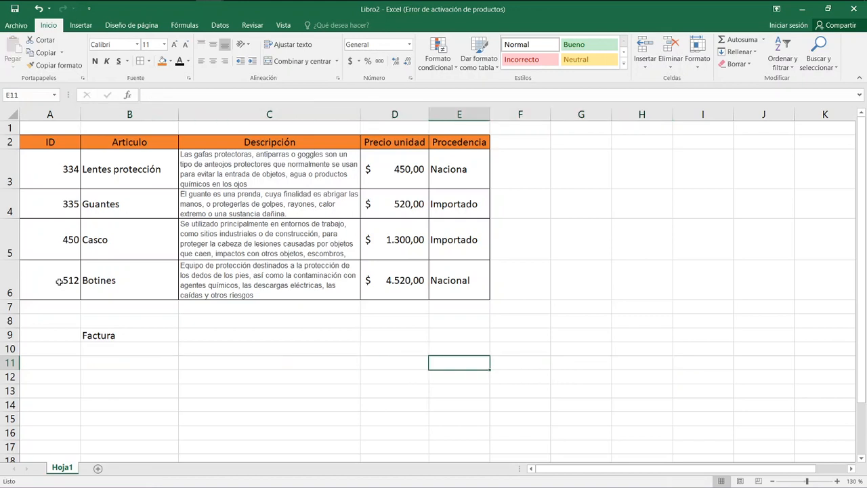
Restore the cleared invoice header row B11:H11 and paste a copy of it starting at F11.
key("ctrl+z")
key("ctrl+c")
key("Right")
key("Right")
key("Right")
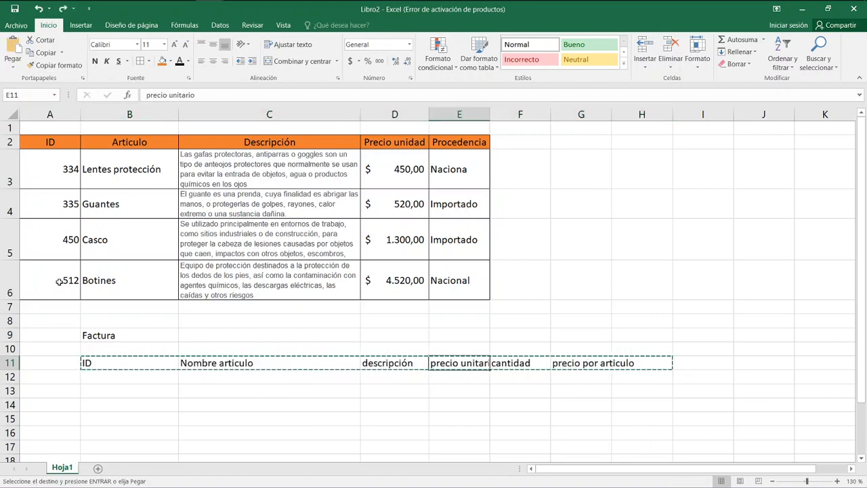
key("Right")
key("ctrl+v")
key("Left")
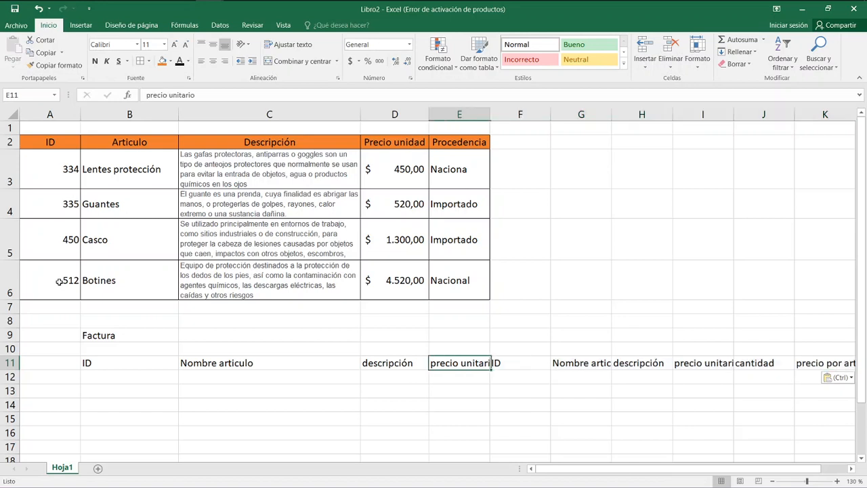
Clear the leftover original invoice headers from B11:E11.
key("shift+Left")
key("shift+Left")
key("shift+Left")
key("Delete")
key("Right")
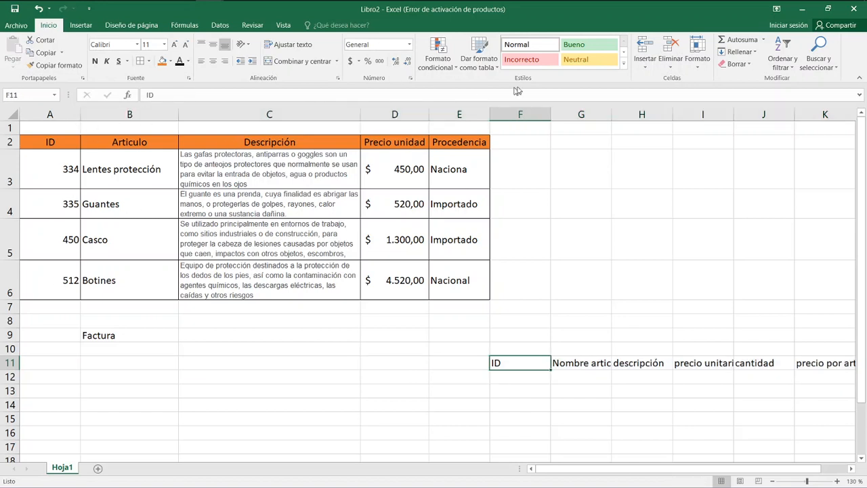
Narrow column F, widen column G slightly, and change the header in G11 to Nombre.
left_click_drag(551, 115, 522, 119)
left_click_drag(584, 115, 595, 121)
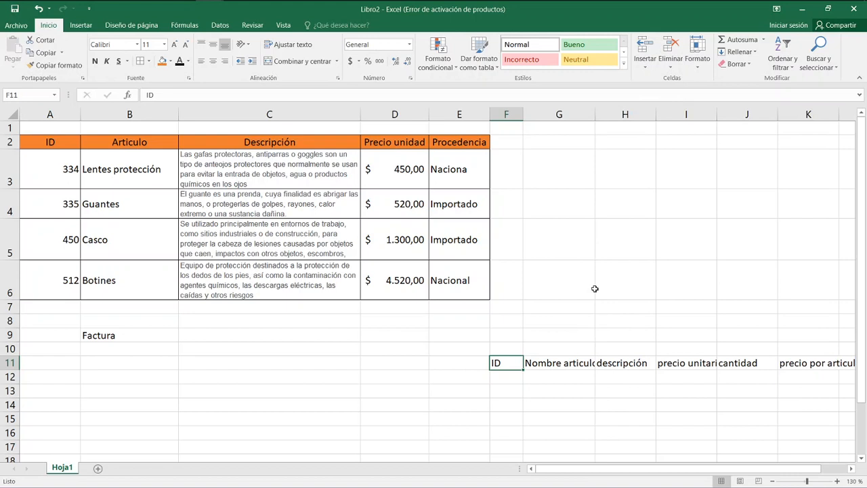
left_click(569, 370)
type("Nombre")
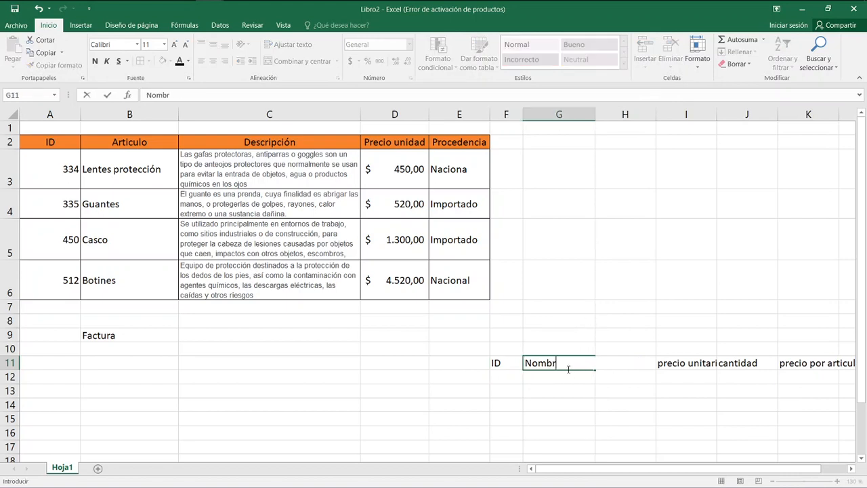
key("Return")
key("Up")
key("Right")
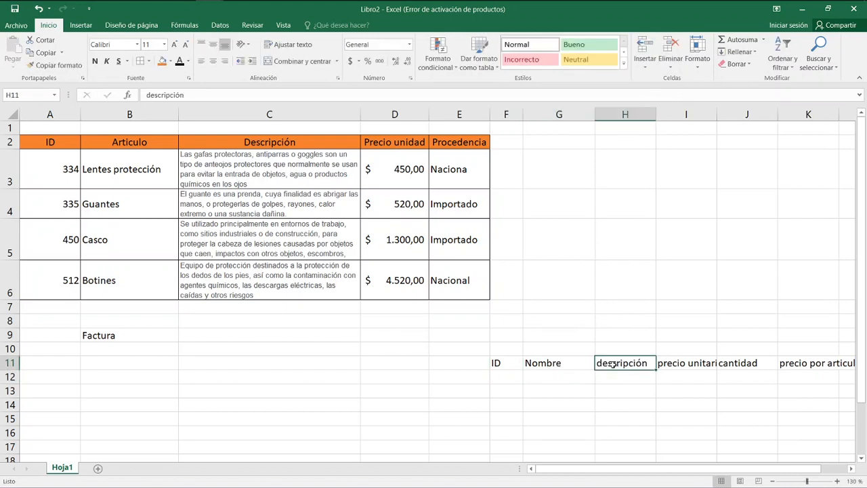
Widen column H to about double and change the header in I11 to Precio x U.
left_click_drag(656, 120, 716, 120)
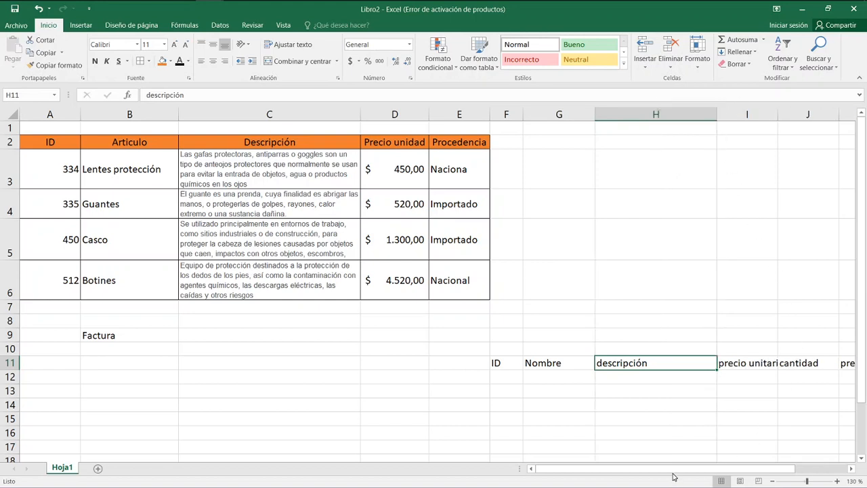
left_click(743, 361)
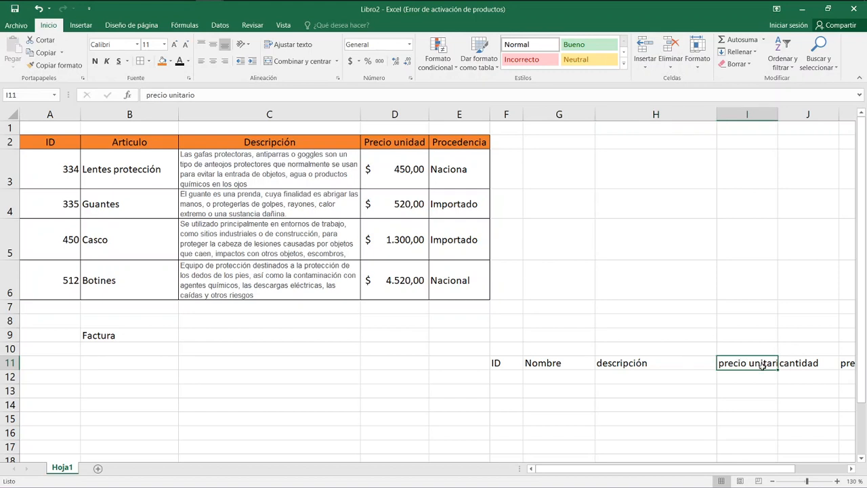
type("P")
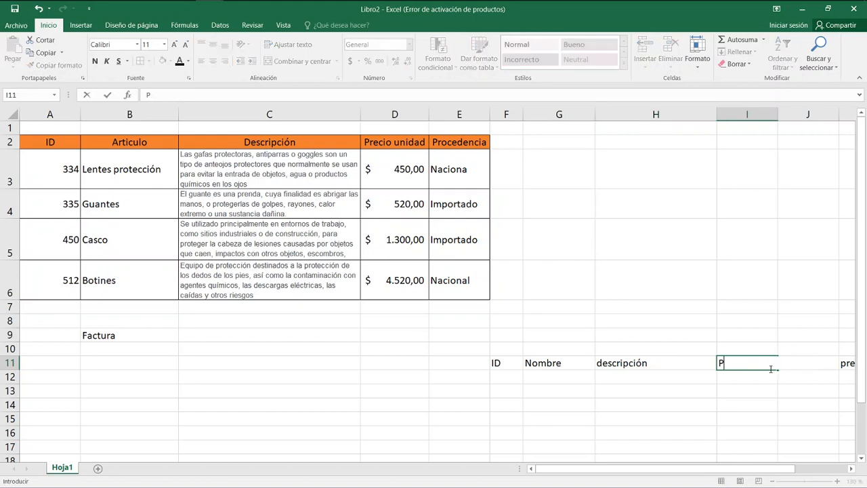
type("recio c")
key("BackSpace")
type("x U")
key("ctrl+Return")
Change the invoice headers to Cantidad in J11 and Monto in K11.
key("Right")
type("Canti")
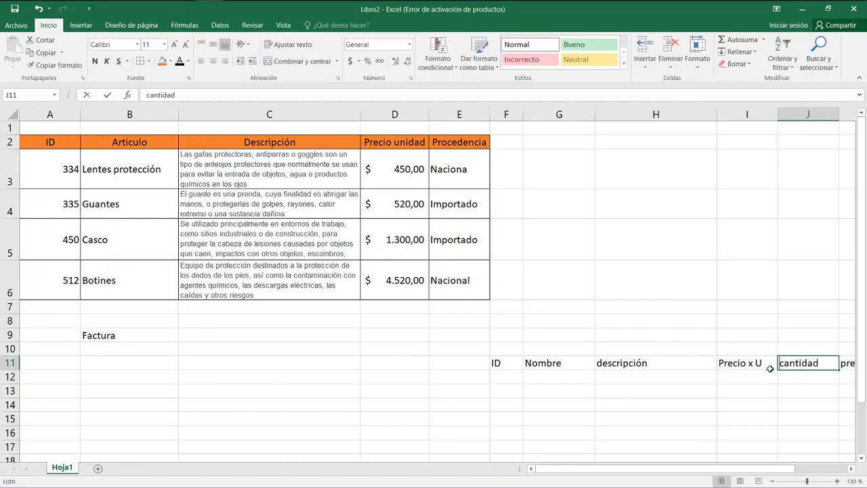
type("dad")
key("ctrl+Return")
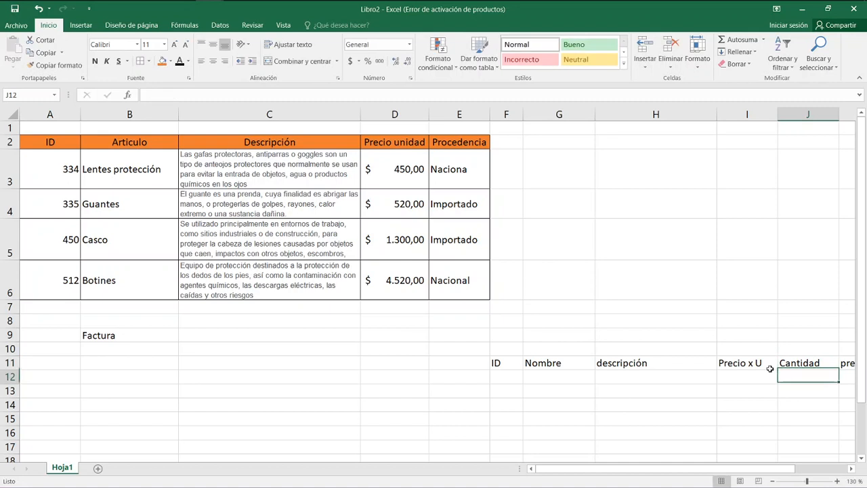
key("Right")
key("Right")
key("Left")
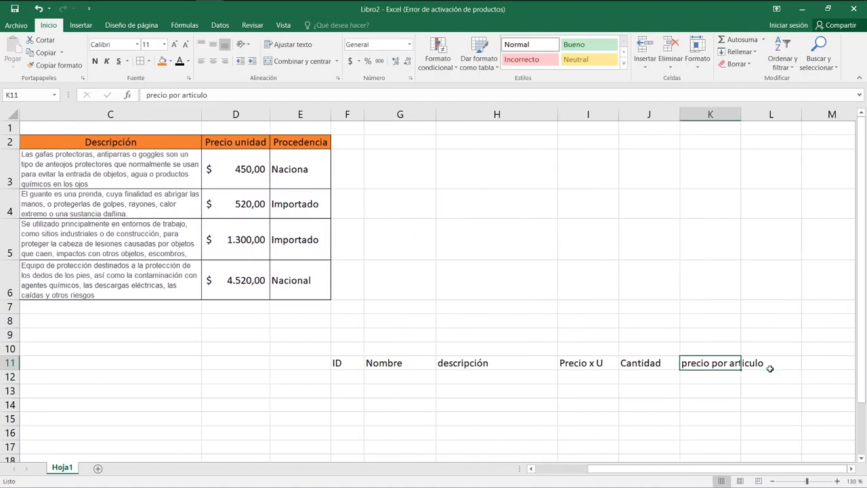
type("Monto")
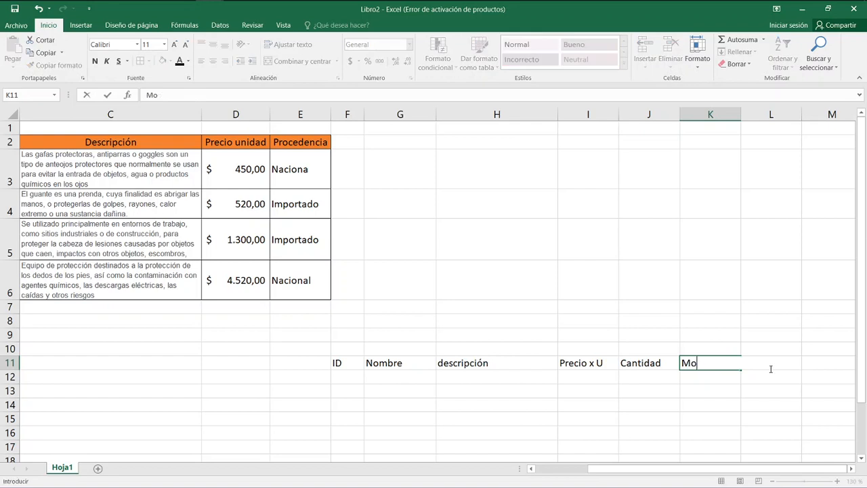
key("Return")
Widen column F slightly and capitalise the H11 header as Descripción.
key("Left")
key("Left")
key("Left")
key("Left")
key("Left")
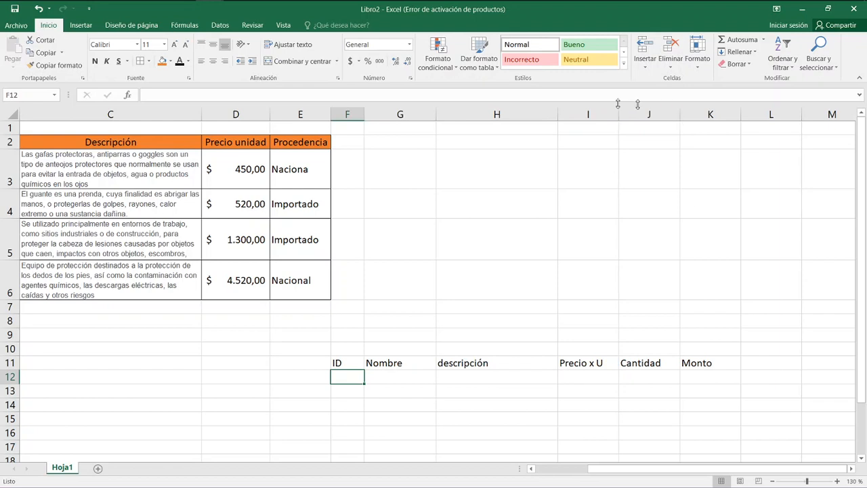
left_click_drag(364, 114, 371, 114)
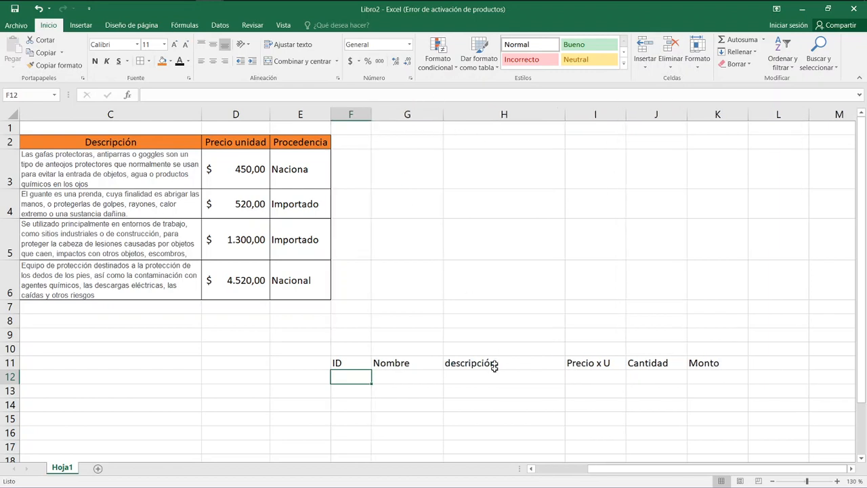
left_click(492, 366)
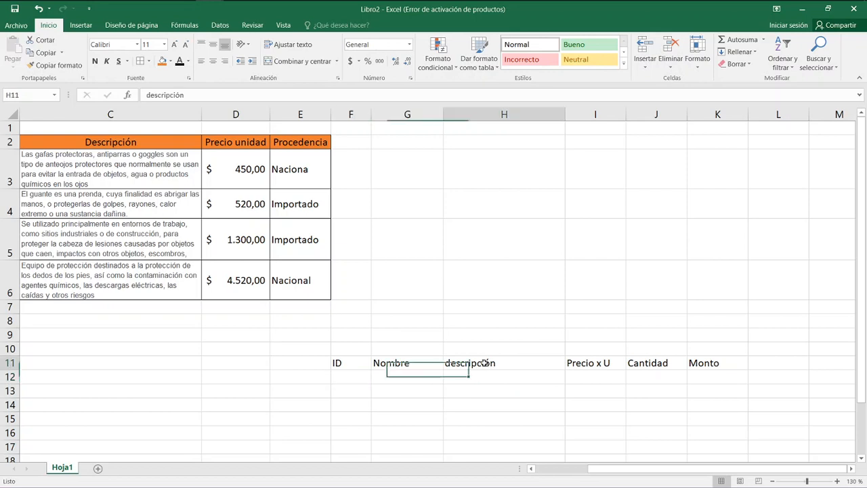
type("Des")
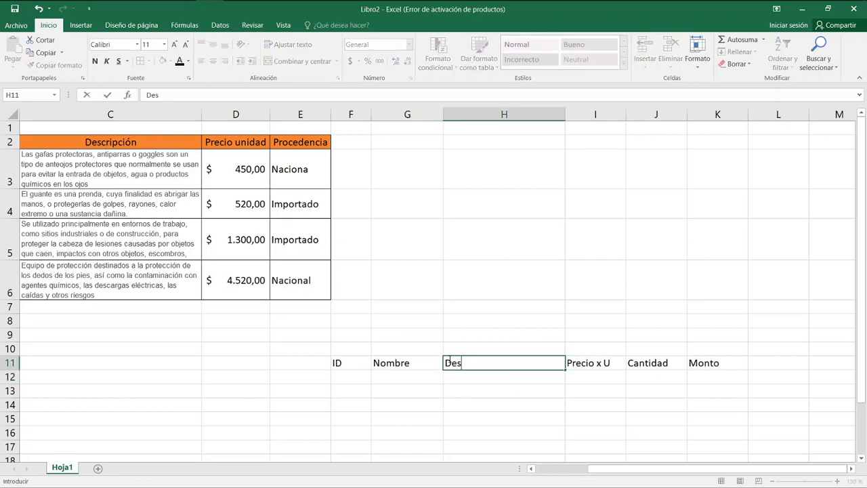
type("cripción")
key("ctrl+Return")
Review the empty first invoice row in row 12 and the article IDs in column A of the price table.
key("Left")
key("Left")
key("Right")
key("Right")
key("Down")
key("Left")
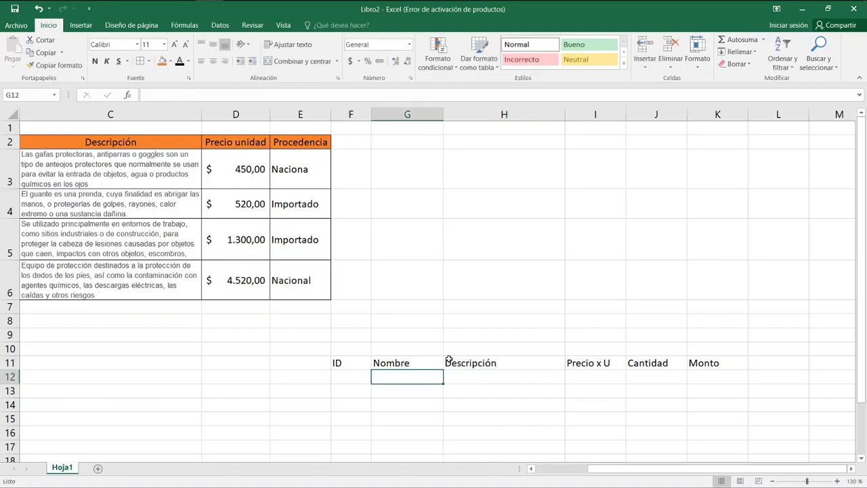
key("Left")
key("Left")
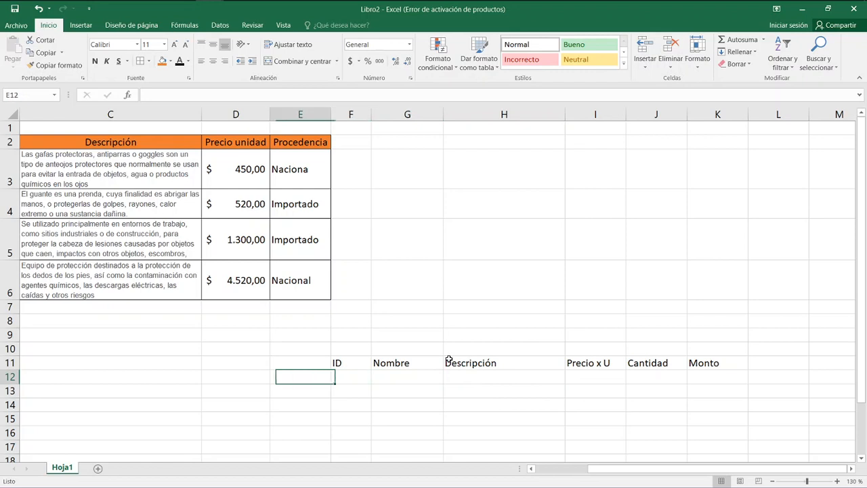
key("Right")
key("Right")
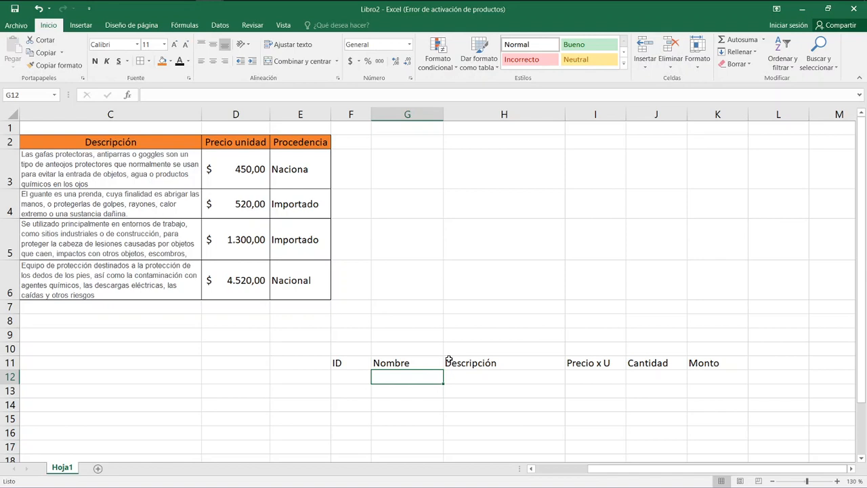
key("Left")
key("Left")
key("Left")
key("Left")
key("Left")
key("Left")
key("Up")
key("Up")
key("Up")
key("Up")
key("Up")
key("Up")
key("Up")
key("Up")
key("Up")
key("Up")
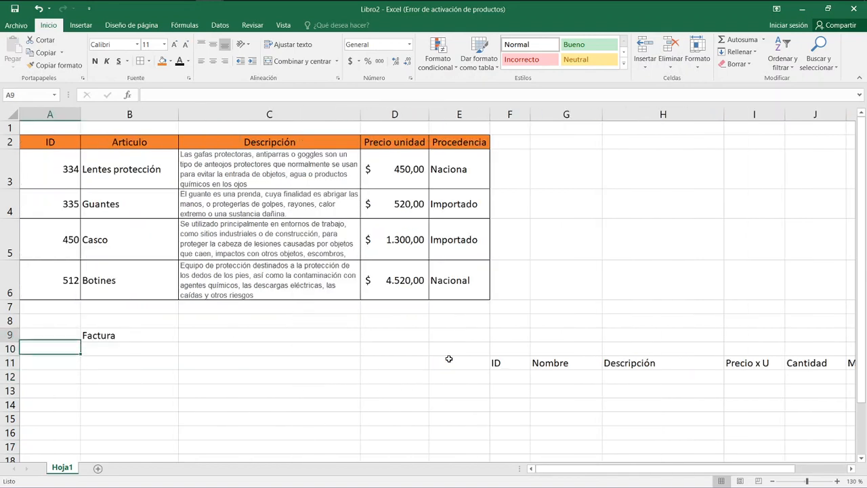
key("Down")
key("Down")
key("Down")
key("Down")
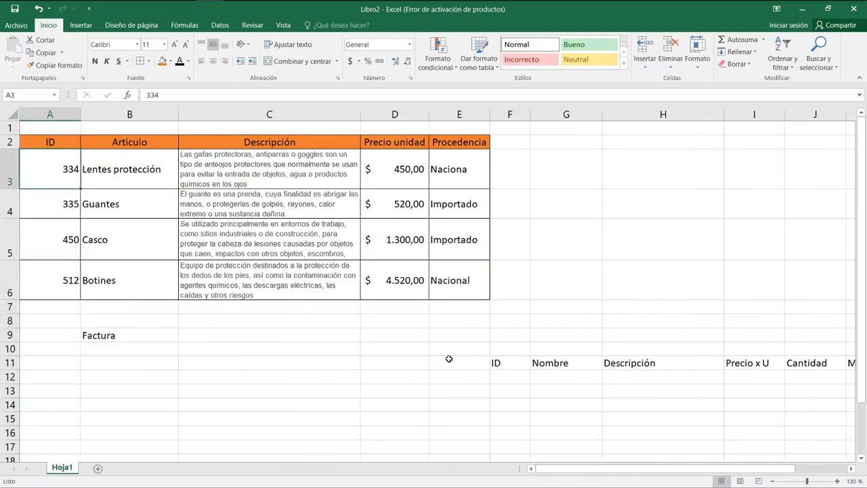
key("Up")
key("Up")
key("Up")
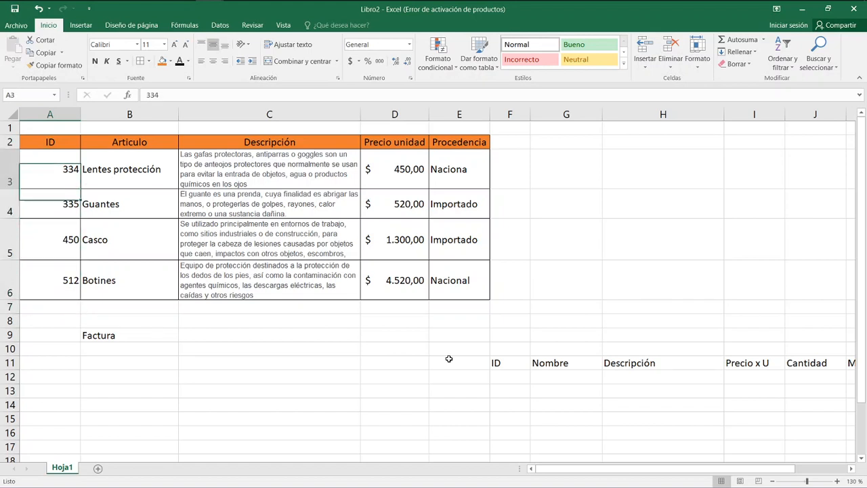
key("Down")
key("Down")
key("Down")
key("Down")
key("Down")
key("Down")
key("Up")
key("Up")
key("Up")
key("Up")
key("Up")
key("Up")
key("Down")
key("Down")
key("Down")
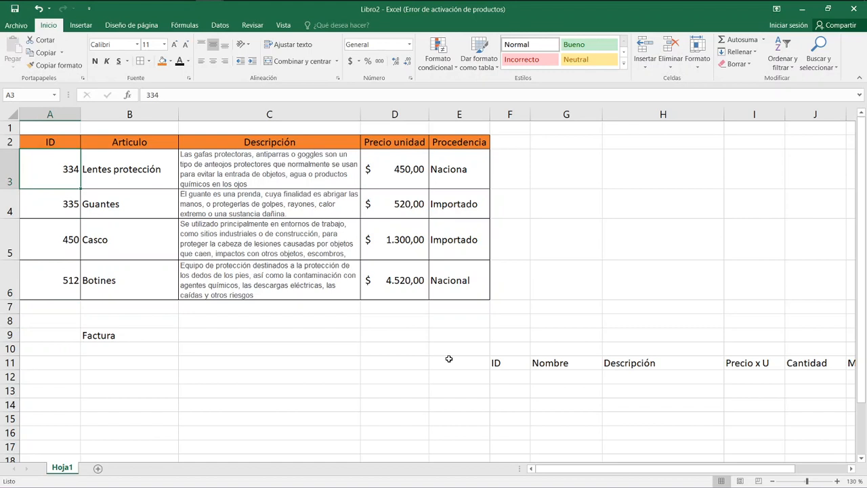
key("Up")
key("Up")
key("Up")
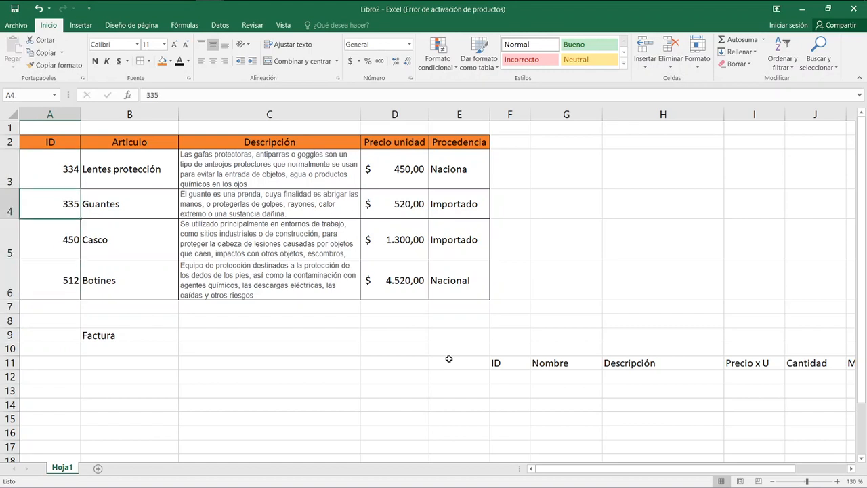
key("Down")
key("Down")
key("Down")
key("Down")
key("Up")
key("Up")
key("Down")
key("Down")
key("Down")
key("Down")
Start a BUSCARV formula in G12 under Nombre, using the ID cell F12 as the lookup value.
key("Right")
key("Right")
key("Right")
key("Right")
key("Right")
key("Right")
key("Right")
key("Down")
key("Left")
key("Down")
key("Down")
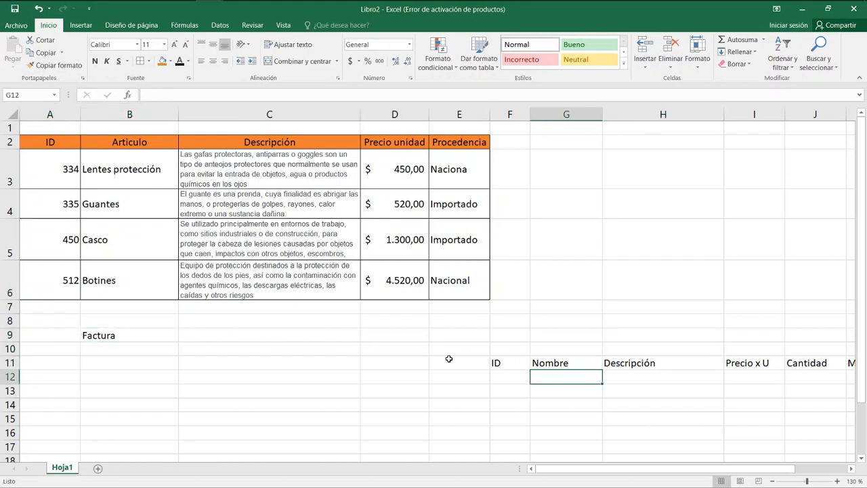
key("Left")
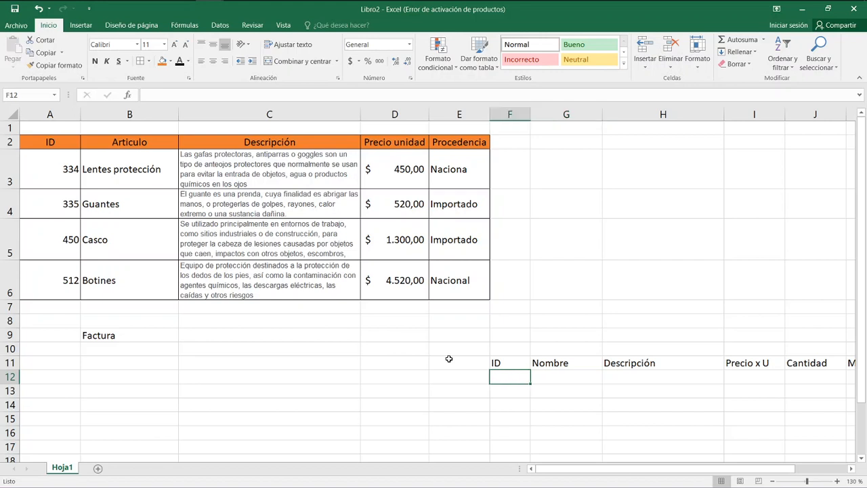
key("Right")
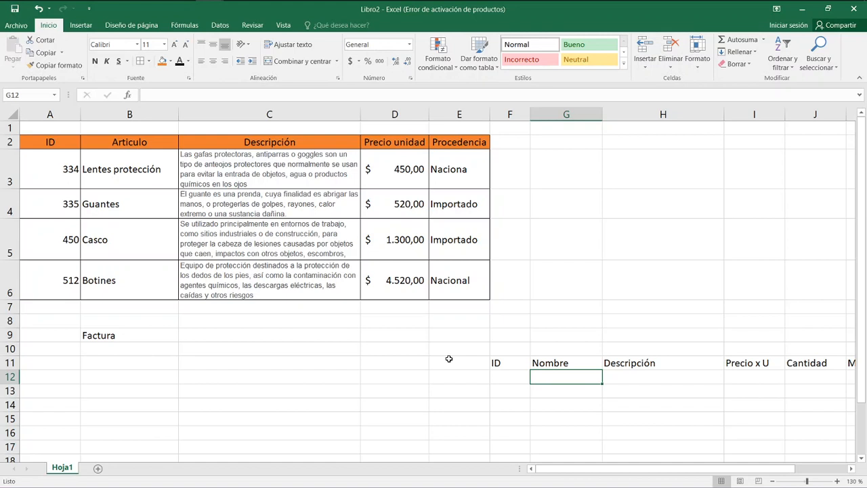
type("=b")
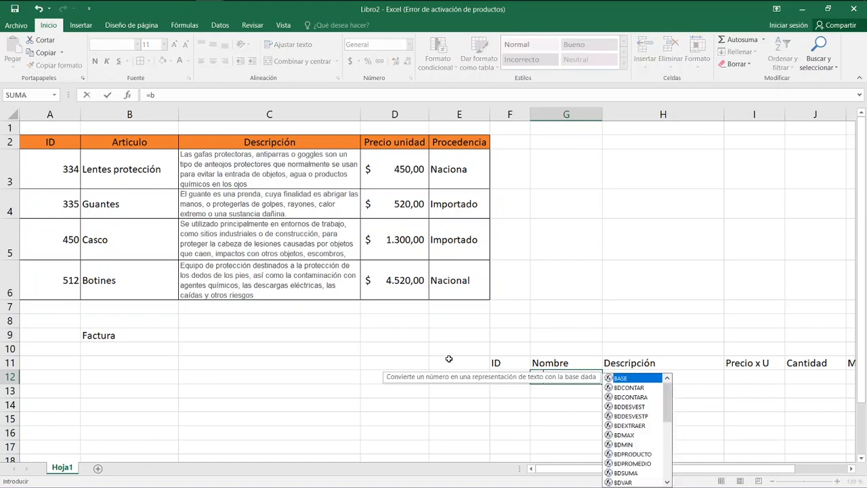
type("usca")
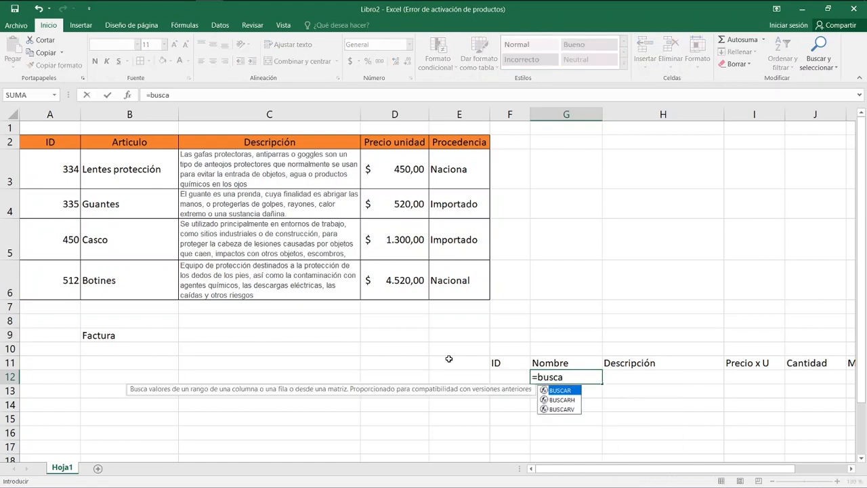
type("r")
type("v")
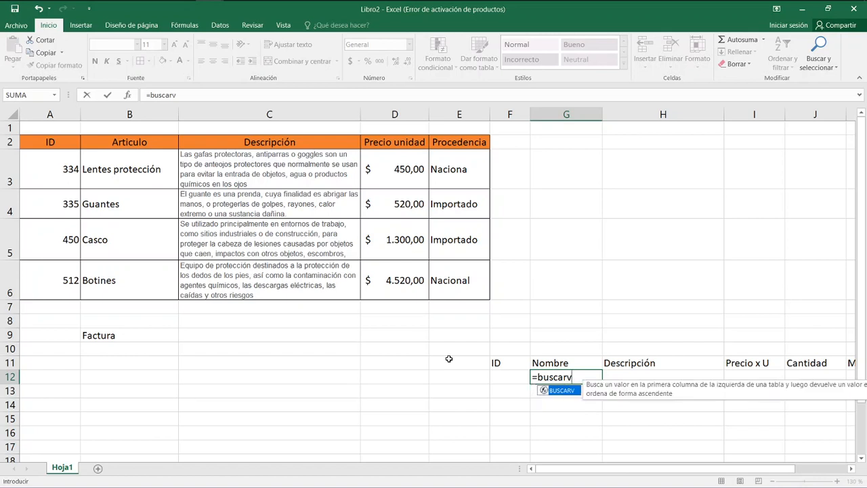
type("(")
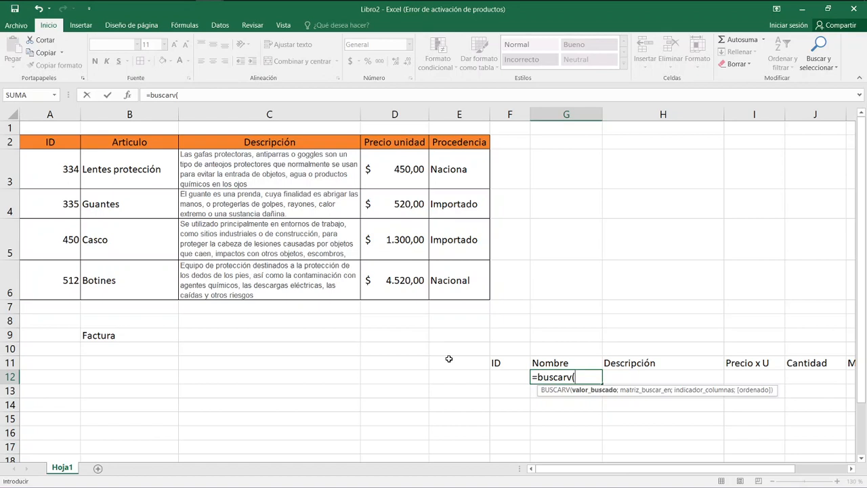
key("Left")
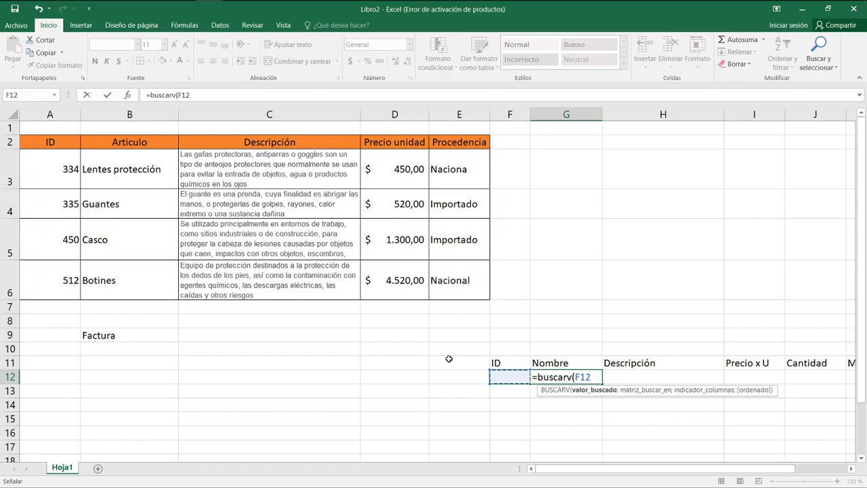
type(";")
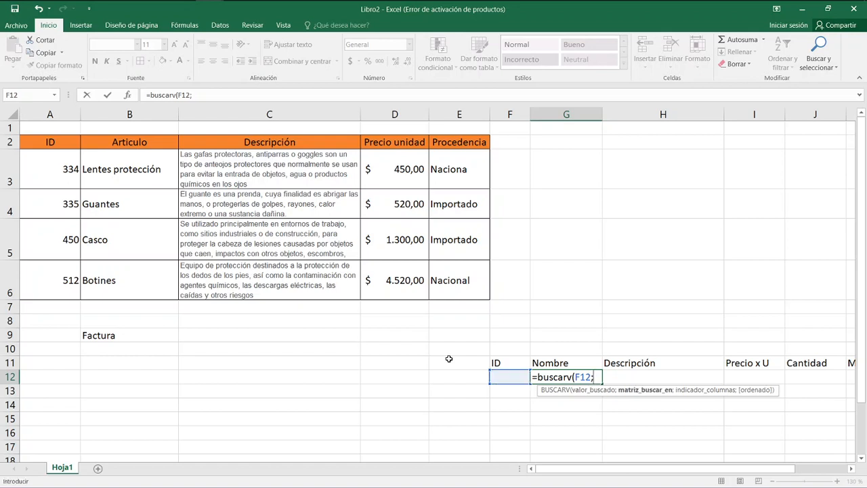
Set the formula's lookup table to the price table range A3:E6 as an absolute reference, $A$3:$E$6.
key("Up")
key("Up")
key("Left")
key("Left")
key("Left")
key("Left")
key("Left")
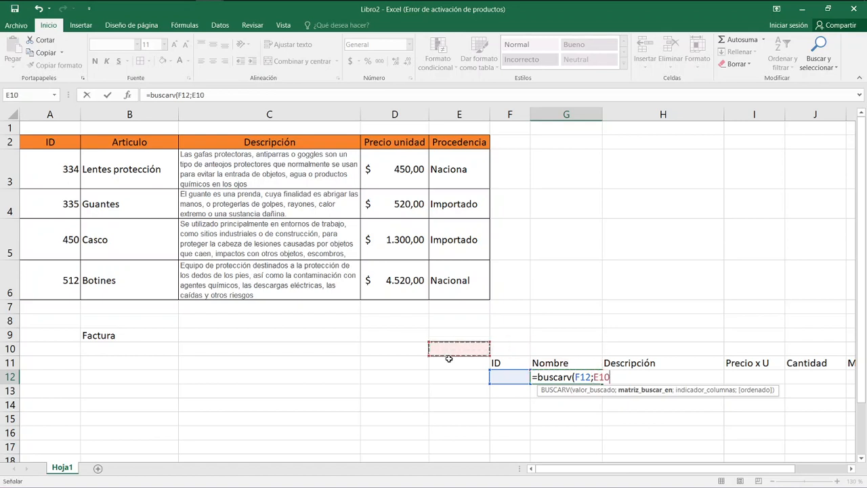
key("Up")
key("Up")
key("Up")
key("Up")
key("Left")
key("Up")
key("Up")
key("Up")
key("Up")
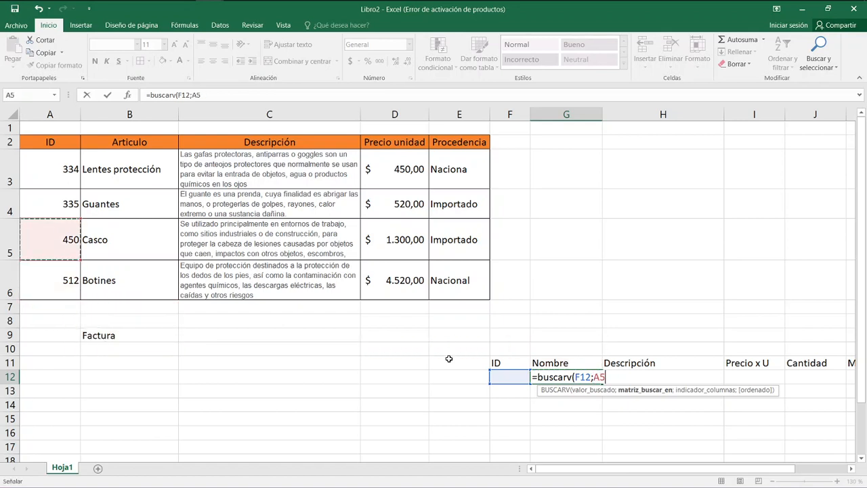
key("Down")
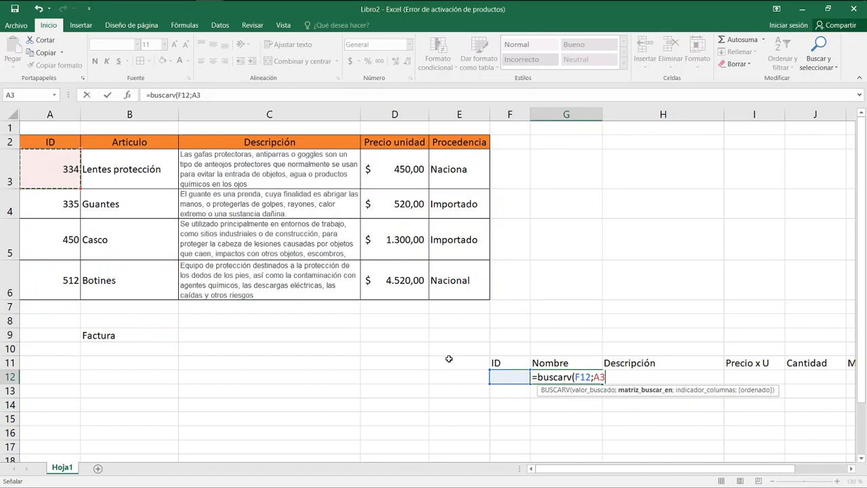
key("shift+Right")
key("shift+Right")
key("shift+Right")
key("shift+Right")
key("shift+Down")
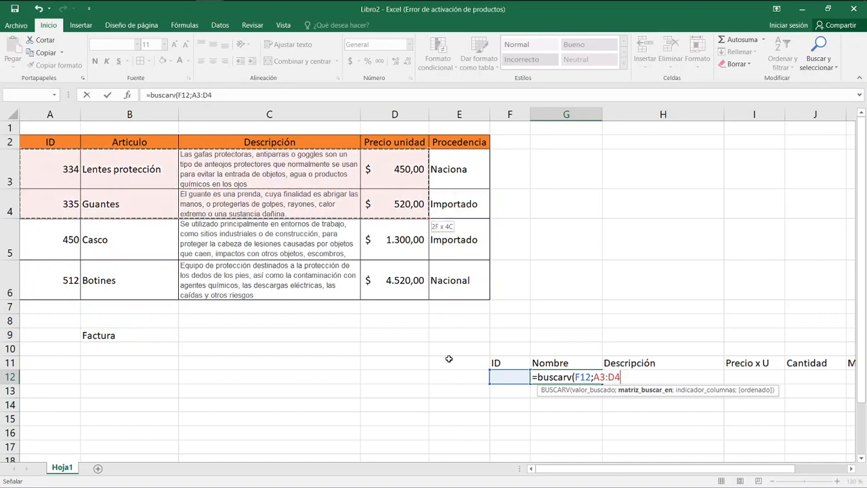
key("shift+Down")
key("shift+Down")
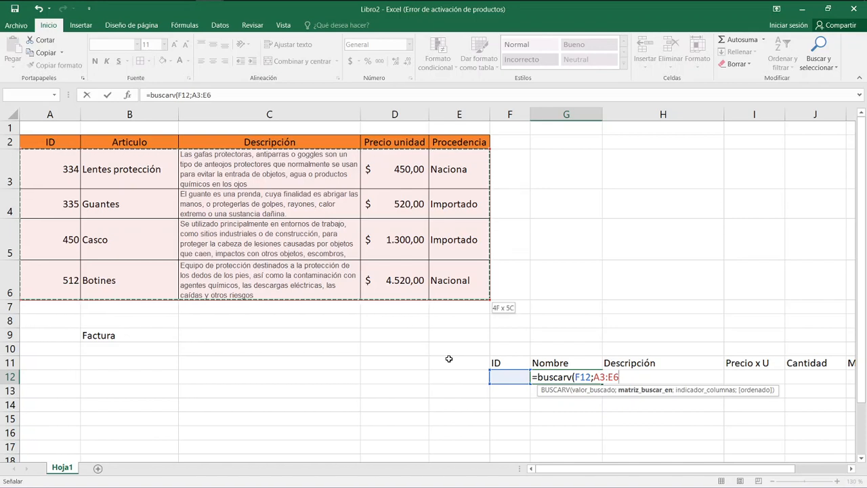
key("F4")
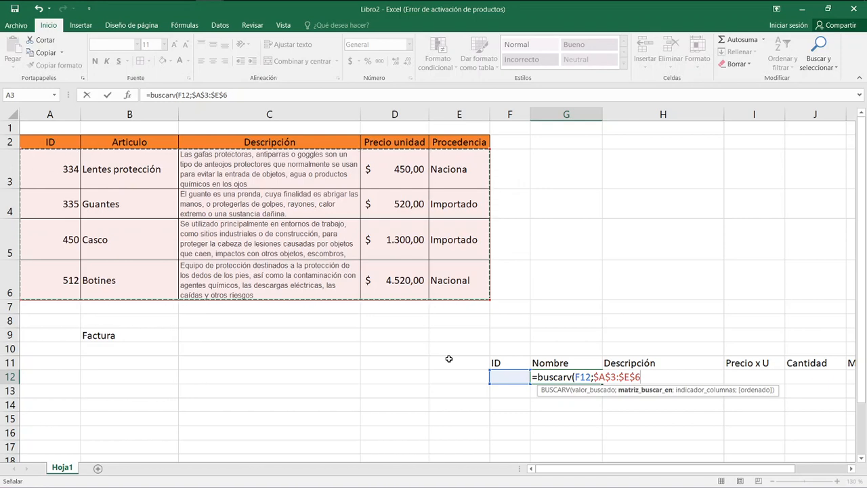
Set the BUSCARV column index to 2 so the formula returns the article name.
type(";")
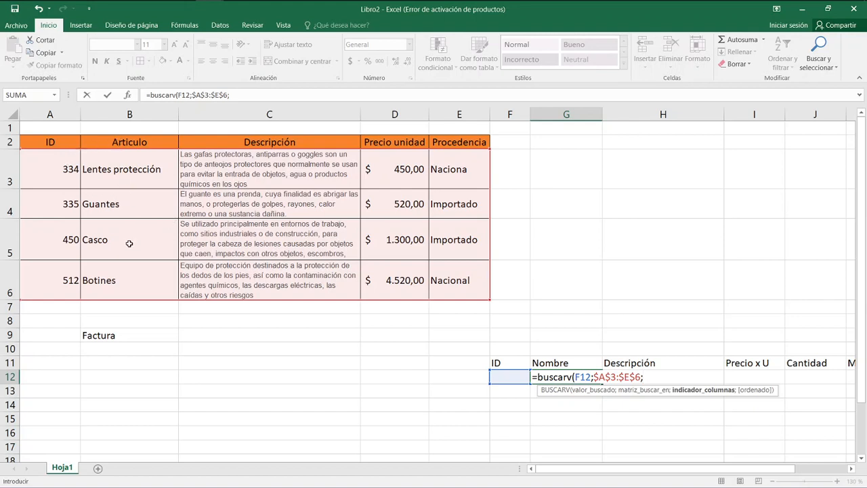
type("2;")
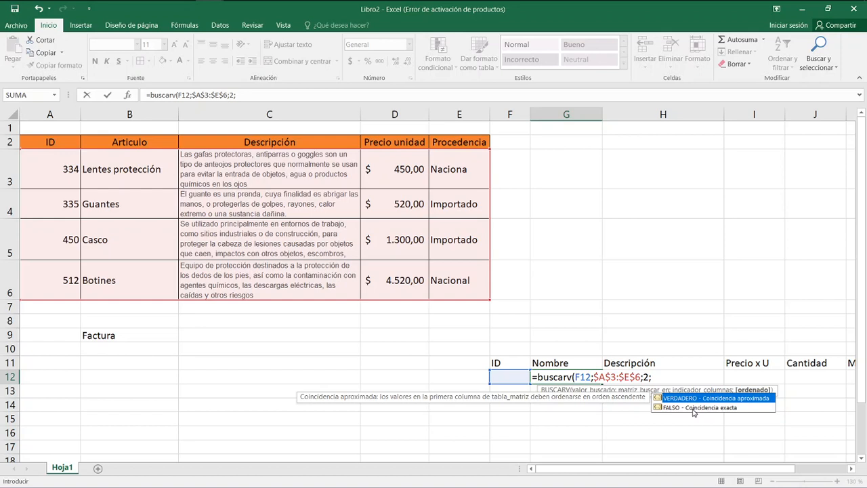
Complete the BUSCARV formula in G12 with FALSO for an exact match.
left_click(693, 408)
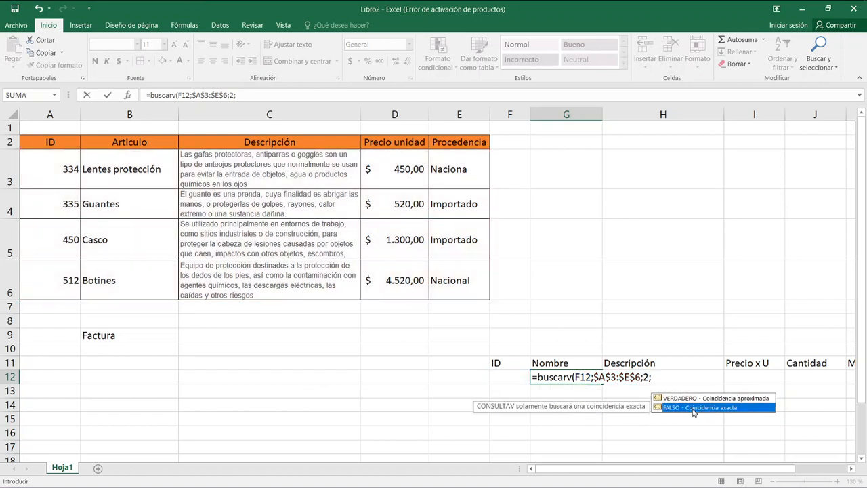
double_click(693, 408)
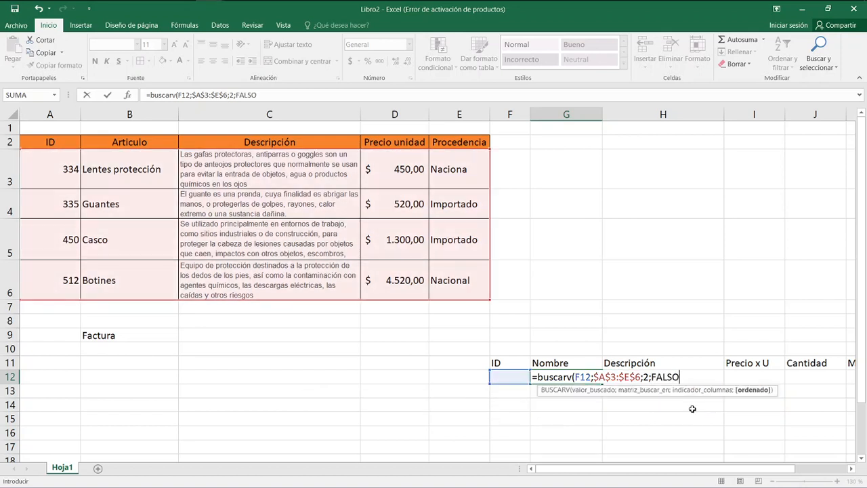
type(")")
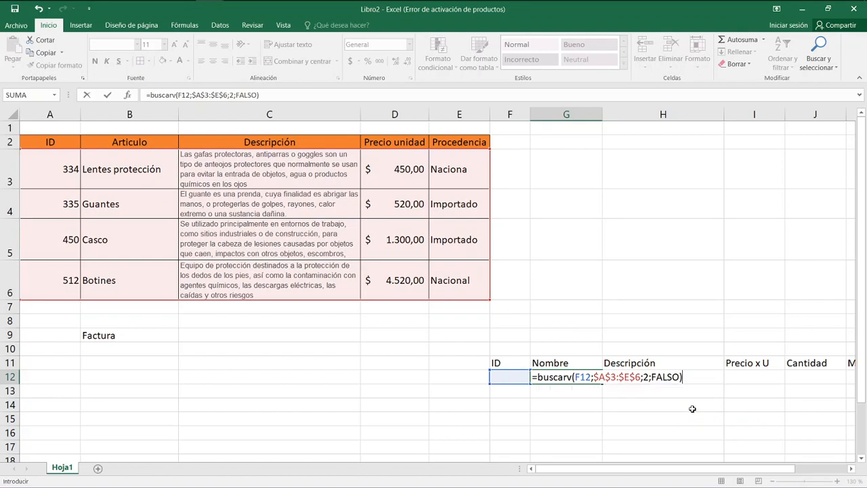
key("Return")
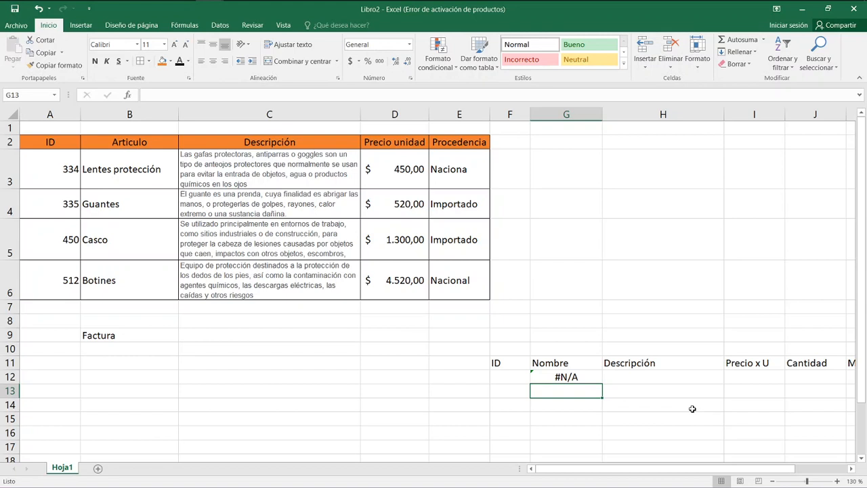
Test the name lookup by entering the ID 335 in F12.
key("Up")
key("Left")
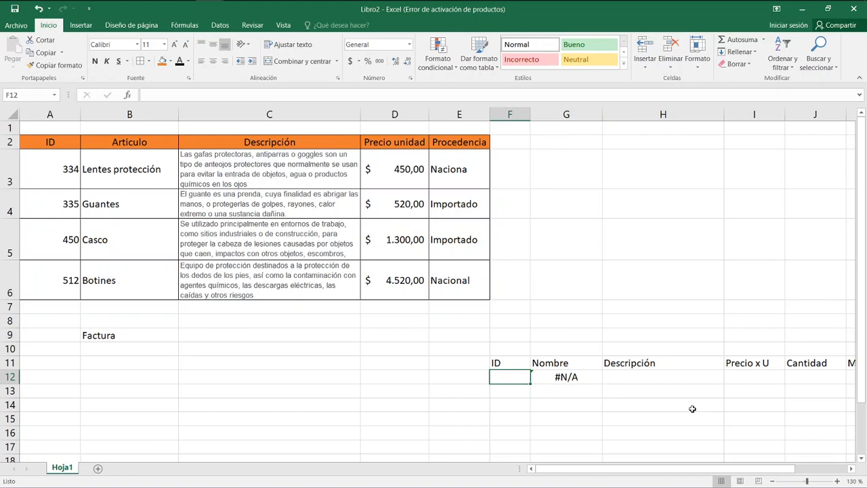
type("335")
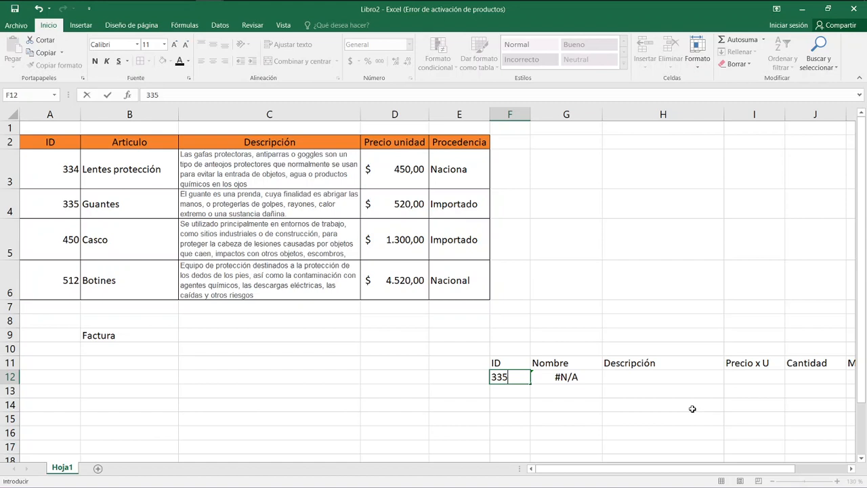
key("Return")
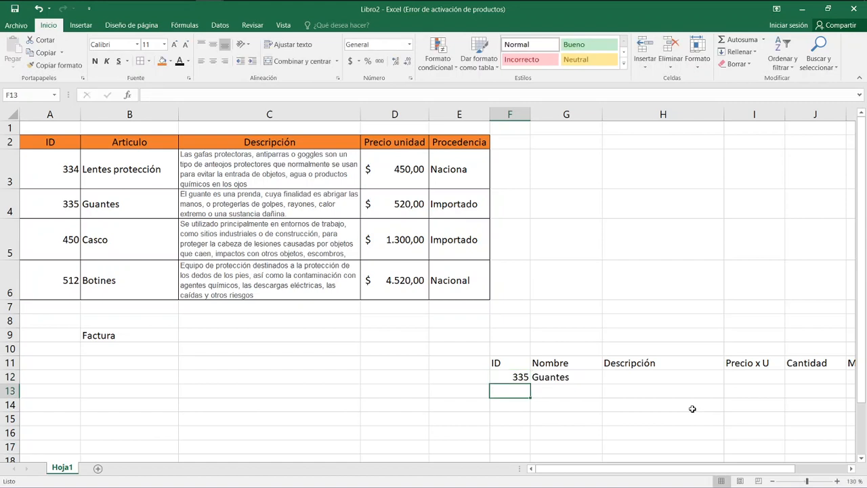
Replace the ID in F12 with 450 to test the lookup with another article.
key("Up")
type("4580")
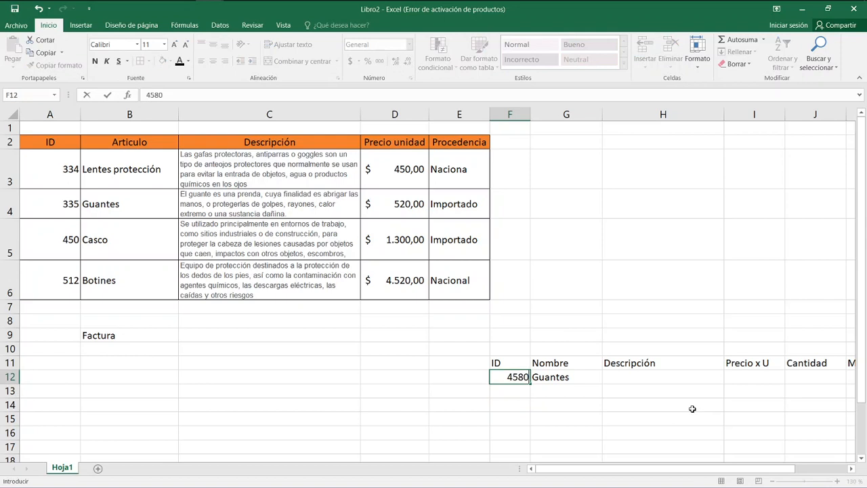
key("BackSpace")
key("BackSpace")
type("0")
key("Return")
Enter 2211 in F12 to test the lookup with an ID missing from the price table.
key("Up")
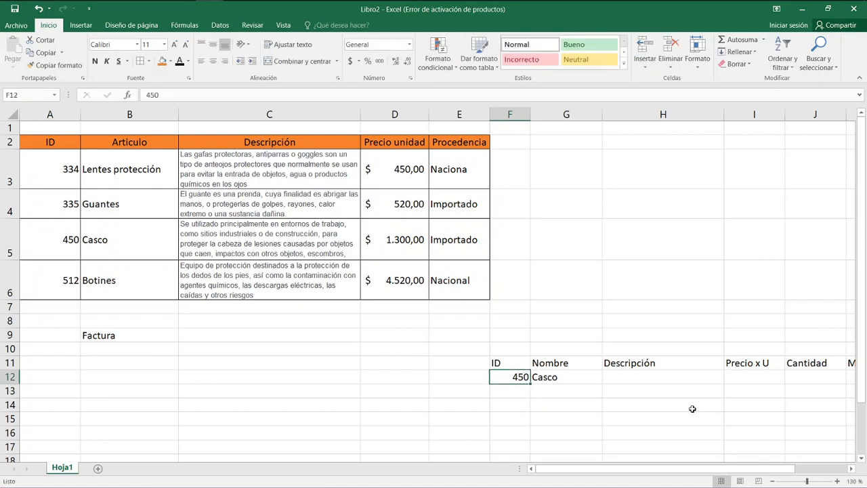
type("2211")
key("Return")
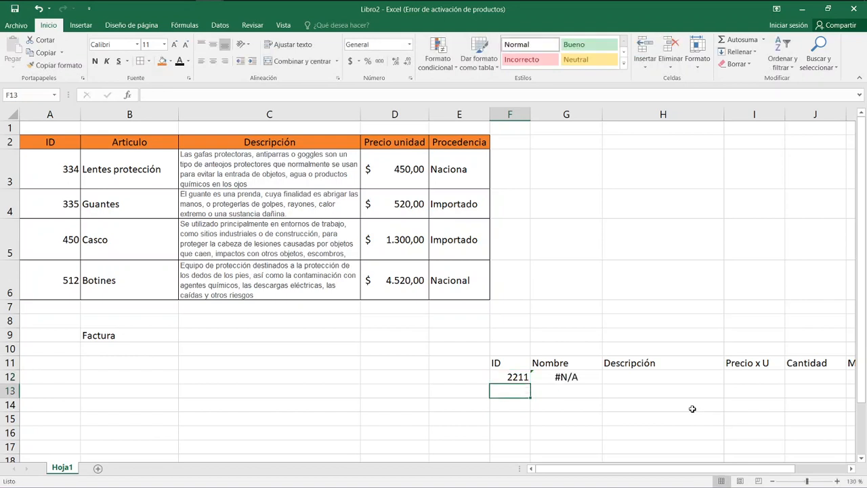
Set the ID in F12 to 334 and widen column G to fit the full article name.
key("Up")
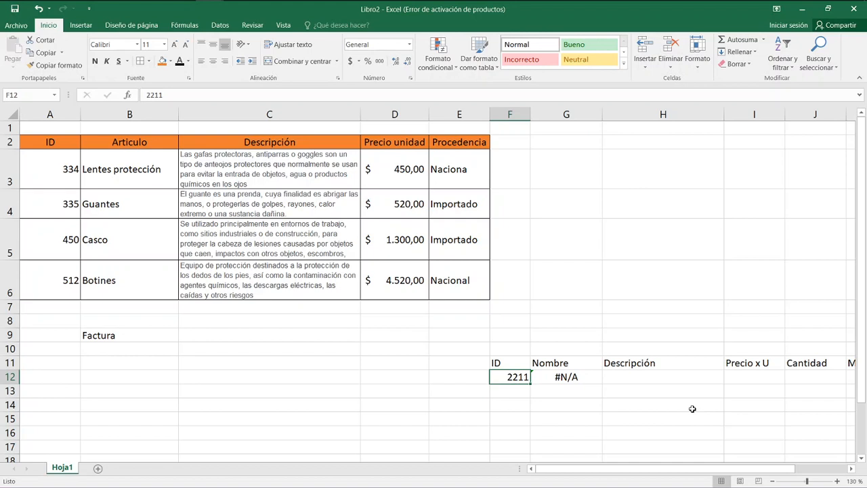
type("334")
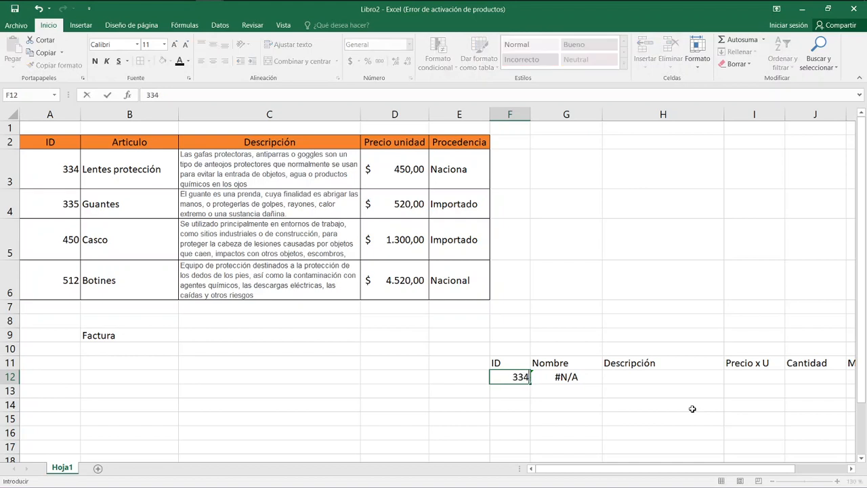
key("Return")
key("Right")
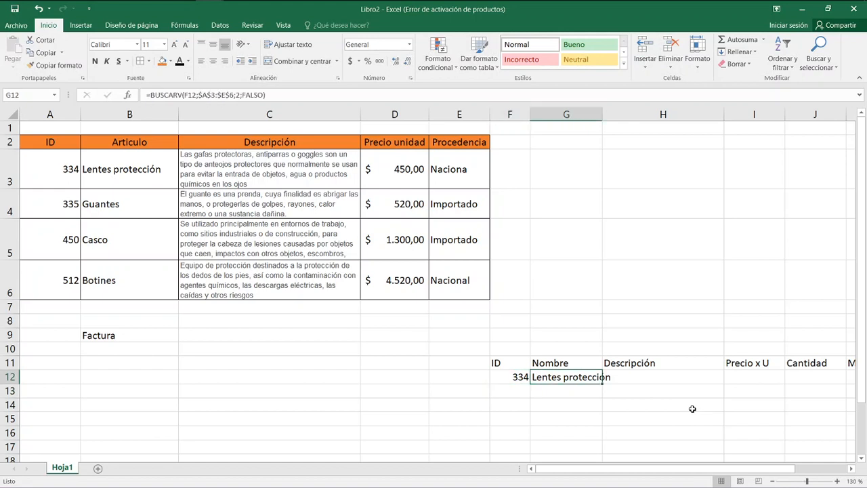
left_click_drag(602, 114, 615, 115)
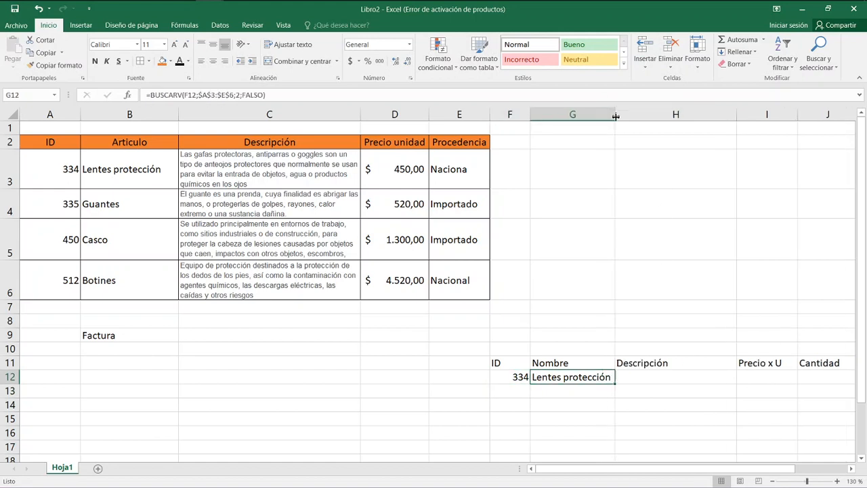
Review the arguments of the BUSCARV formula in G12 without changing them.
left_click(642, 380)
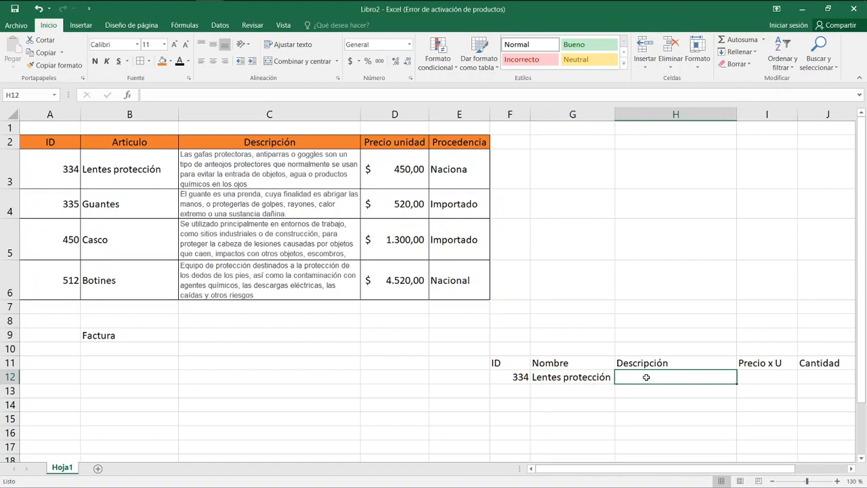
left_click(602, 377)
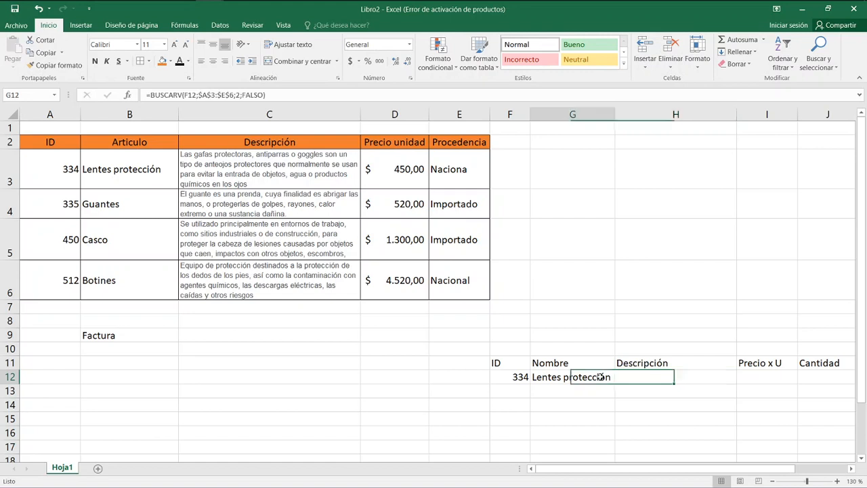
double_click(601, 377)
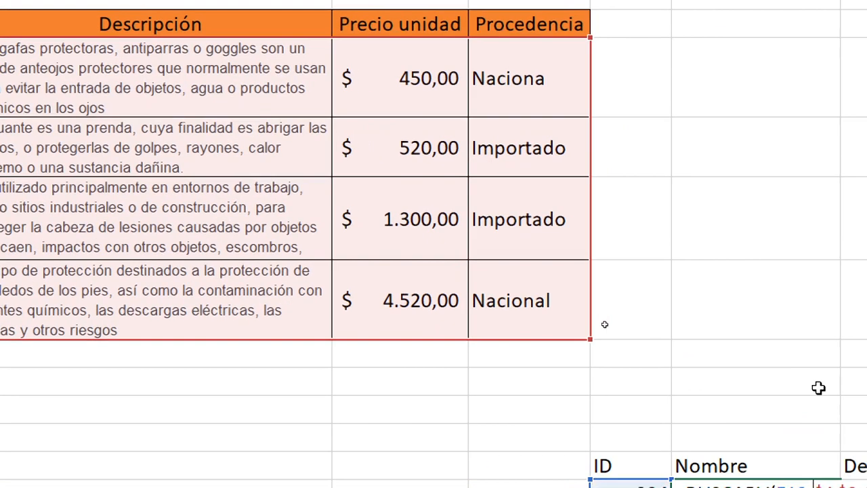
key("Return")
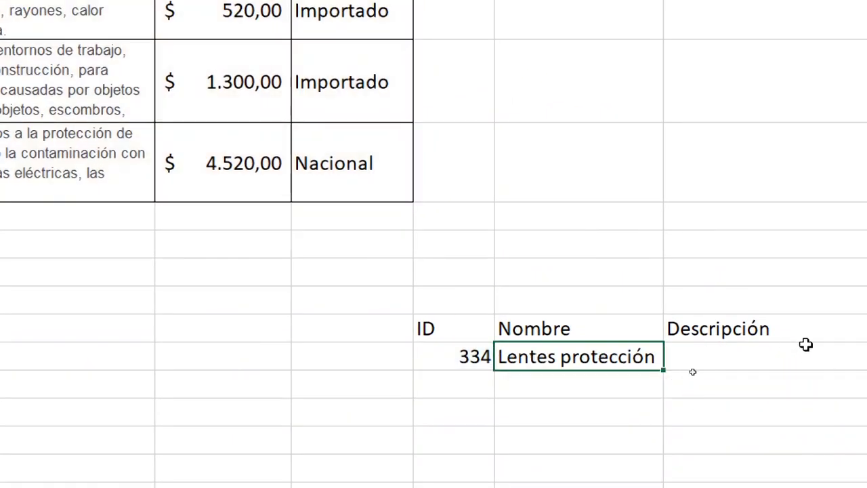
Start a BUSCARV formula in H12 under Descripción, using the ID cell F12 as the lookup value.
left_click(526, 338)
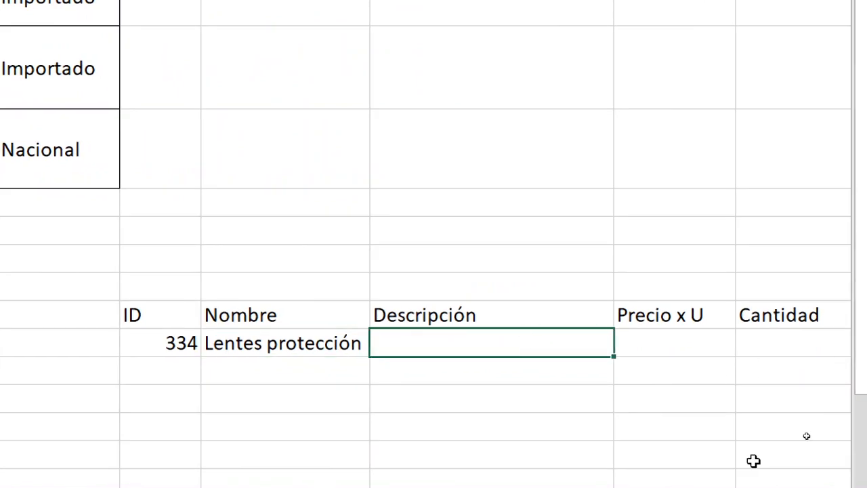
type("=busca")
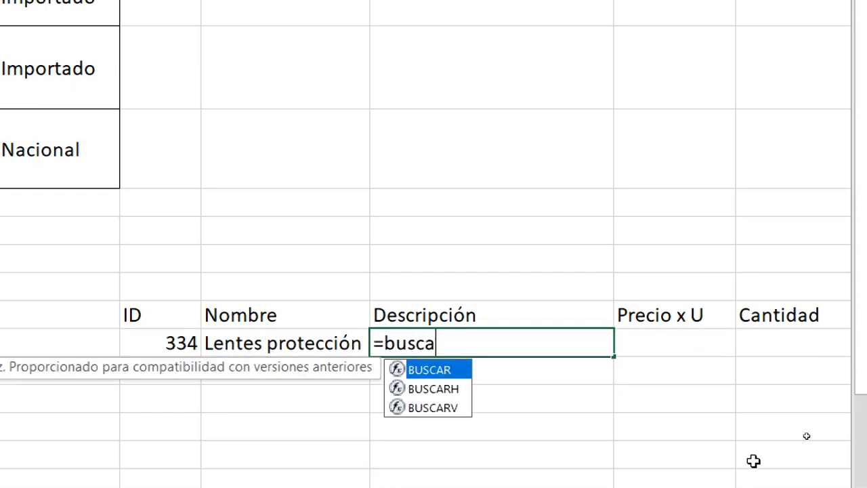
type("rv")
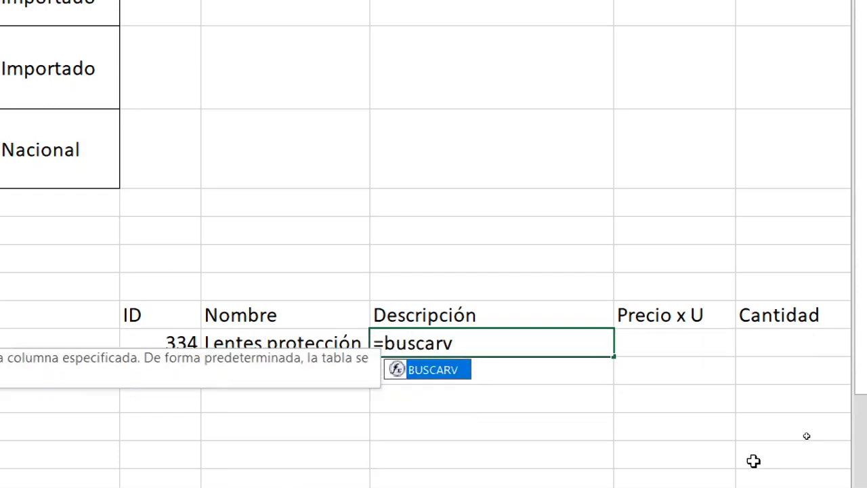
type("(")
key("Left")
key("Left")
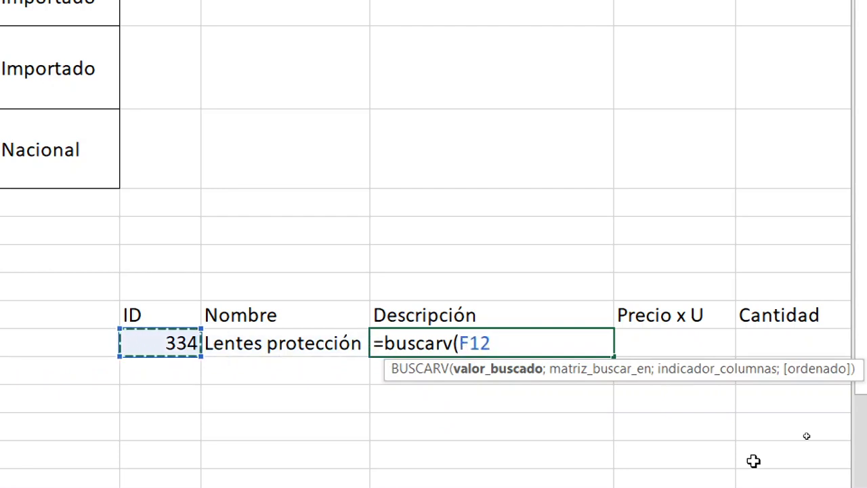
Set the H12 formula's lookup table to the price table range as an absolute reference, $A$3:$E$6.
type(";")
key("Right")
key("Left")
key("Left")
key("Left")
key("Left")
key("Left")
key("Left")
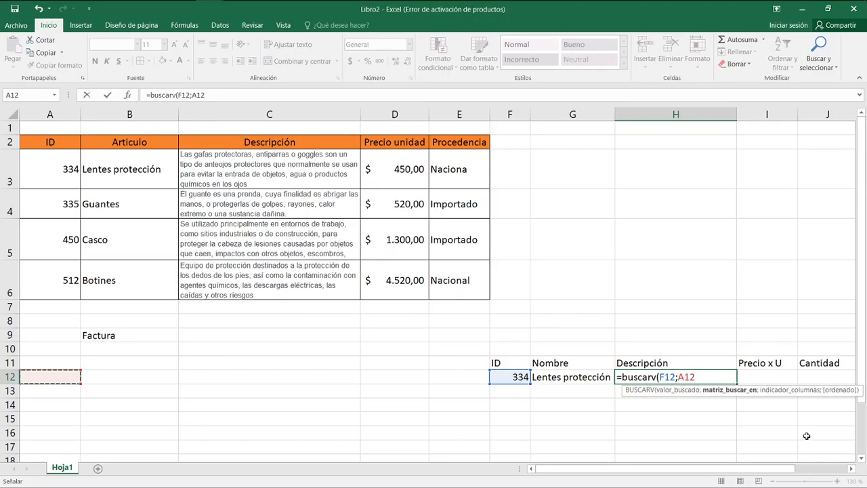
key("Up")
key("Up")
key("Up")
key("Up")
key("Up")
key("Up")
key("Up")
key("Up")
key("Up")
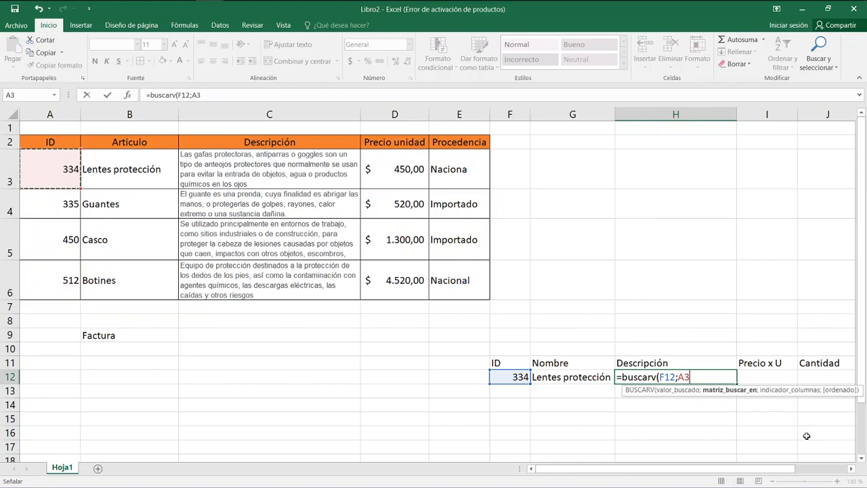
key("Up")
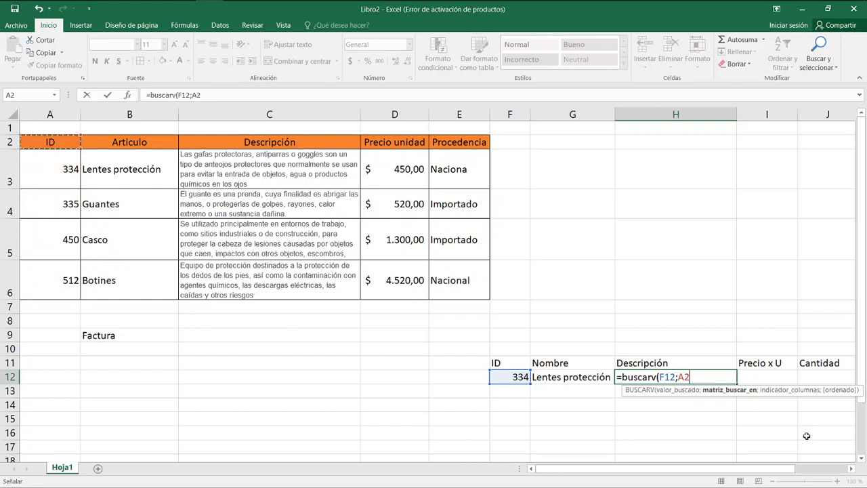
key("Down")
key("shift+Right")
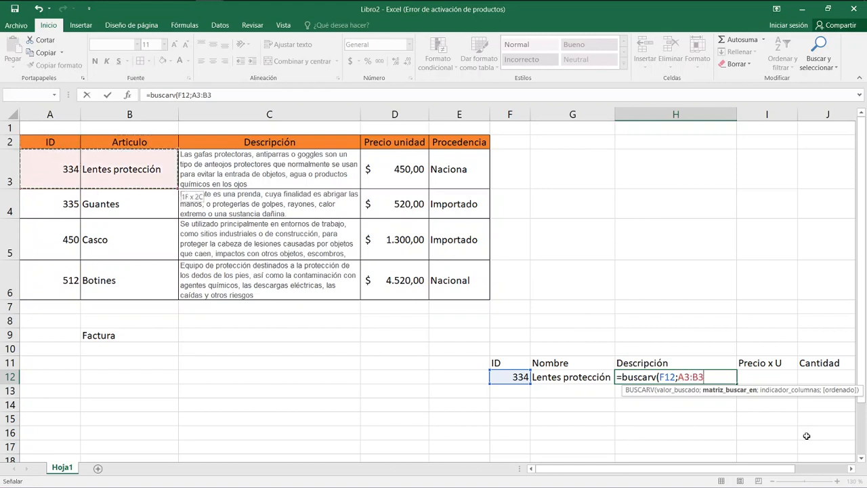
key("shift+Right")
key("shift+Right")
key("shift+Down")
key("shift+Down")
key("shift+Down")
key("shift+Right")
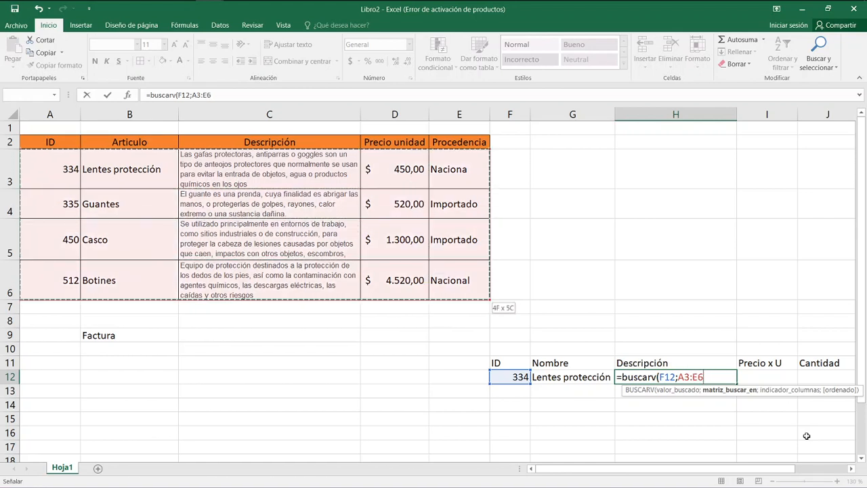
key("F4")
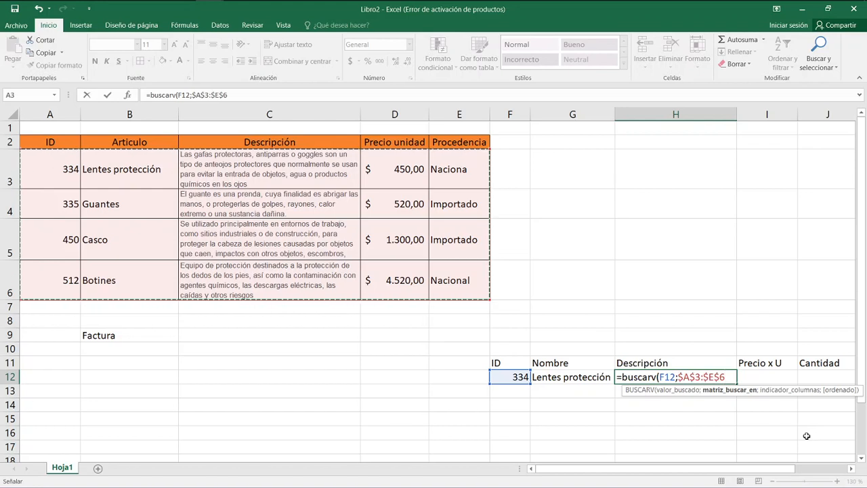
Finish the H12 formula with column index 3 for the description and FALSO for an exact match.
type(";")
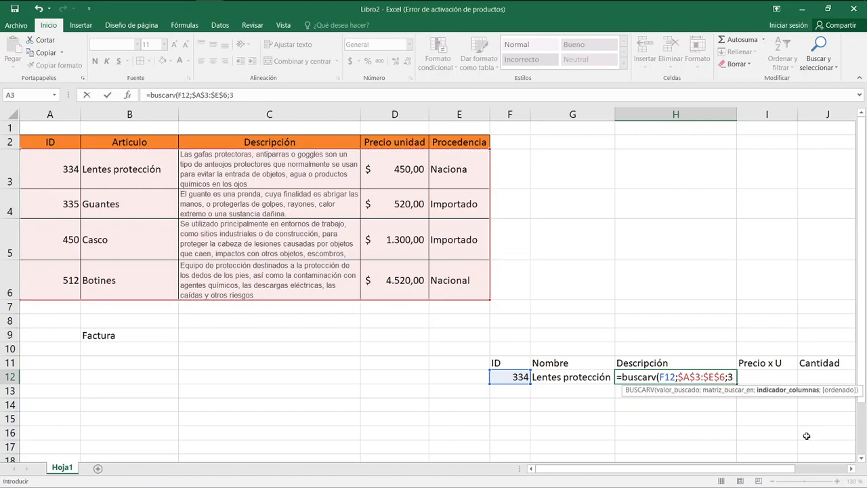
type("3;")
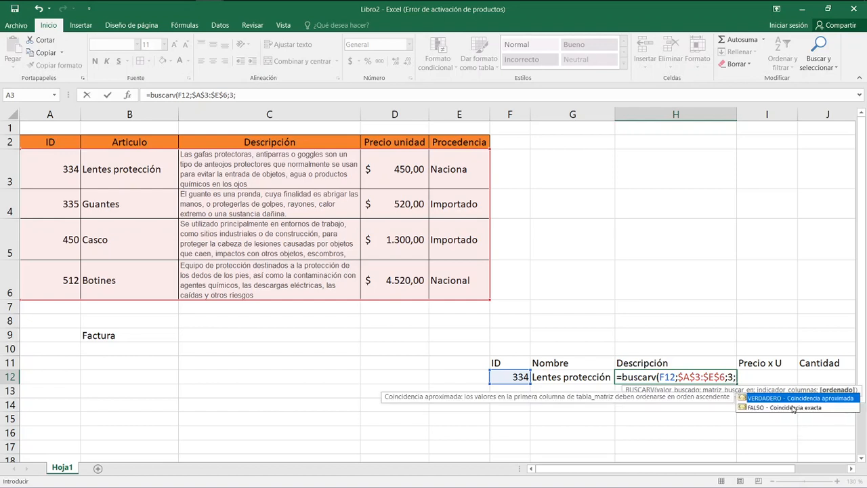
double_click(793, 408)
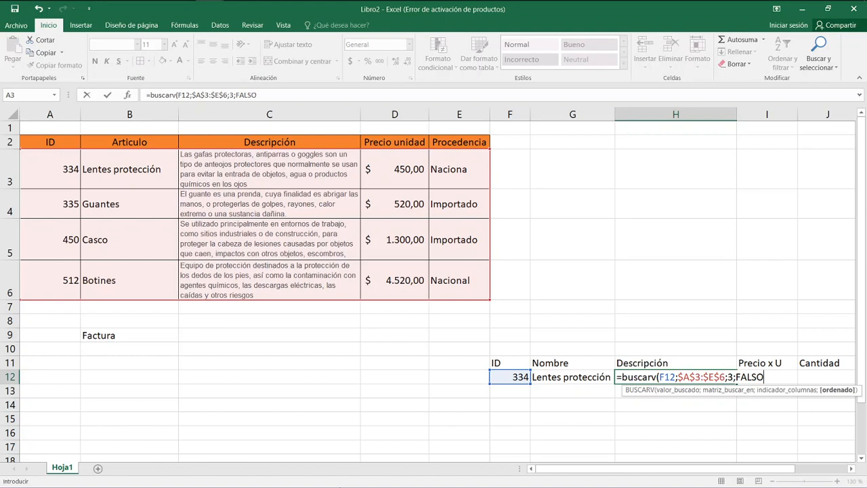
key("Return")
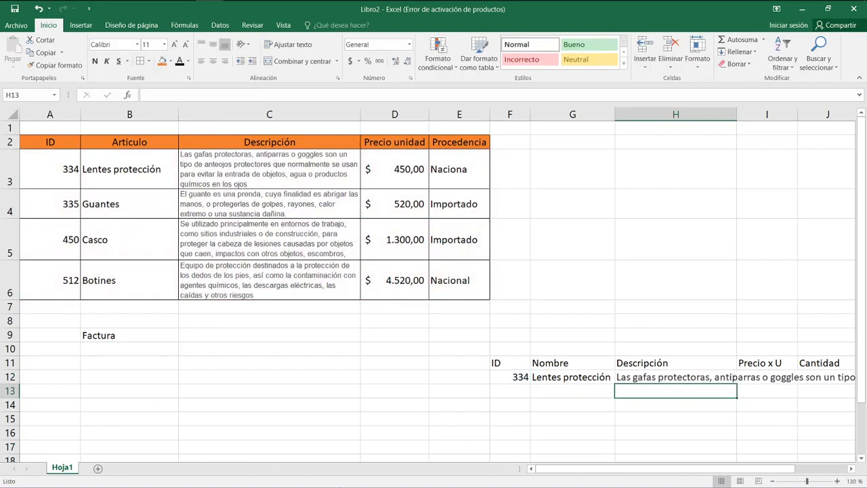
key("Up")
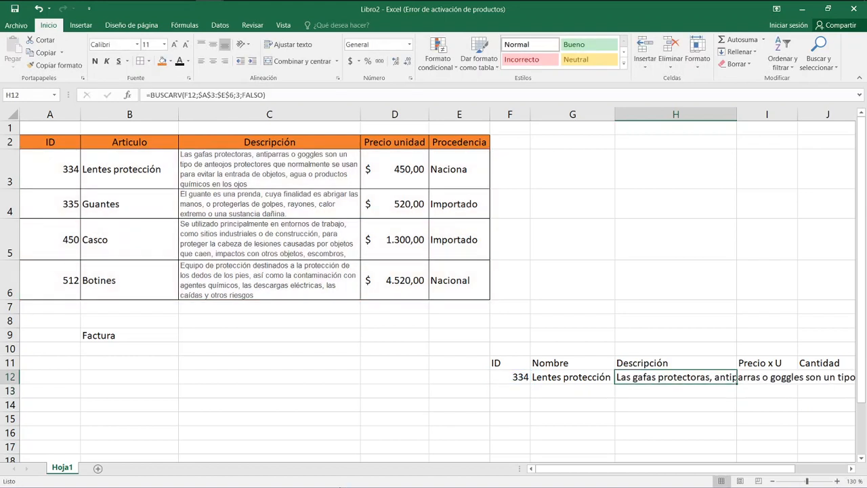
Copy the cell format of the first description in the price table, C3, onto the looked-up description in H12.
left_click(288, 184)
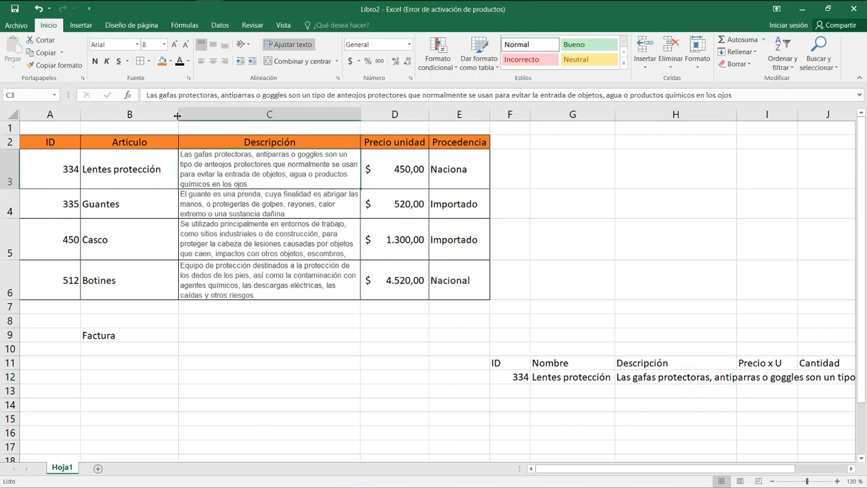
left_click(54, 65)
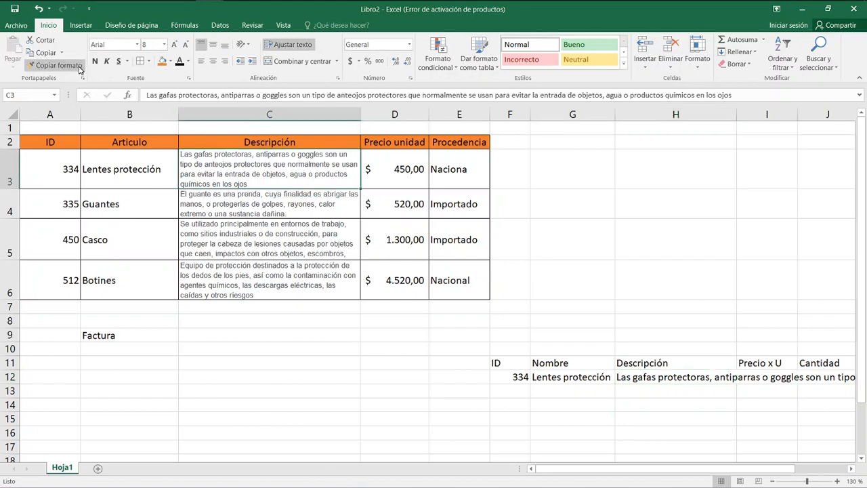
left_click(676, 377)
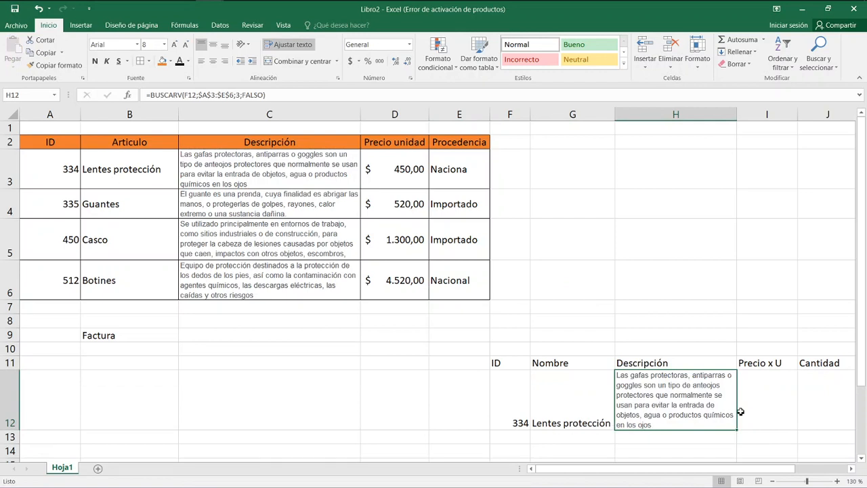
Fill the BUSCARV formula from H12 into the adjacent cell I12 under Precio x U.
left_click(754, 396)
left_click(705, 408)
double_click(711, 395)
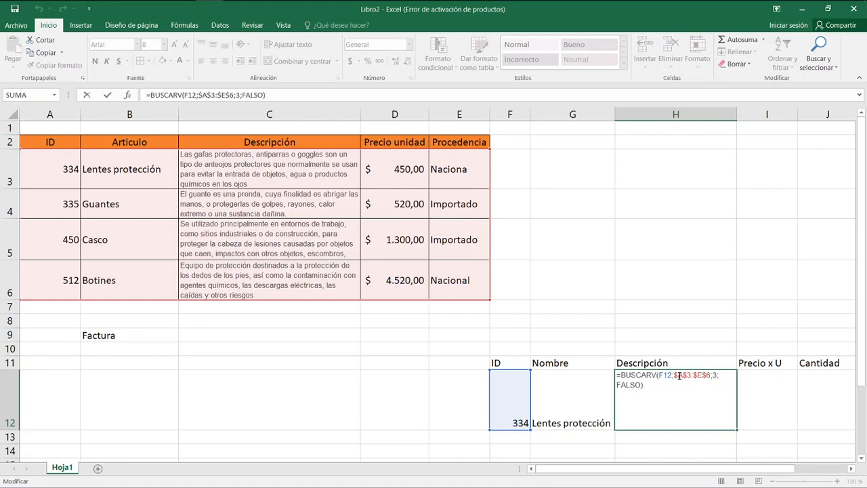
key("Escape")
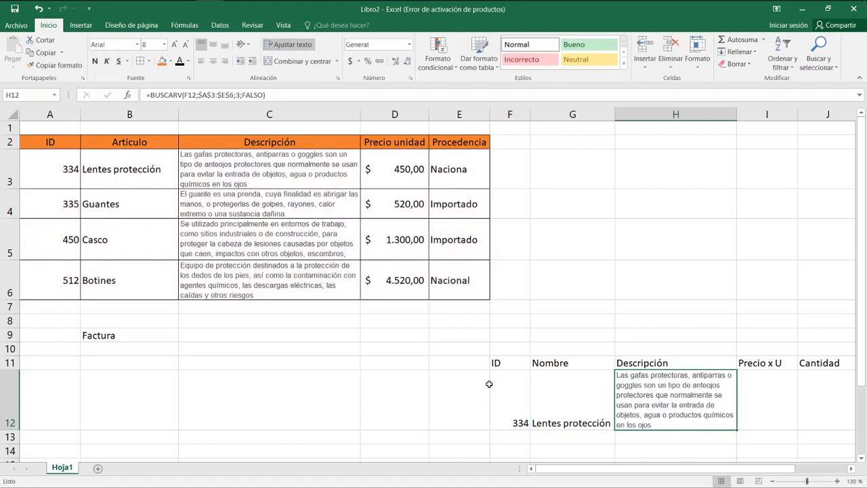
left_click_drag(738, 429, 779, 427)
scroll(777, 422, "down", 3)
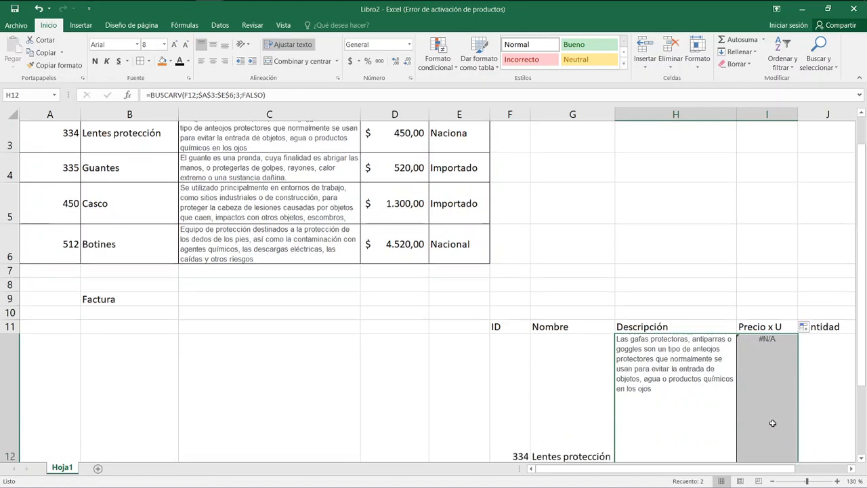
scroll(772, 422, "up", 2)
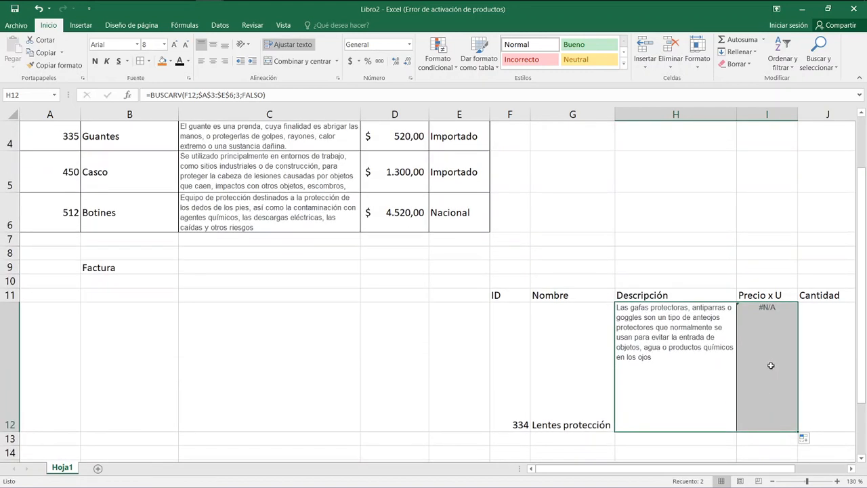
Change the lookup value of the I12 formula to the ID cell as an absolute reference, $F$12.
double_click(771, 365)
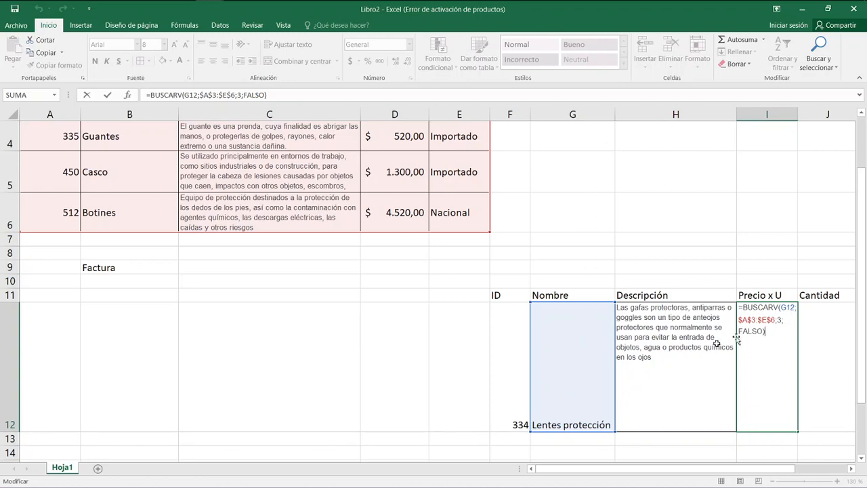
left_click(784, 307)
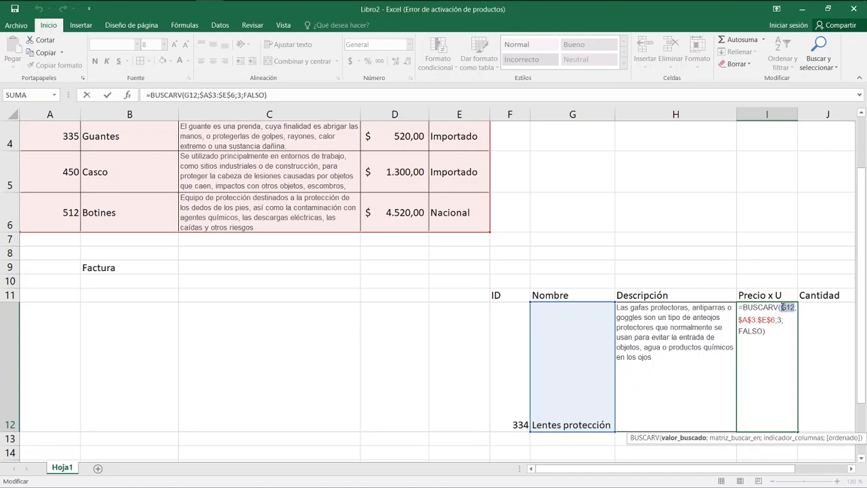
type("F12")
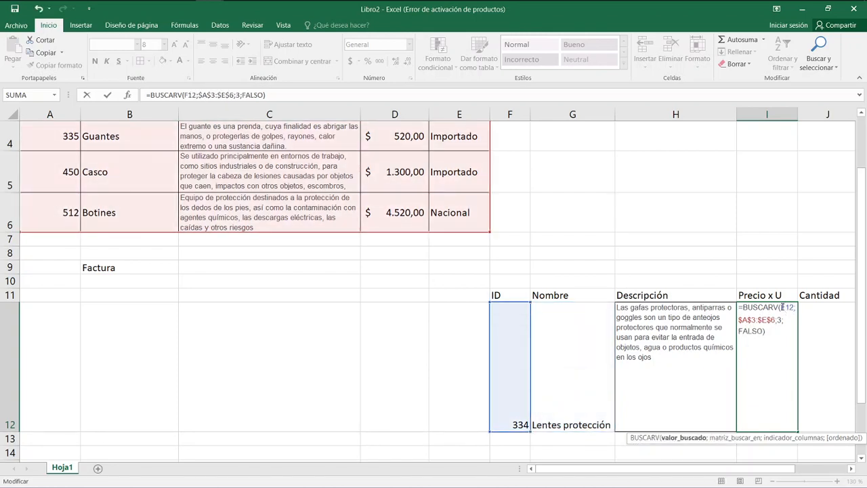
key("F4")
key("ctrl+Return")
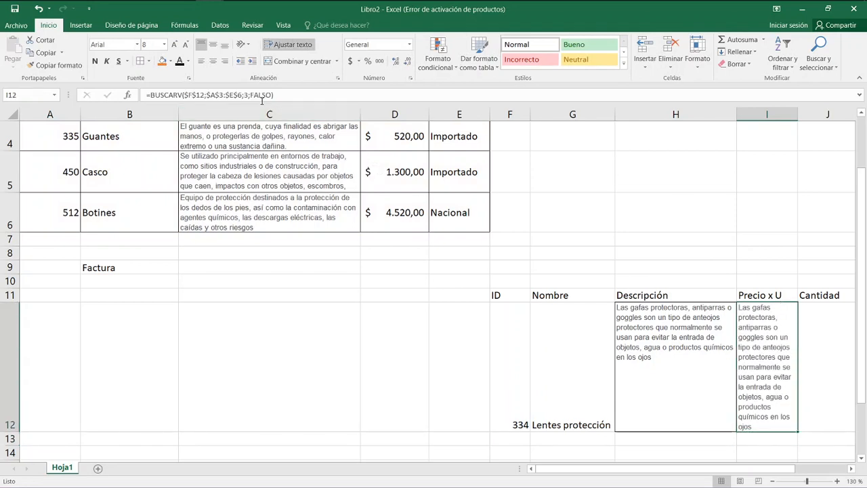
Set the column index of the I12 formula to 4 so that it returns the unit price.
left_click(247, 96)
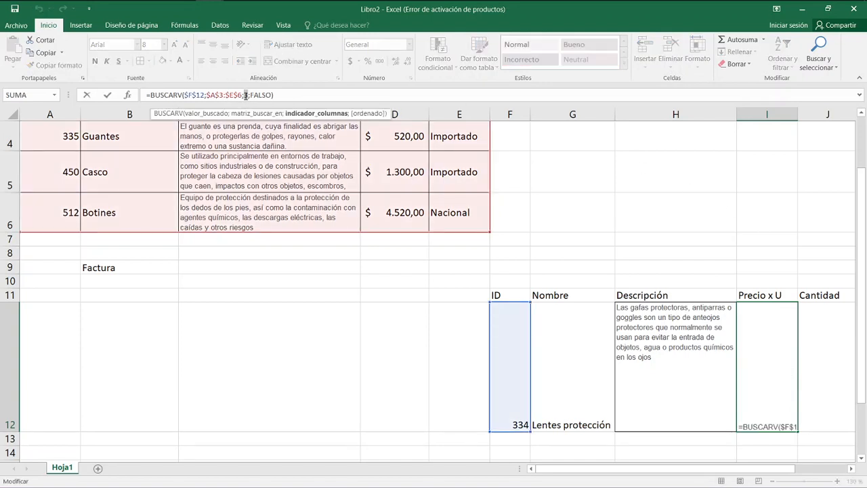
key("Return")
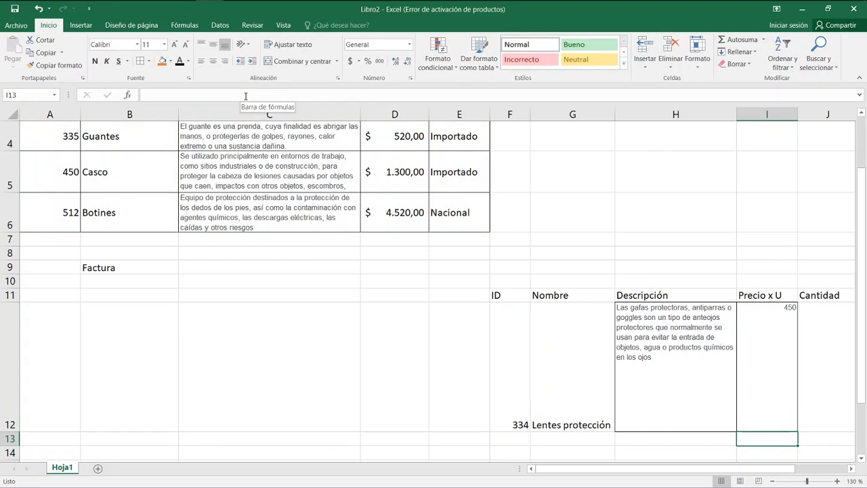
key("Up")
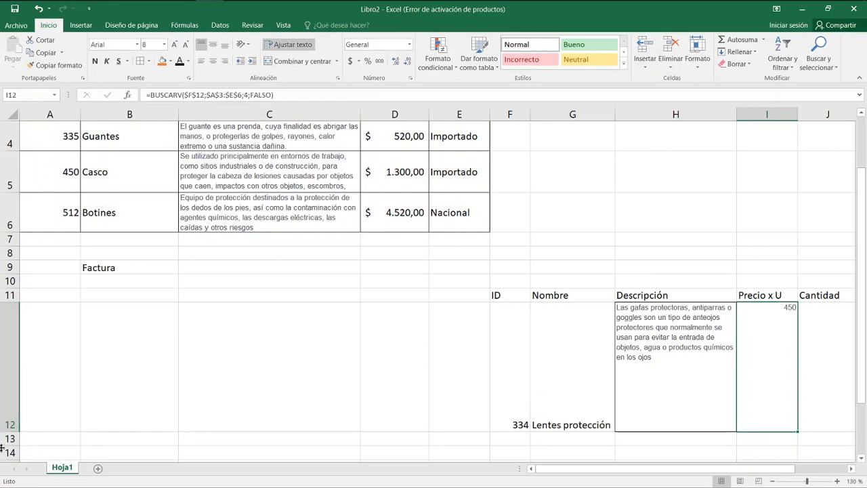
Reduce the height of row 12 and enter a quantity of 3 in J12 under Cantidad.
left_click_drag(12, 428, 23, 350)
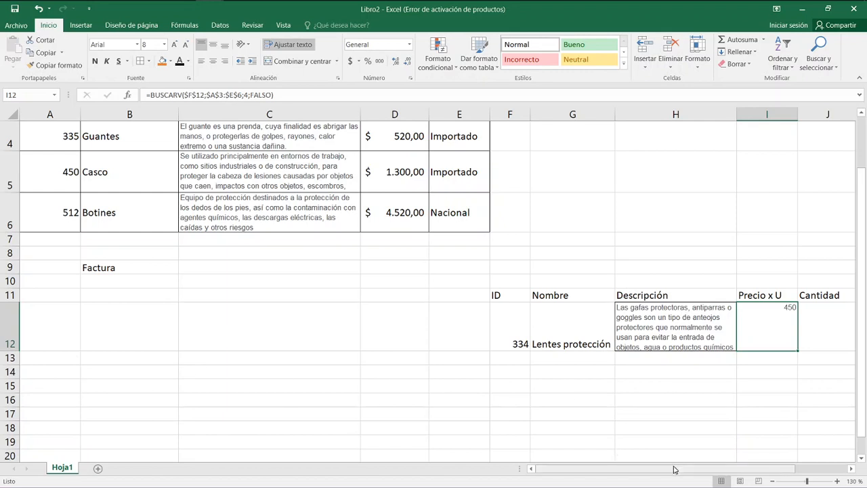
left_click_drag(676, 469, 750, 472)
left_click(674, 321)
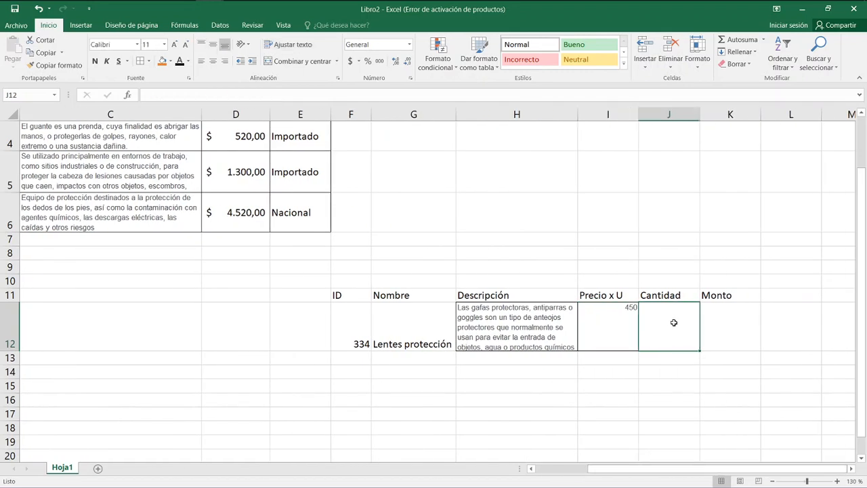
type("3")
key("Tab")
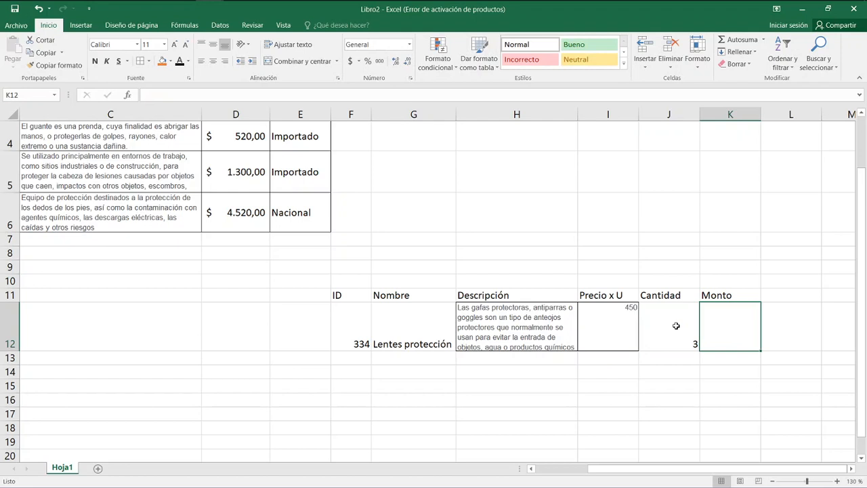
Calculate the Monto in K12 by multiplying quantity by unit price with the formula =J12*I12.
type("=")
left_click(676, 325)
type("*")
key("Left")
key("Left")
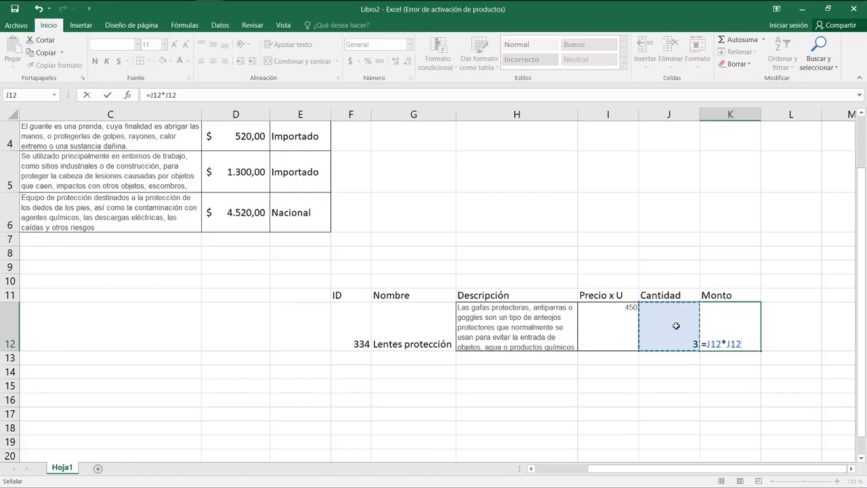
type("*")
key("Return")
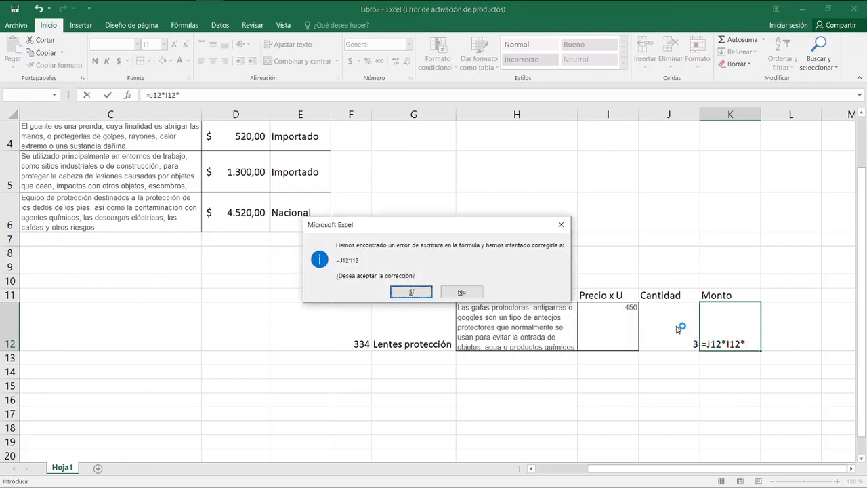
key("Return")
key("Up")
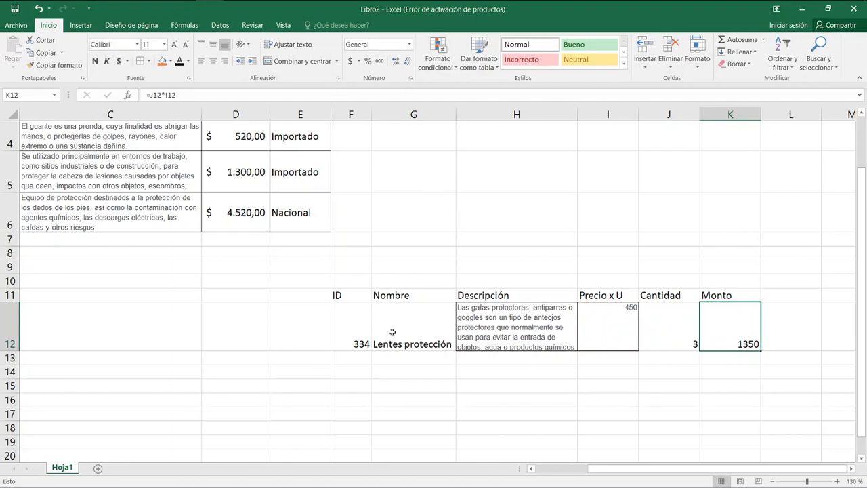
Center the contents of F12:G12 and I12:K12 both horizontally and vertically.
left_click_drag(364, 332, 400, 333)
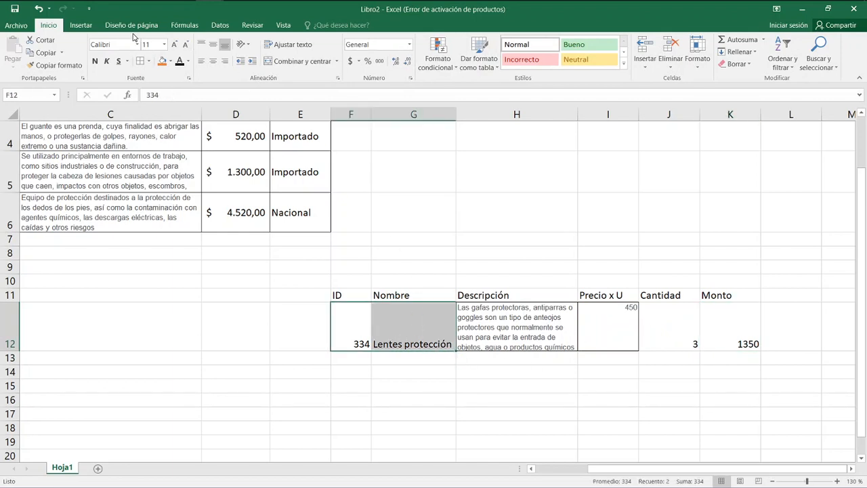
left_click(213, 61)
left_click(213, 44)
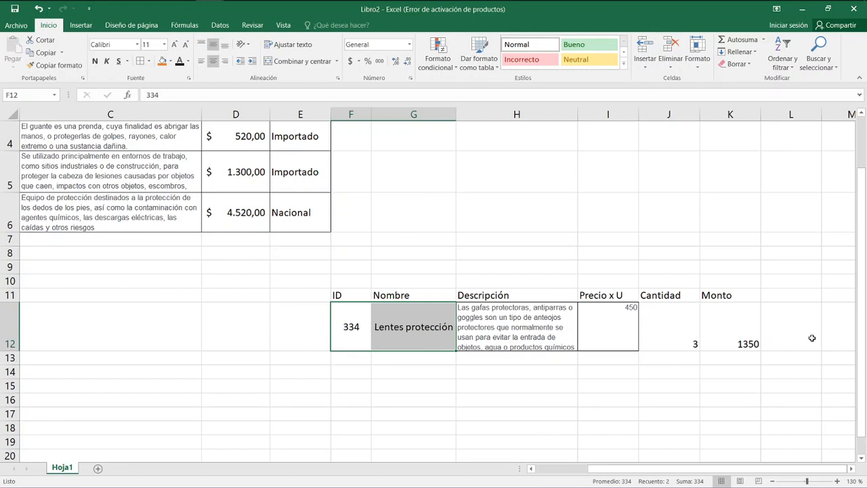
left_click_drag(627, 327, 725, 330)
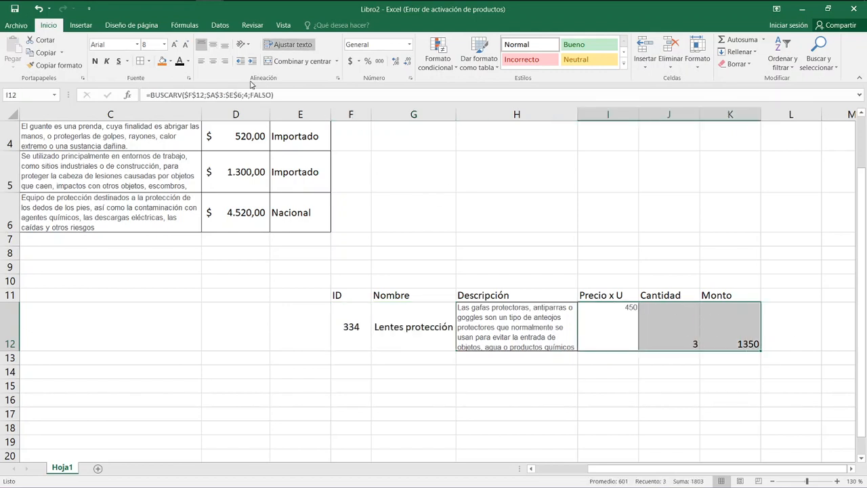
left_click(212, 61)
left_click(212, 44)
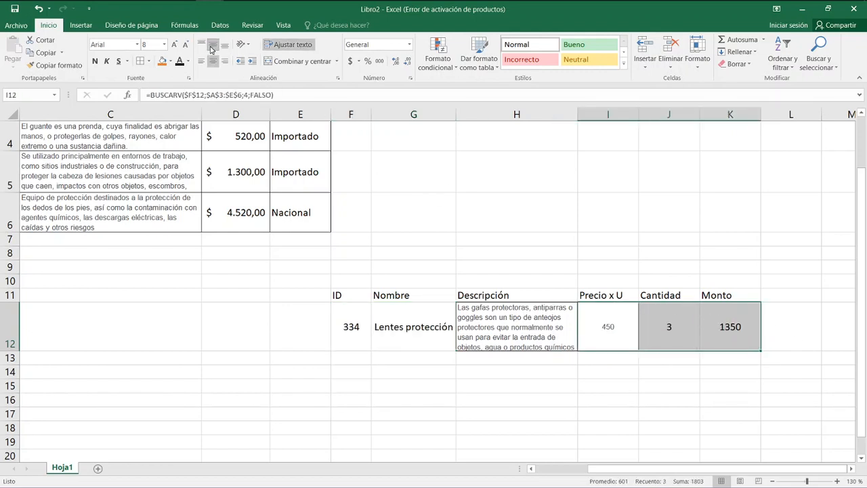
Copy the accounting format of the price in D6 onto the unit price in I12.
left_click(629, 332)
left_click(657, 332)
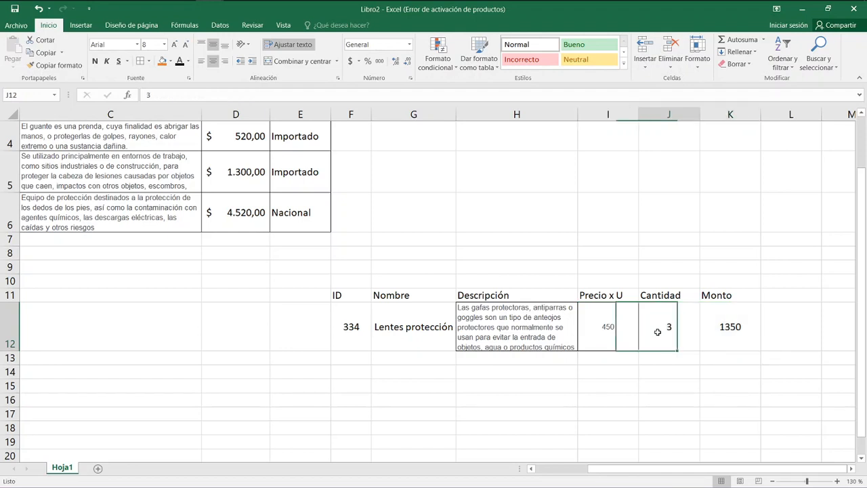
left_click(236, 213)
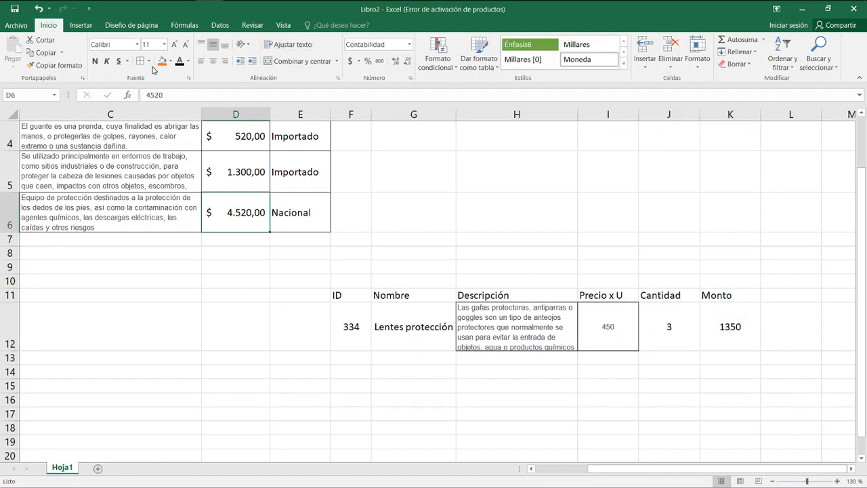
left_click(48, 65)
left_click(607, 328)
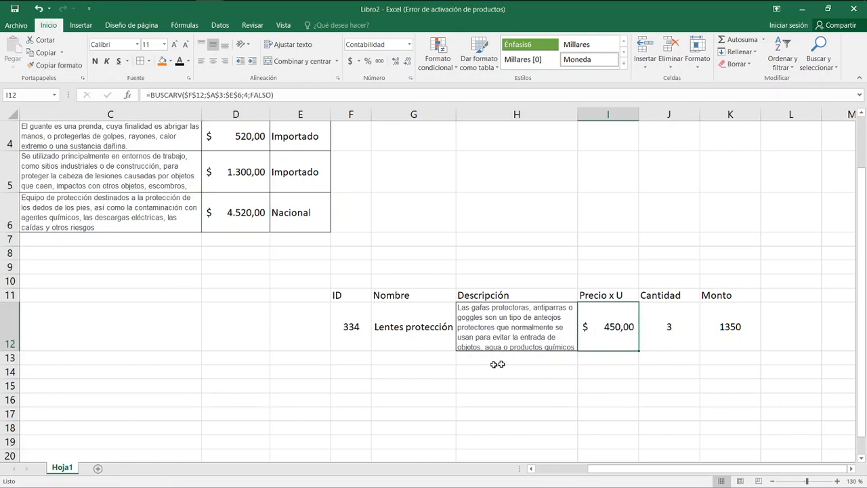
Copy the accounting format of the unit price in I12 onto the Monto amount in K12.
left_click(664, 340)
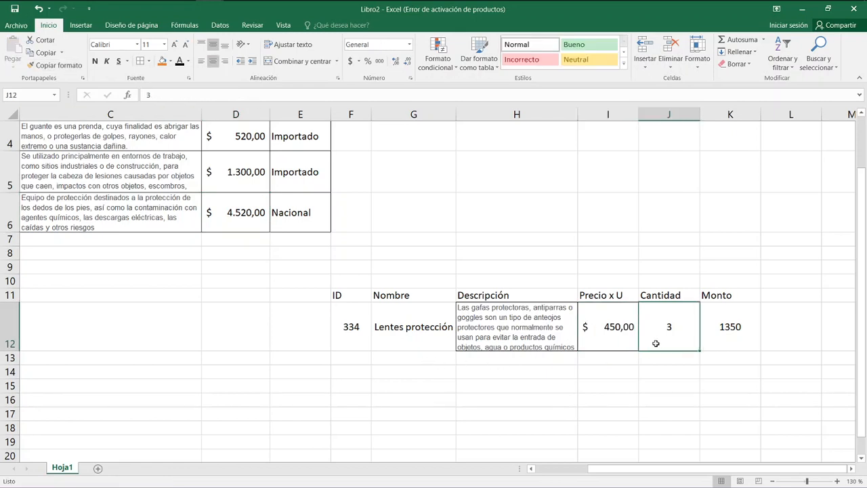
left_click(618, 326)
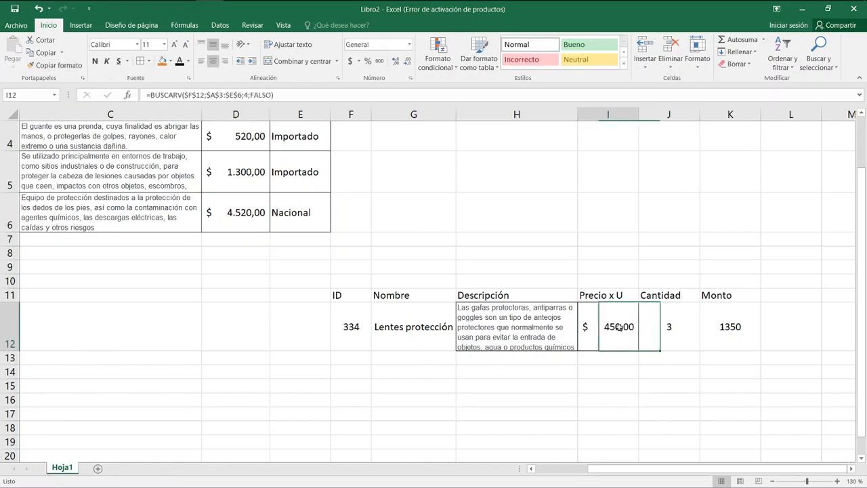
left_click(724, 330)
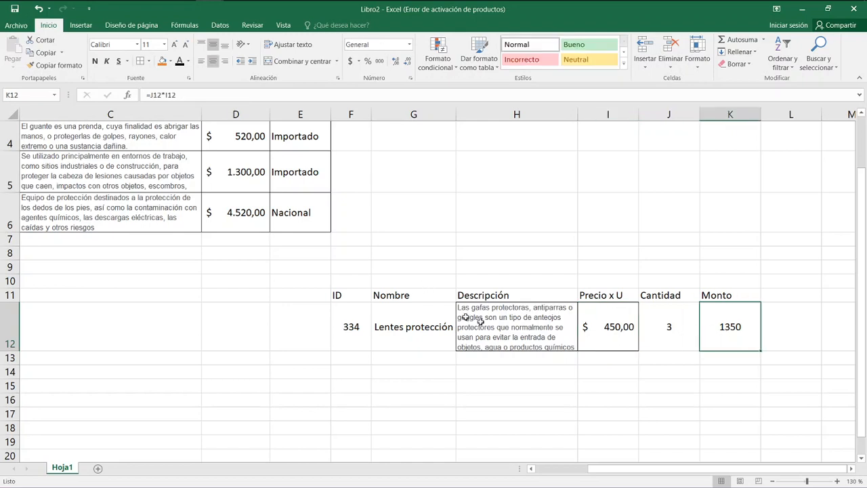
left_click(606, 325)
left_click(54, 65)
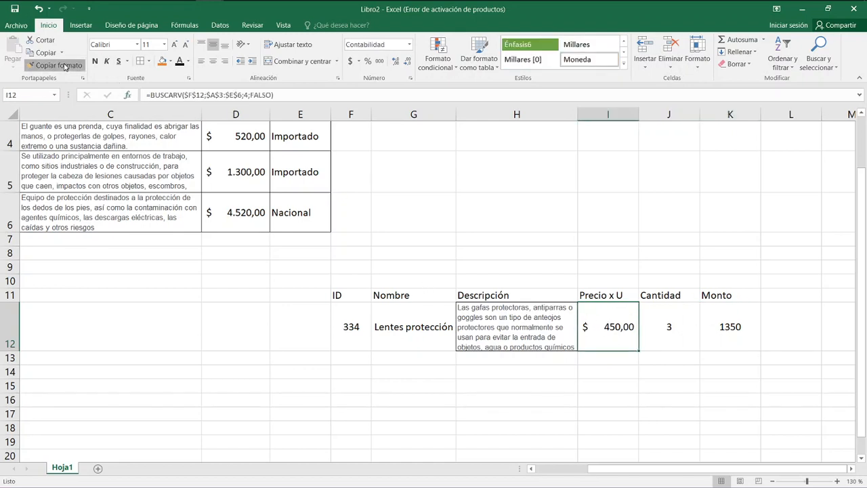
left_click(732, 326)
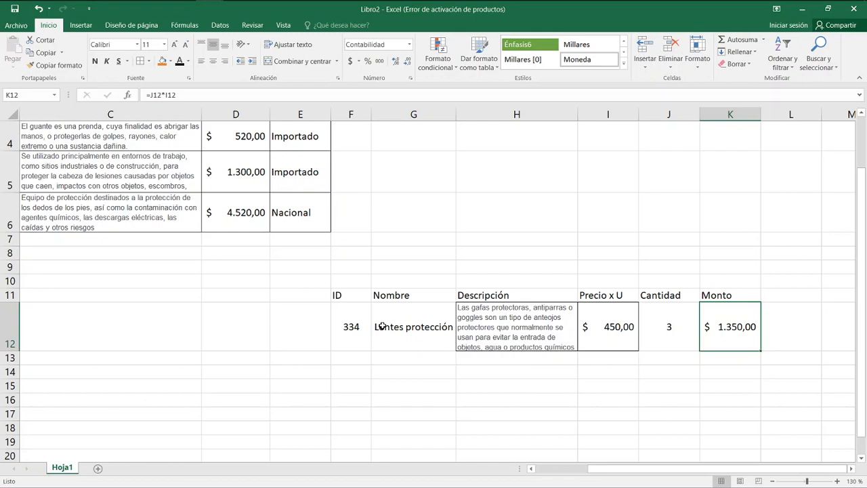
Fill the invoice header cells F11:K11 with orange.
left_click_drag(353, 296, 711, 299)
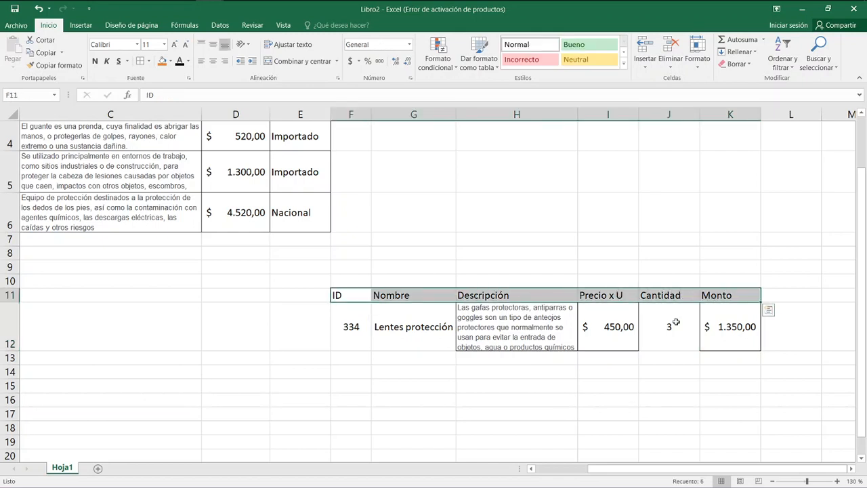
left_click(162, 61)
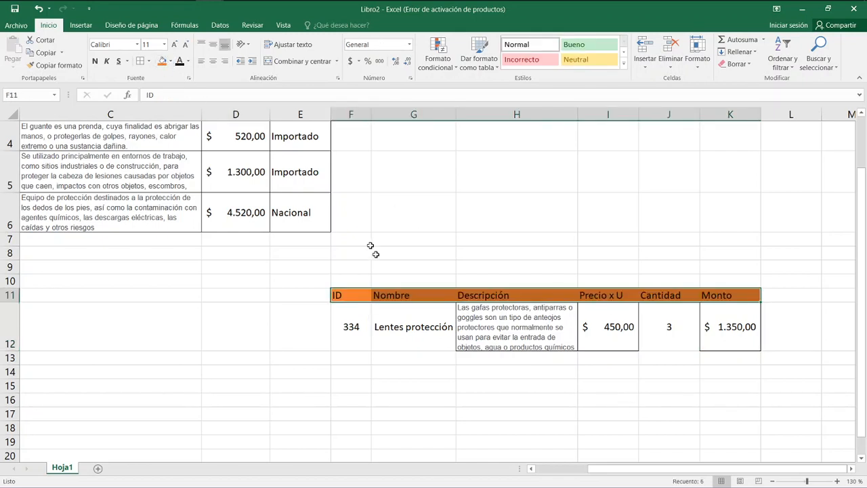
Apply borders to every cell of the invoice table F11:K12.
left_click(363, 313)
left_click_drag(353, 291, 720, 348)
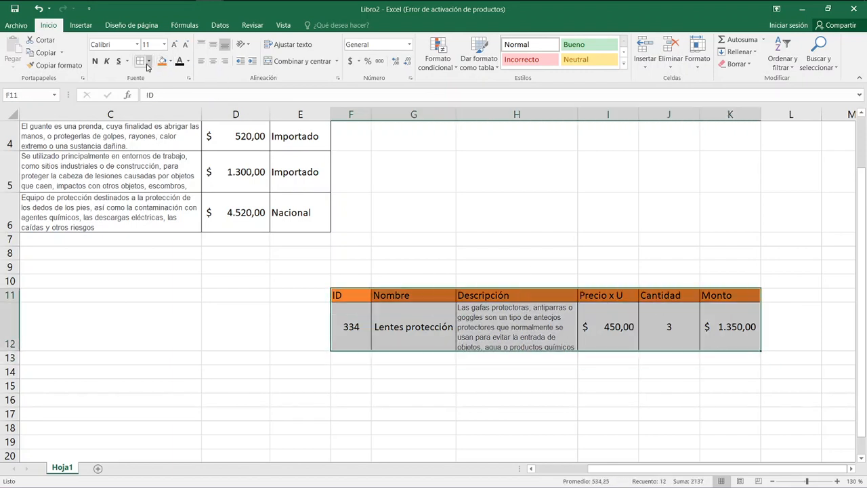
left_click(350, 381)
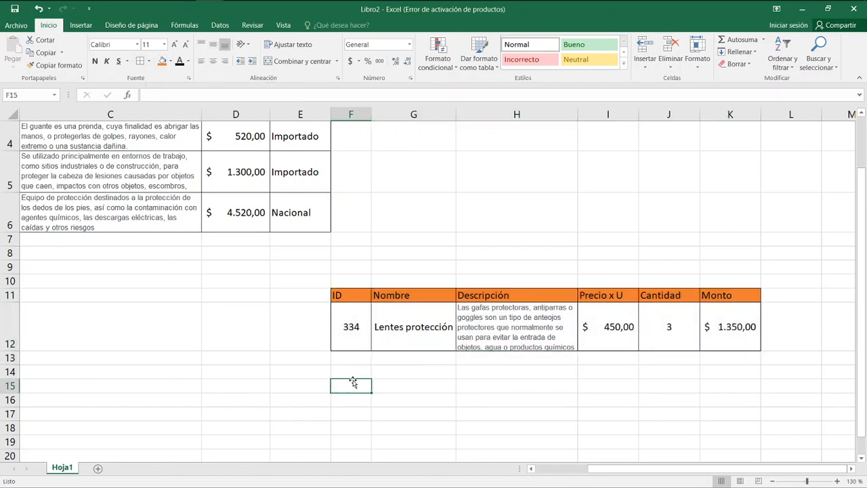
Set the invoice's article ID in F12 to 335.
left_click(349, 337)
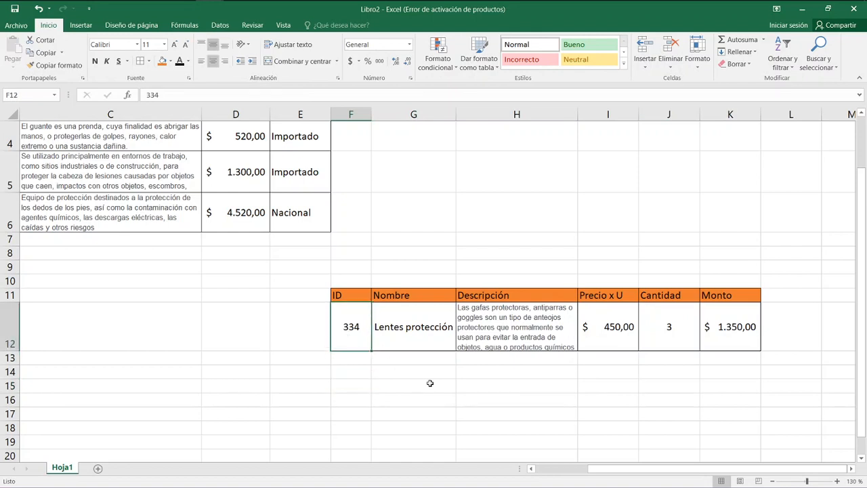
type("335")
key("Return")
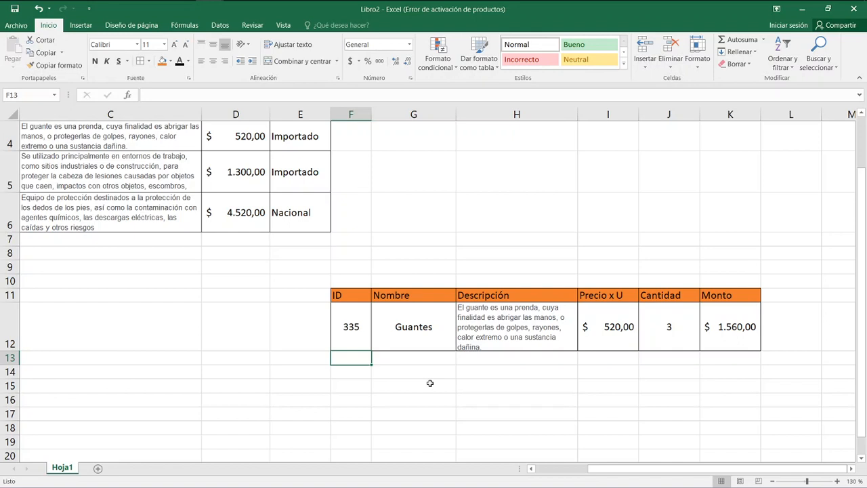
key("Up")
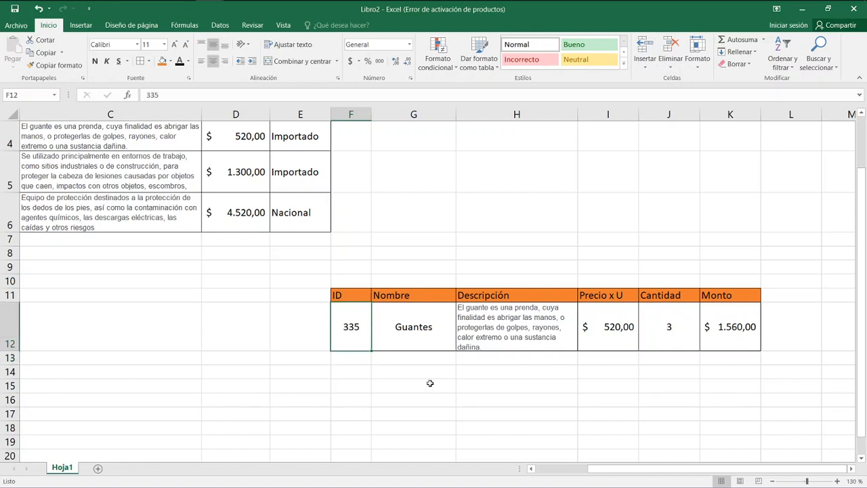
Compare the article price list with the ID, name, description and price in the invoice row.
key("Left")
key("Left")
key("Left")
key("Left")
key("Left")
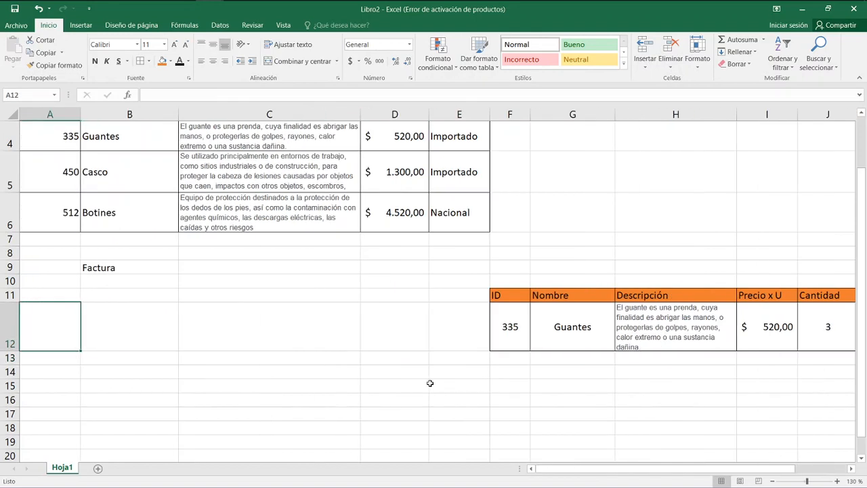
key("Up")
key("Up")
key("Up")
key("Up")
key("Up")
key("Up")
key("Up")
key("Up")
key("Up")
key("Up")
key("Up")
key("Down")
key("Down")
key("Down")
key("Down")
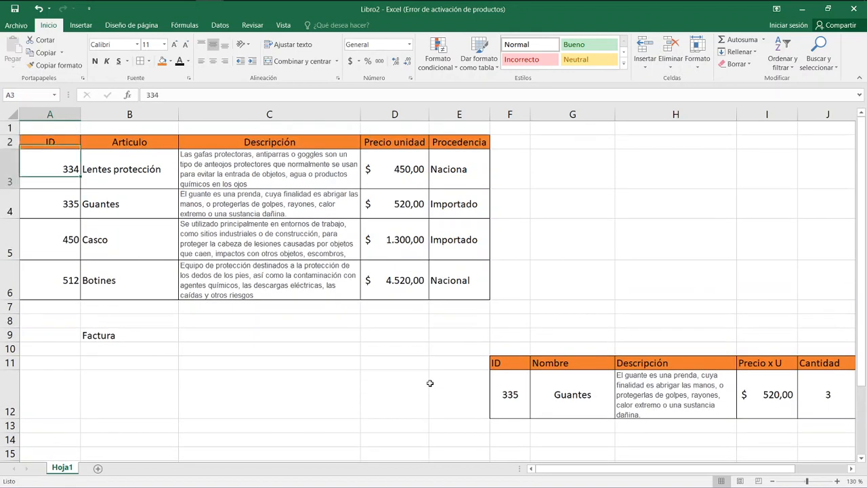
key("Right")
key("Right")
key("Right")
key("Right")
key("Right")
key("Right")
key("Right")
key("Right")
key("Right")
key("Right")
key("Right")
key("Right")
key("Right")
key("Down")
key("Down")
key("Left")
key("Left")
key("Left")
key("Left")
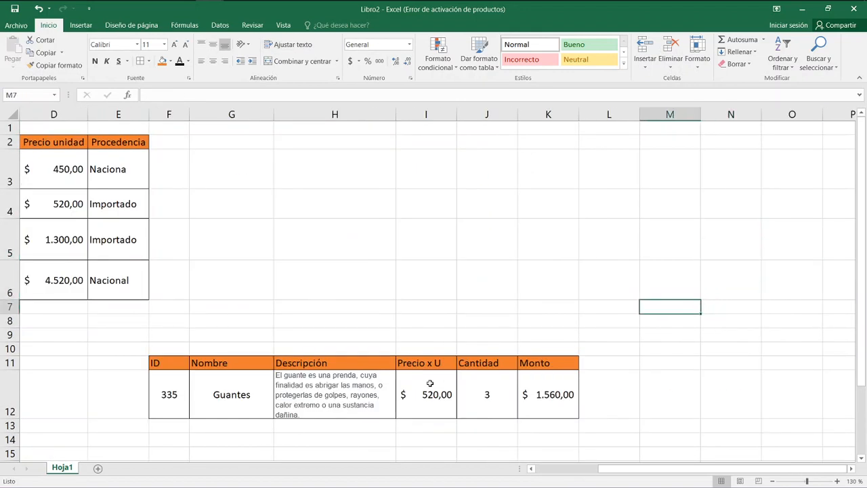
key("Down")
key("Left")
key("Left")
key("Left")
key("Left")
key("Left")
key("Left")
key("Left")
key("Left")
key("Down")
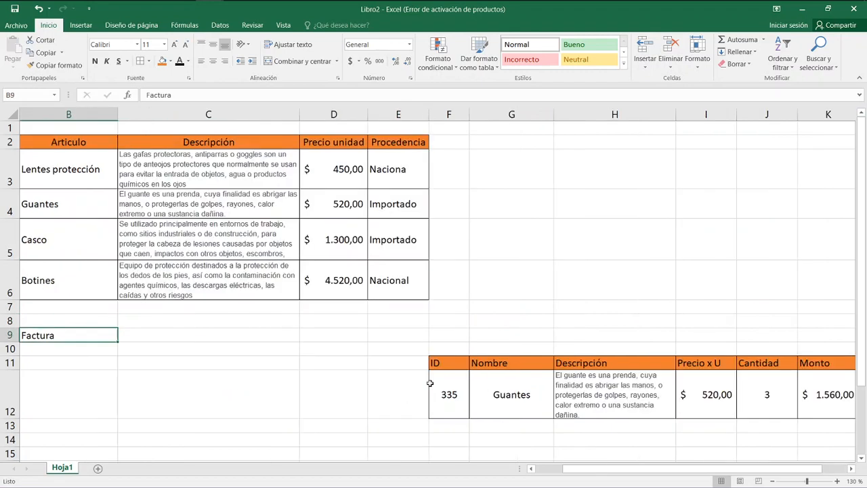
key("Right")
key("Right")
key("Right")
key("Down")
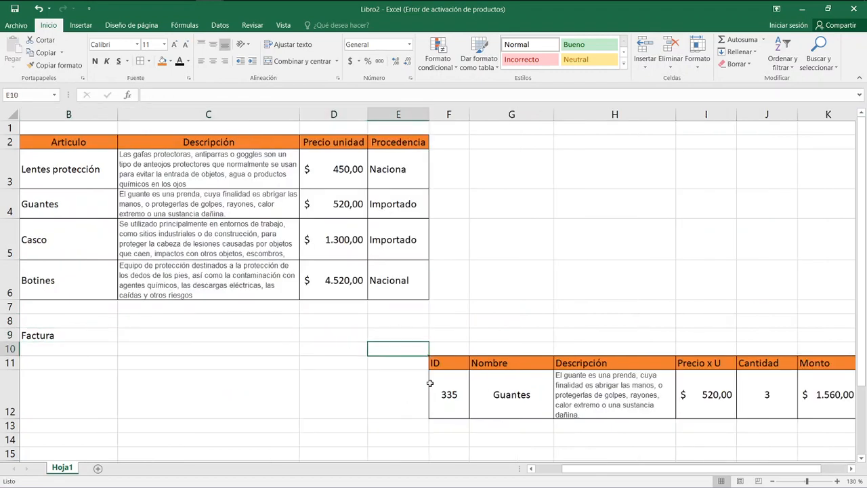
key("Right")
key("Down")
key("shift+Down")
key("shift+Right")
key("shift+Right")
key("shift+Right")
key("shift+Right")
key("shift+Right")
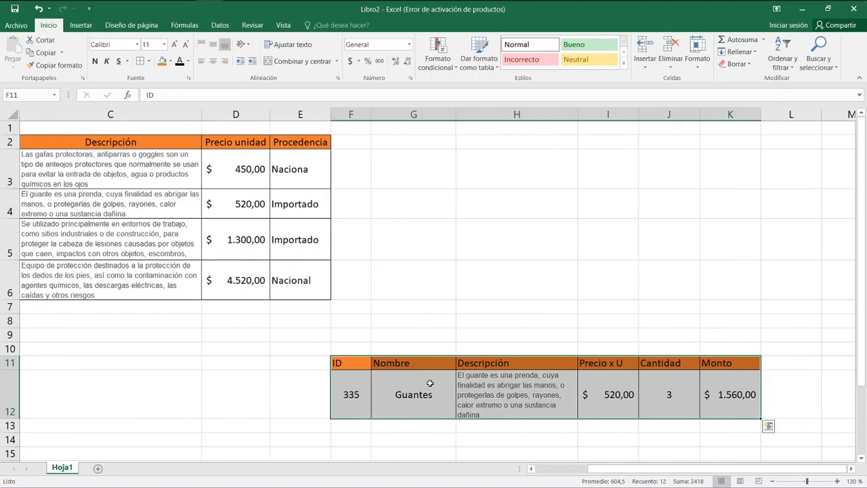
key("ctrl+q")
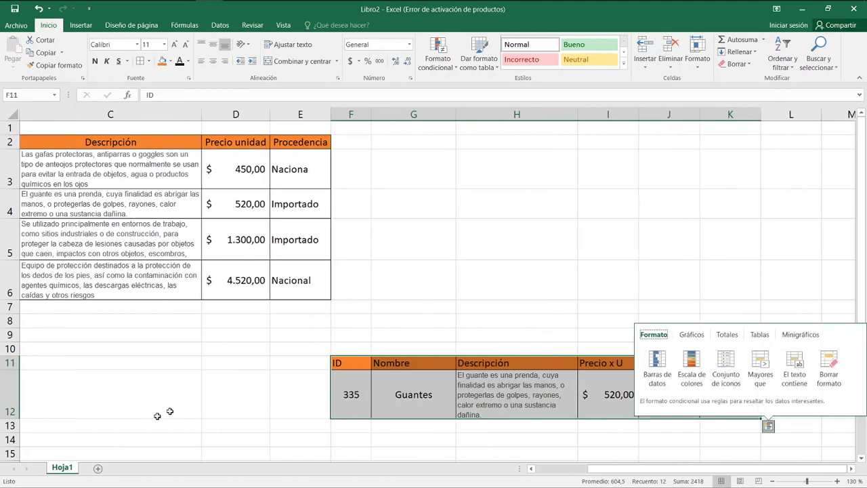
Add a new worksheet and name it Facturación.
left_click(98, 470)
left_click(97, 470)
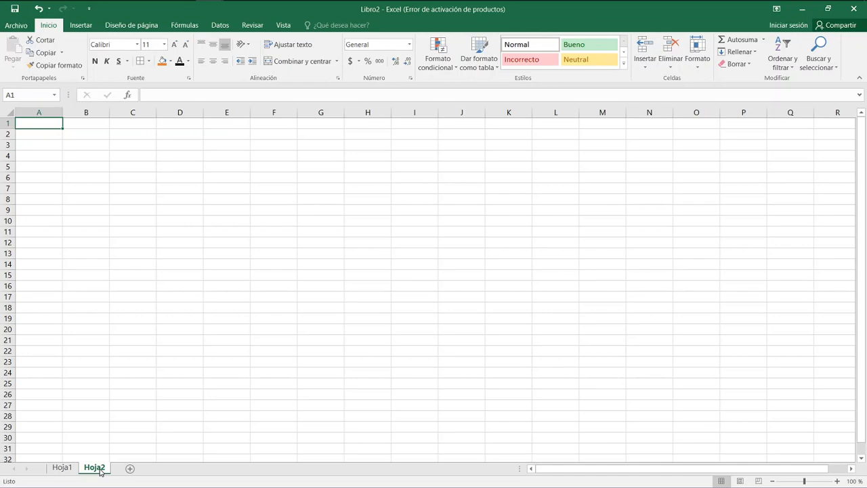
double_click(99, 468)
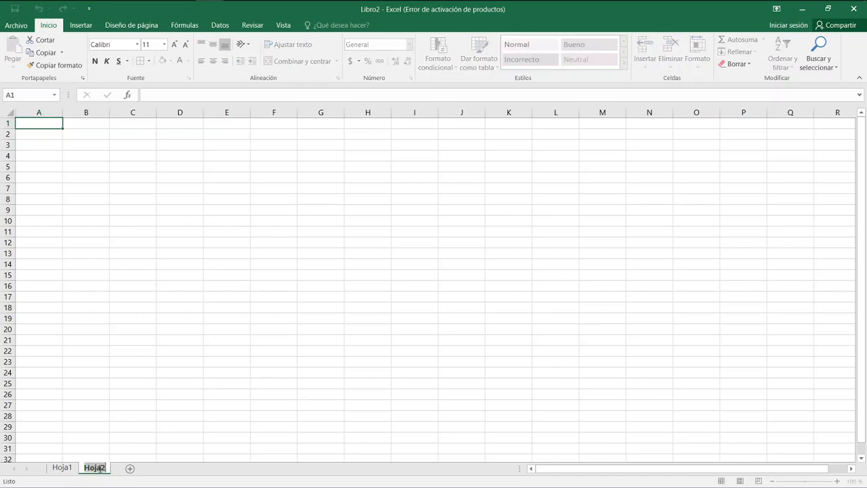
type("Facturación")
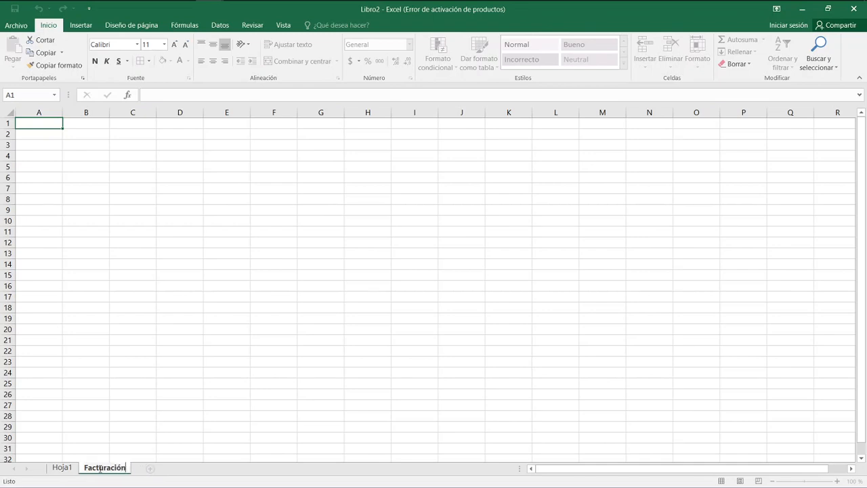
key("Return")
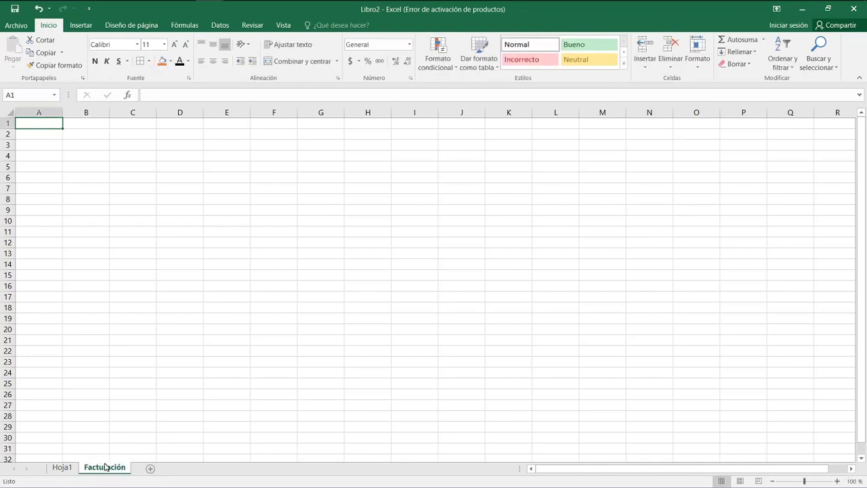
Copy the invoice table F11:K12 from Hoja1 into the Facturación sheet starting at B4.
left_click(62, 467)
left_click_drag(344, 363, 713, 407)
key("ctrl+c")
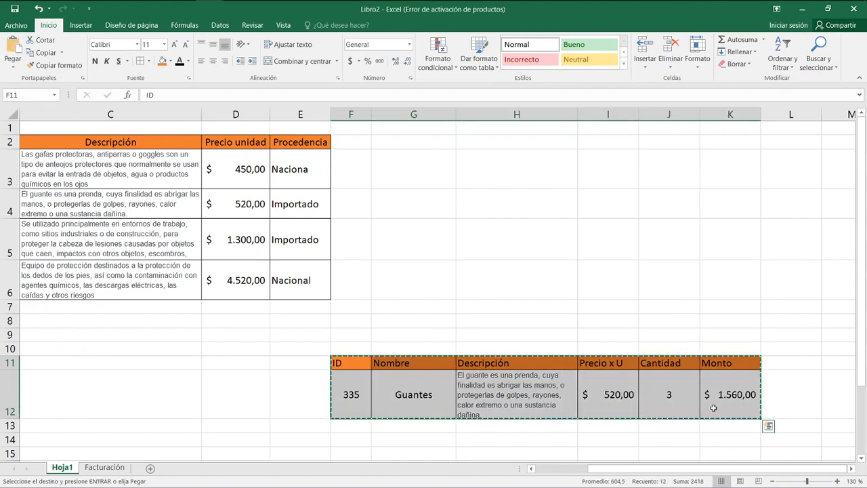
left_click(103, 467)
left_click(74, 154)
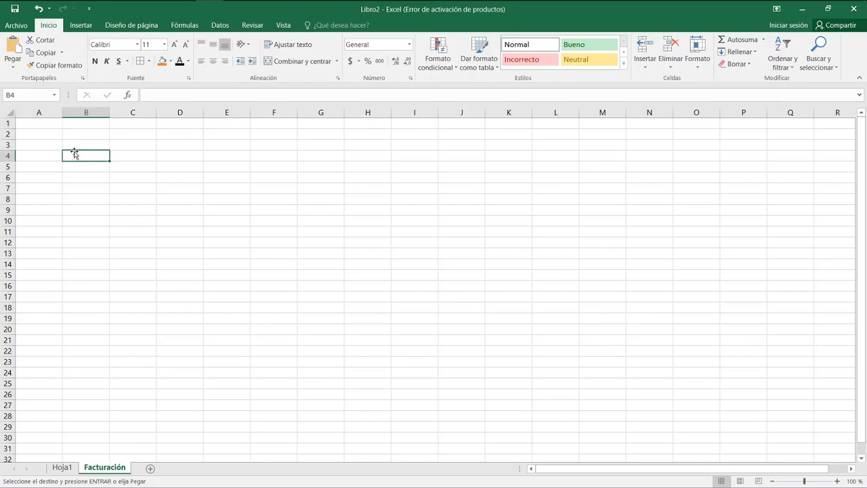
key("ctrl+v")
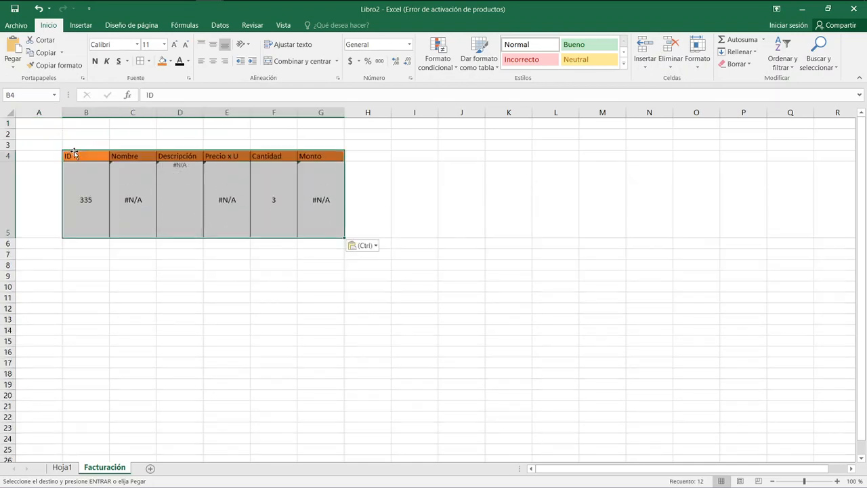
Rename the Hoja1 sheet as Lista precios and return to the Facturación sheet.
left_click(63, 469)
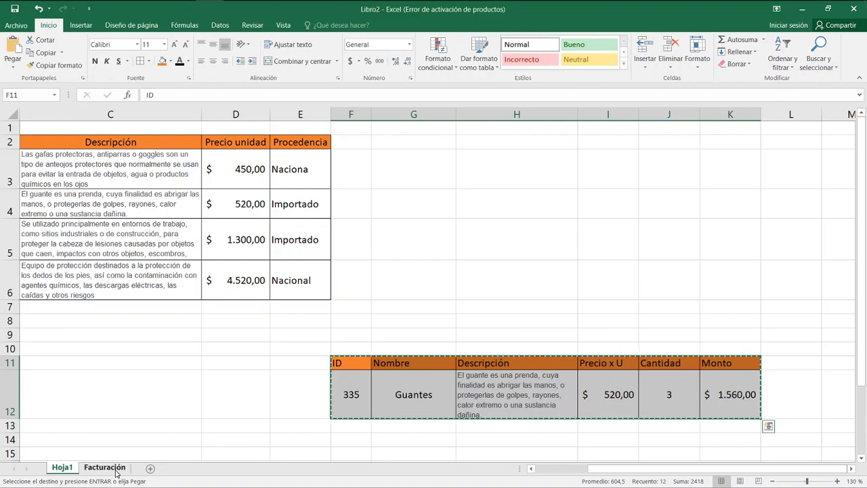
left_click(70, 468)
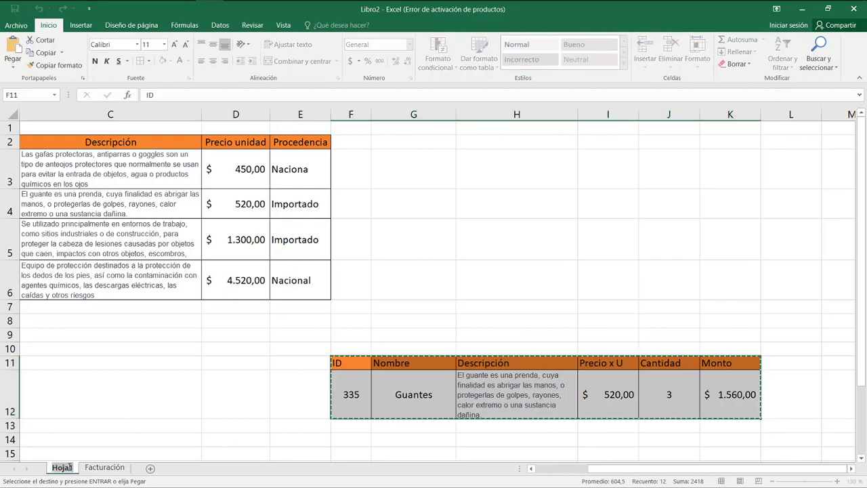
double_click(71, 467)
type("Lista precios")
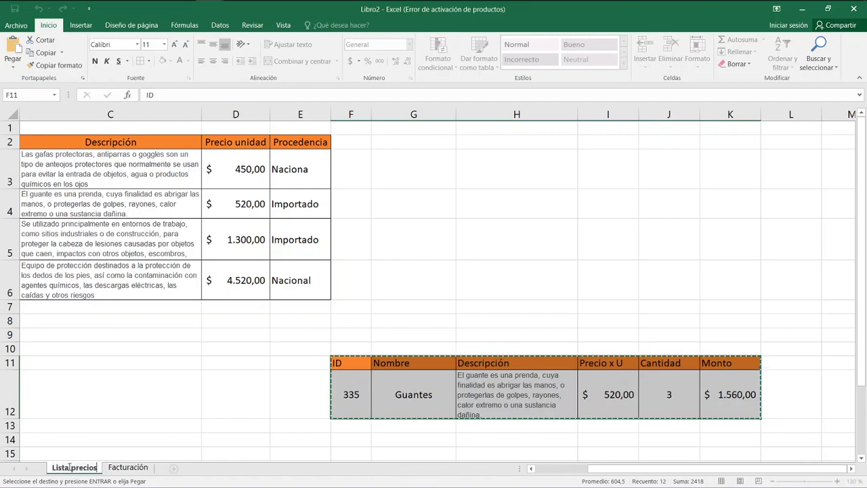
key("Return")
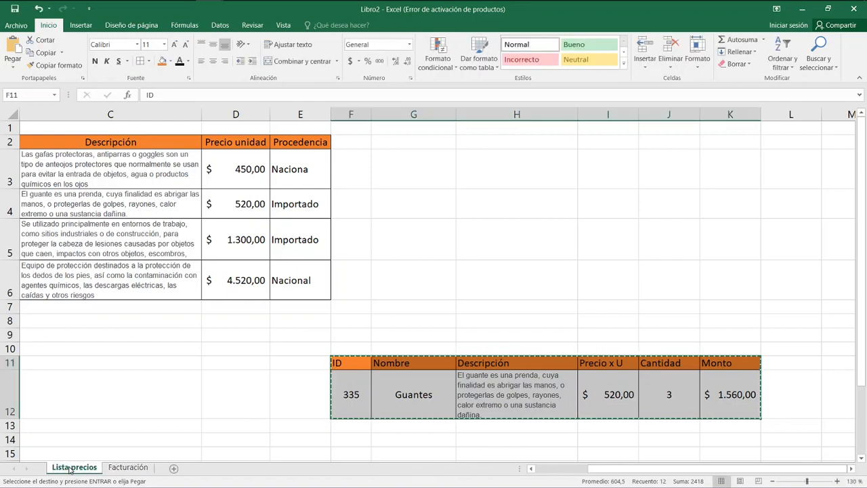
left_click(127, 467)
key("ctrl+v")
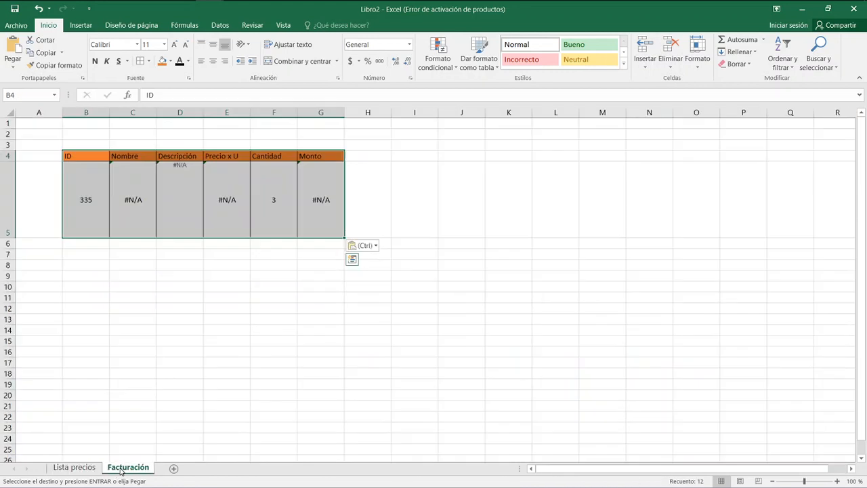
left_click(130, 193)
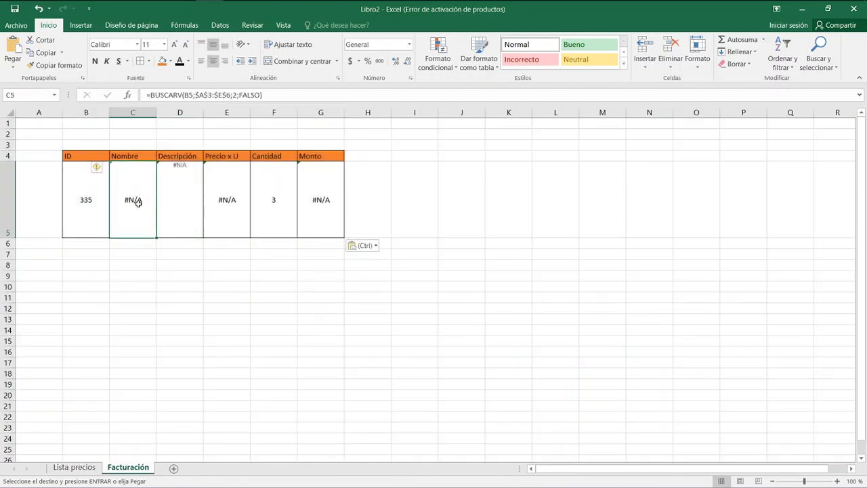
double_click(139, 202)
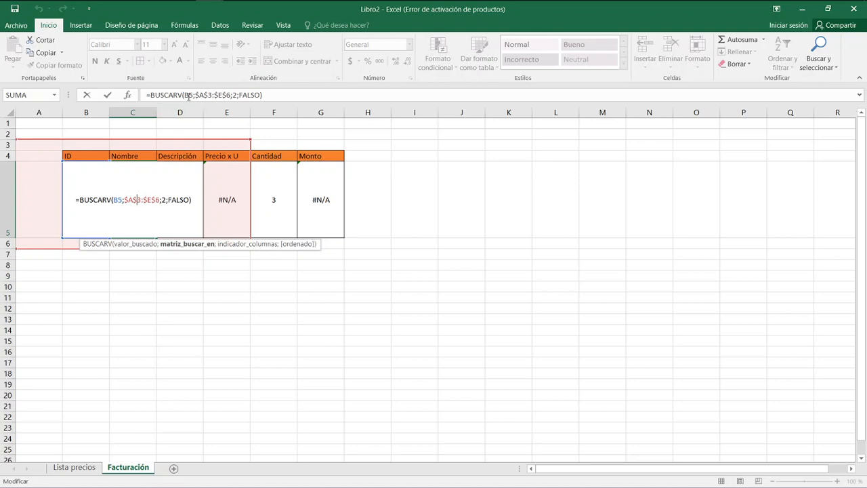
left_click_drag(195, 94, 199, 94)
left_click(265, 309)
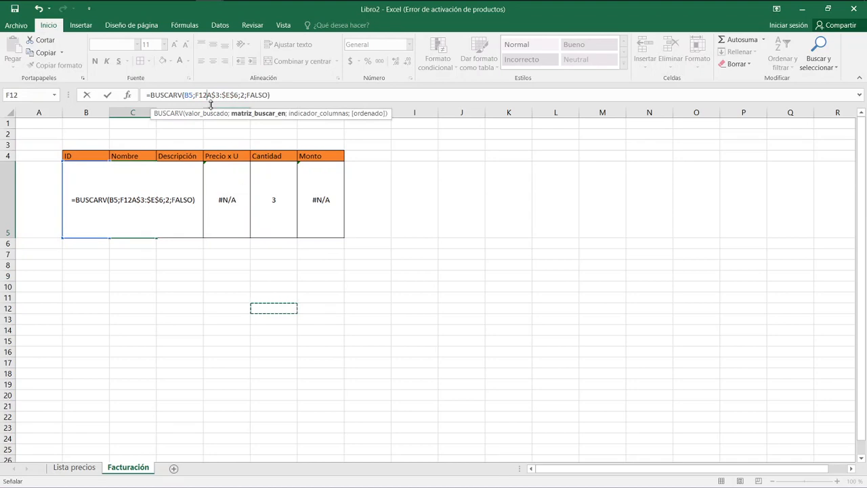
key("Escape")
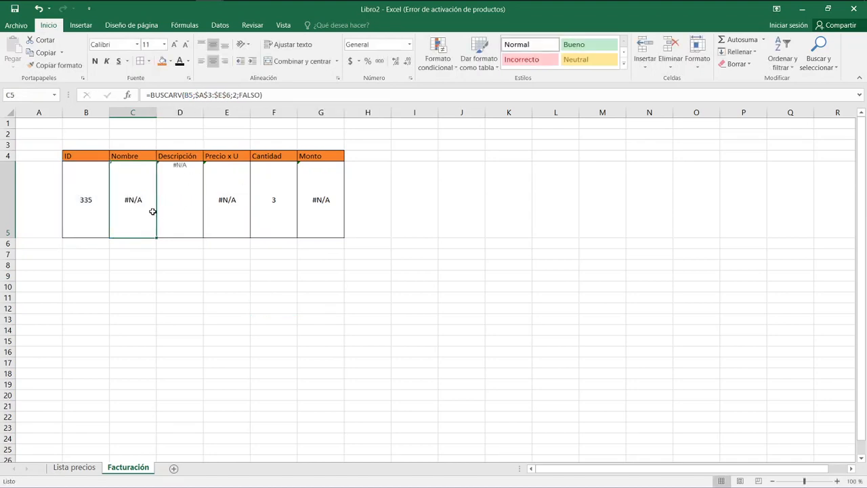
Delete the BUSCARV formulas from the Nombre, Descripción and Precio x U cells C5:E5.
key("Delete")
key("Right")
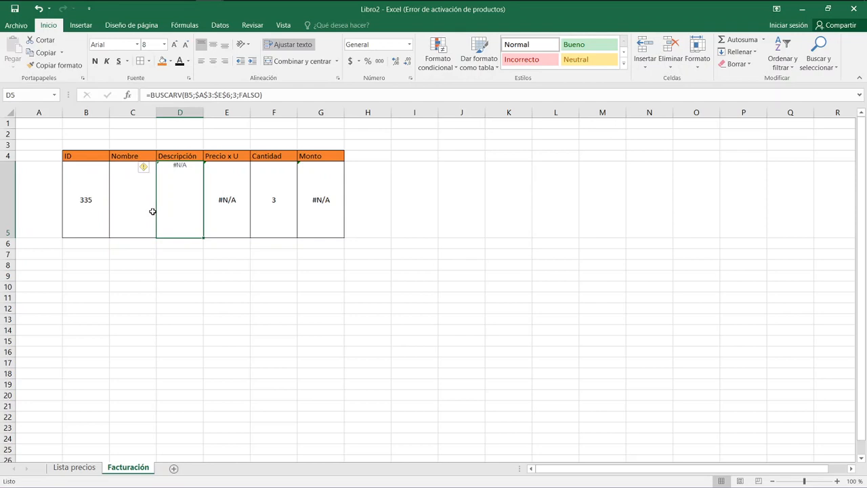
key("Delete")
key("Right")
key("Delete")
key("Right")
Start a BUSCARV formula in the Nombre cell C5 with the absolute reference $B$5 as the lookup value.
key("Right")
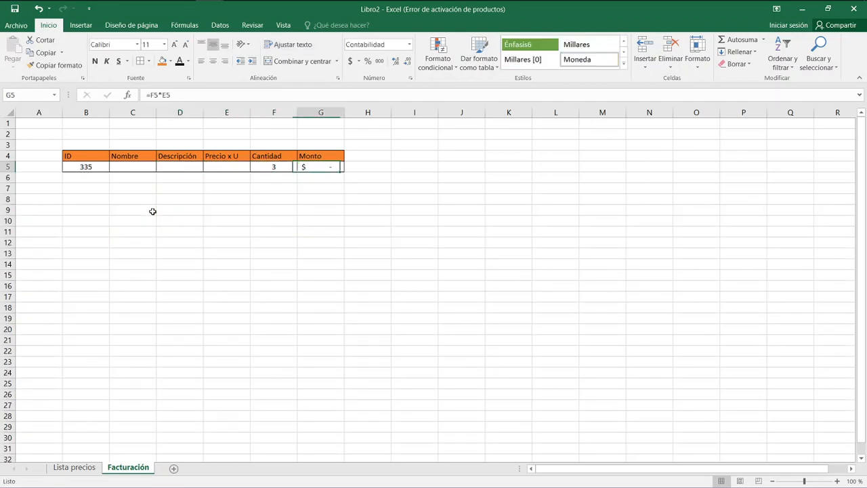
key("Left")
key("Left")
key("Left")
key("Left")
key("Left")
key("Right")
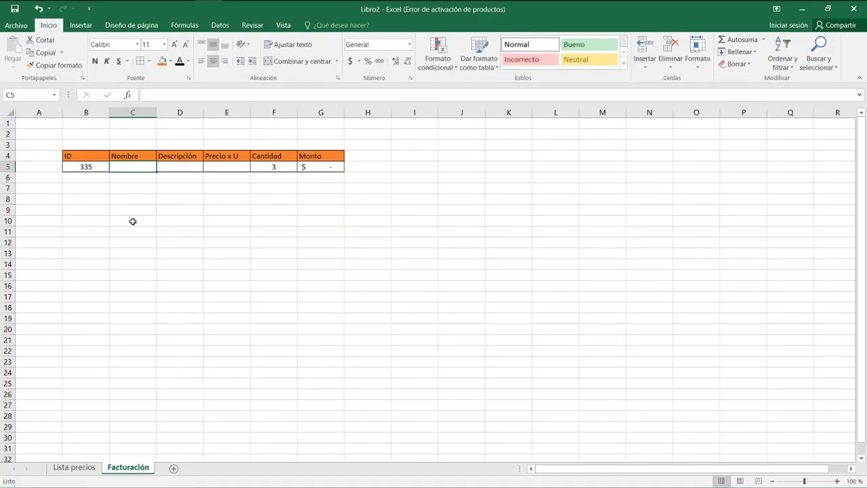
key("super")
key("Escape")
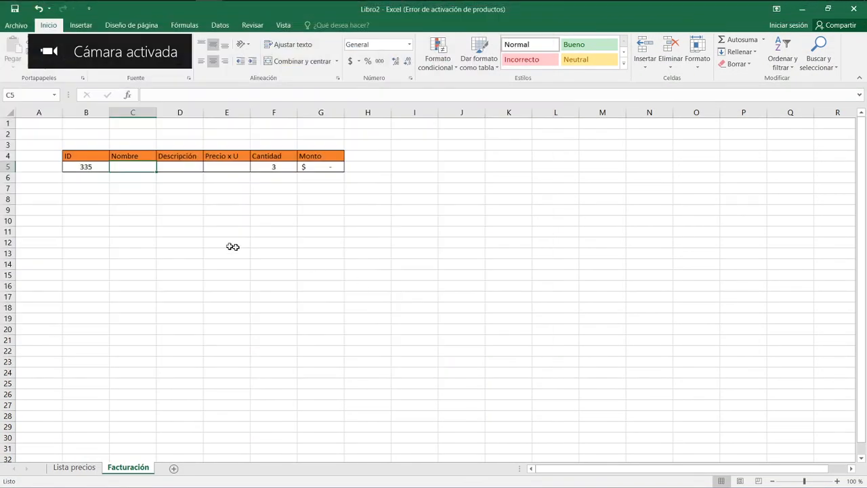
scroll(183, 243, "up", 3)
scroll(183, 242, "up", 1)
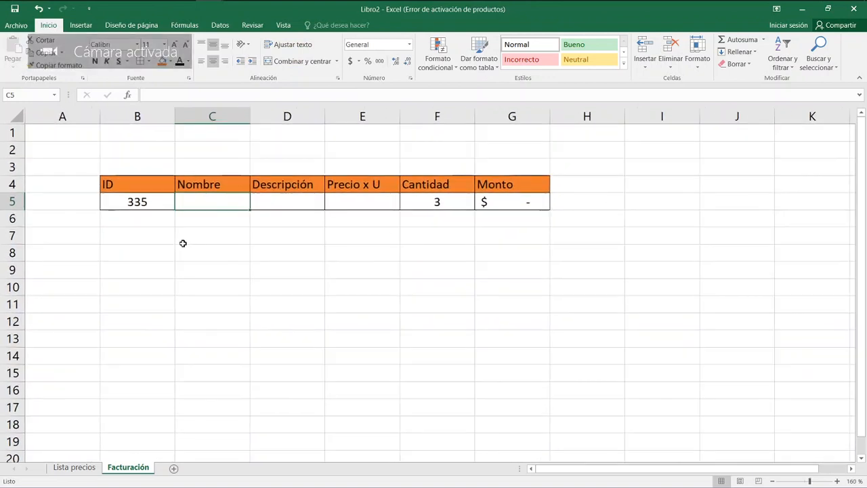
scroll(184, 244, "up", 1)
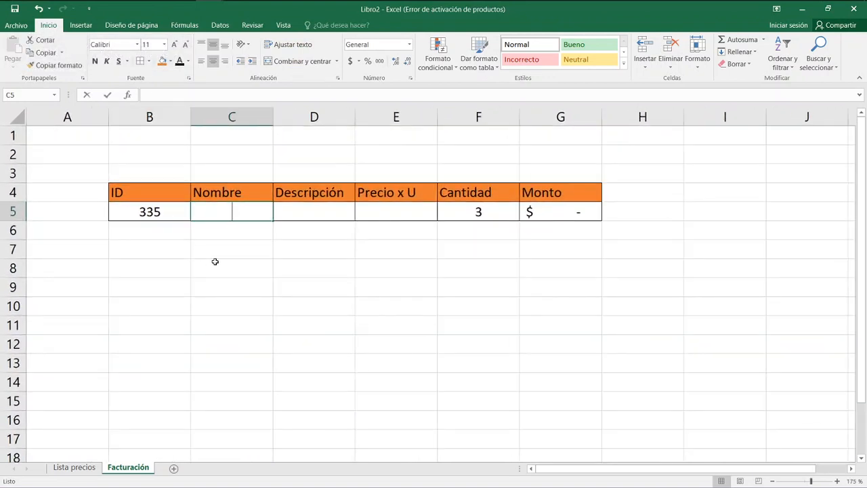
type("=bus")
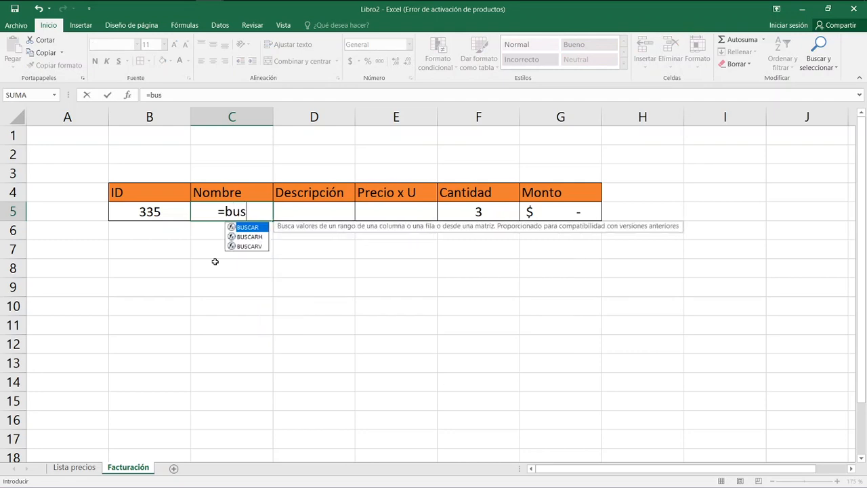
type("carv")
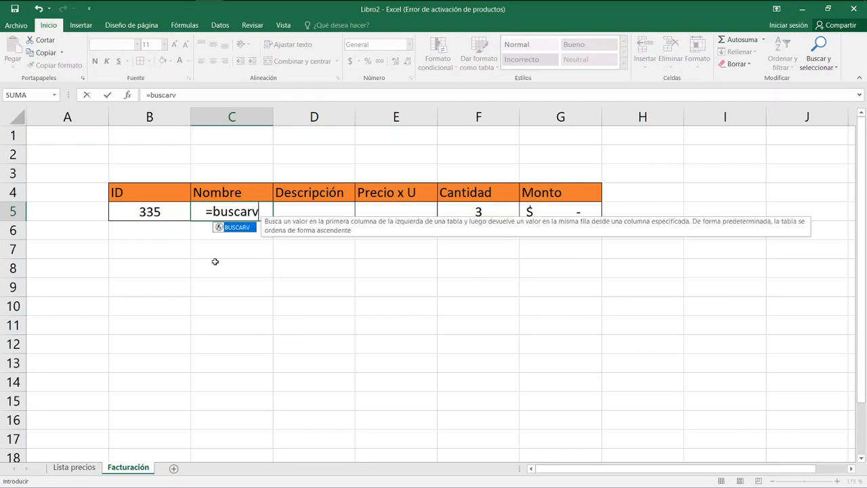
type("(")
key("Left")
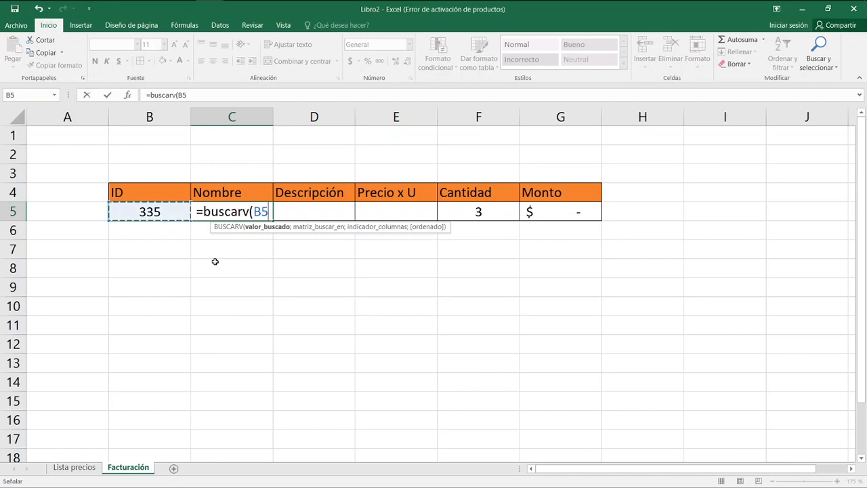
key("F4")
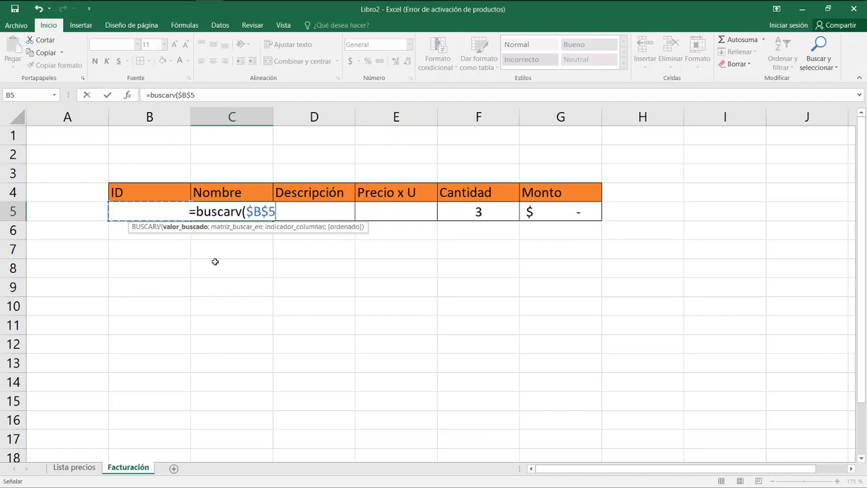
type(";")
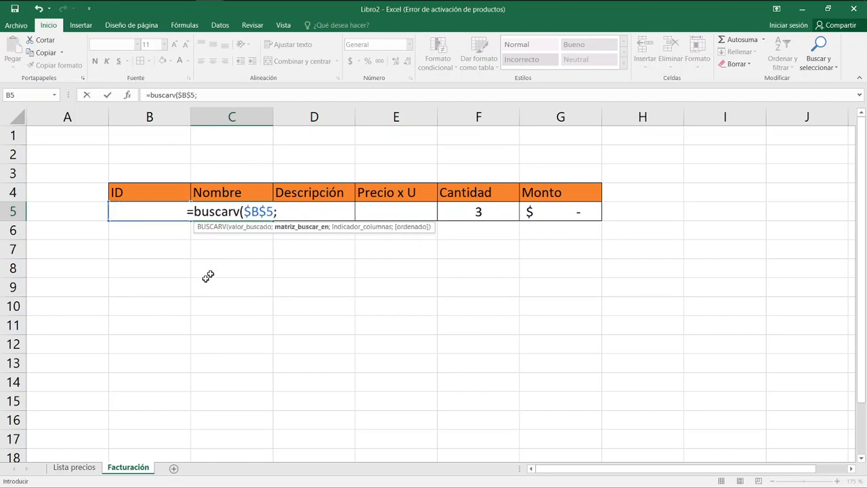
Use range A3:E6 of the Lista precios sheet as the formula's lookup matrix and make the E6 reference absolute.
left_click(83, 468)
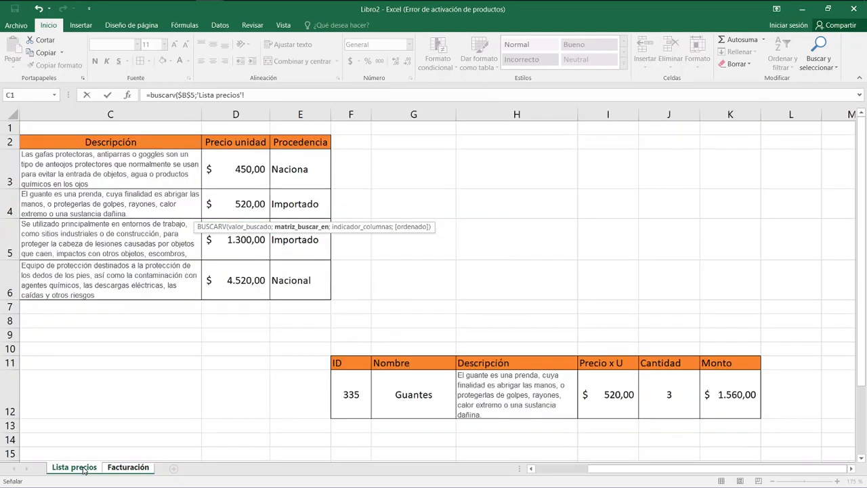
left_click_drag(595, 469, 475, 467)
left_click_drag(64, 163, 443, 272)
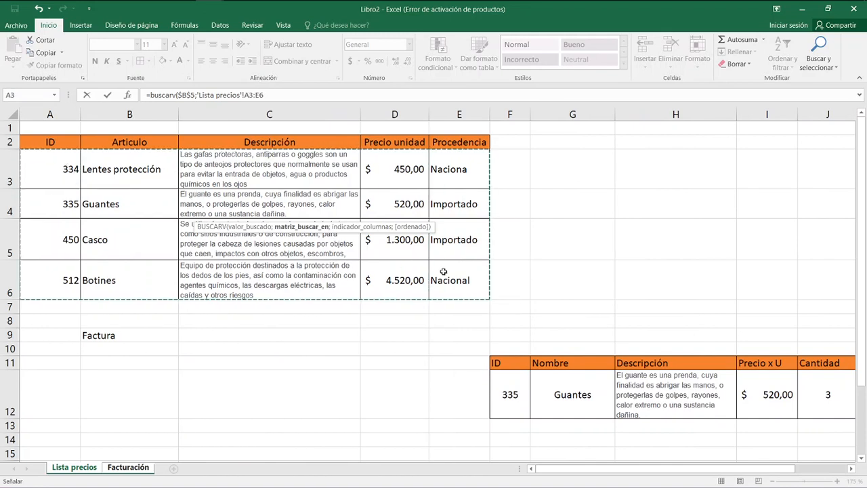
key("Return")
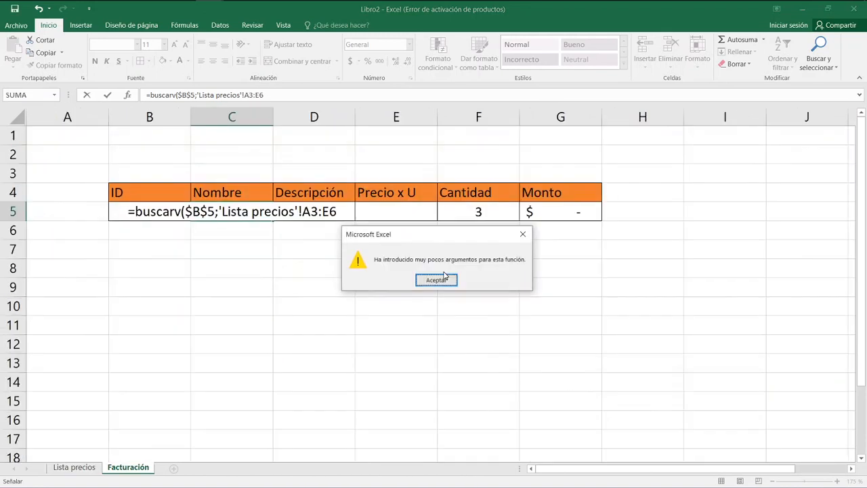
left_click(437, 279)
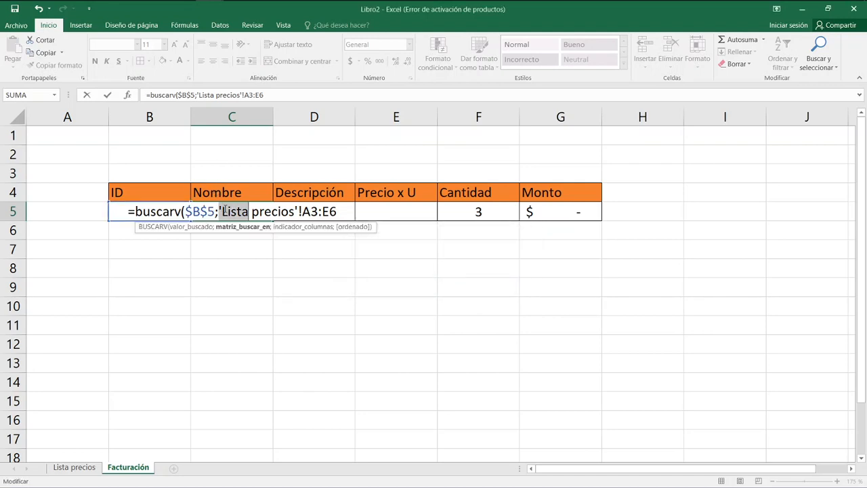
left_click(341, 211)
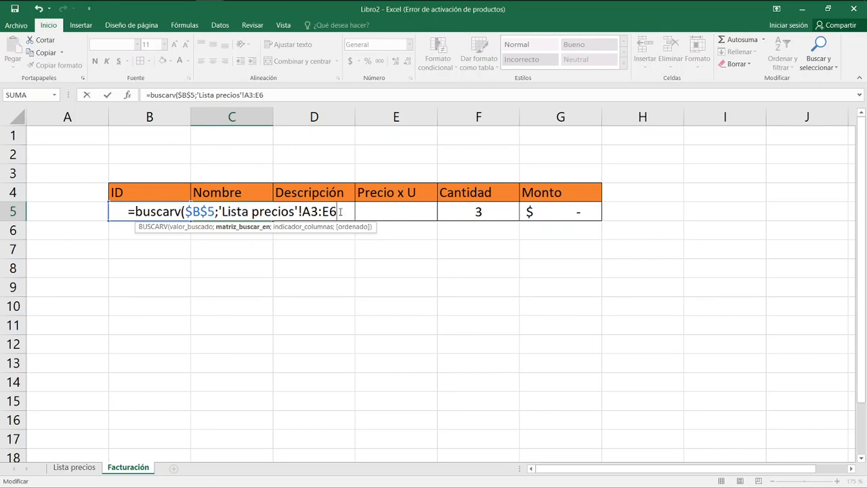
key("F4")
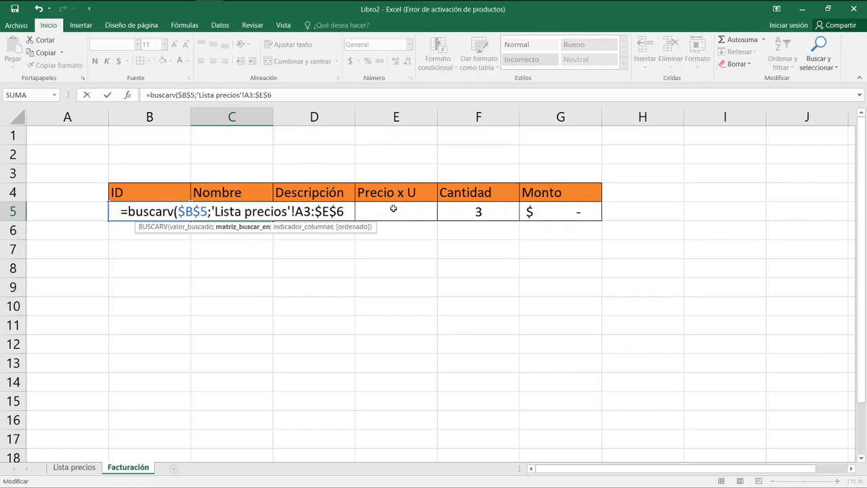
Complete the C5 formula with column index 2 and FALSO for an exact match.
type(";")
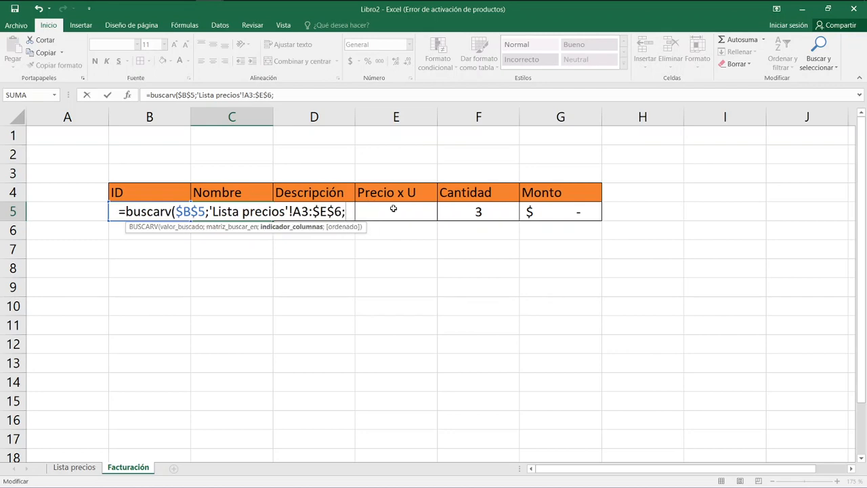
type("2;")
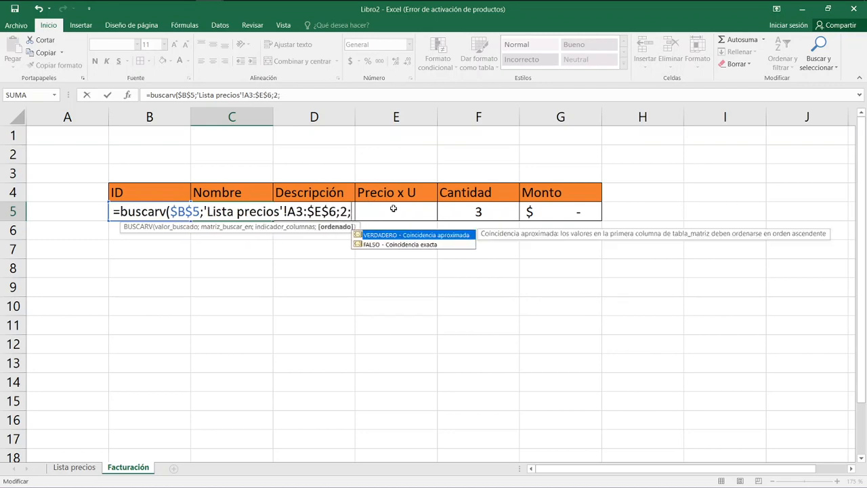
double_click(391, 244)
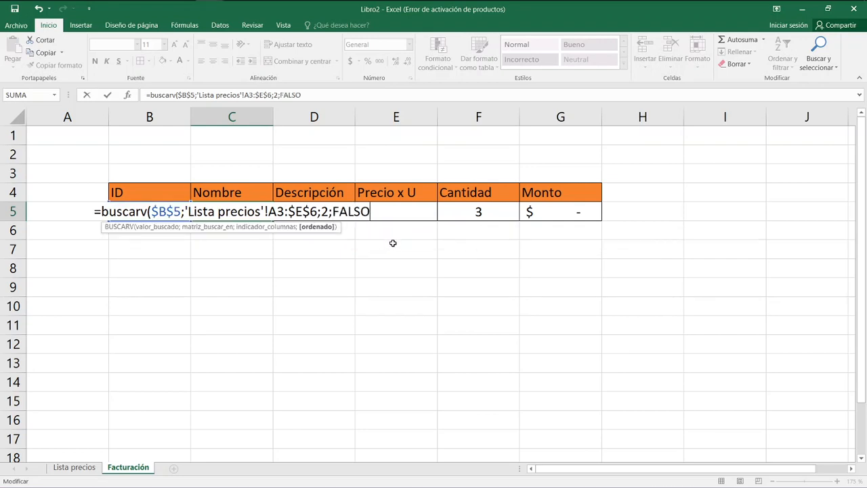
type(")")
key("Return")
key("Up")
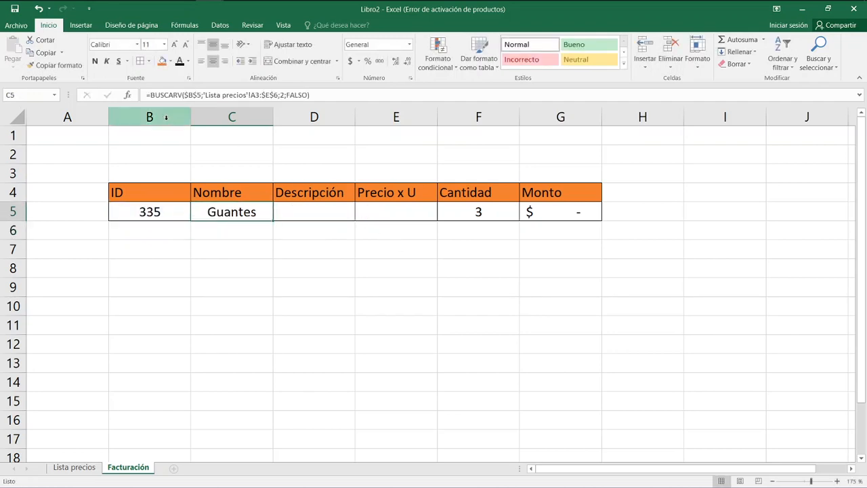
Edit the C5 formula to make the A3 reference absolute, so the lookup matrix reads 'Lista precios'!$A$3:$E$6.
double_click(250, 212)
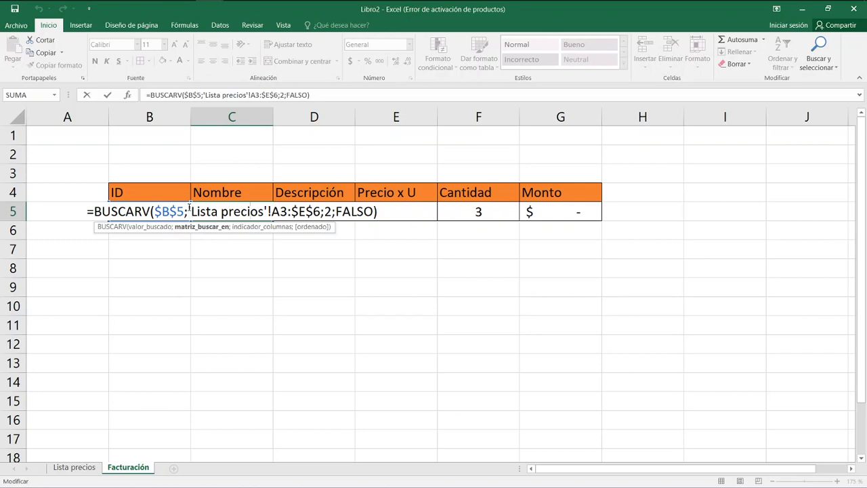
left_click(191, 211)
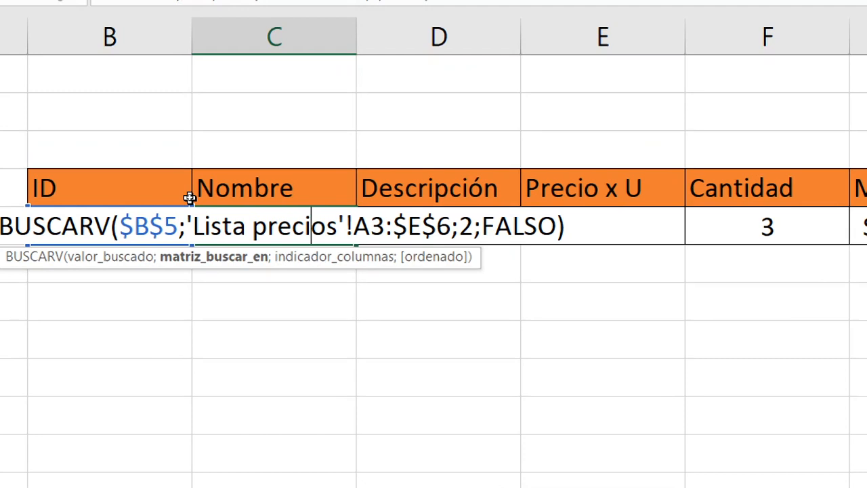
left_click(188, 224)
left_click_drag(194, 234, 338, 230)
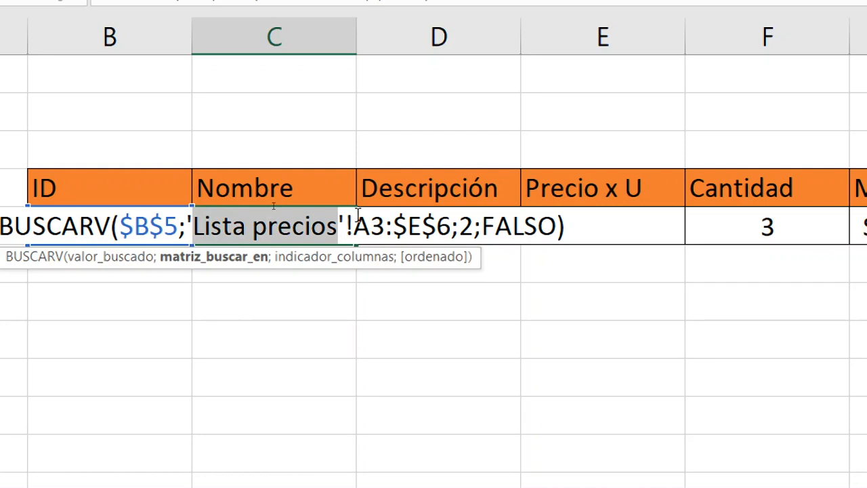
left_click_drag(355, 229, 450, 231)
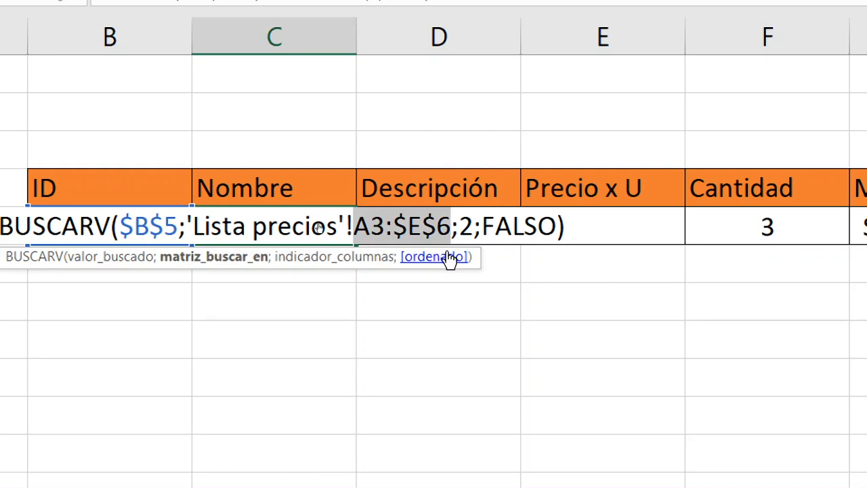
left_click(384, 229)
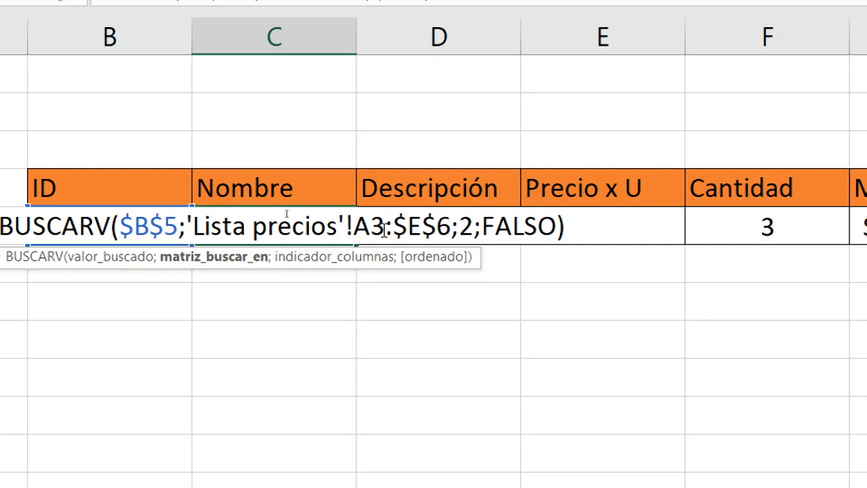
key("F4")
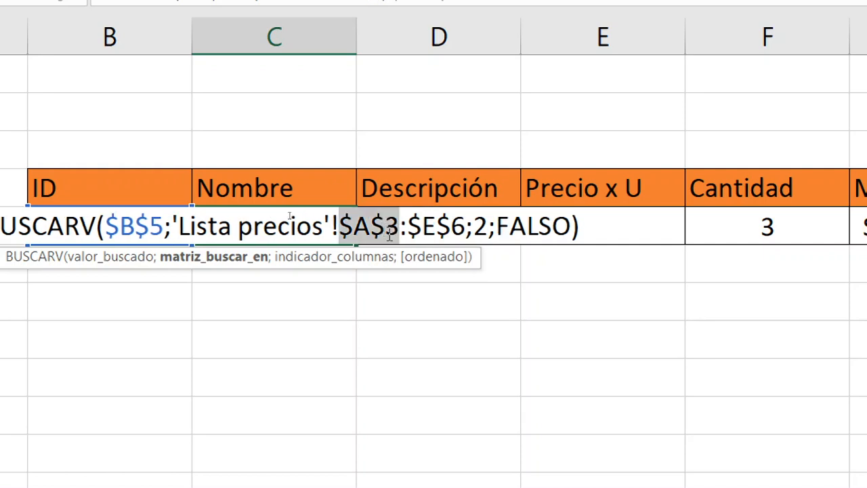
key("Return")
left_click(417, 229)
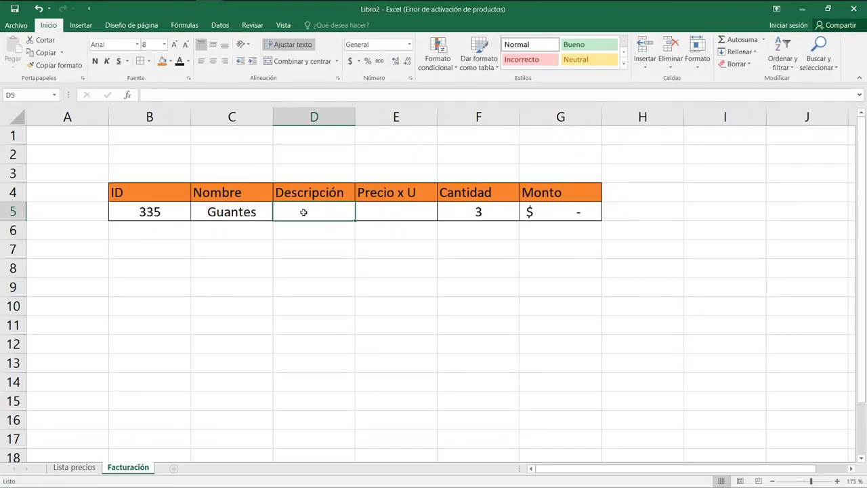
Copy the BUSCARV formula from C5 into the Descripción cell D5 and change its column index to 3.
left_click(260, 212)
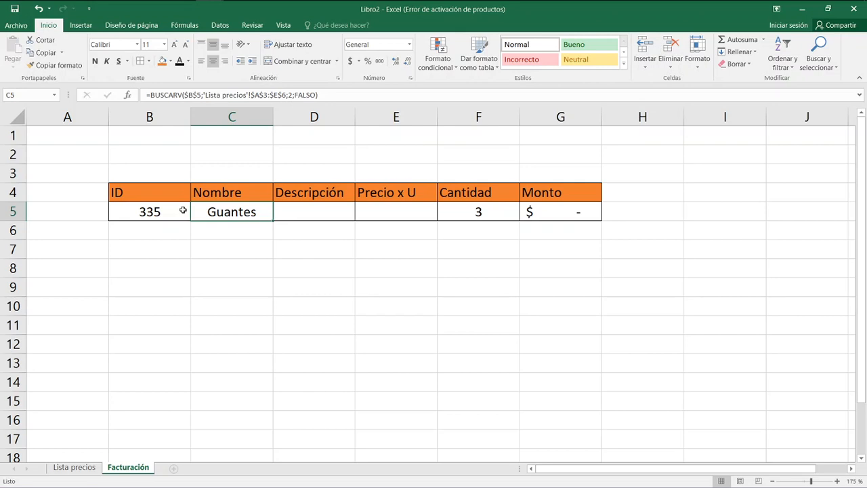
left_click_drag(271, 220, 357, 221)
double_click(327, 215)
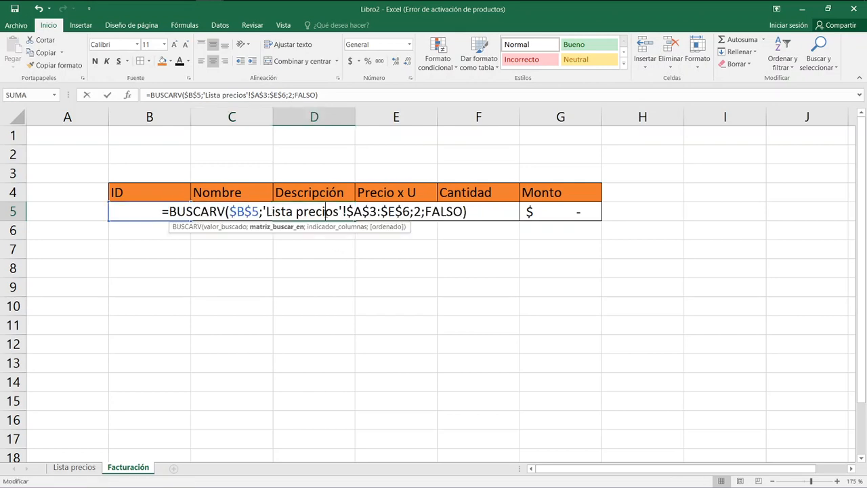
left_click(421, 213)
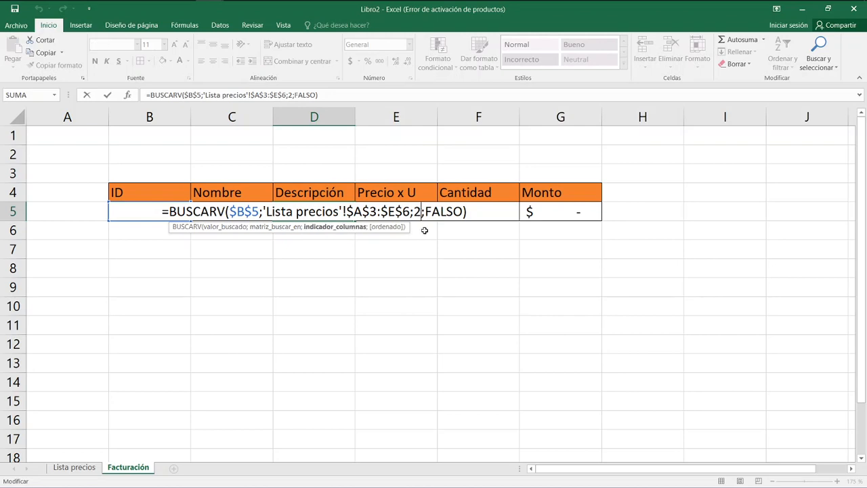
key("BackSpace")
type("3")
key("Return")
key("Up")
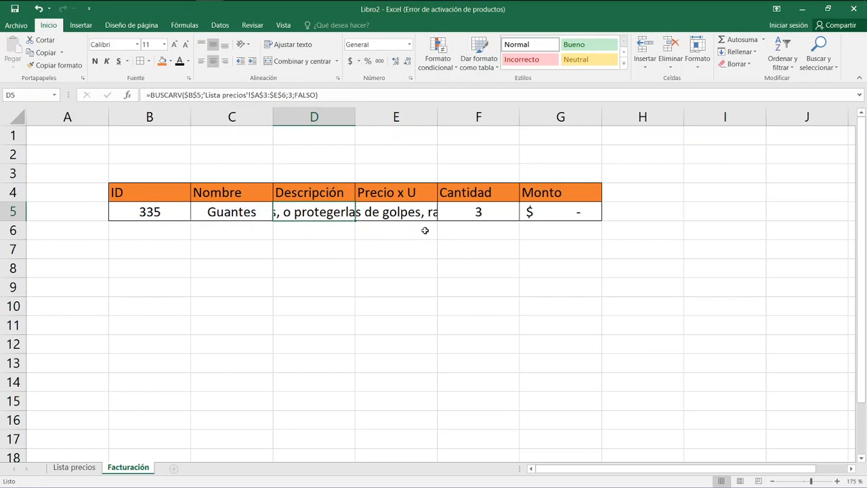
Wrap and left-align the description text in D5 and widen column D to roughly twice its width.
left_click(290, 46)
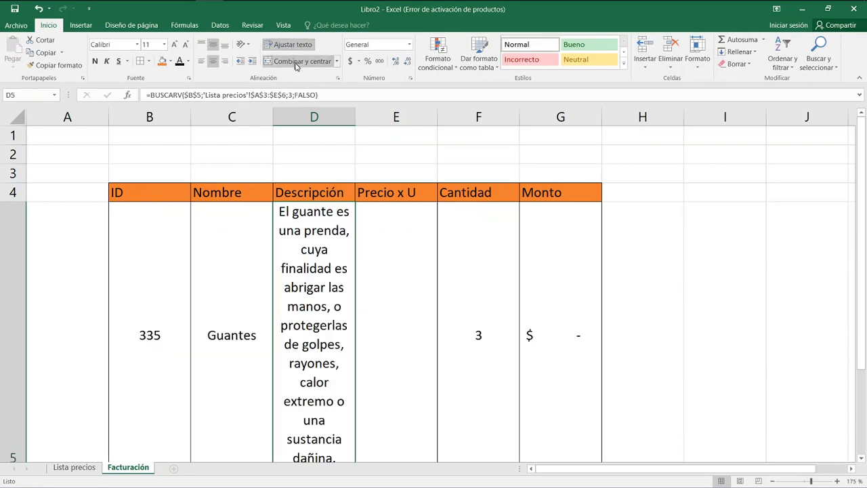
left_click_drag(353, 117, 453, 118)
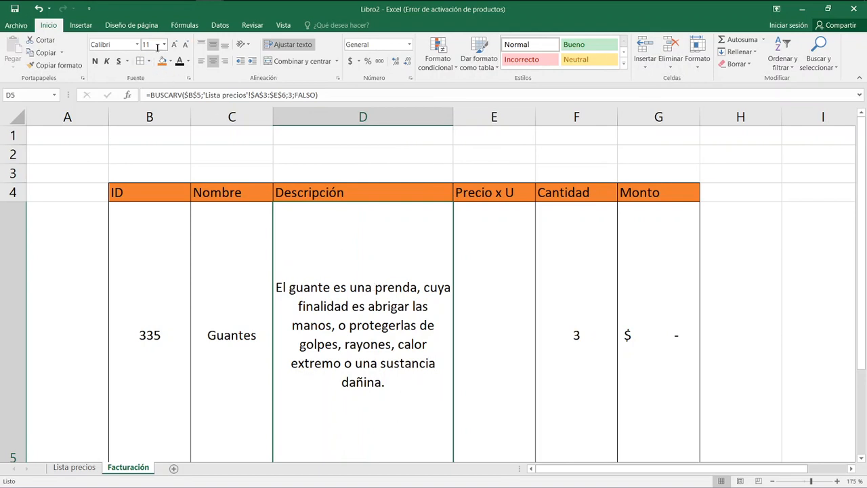
left_click(164, 45)
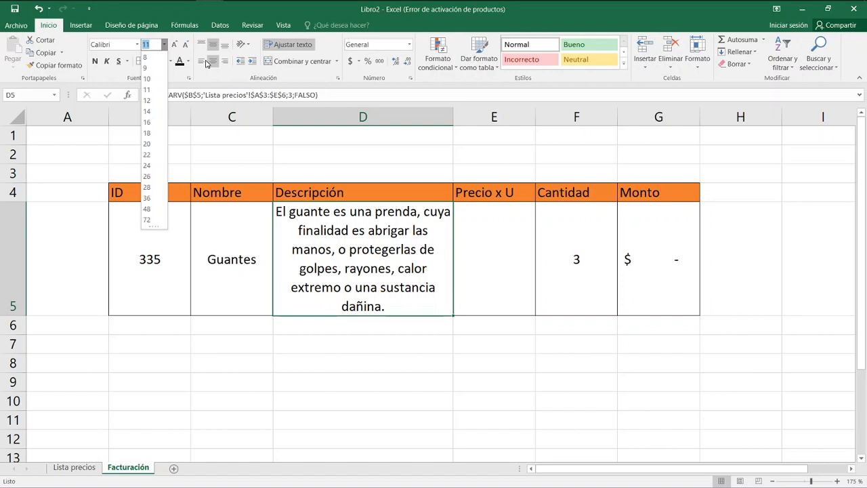
left_click(202, 61)
Set the D5 description's font size to 8 and reduce the height of row 5 to fit the text.
left_click_drag(21, 314, 16, 270)
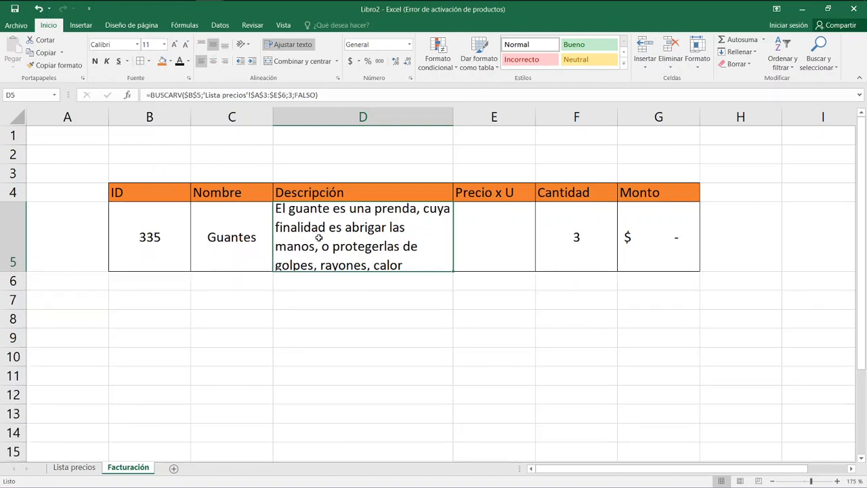
left_click(164, 44)
left_click(154, 57)
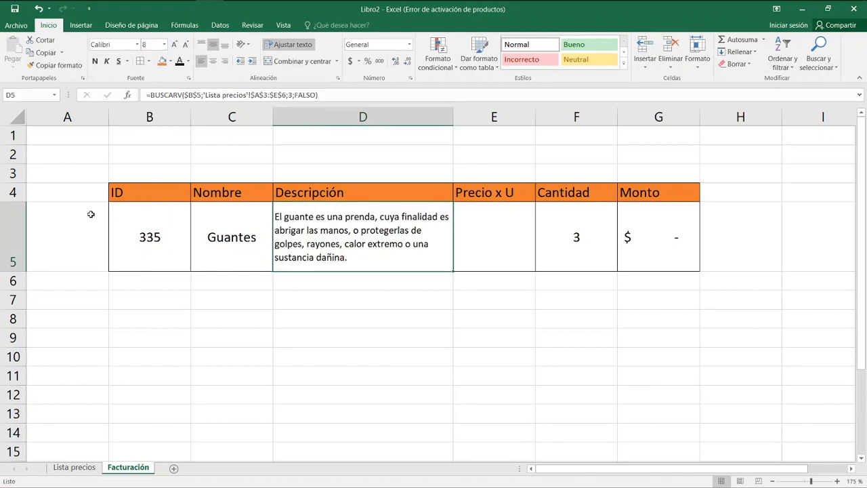
left_click_drag(21, 271, 21, 258)
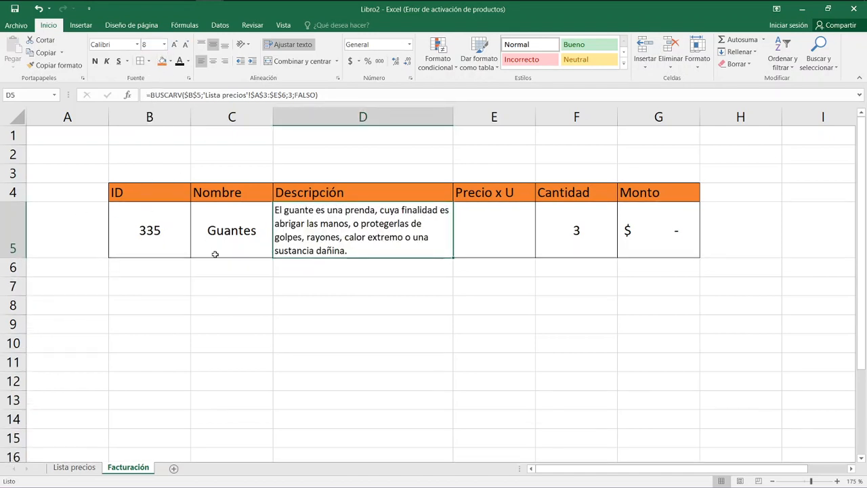
Fill the D5 BUSCARV formula across into the Precio x U cell E5 and change its column index to 4.
left_click(466, 238)
left_click(395, 242)
left_click_drag(454, 258, 501, 244)
double_click(502, 237)
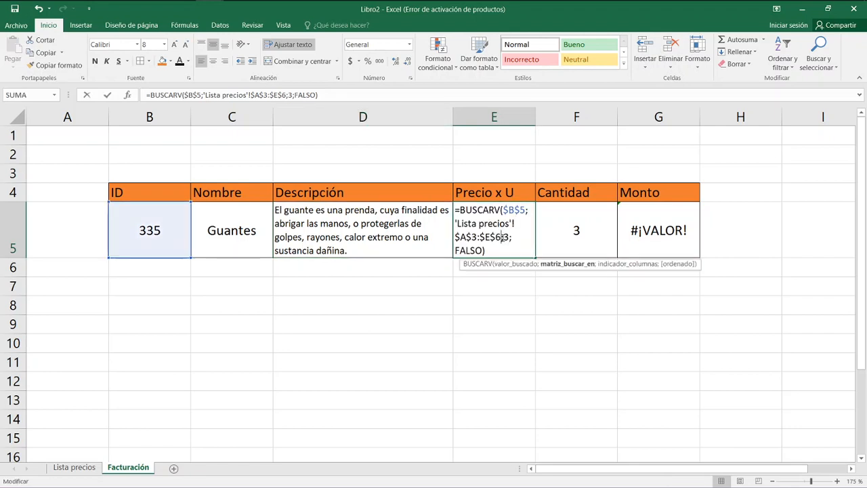
left_click(290, 95)
key("Return")
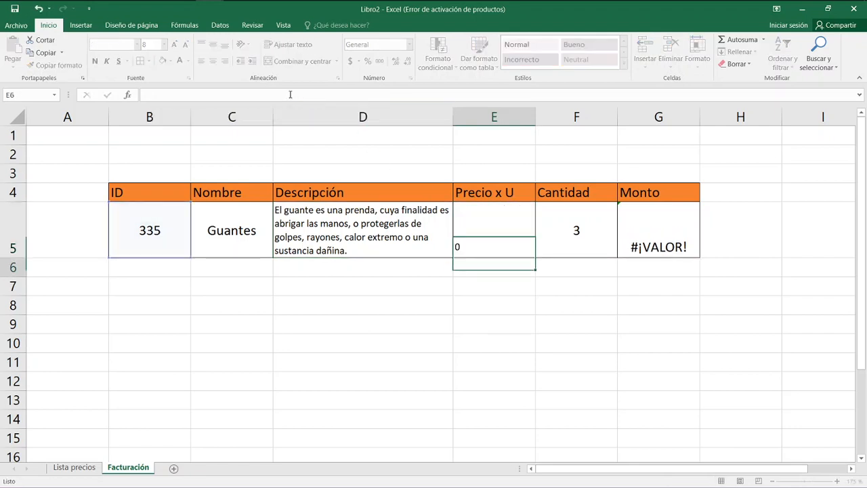
Copy the accounting format of the Monto cell G5 onto the Precio x U cell E5.
left_click(492, 234)
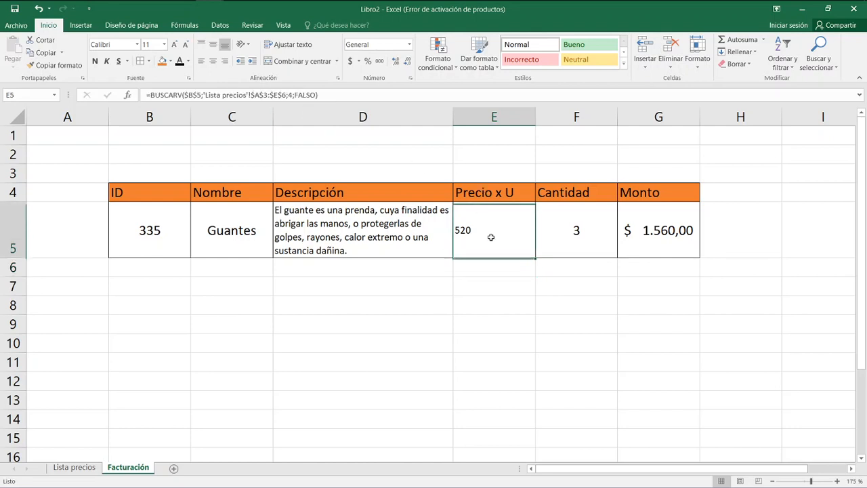
left_click(646, 229)
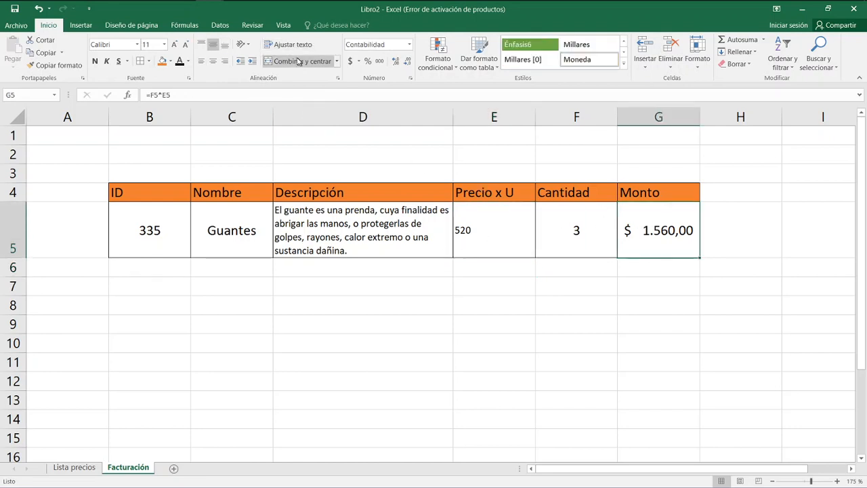
left_click(52, 65)
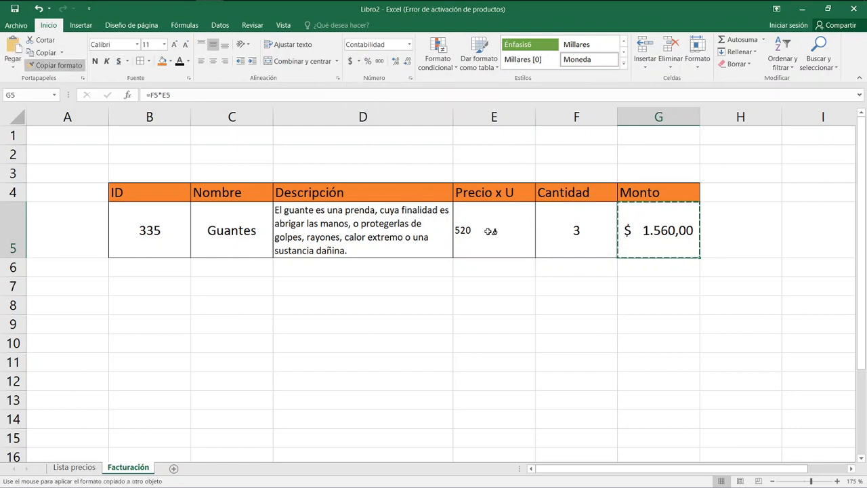
left_click(492, 233)
left_click(559, 305)
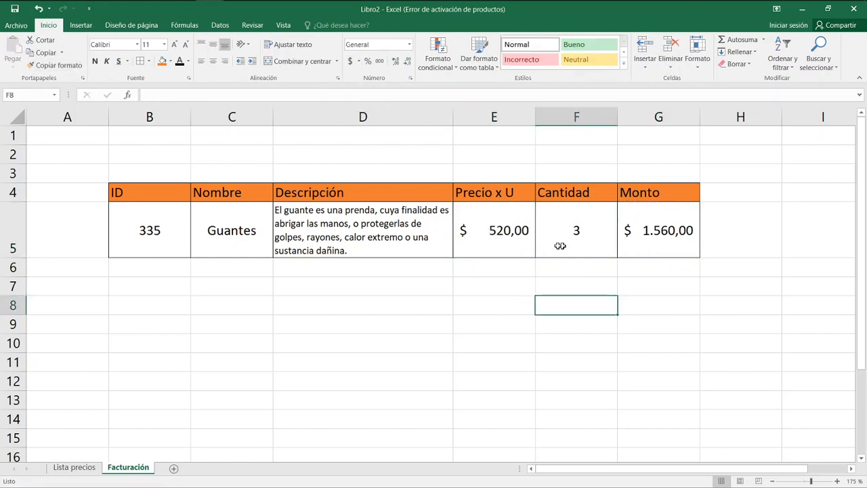
Change the article ID in B5 to 334.
left_click(153, 248)
type("334")
key("Return")
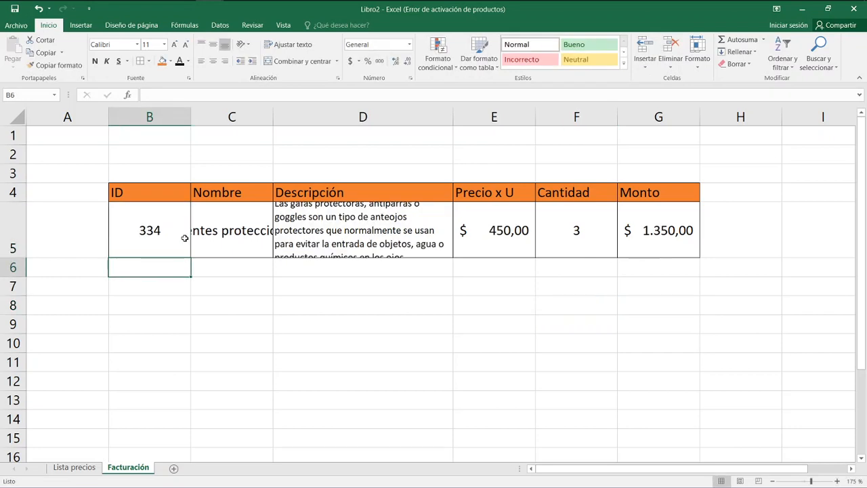
Set the font size of the Nombre cell C5 to 8.
key("Up")
key("Up")
key("Right")
key("Down")
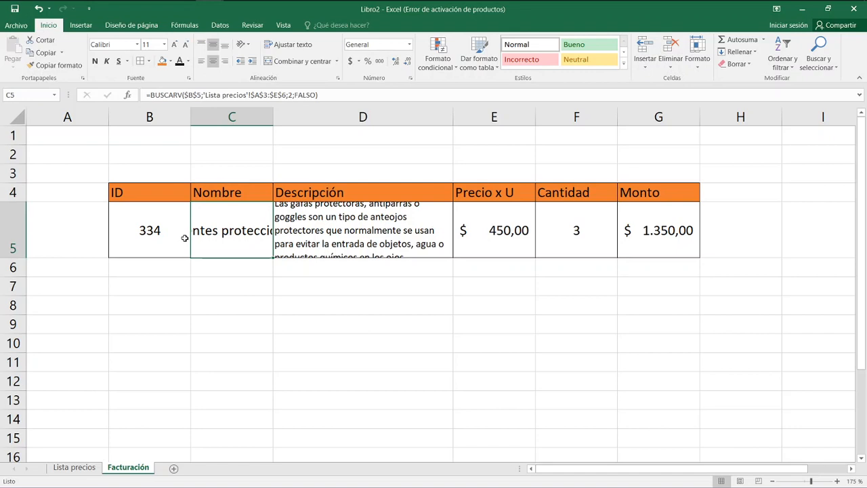
left_click(164, 46)
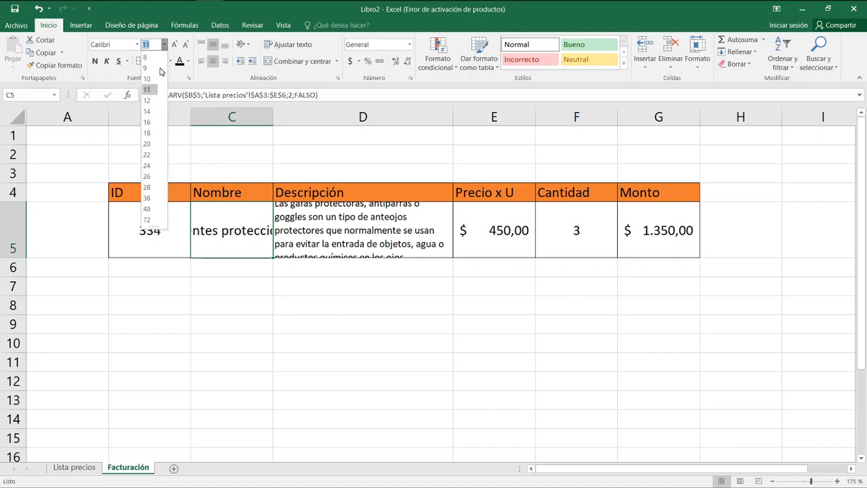
left_click(267, 321)
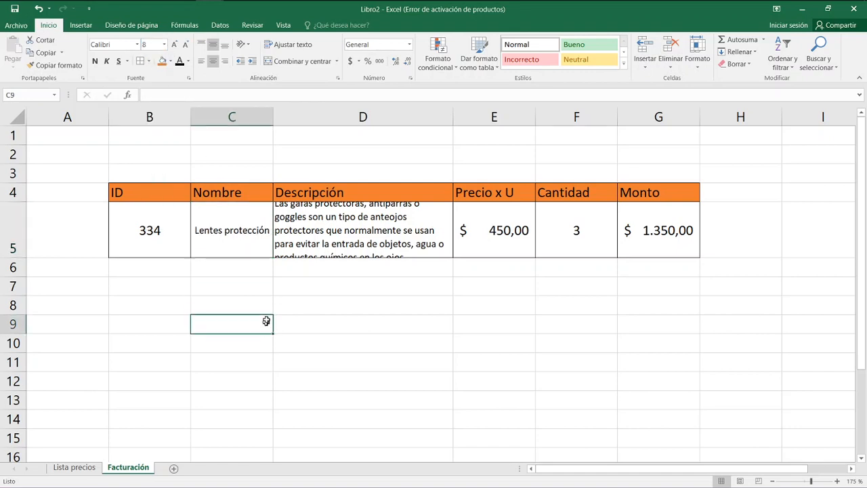
Align the description text in D5 to the top of the cell.
left_click(306, 240)
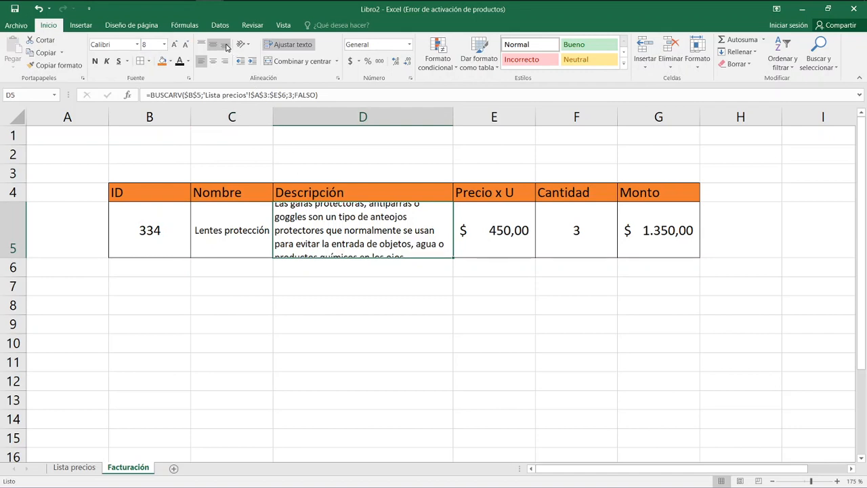
left_click(202, 44)
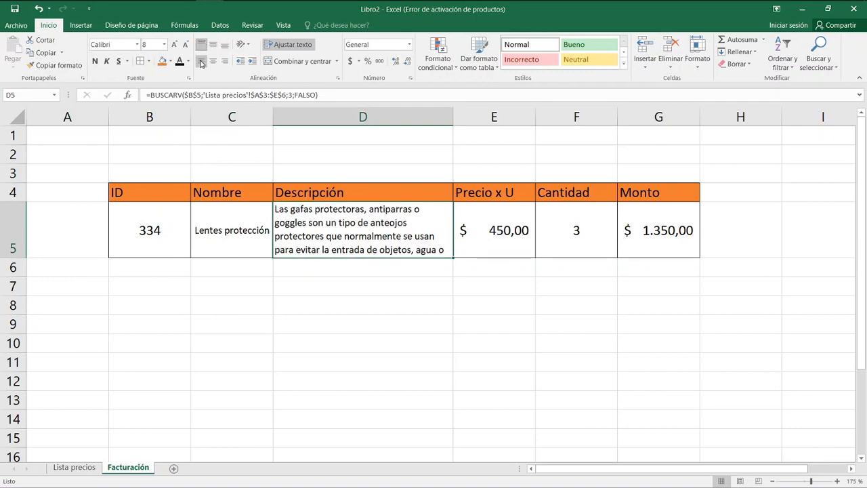
left_click(309, 280)
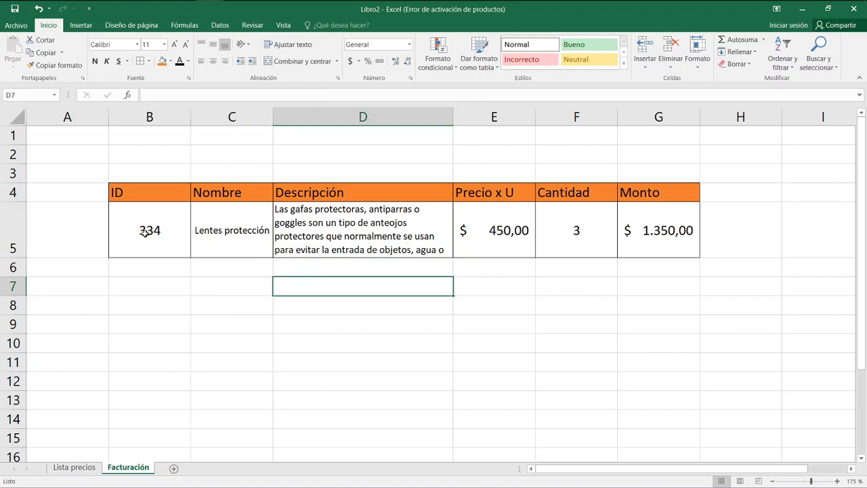
left_click(310, 237)
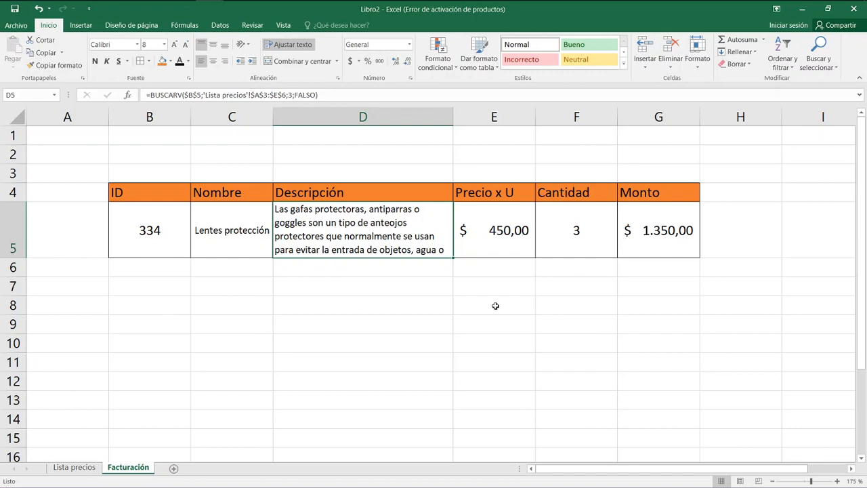
Clear the contents of the old invoice table in F11:K12 on the Lista precios sheet.
left_click(59, 468)
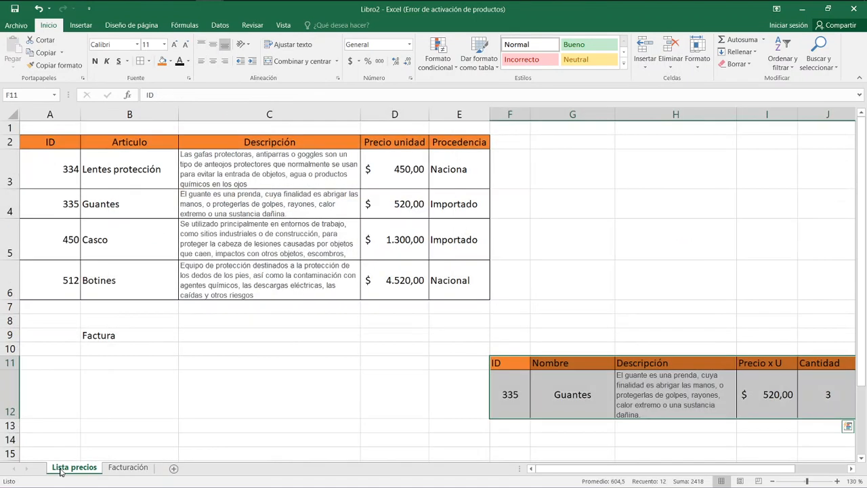
left_click(395, 380)
left_click_drag(498, 363, 753, 407)
key("Delete")
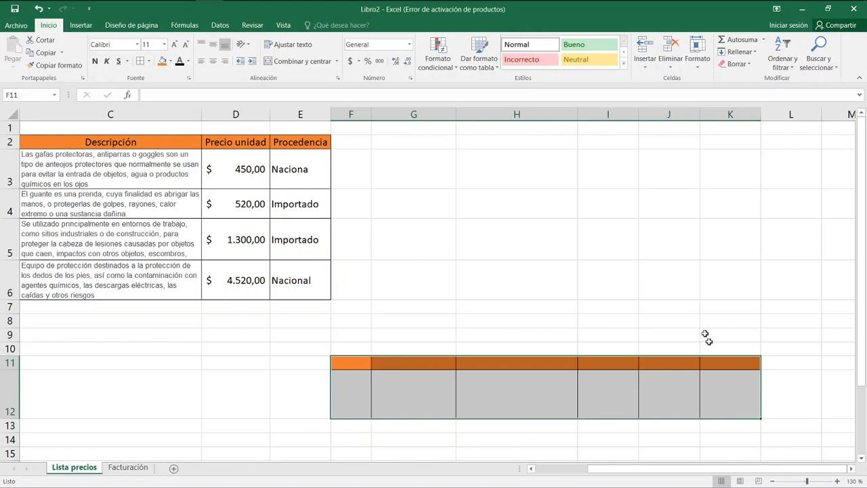
Remove all borders and the fill color from the emptied range F11:K12.
left_click(148, 61)
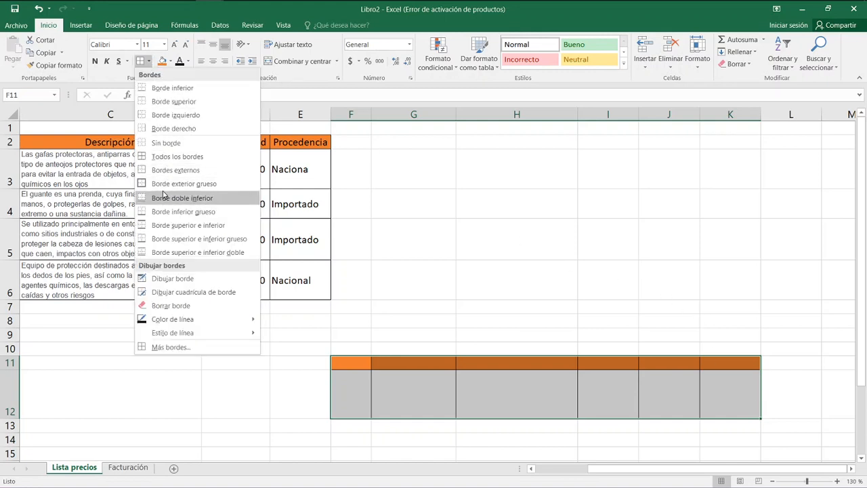
left_click(165, 143)
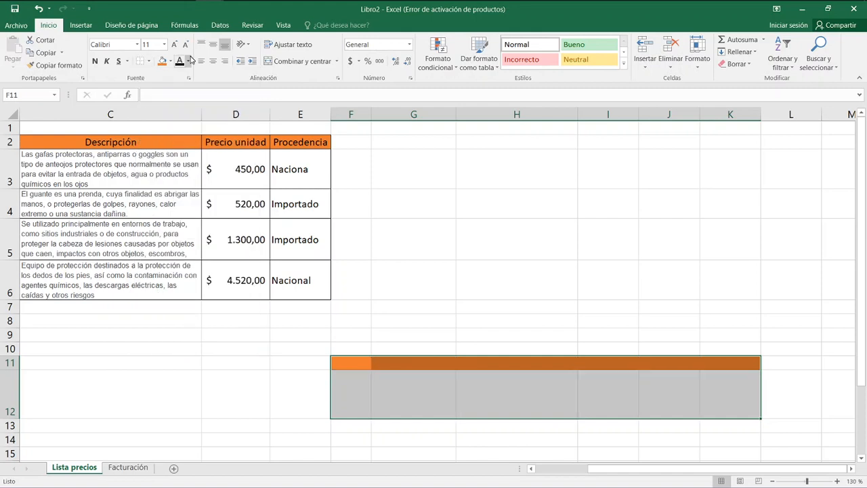
left_click(170, 61)
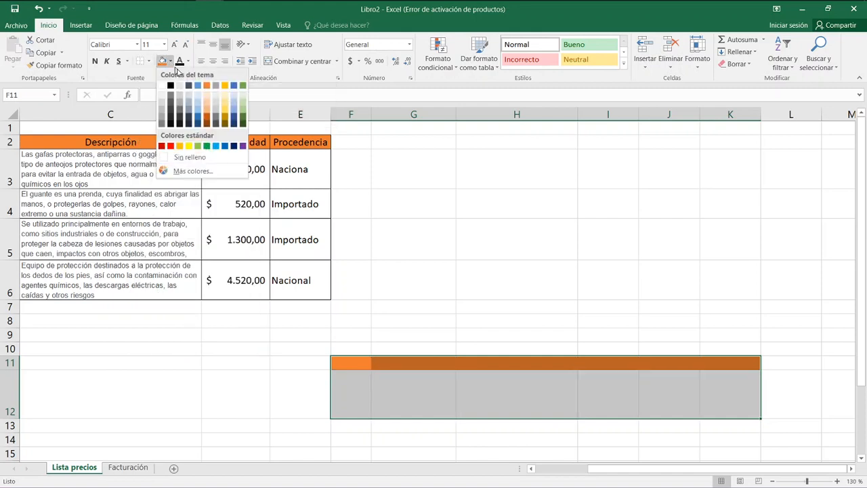
left_click(190, 157)
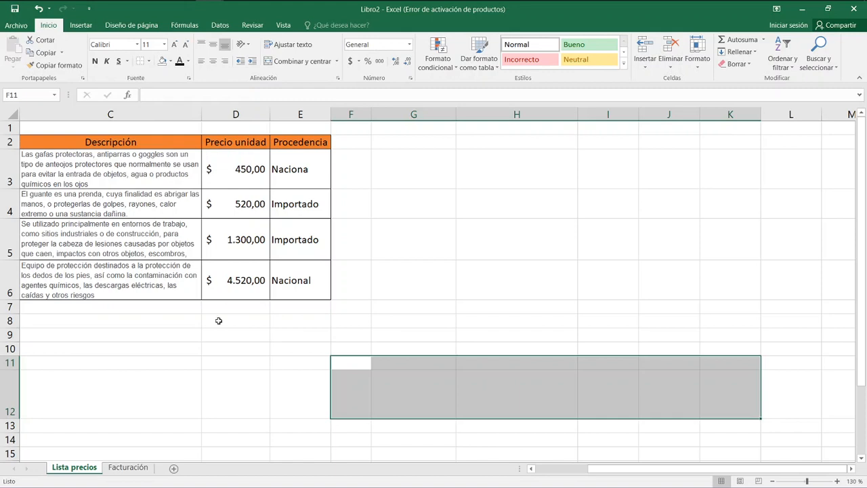
left_click(217, 332)
Delete the Factura label in B9 and reduce the height of row 12 to roughly half.
left_click(532, 468)
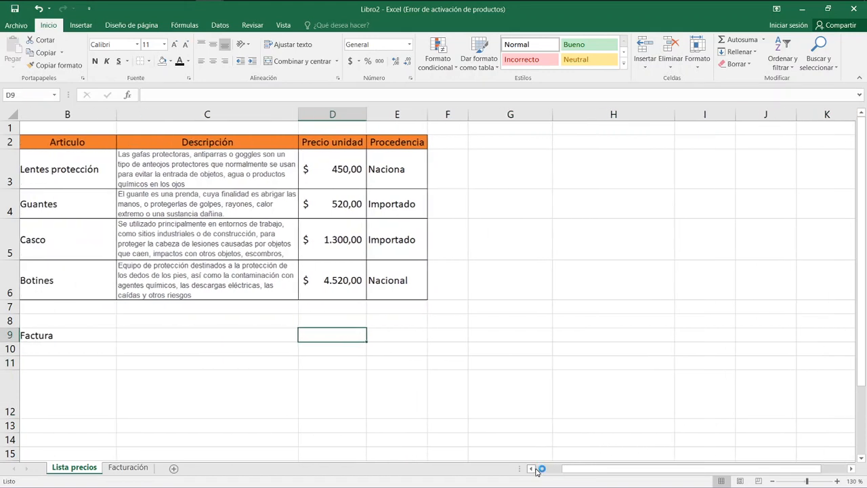
left_click(542, 469)
left_click(217, 339)
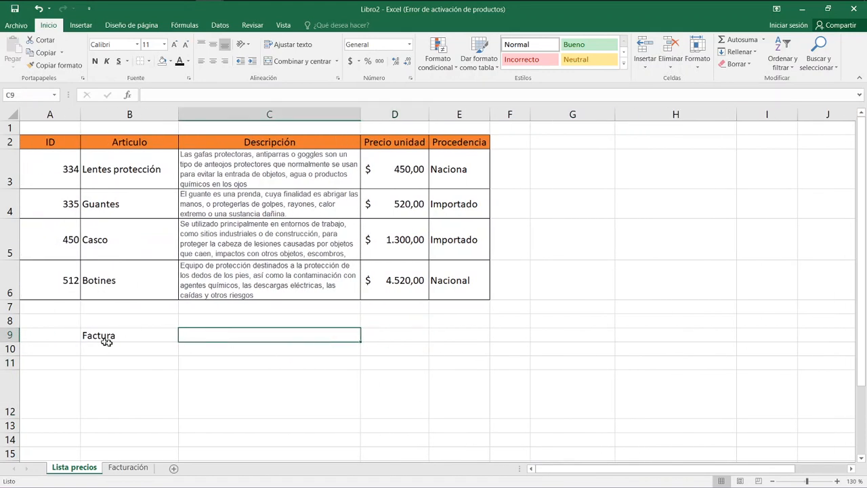
left_click(130, 337)
key("Delete")
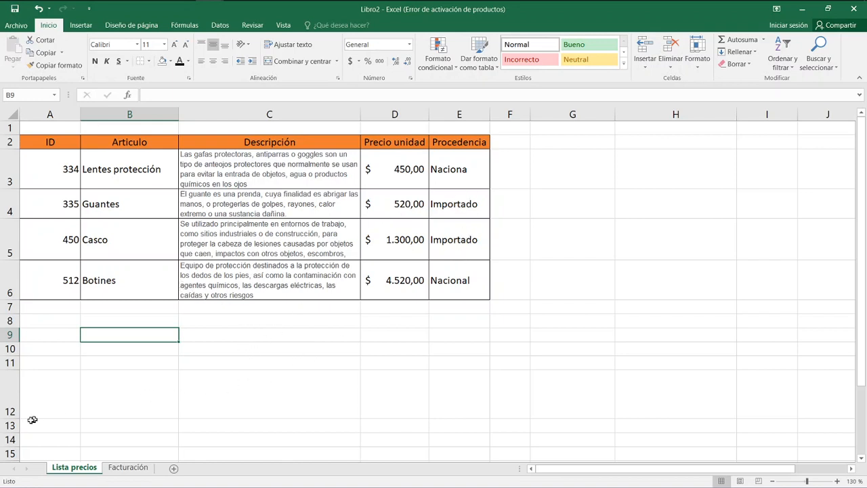
left_click_drag(7, 418, 8, 393)
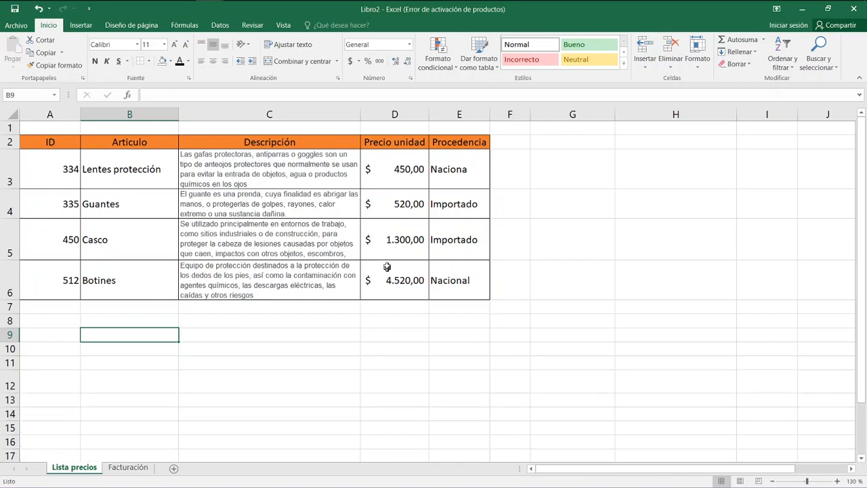
left_click(381, 203)
left_click(389, 242)
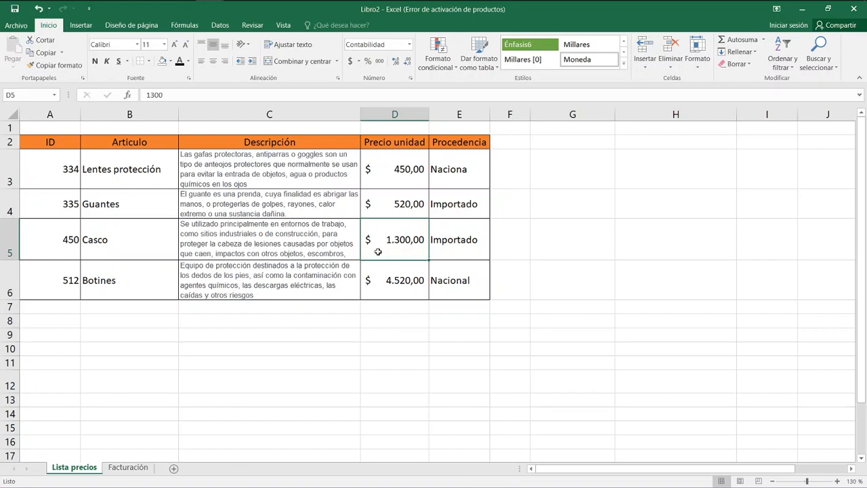
Insert a new sheet between Lista precios and Facturación and name it Citización.
left_click(174, 468)
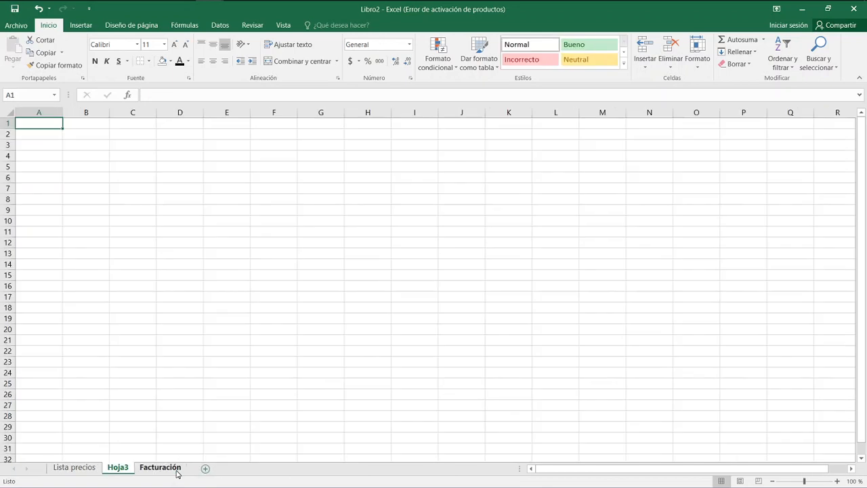
double_click(122, 469)
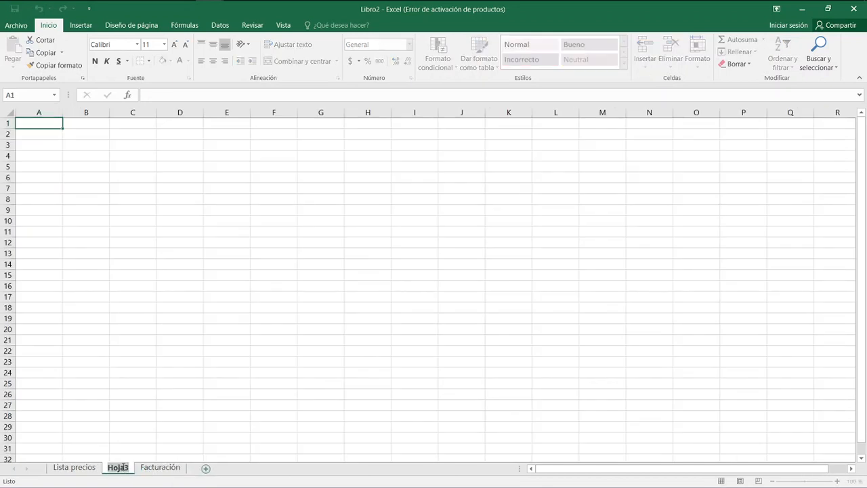
type("Citi")
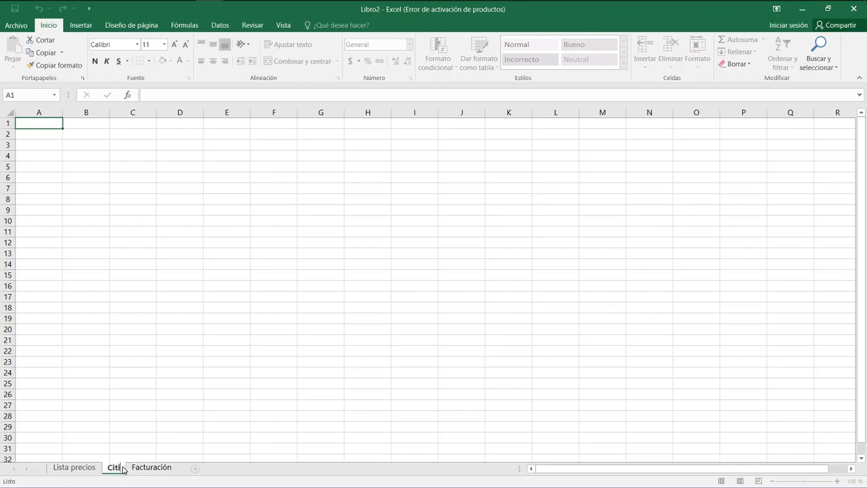
type("zación")
key("Return")
key("Return")
Enter the title "Cotización Dólar" in cell B2 of the new sheet.
key("Right")
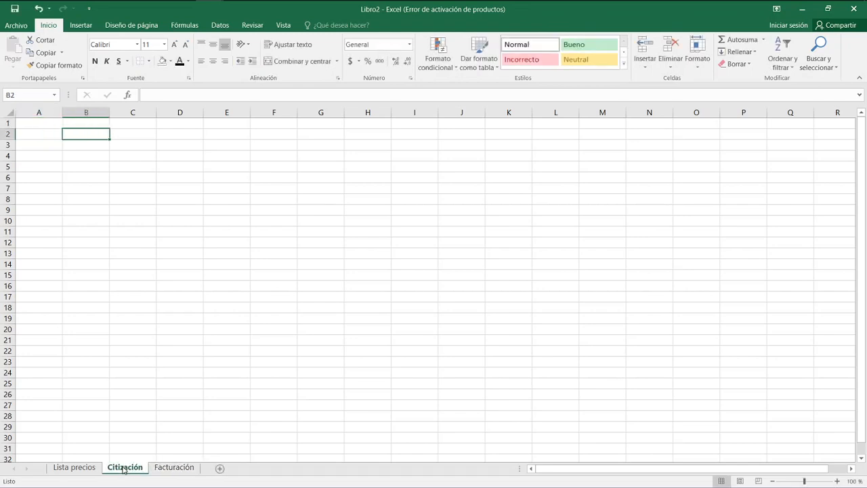
key("Down")
key("Left")
key("Right")
key("Up")
type("C")
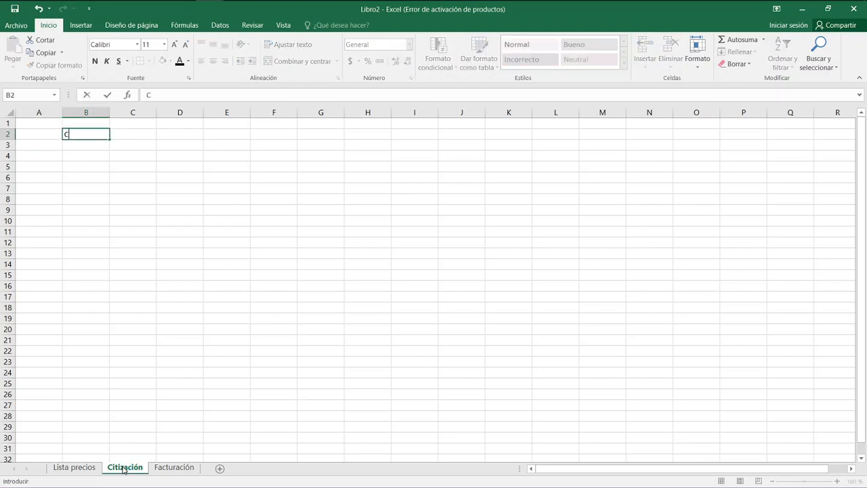
type("otización Dolar")
key("Return")
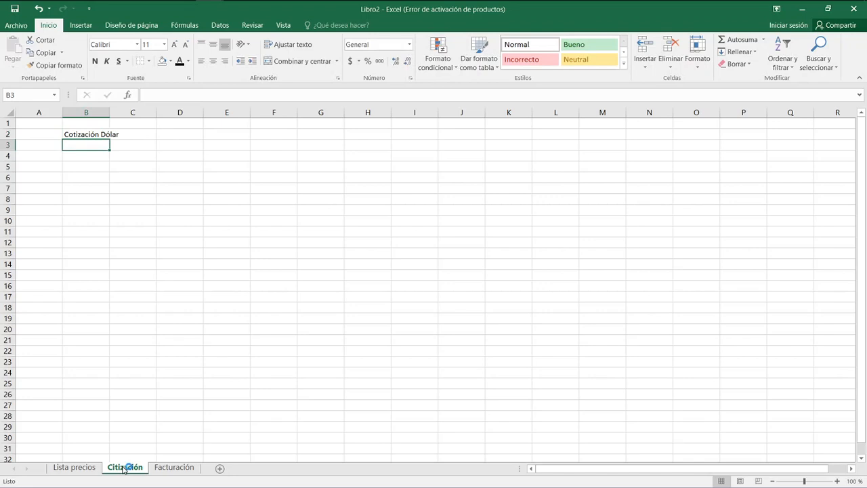
Enter the column headings Compra in B3 and Venta in C3.
type("Compra")
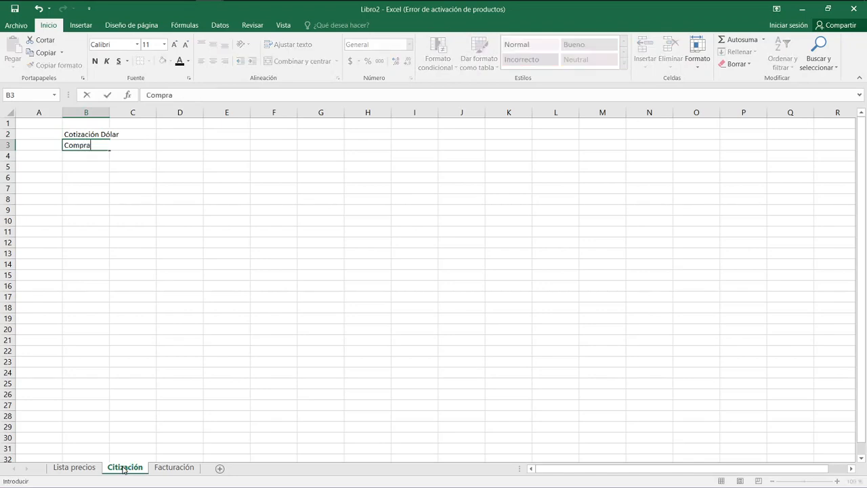
key("Tab")
type("Venta")
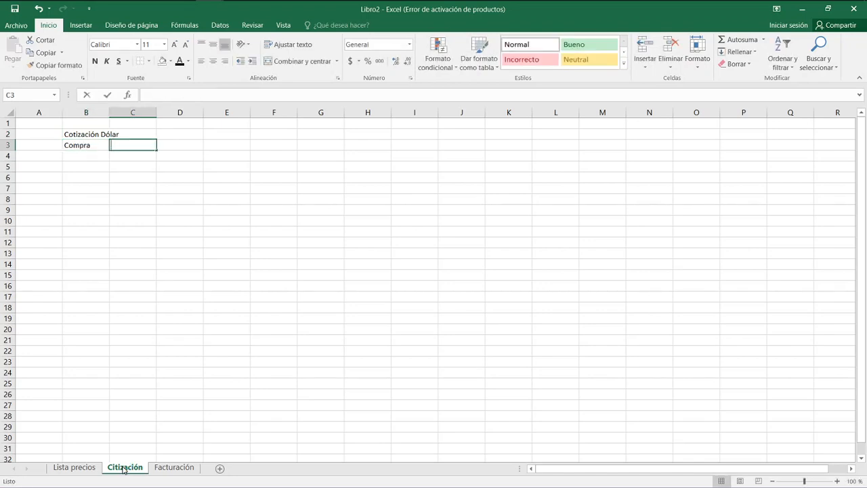
key("Return")
Fill the title and heading range B2:C3 with orange.
key("Up")
key("Up")
key("shift+Right")
key("shift+Down")
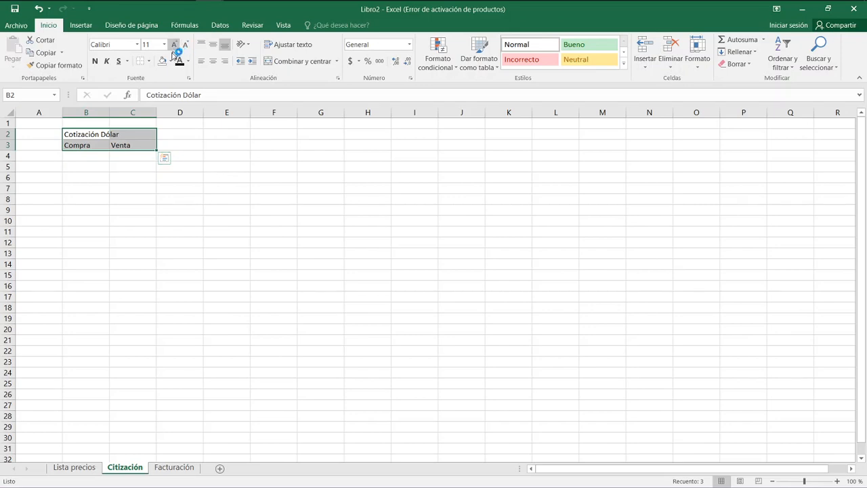
left_click(170, 61)
left_click(210, 88)
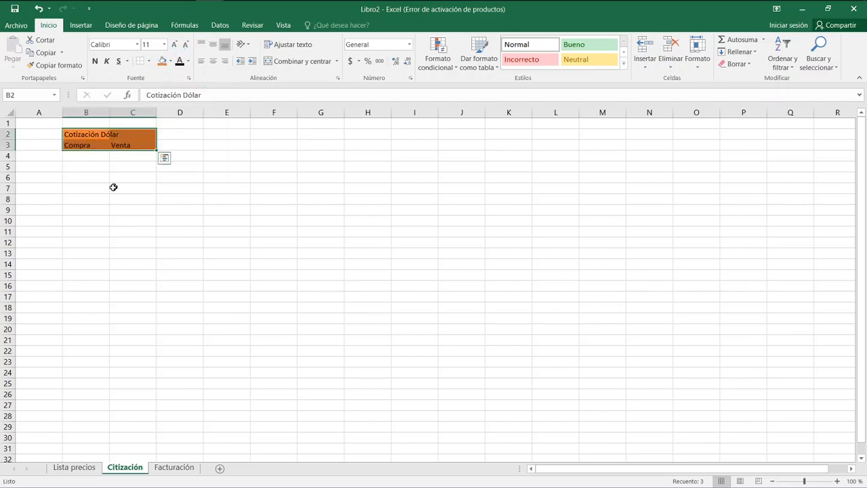
Merge and center the title across B2:C2 and center the Compra and Venta headings in B3:C3.
left_click_drag(112, 136, 92, 136)
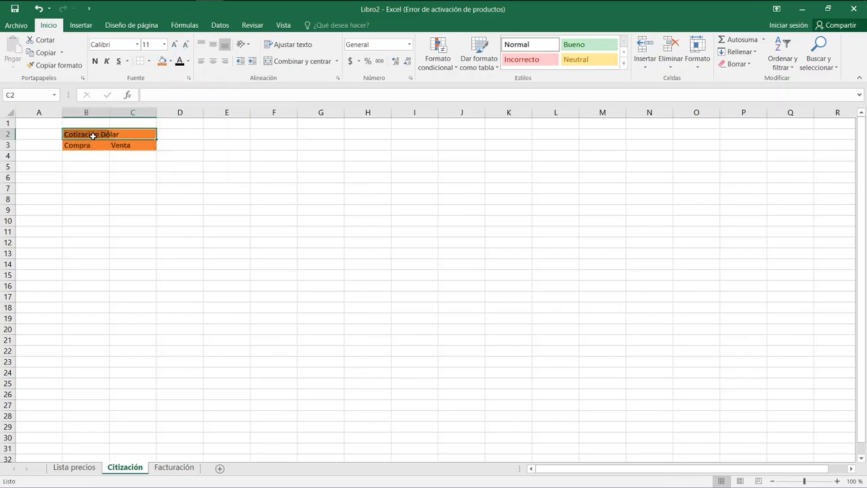
left_click(271, 61)
left_click(106, 174)
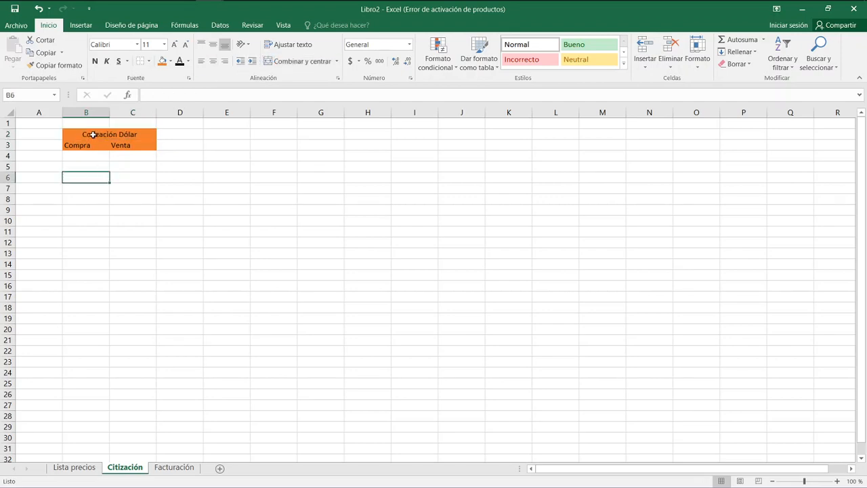
left_click_drag(87, 143, 132, 145)
left_click(213, 61)
left_click(102, 155)
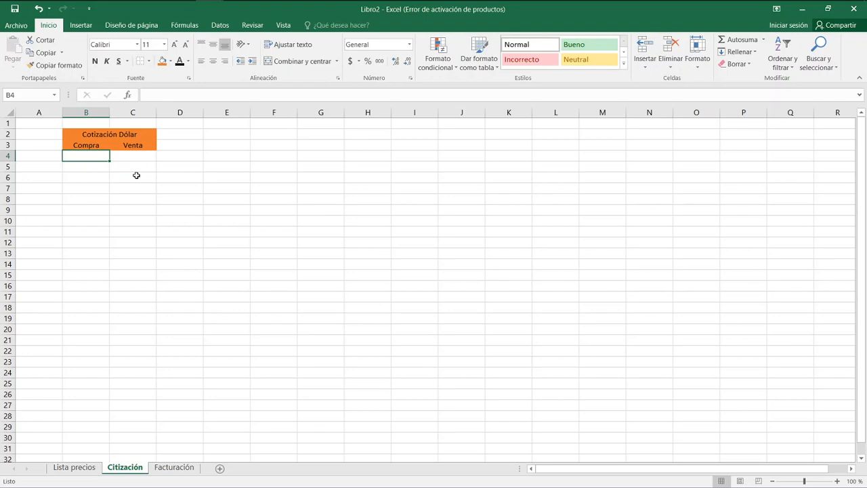
Enter 64 as the Compra rate in B4 and 65 as the Venta rate in C4, both in accounting currency format.
type("64")
key("Tab")
type("65")
key("Return")
key("Up")
key("Left")
key("shift+Right")
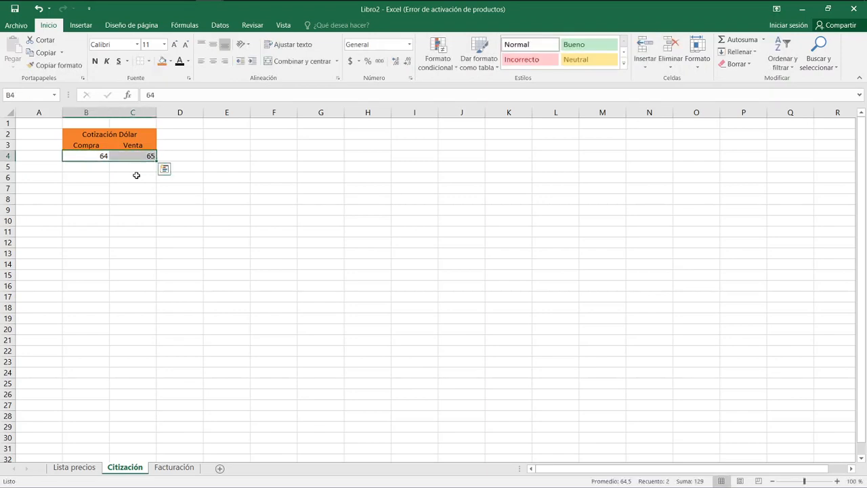
left_click(350, 60)
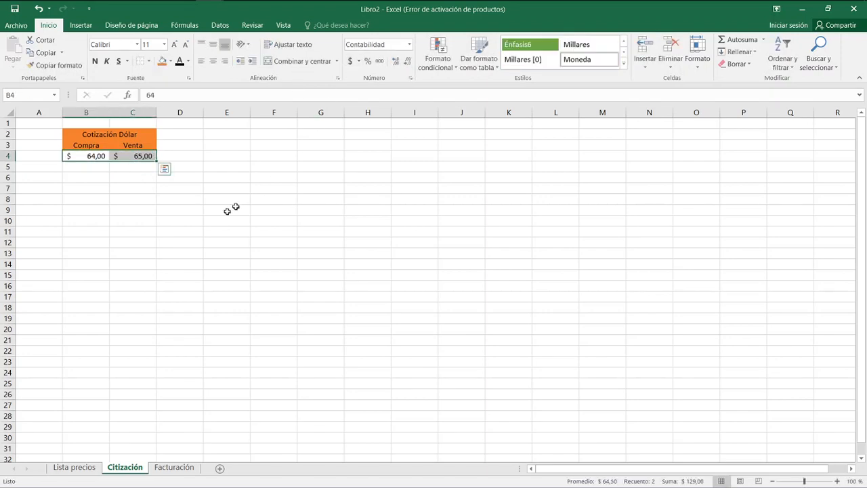
left_click(227, 218)
Apply all borders to the exchange rate table B2:C4.
left_click_drag(82, 134, 128, 156)
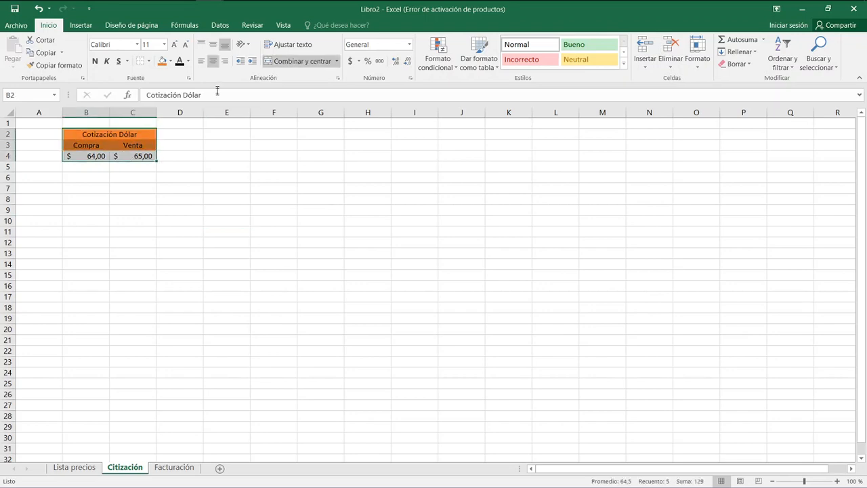
left_click(149, 61)
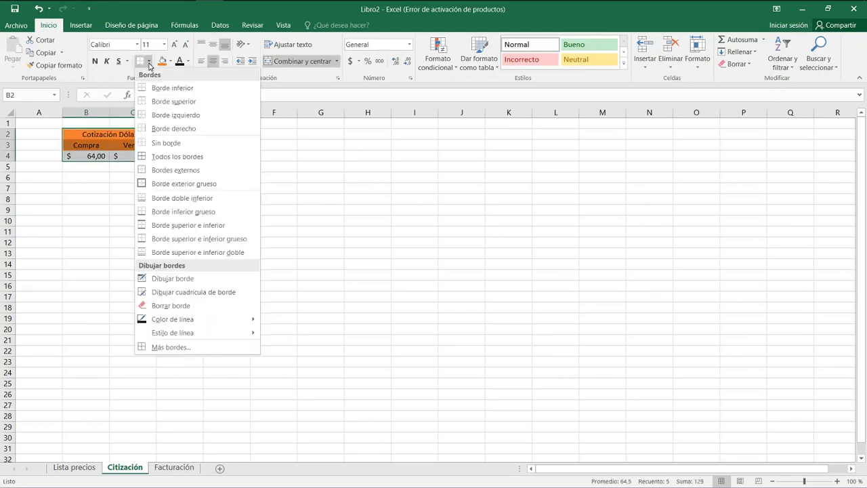
left_click(153, 157)
left_click(173, 201)
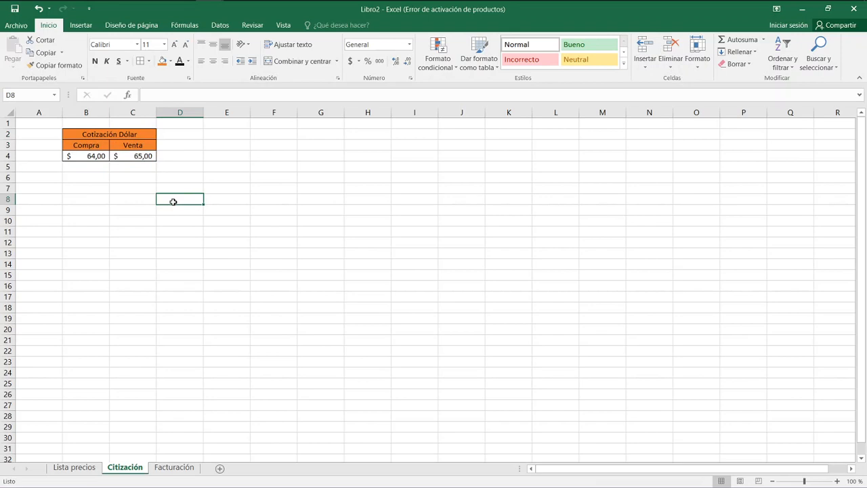
left_click(176, 469)
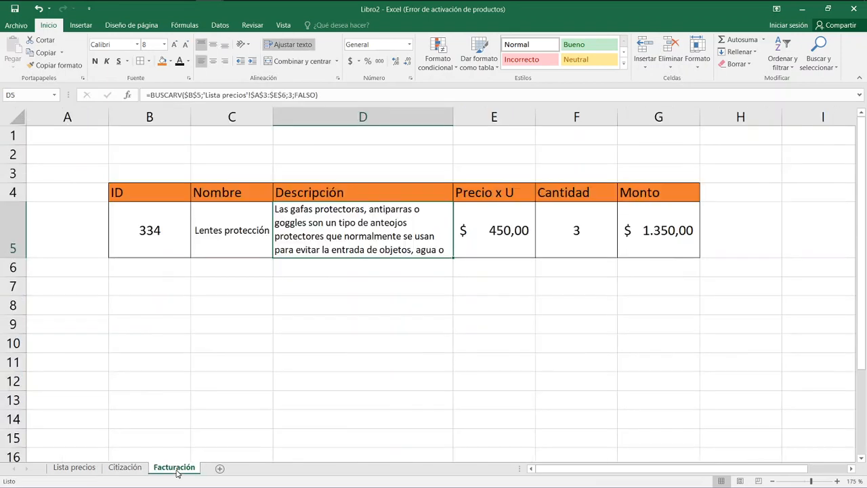
left_click(82, 469)
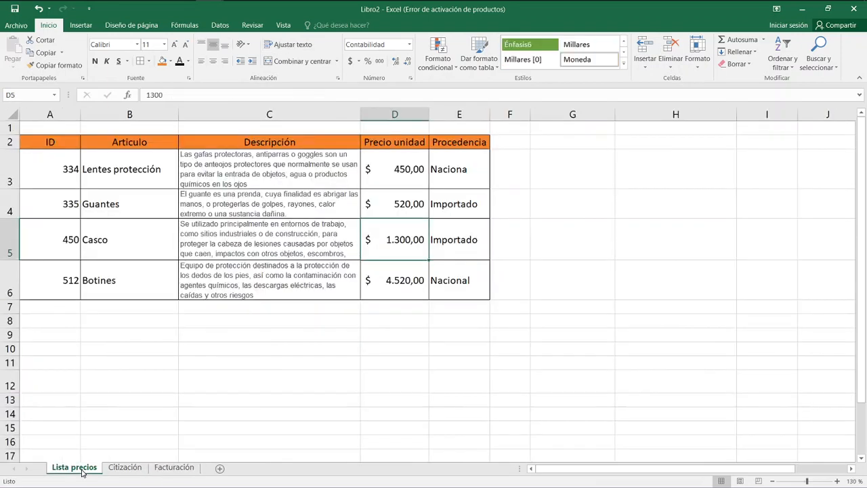
left_click(180, 472)
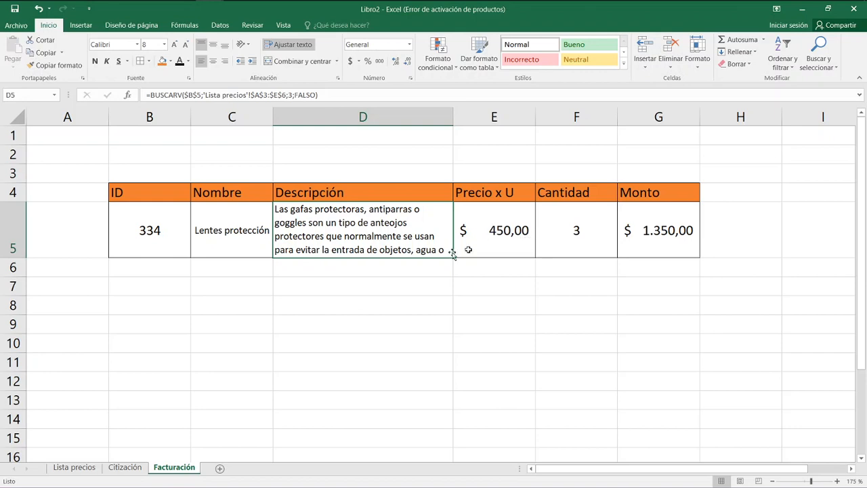
left_click(74, 468)
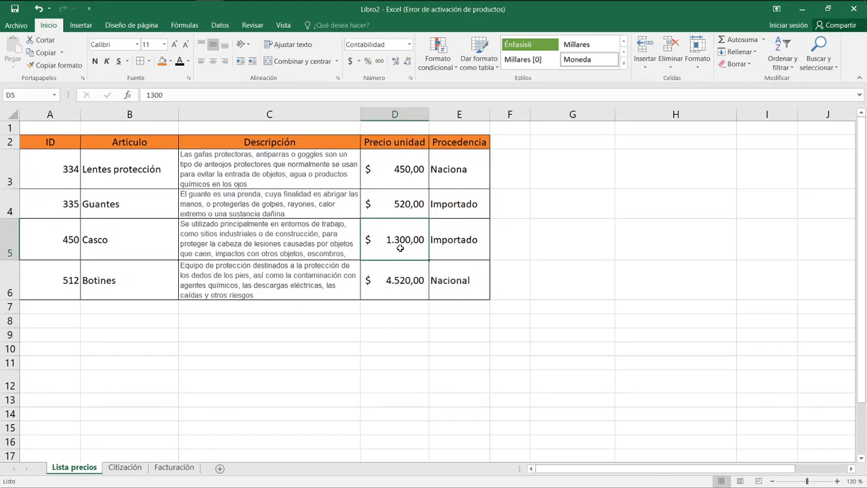
Rename the Citización sheet as cotización.
left_click(141, 469)
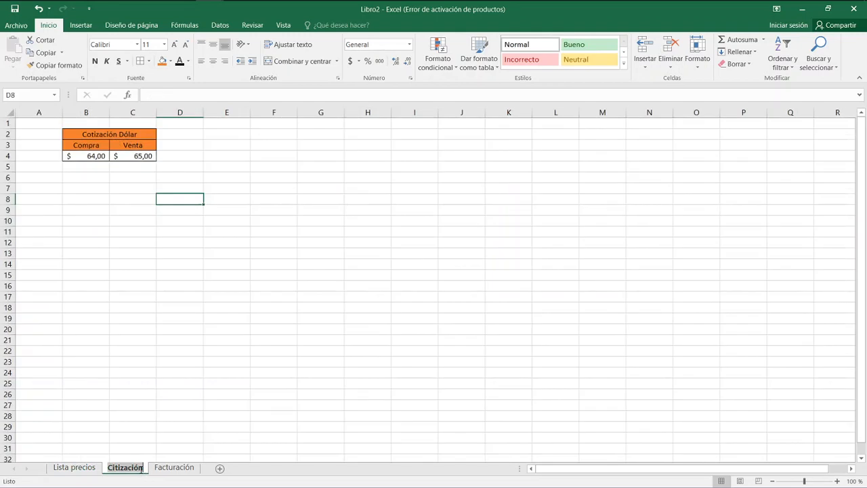
key("BackSpace")
key("BackSpace")
key("BackSpace")
key("BackSpace")
key("BackSpace")
key("BackSpace")
key("BackSpace")
key("BackSpace")
key("BackSpace")
key("BackSpace")
type("coti")
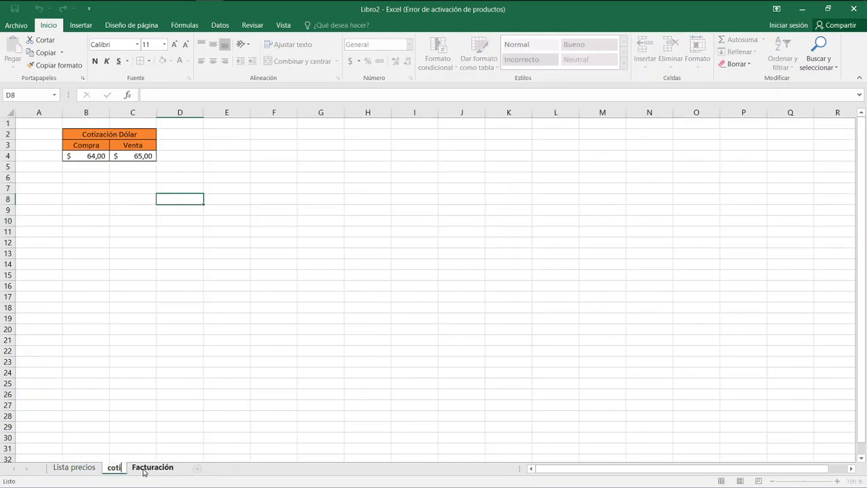
type("zación")
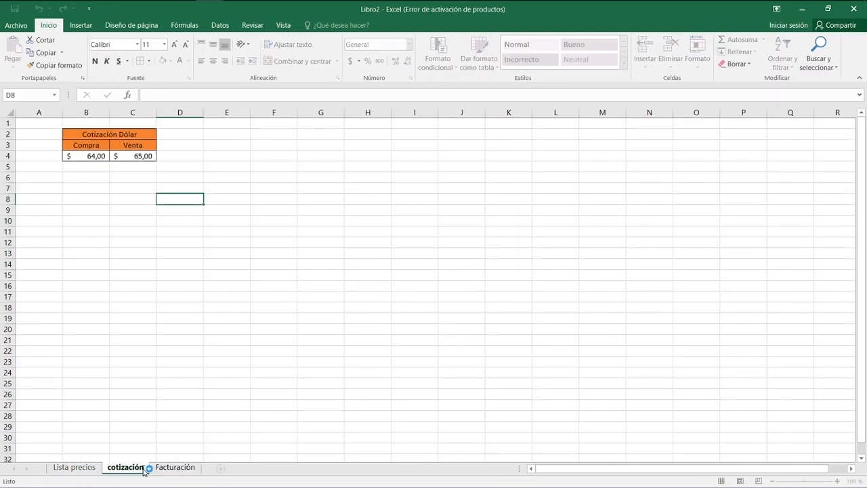
key("Return")
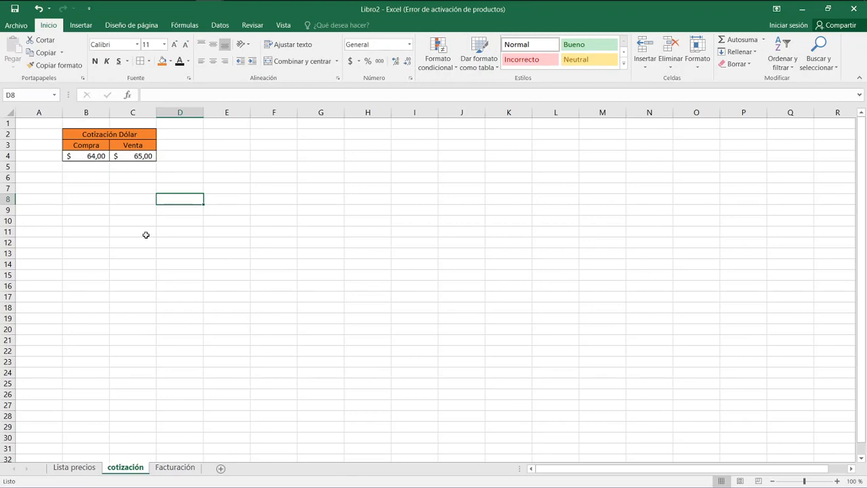
scroll(152, 244, "up", 4)
scroll(152, 244, "up", 1)
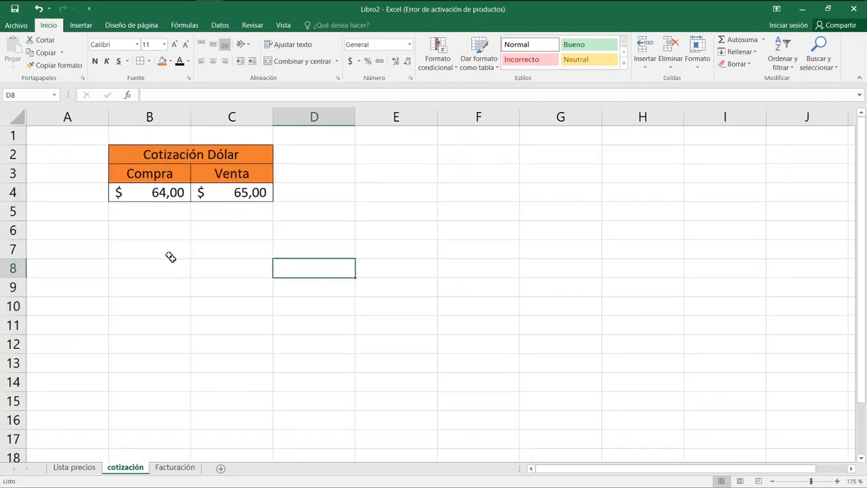
Insert a new column before Precio x U on the Facturación sheet and narrow it to about half its width.
left_click(175, 468)
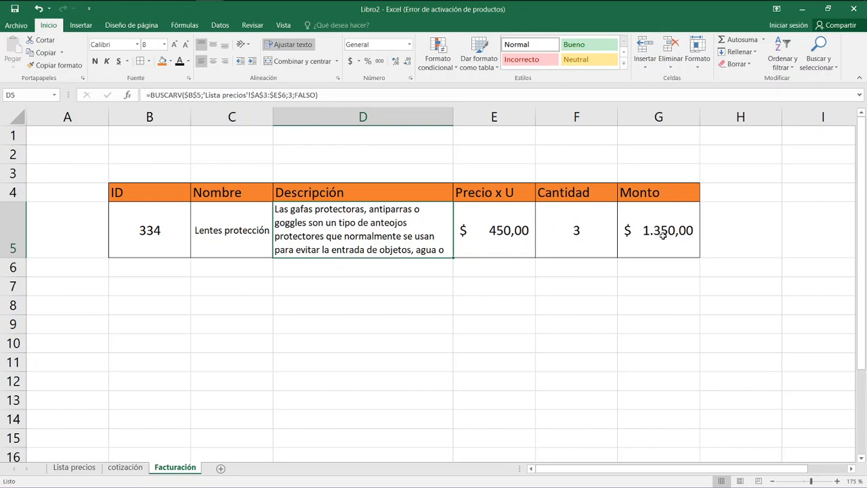
left_click(492, 117)
right_click(492, 118)
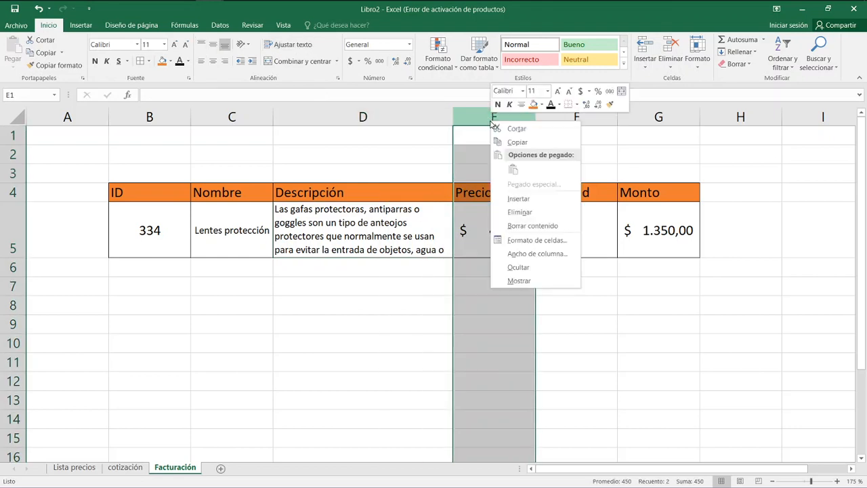
left_click(518, 198)
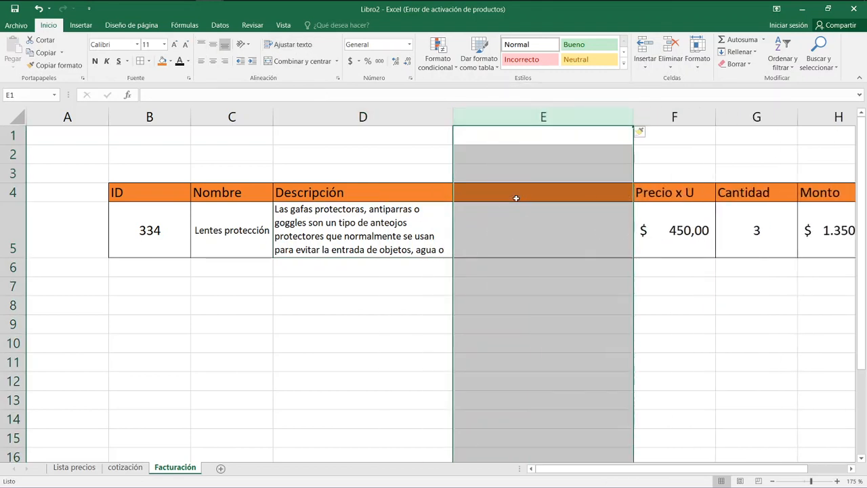
left_click_drag(633, 119, 547, 117)
left_click(541, 323)
Enter the heading "procedencia" in cell E4 of the Facturación sheet, matching the last column of Lista precios.
left_click(497, 195)
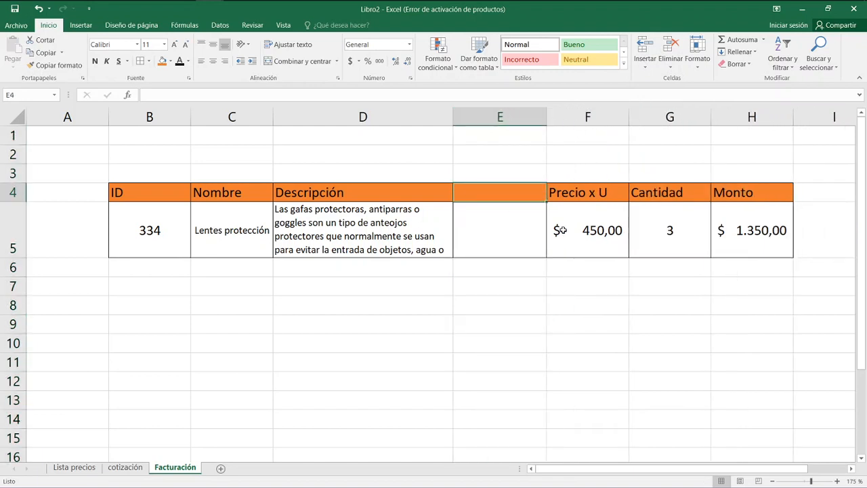
left_click(74, 467)
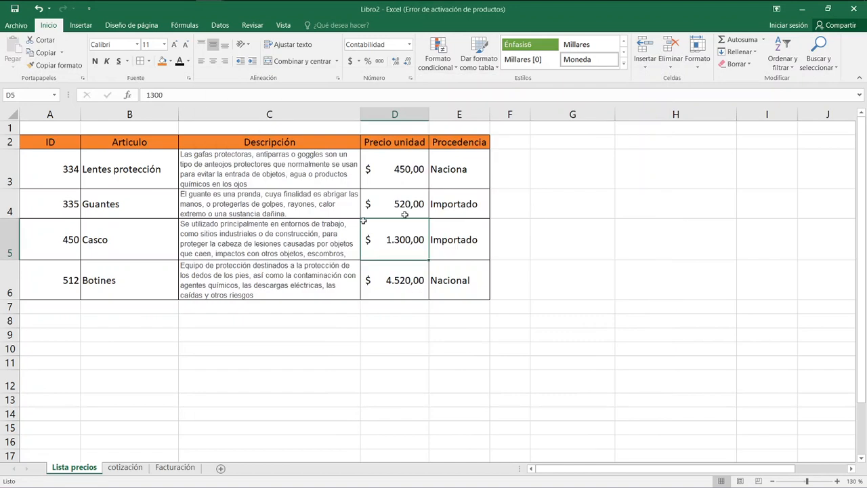
left_click(175, 468)
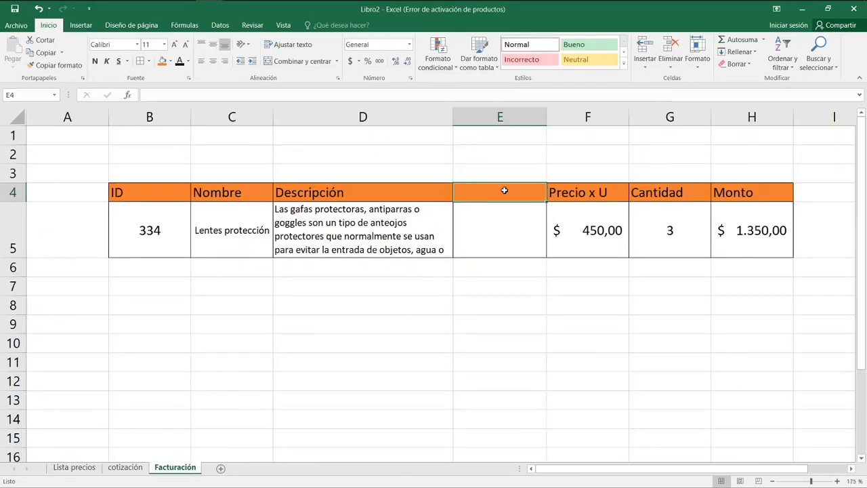
type("proce")
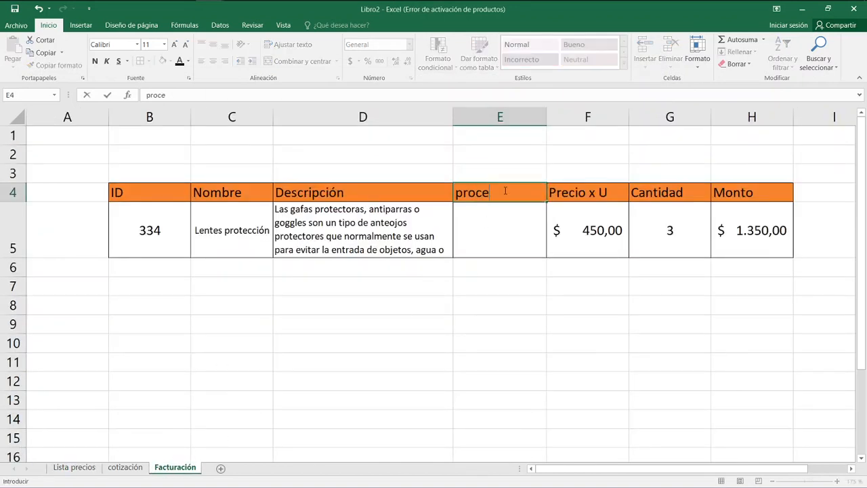
type("dencia")
key("Return")
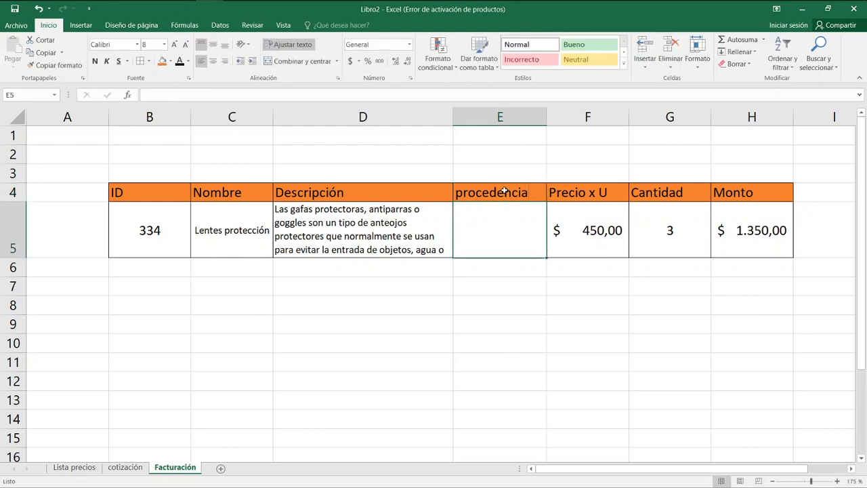
Copy the Descripción lookup formula from D5 into the procedencia cell E5.
key("Left")
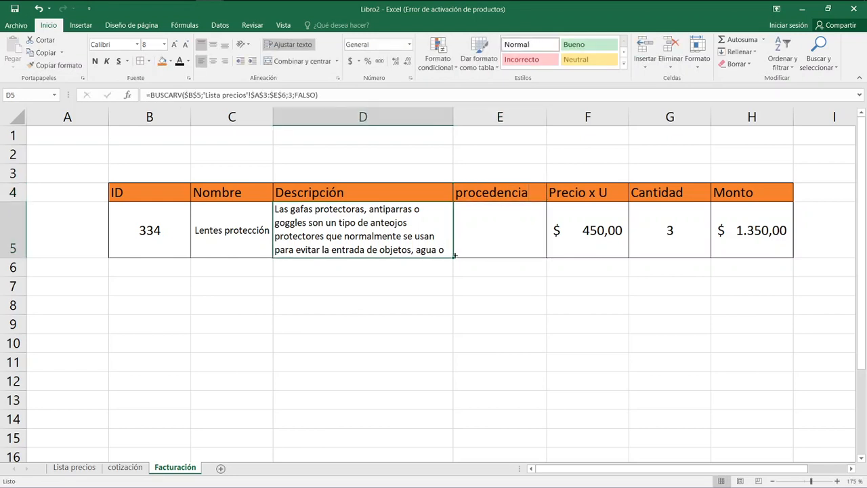
left_click_drag(451, 259, 507, 252)
left_click(501, 237)
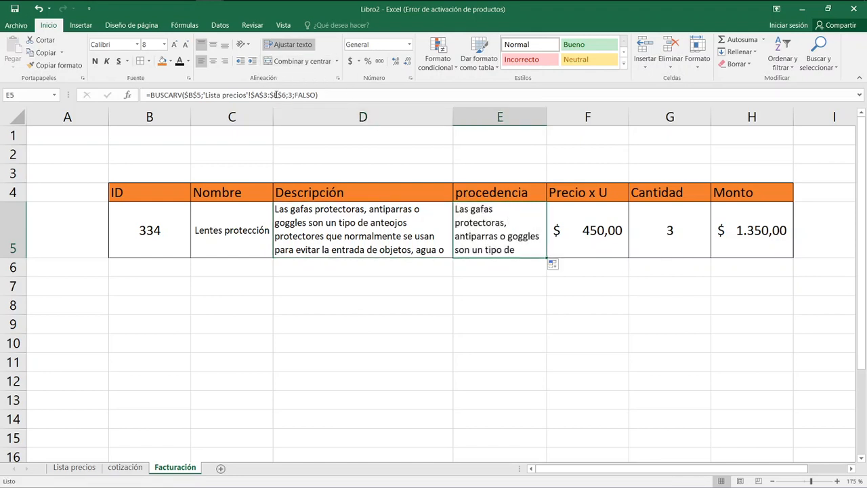
Set the column index of the BUSCARV formula in E5 to 5 so it looks up the Procedencia column.
left_click(73, 467)
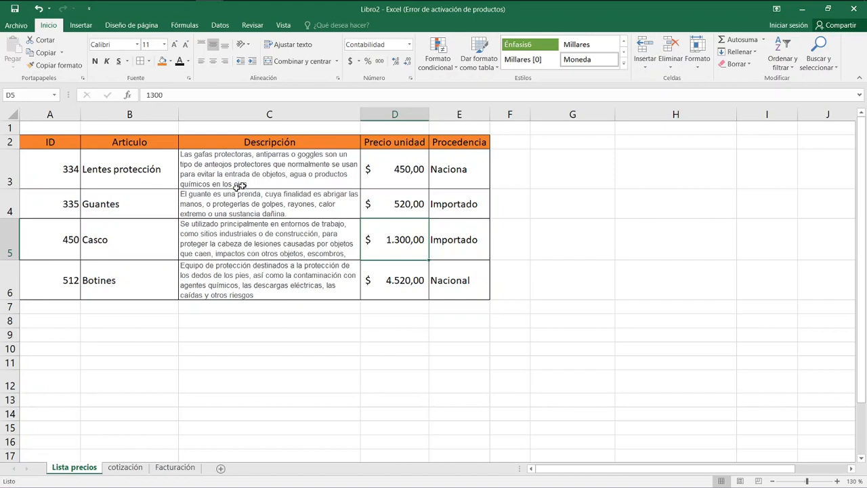
left_click(174, 468)
double_click(498, 223)
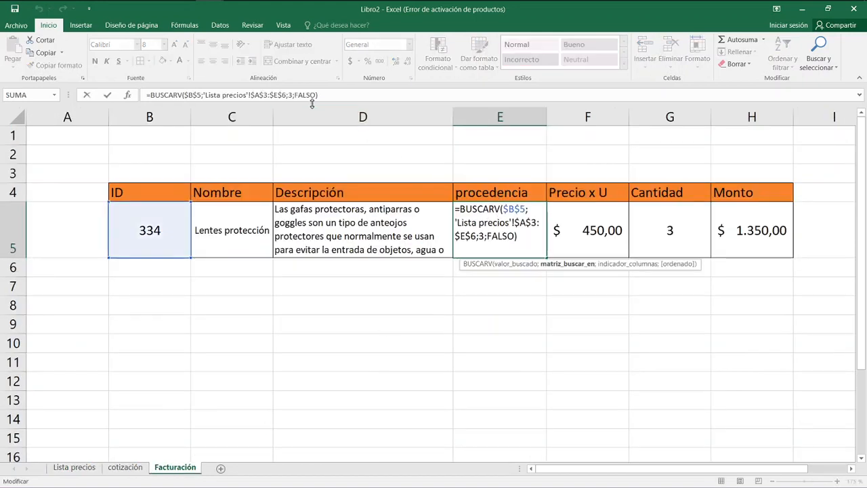
left_click(291, 95)
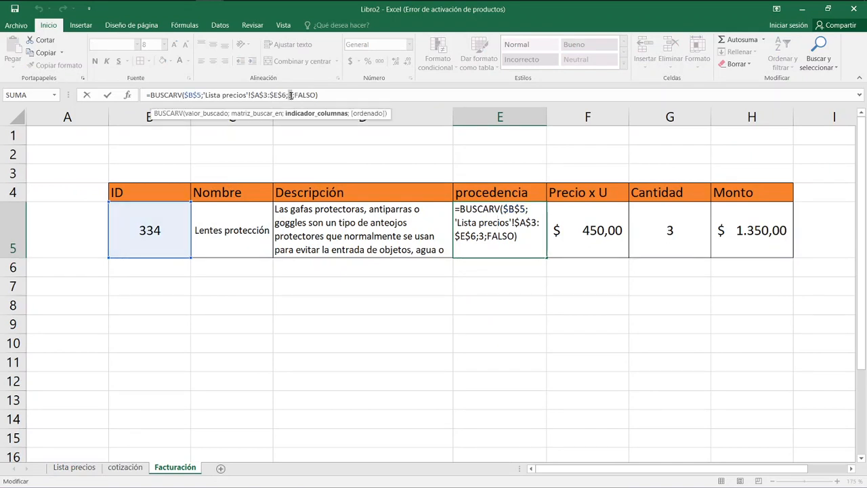
key("Return")
key("Up")
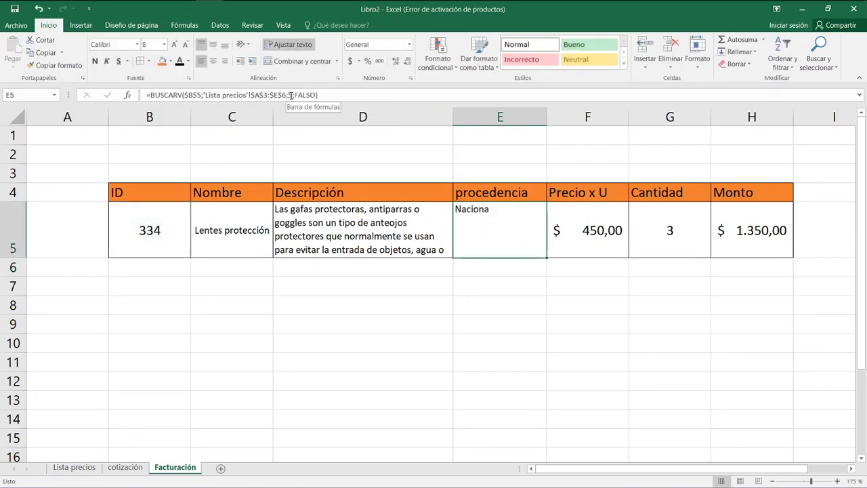
Center the procedencia value in E5 both horizontally and vertically.
left_click(213, 61)
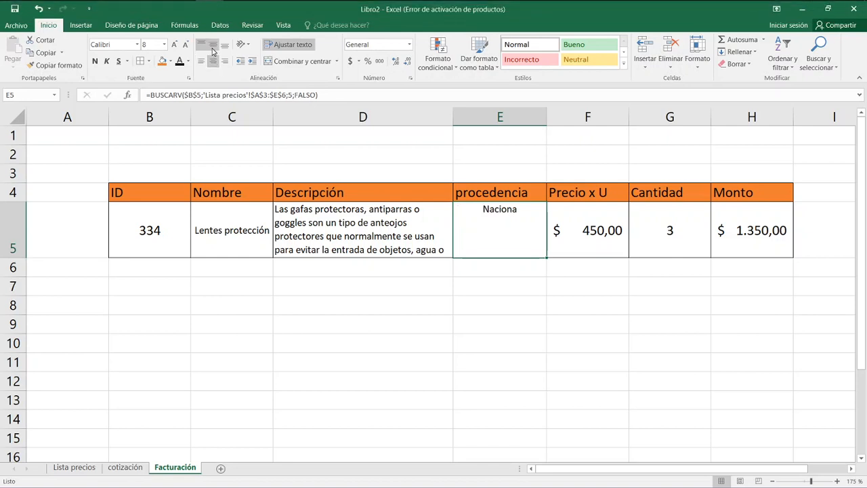
left_click(213, 45)
left_click(498, 301)
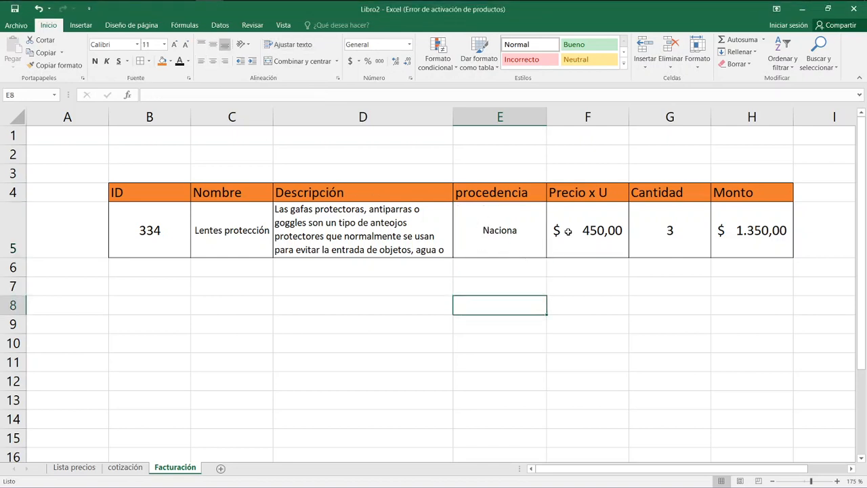
Set the invoice item's ID in B5 to 335.
left_click(169, 238)
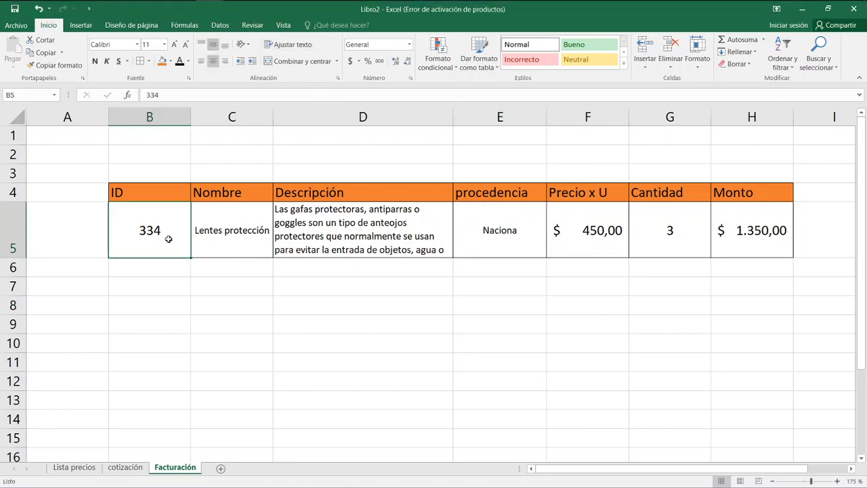
type("335")
key("Return")
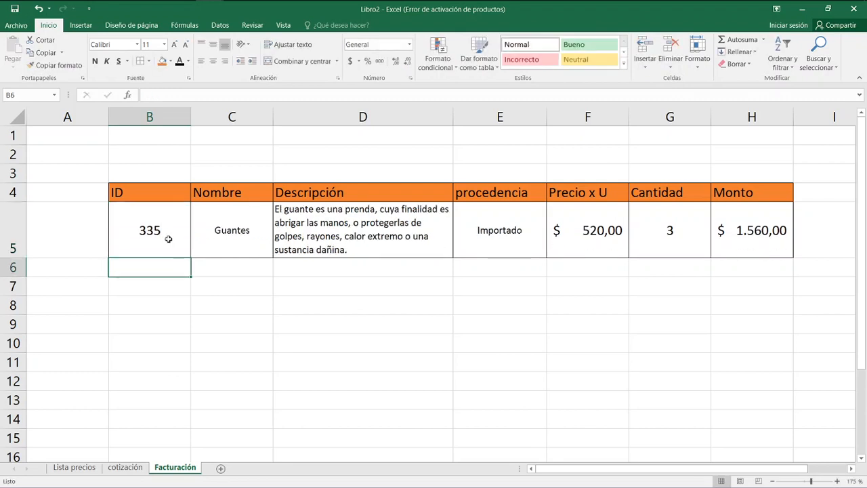
Examine the Precio x U lookup formula in F5 and the dollar rates on the cotización sheet.
left_click(595, 232)
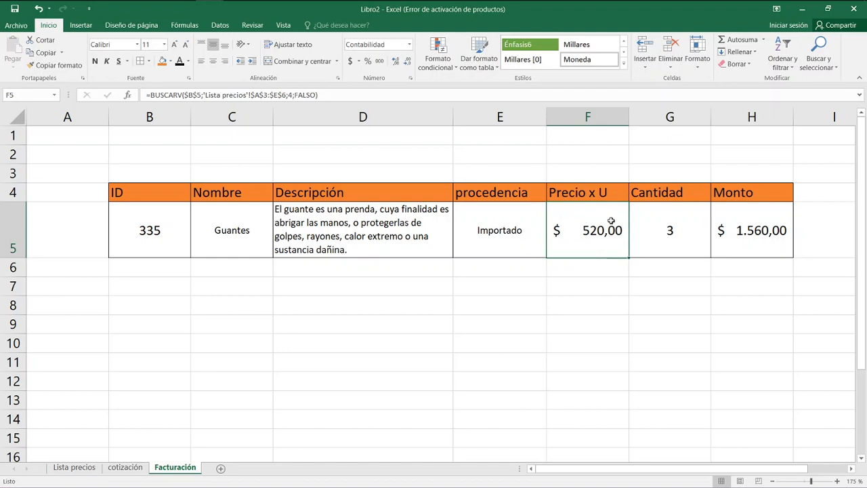
left_click(126, 467)
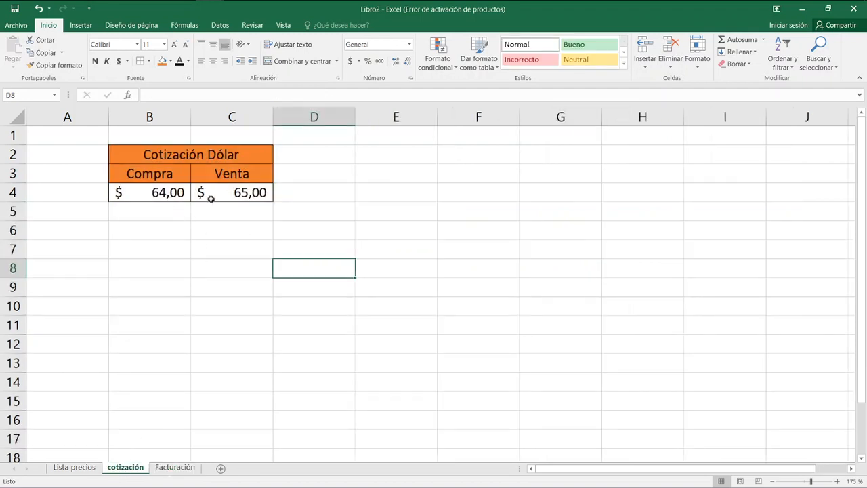
left_click(173, 467)
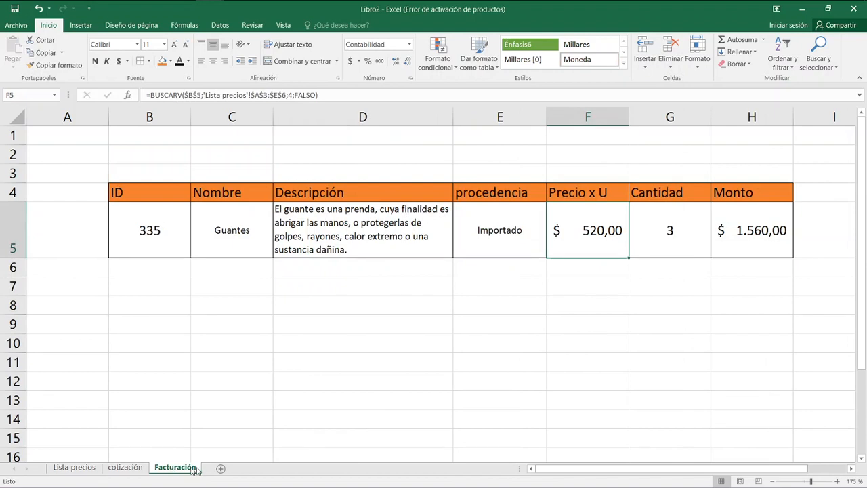
left_click(611, 301)
left_click(615, 241)
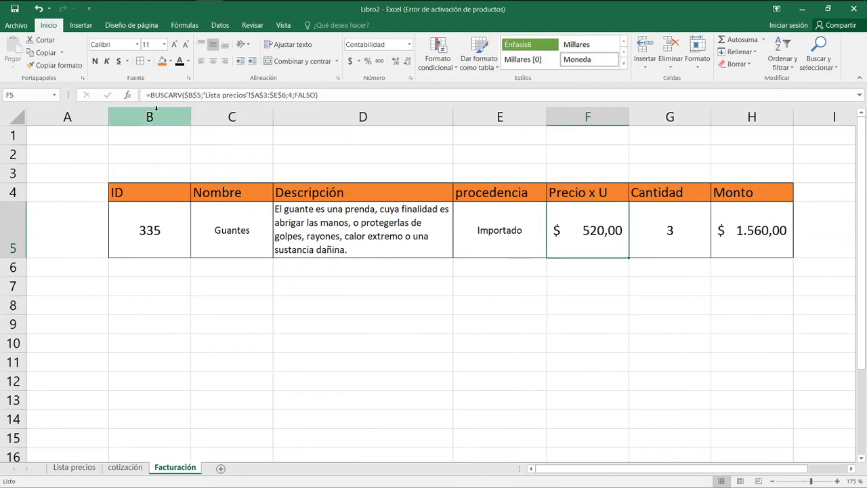
left_click_drag(151, 95, 327, 93)
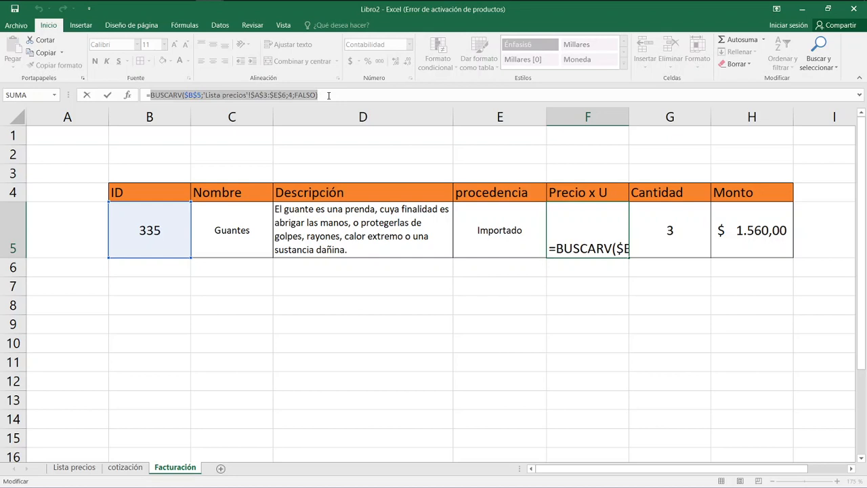
key("Escape")
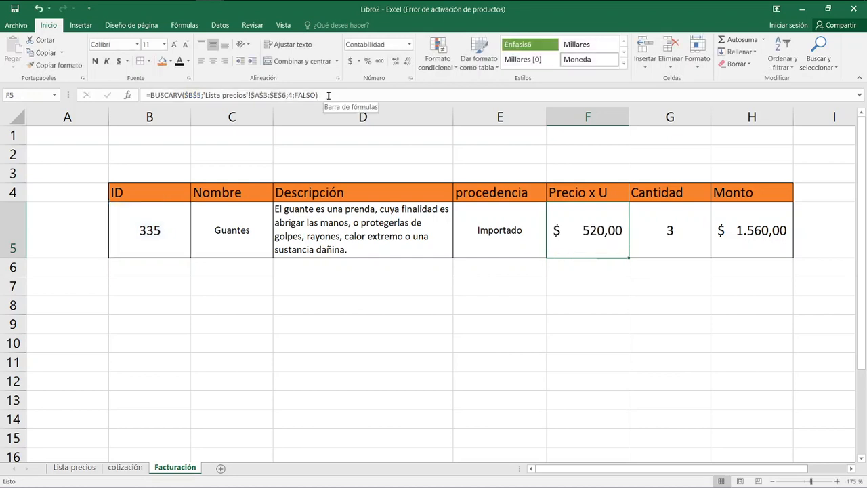
Multiply the BUSCARV price lookup in F5 by the Venta rate in cotización!C4 and widen the Monto column to fit its amount.
left_click(334, 94)
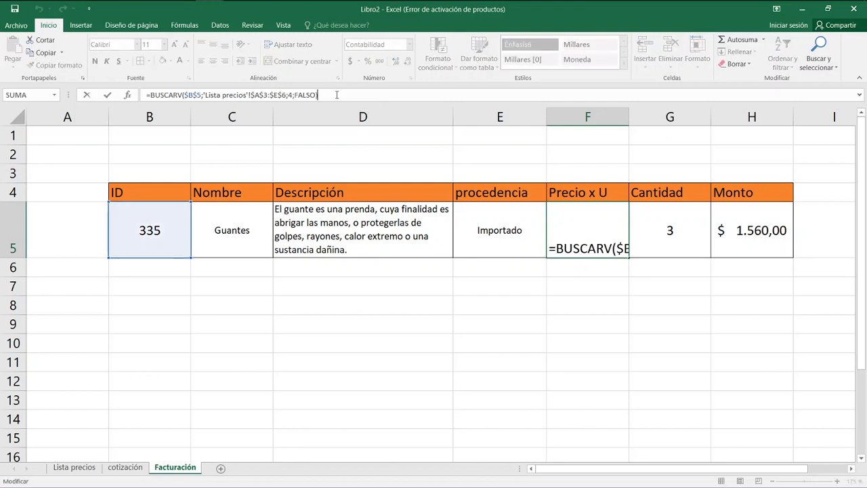
type("*")
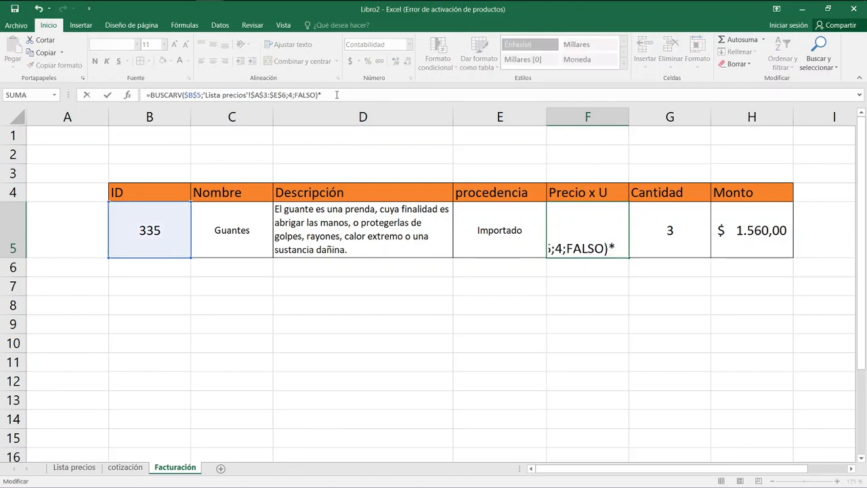
left_click(126, 467)
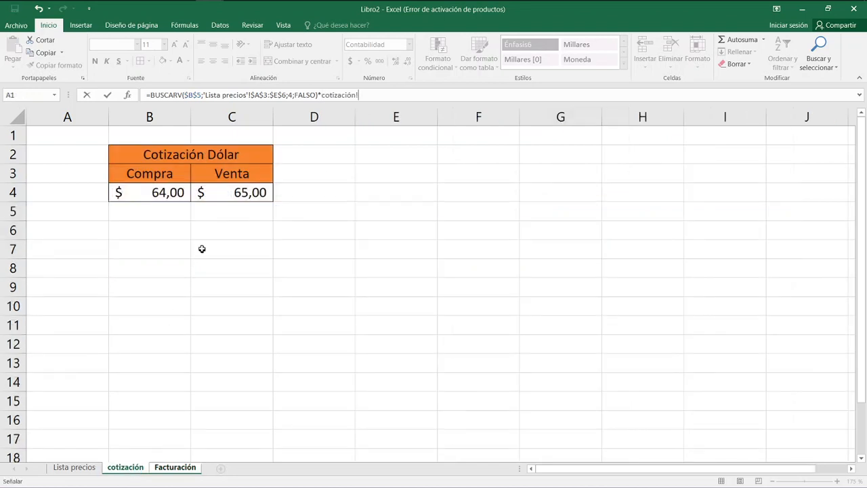
left_click(229, 194)
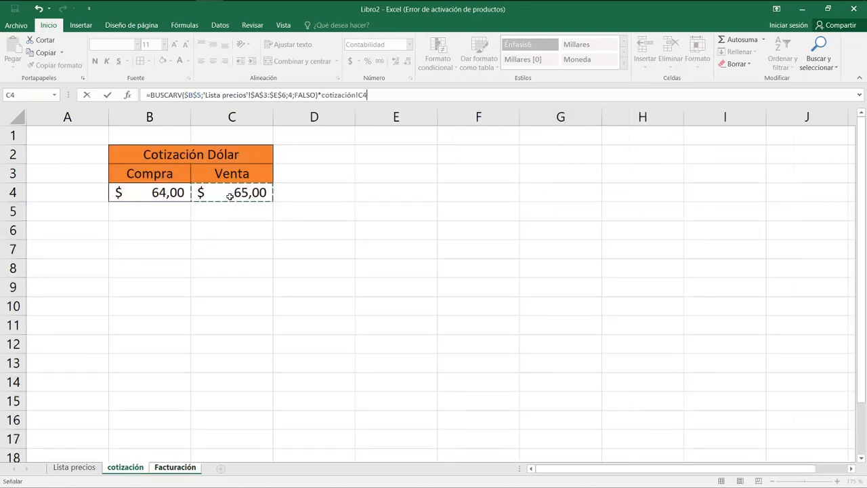
key("Return")
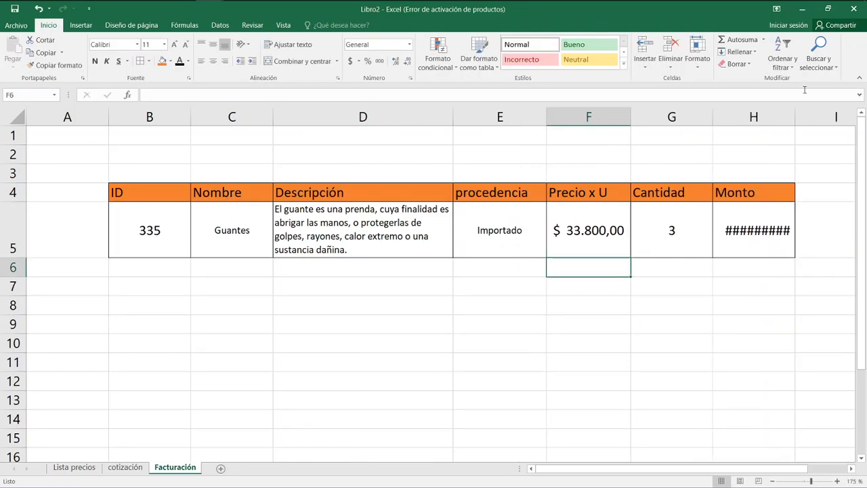
left_click_drag(797, 115, 824, 116)
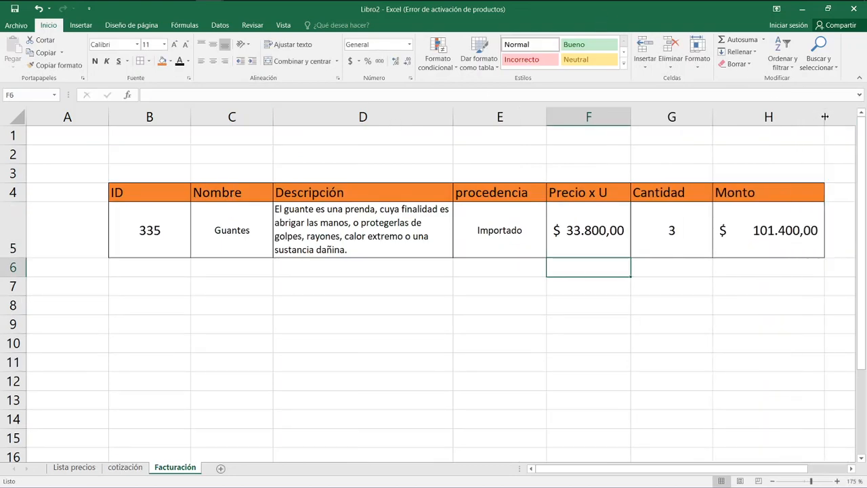
Remove the multiplication by cotización!C4 from the Precio x U formula in F5.
left_click(622, 237)
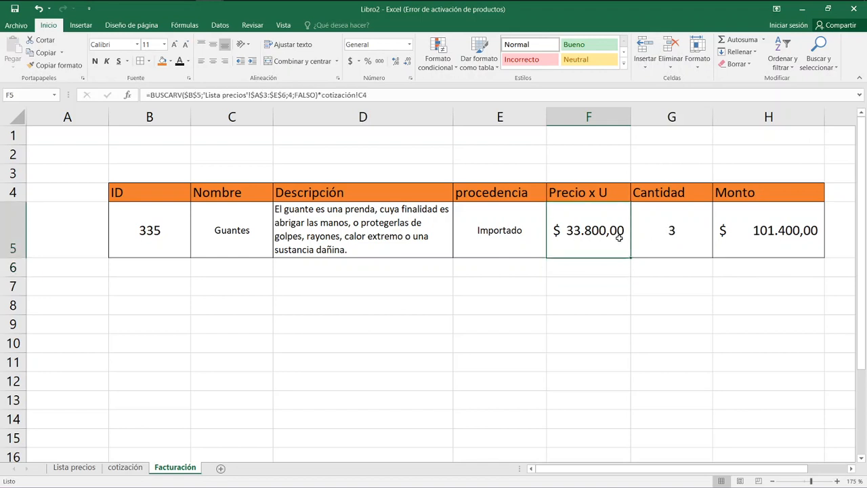
left_click(289, 94)
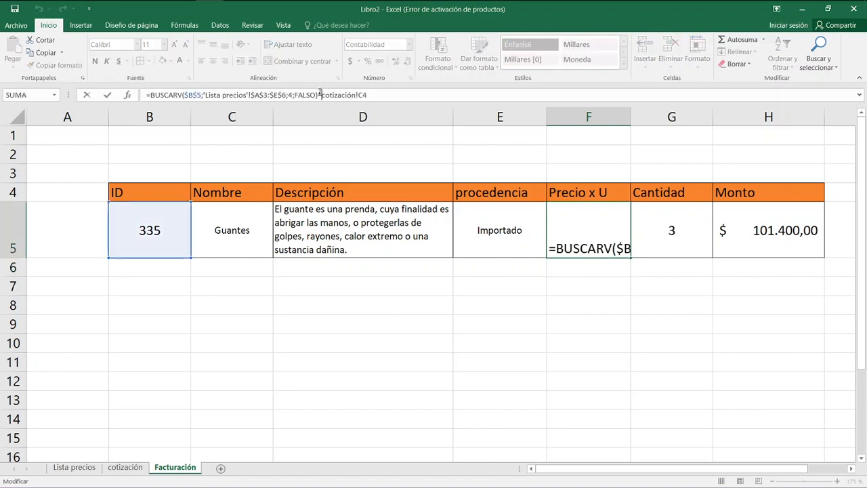
left_click_drag(317, 94, 151, 95)
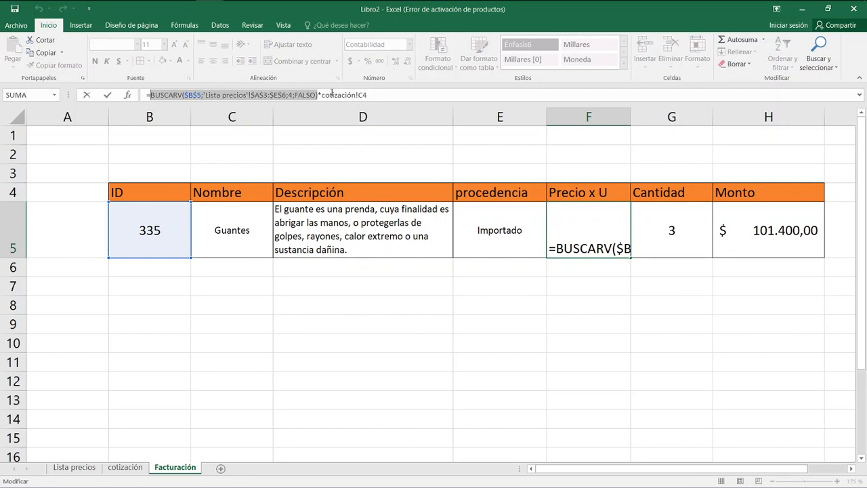
left_click_drag(321, 95, 401, 98)
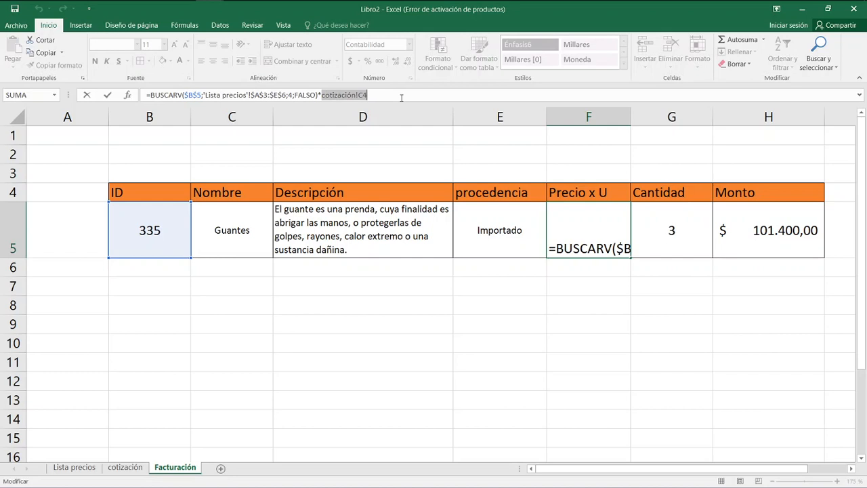
key("BackSpace")
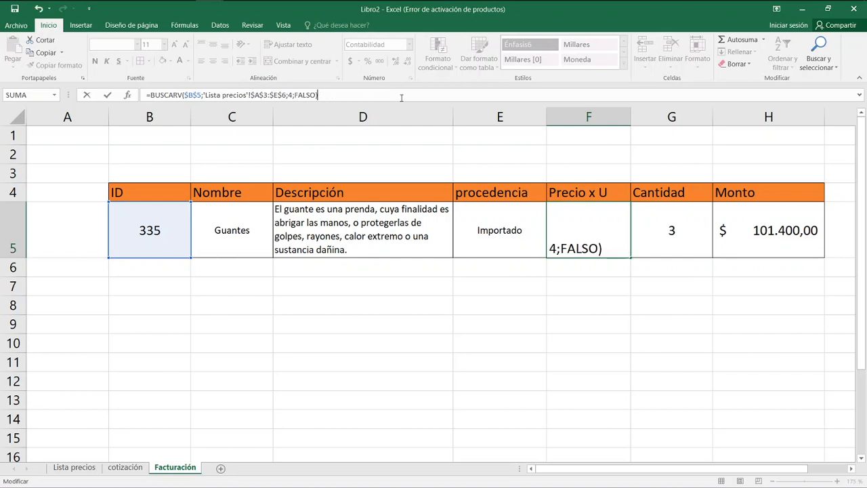
left_click(525, 227)
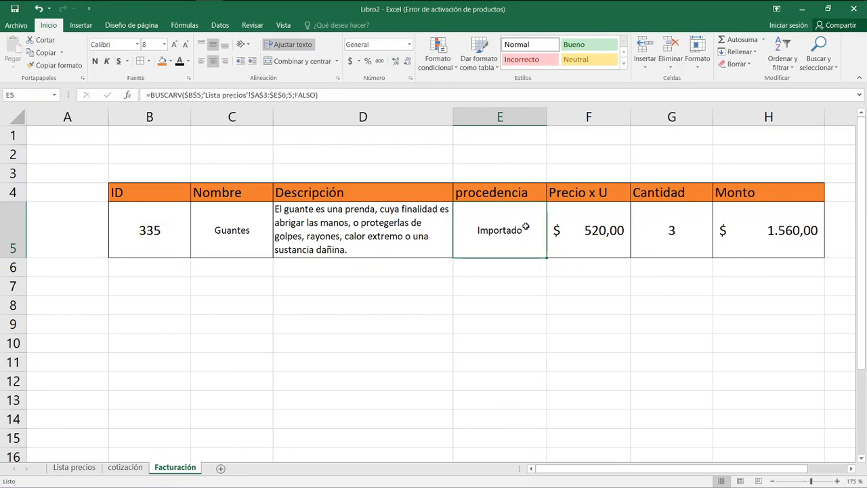
Copy the BUSCARV expression from the F5 formula, then delete it while keeping the equals sign.
left_click(574, 226)
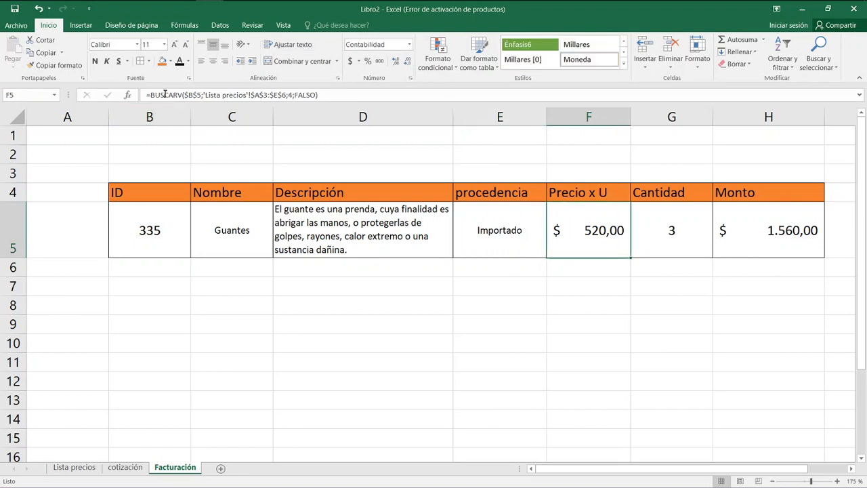
left_click_drag(151, 95, 308, 95)
right_click(301, 95)
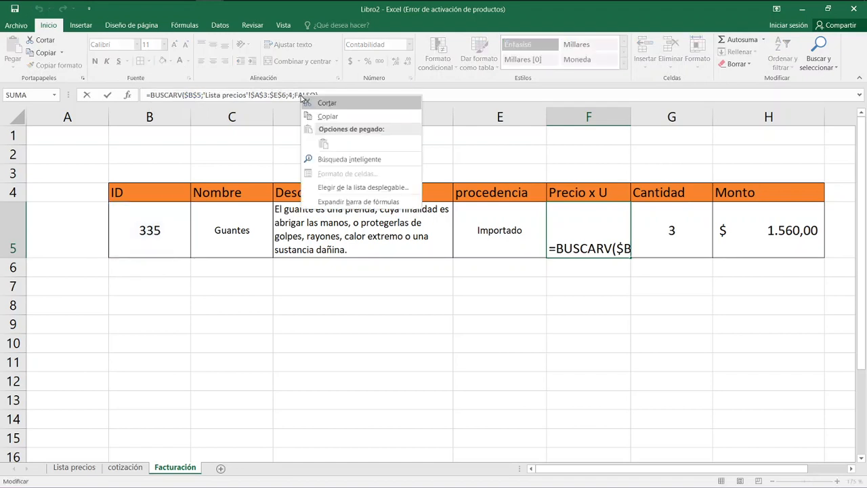
left_click(345, 117)
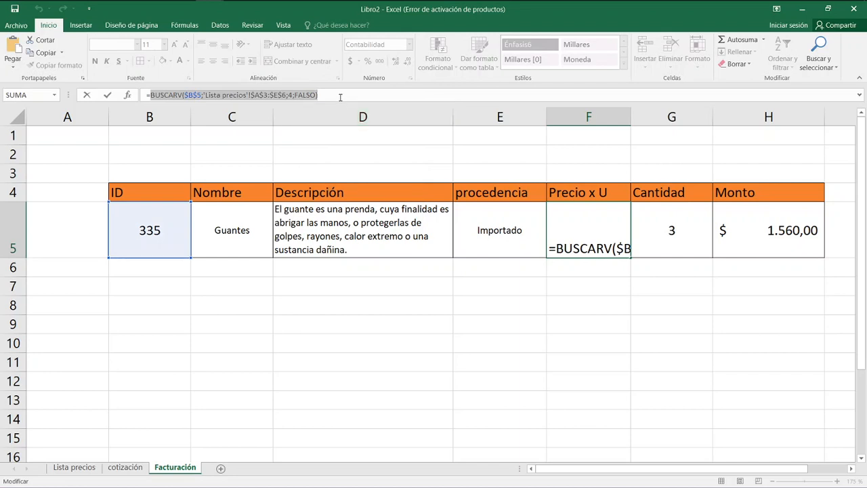
key("BackSpace")
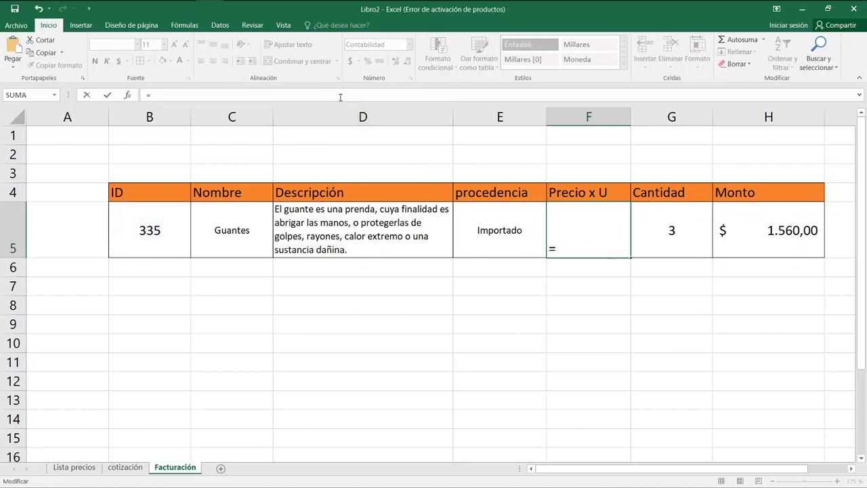
Begin a SI function in F5 with the logical test E5="importado".
type("si(")
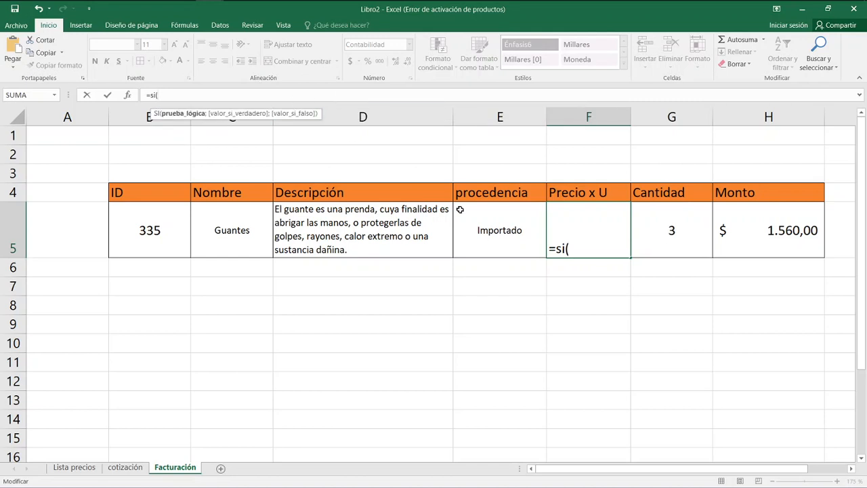
left_click(479, 232)
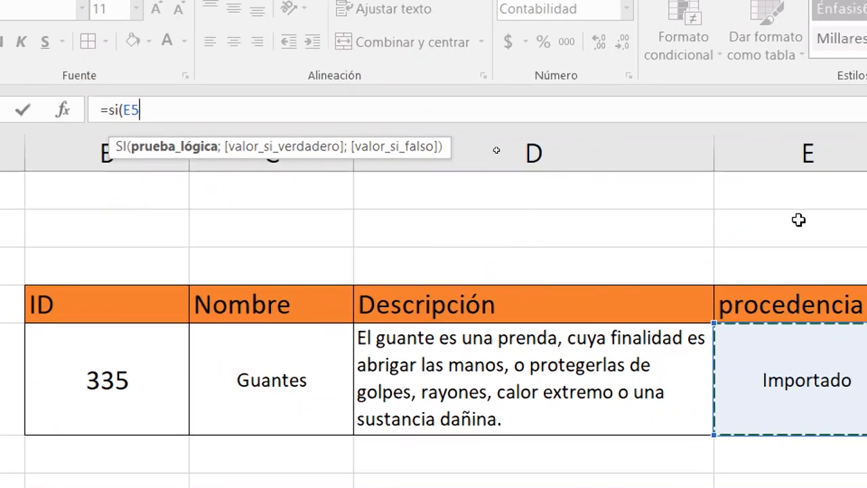
left_click(153, 109)
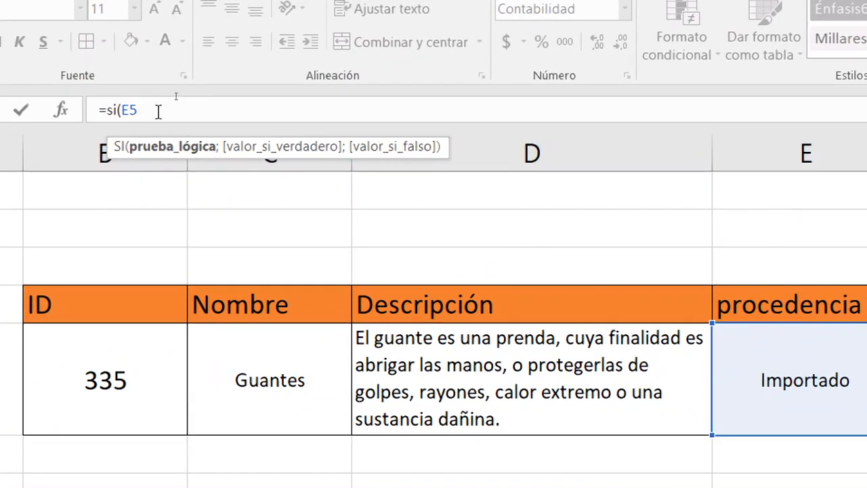
type("=\"impr")
key("BackSpace")
type("ortado\"")
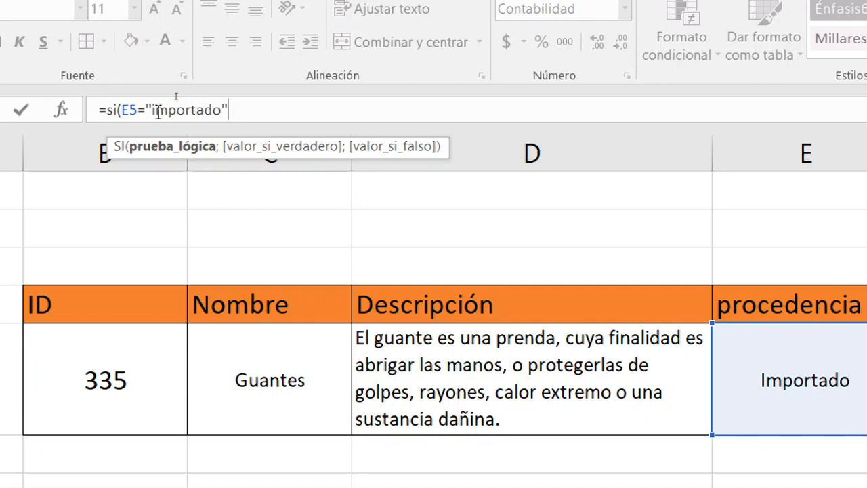
type(";")
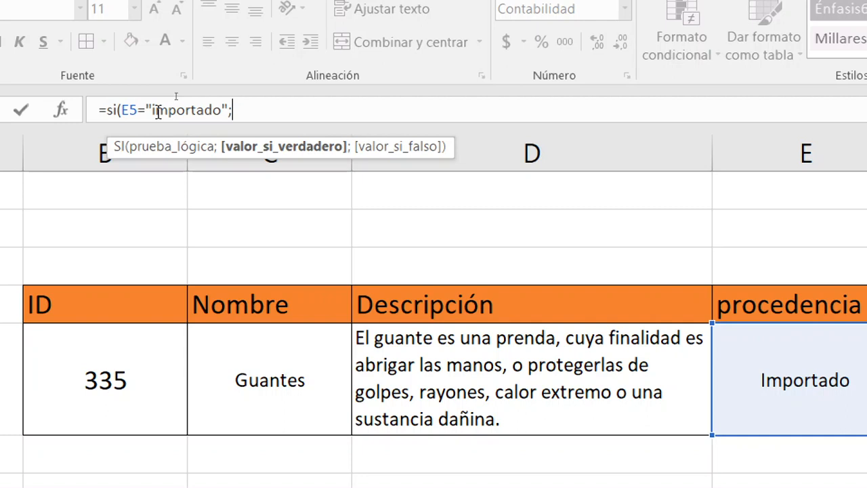
Complete the SI formula with the copied BUSCARV times cotización!C4 when true and the plain BUSCARV when false.
key("ctrl+v")
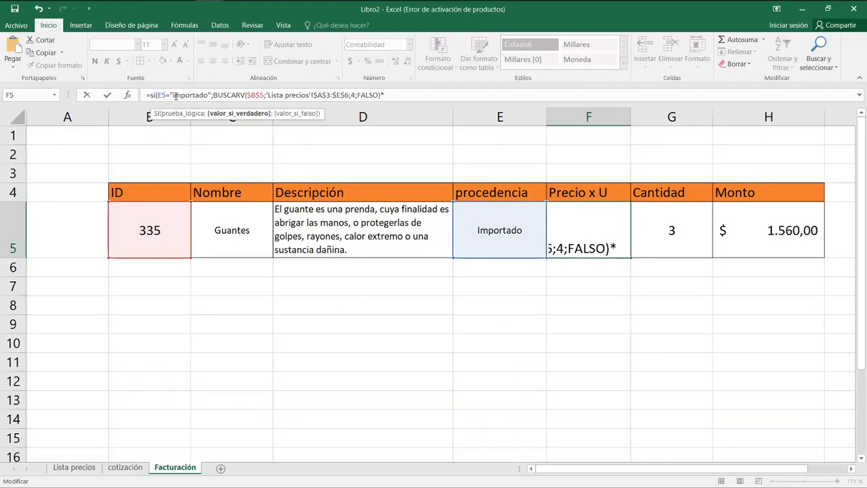
left_click(125, 467)
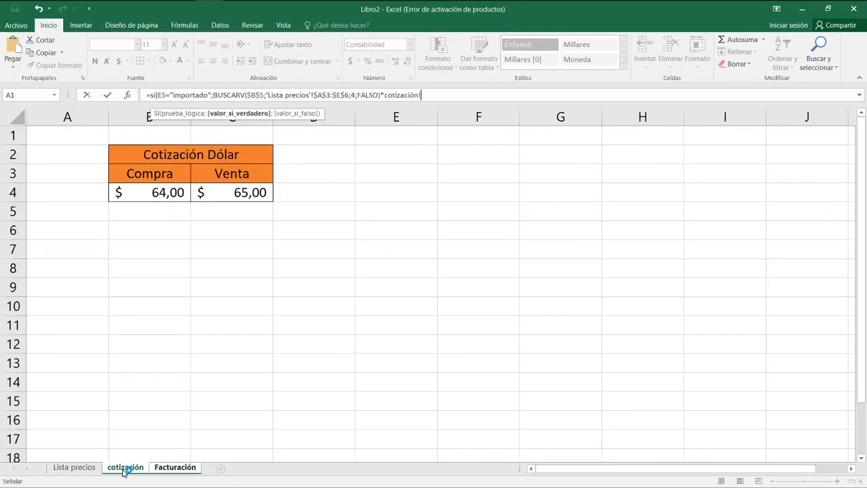
left_click(221, 193)
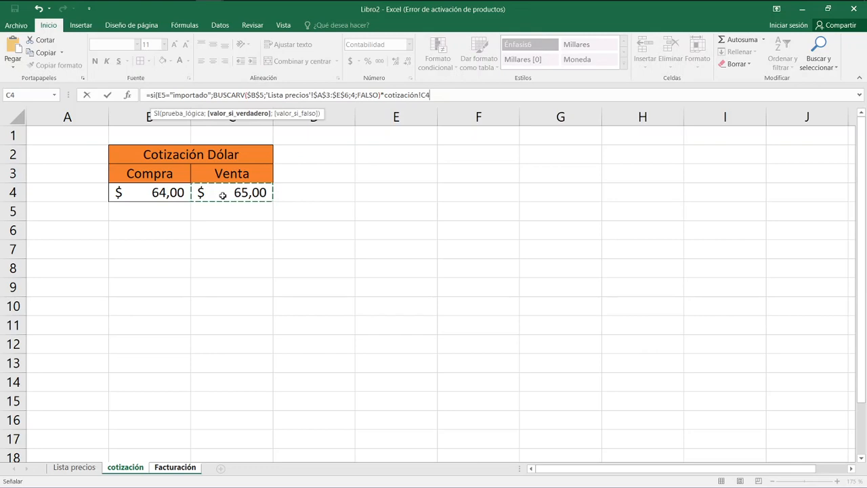
type(";")
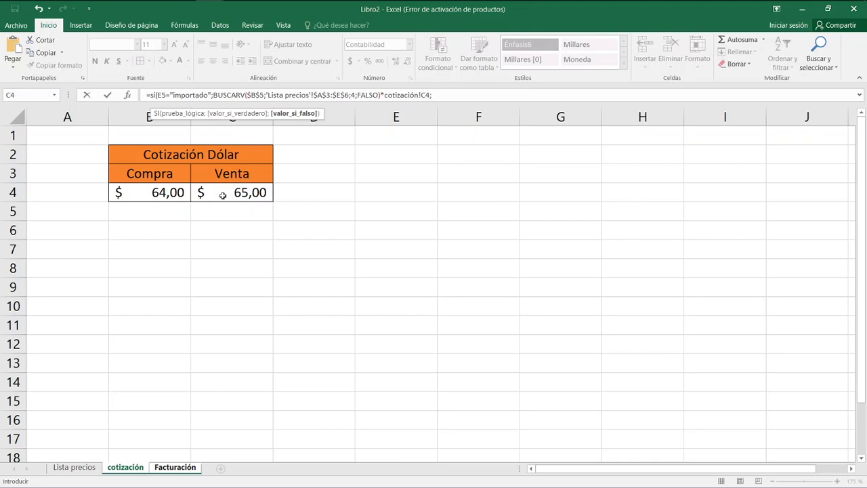
key("ctrl+v")
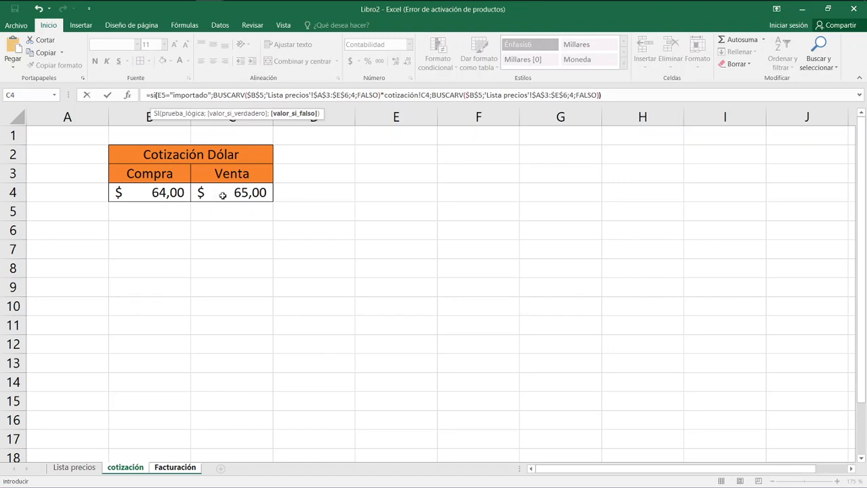
key("Return")
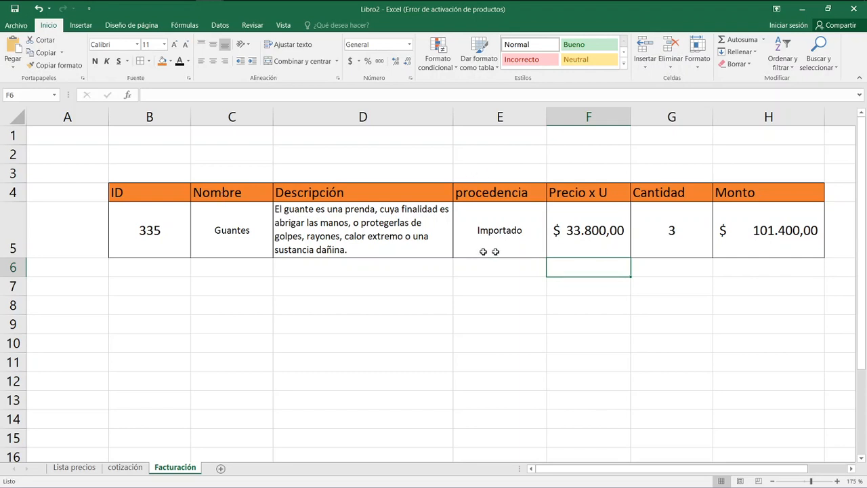
Set the invoice item's ID in B5 to 334.
left_click(155, 233)
double_click(156, 234)
key("BackSpace")
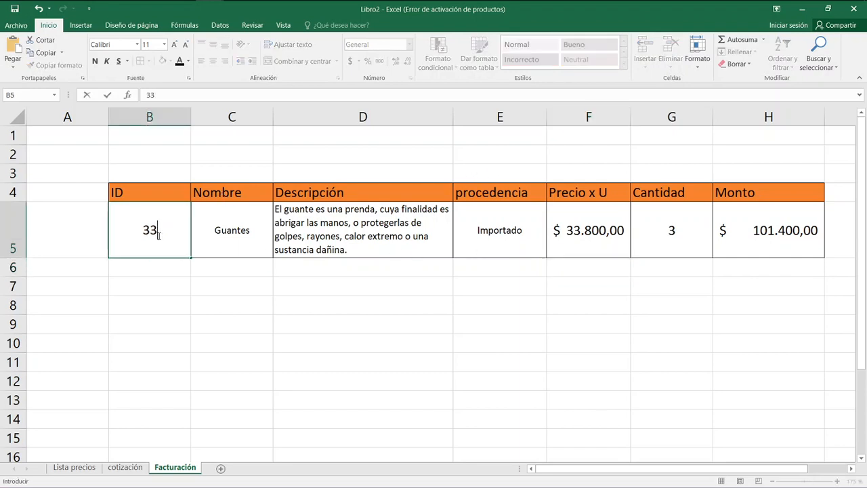
type("4")
key("Return")
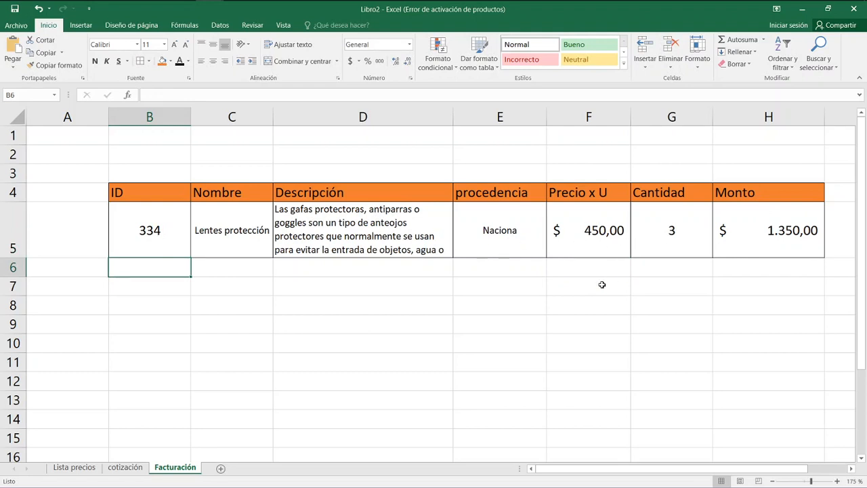
Examine the BUSCARV formula in E5 and the E5 reference within the SI formula in F5.
left_click(524, 212)
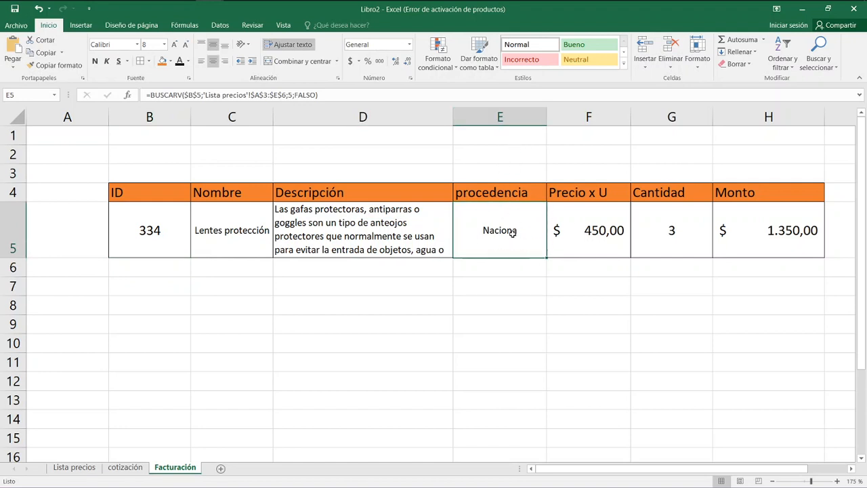
left_click(153, 95)
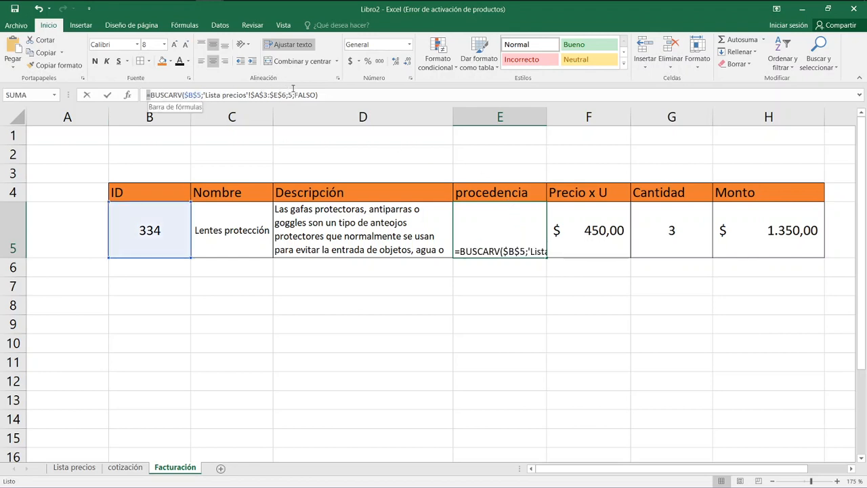
left_click_drag(151, 94, 321, 95)
left_click(320, 95)
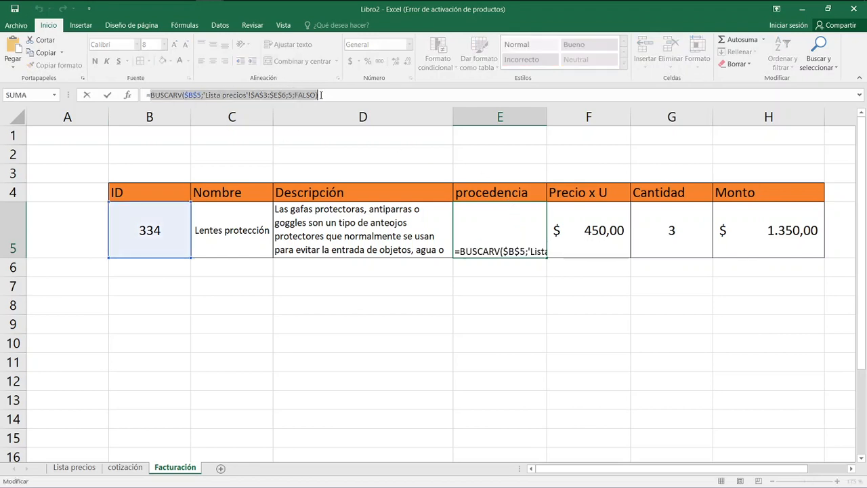
key("Escape")
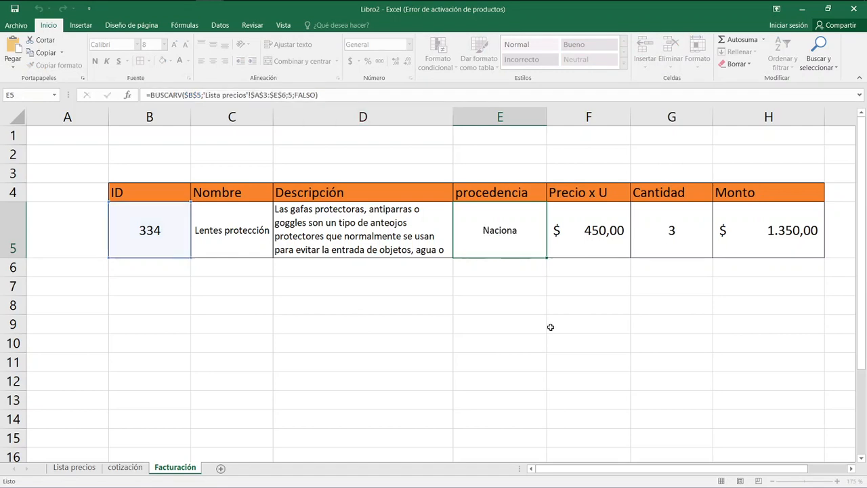
key("Right")
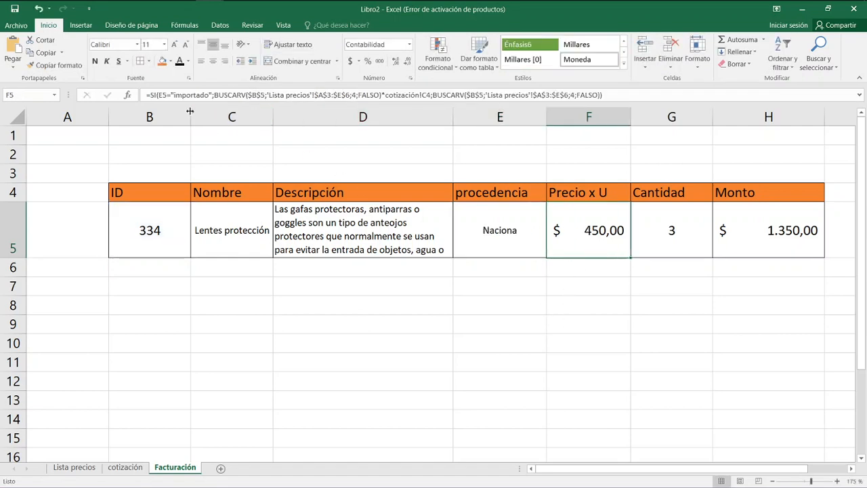
left_click(161, 95)
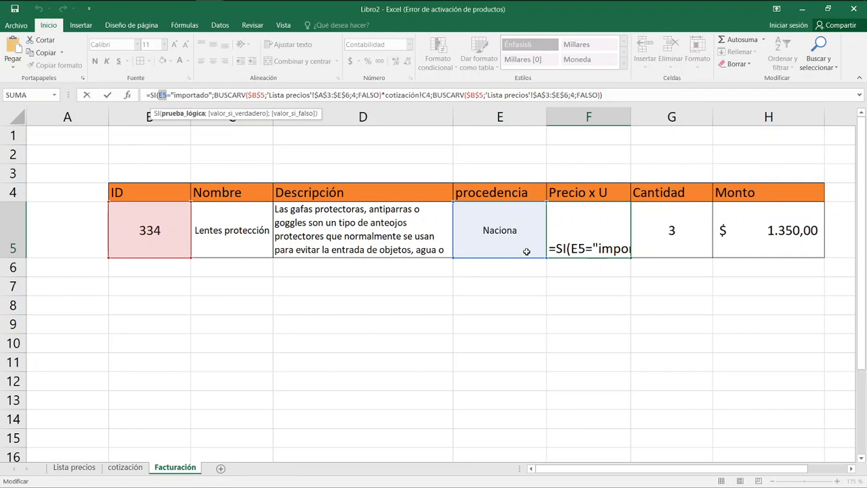
key("ctrl+Return")
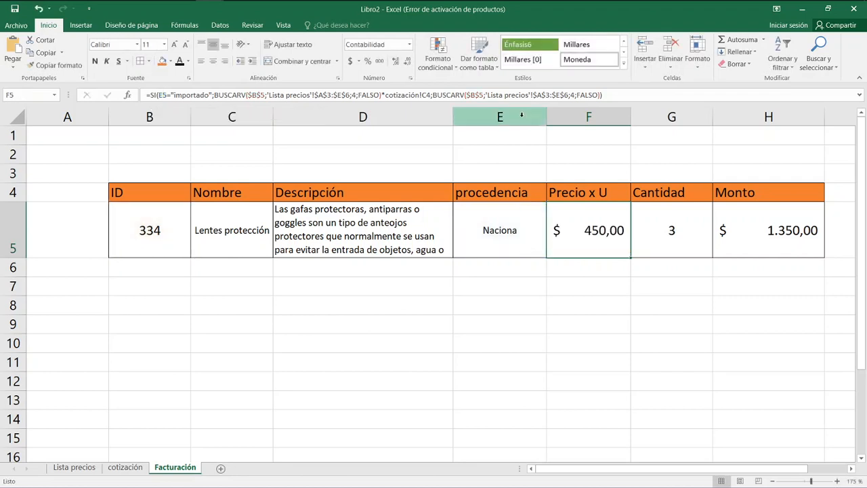
Hide the procedencia column E on the invoice and select F5 to check its SI formula.
left_click(523, 115)
right_click(521, 122)
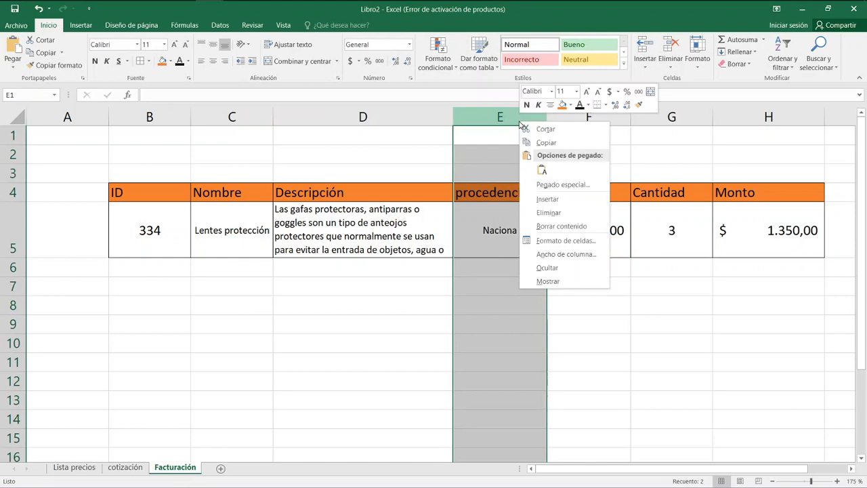
left_click(561, 266)
left_click(543, 315)
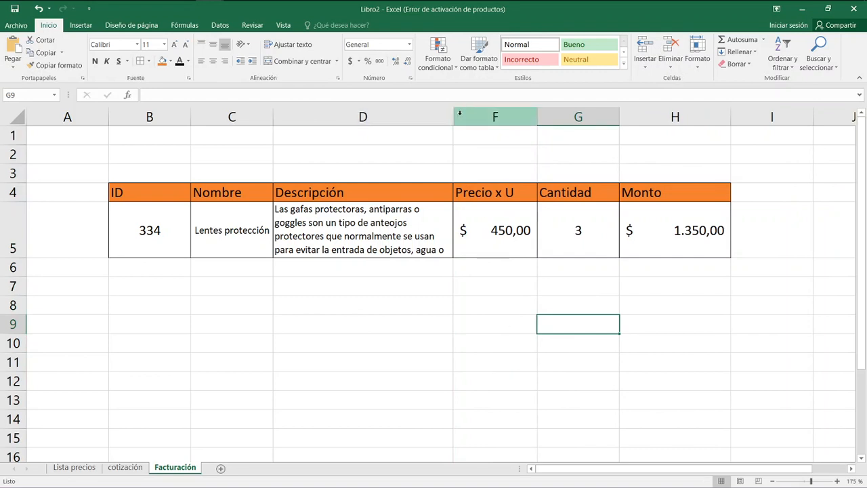
left_click(464, 300)
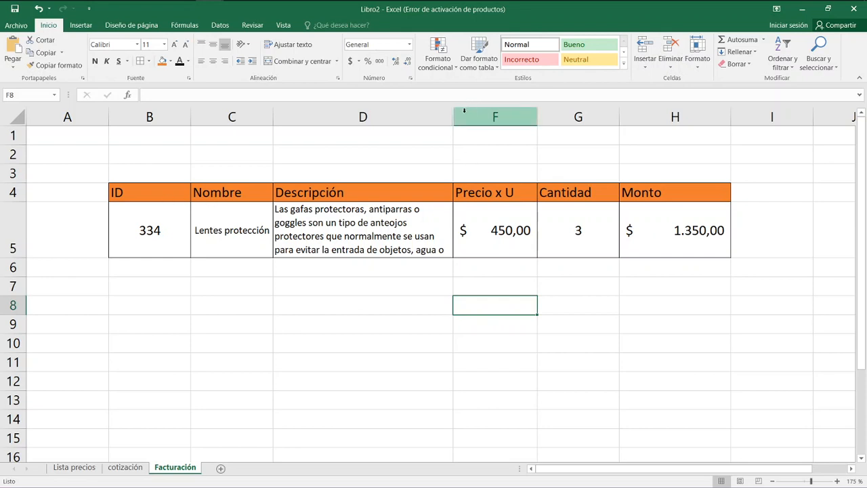
left_click(485, 214)
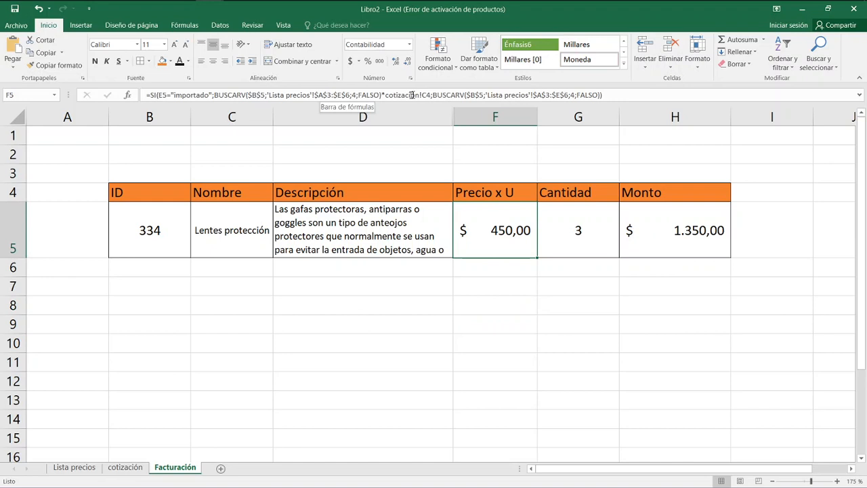
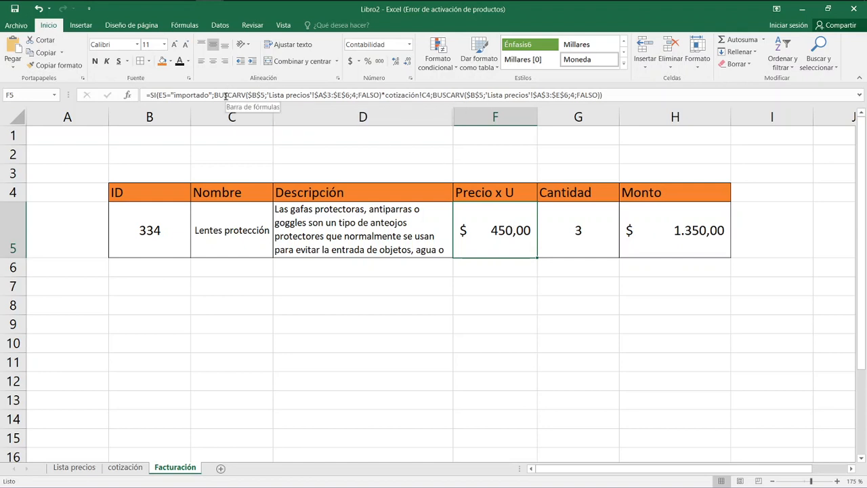
Unhide the procedencia column E between the Descripción and Precio x U columns.
right_click(464, 117)
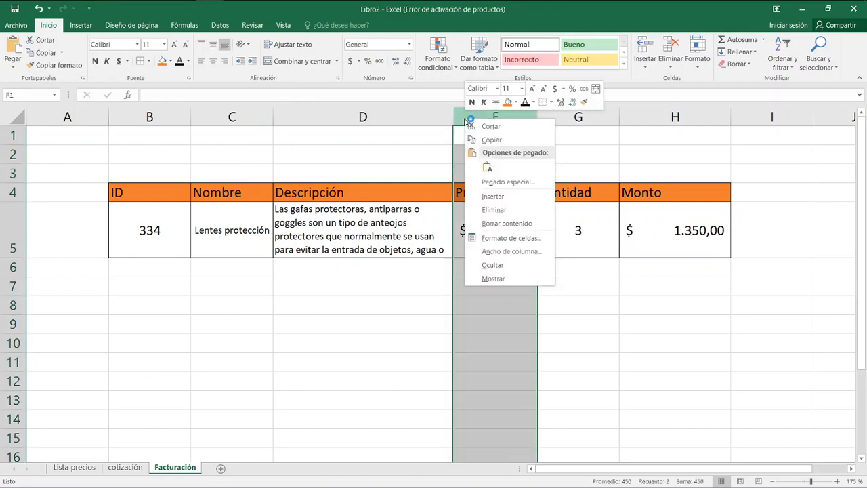
left_click(514, 279)
left_click(427, 118)
right_click(427, 120)
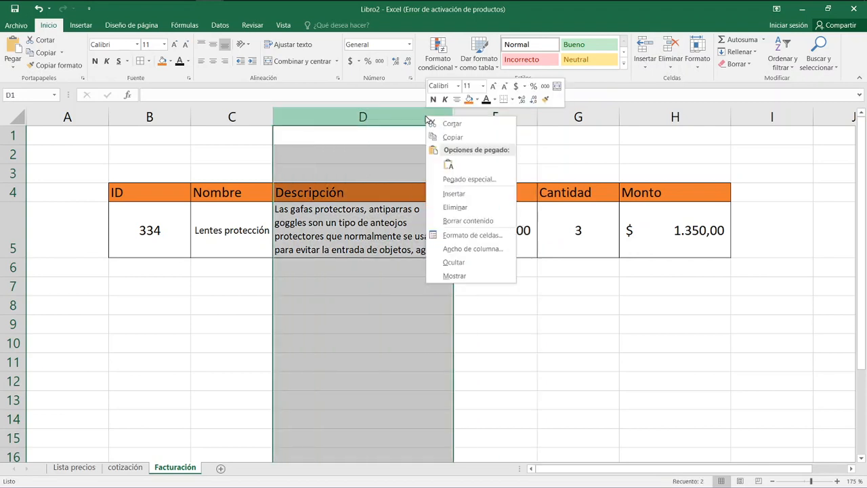
left_click(469, 275)
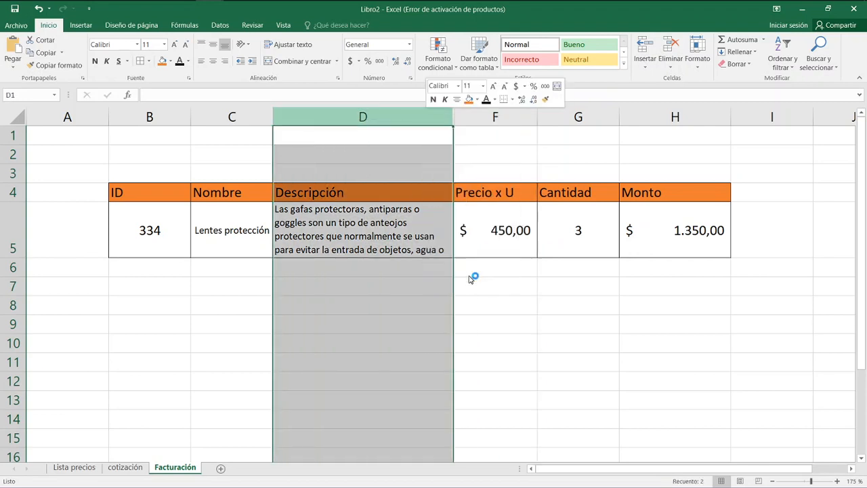
left_click_drag(451, 116, 484, 121)
right_click(437, 120)
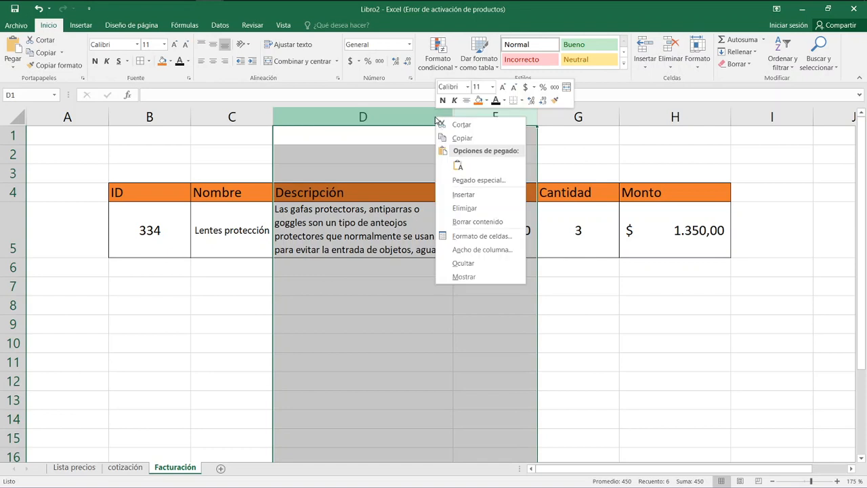
left_click(493, 276)
left_click(494, 286)
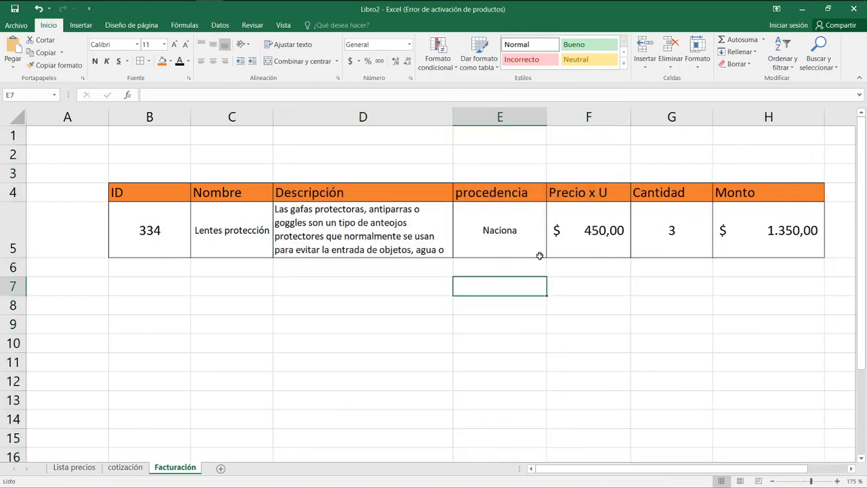
Insert a new column before the Precio x U column.
left_click(590, 316)
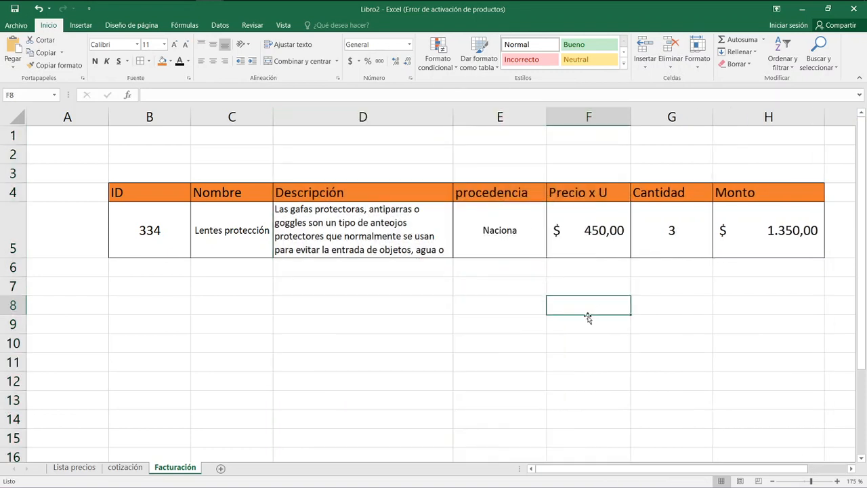
right_click(566, 116)
left_click(590, 198)
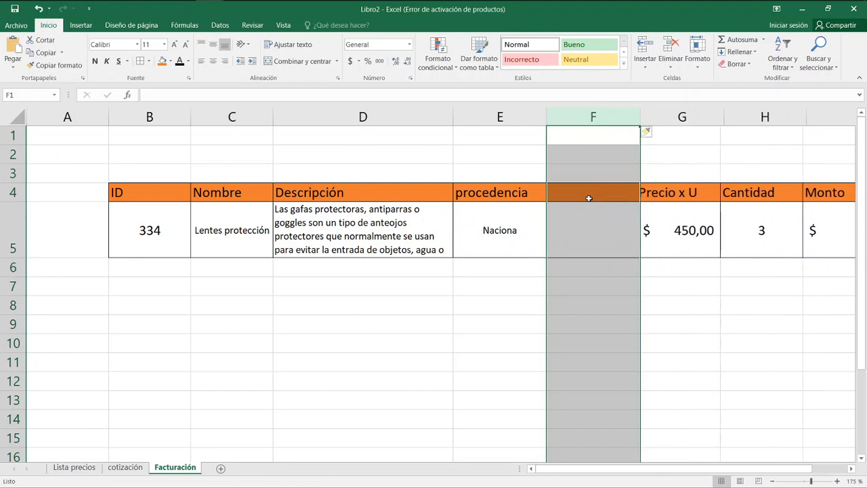
Enter the copied formula =BUSCARV($B$5;'Lista precios'!$A$3:$E$6;4;FALSO) in F5 of the new column.
left_click(686, 237)
left_click(606, 228)
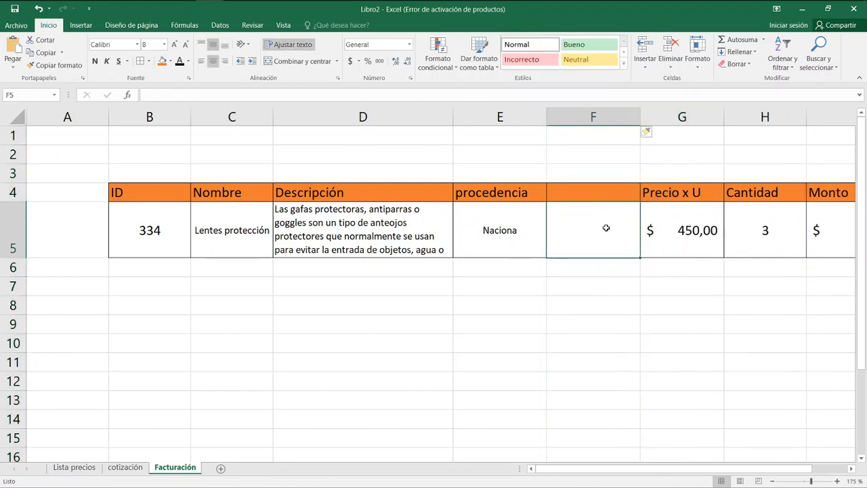
double_click(601, 229)
type("=")
key("ctrl+v")
key("Return")
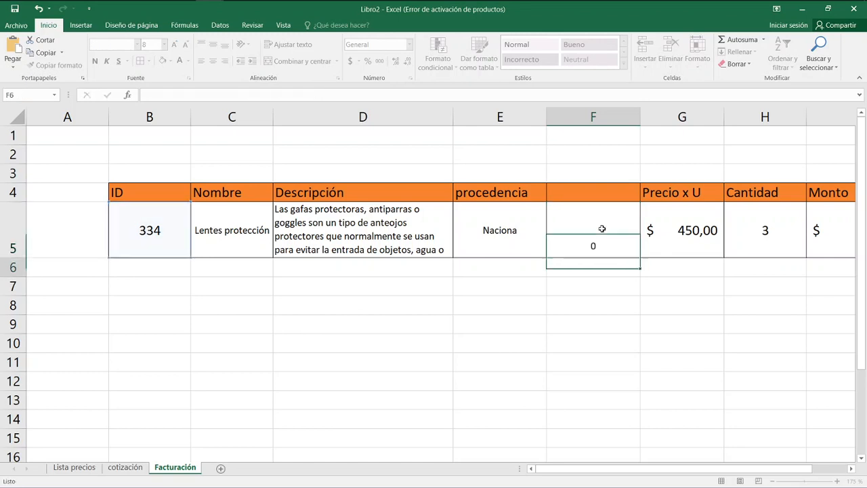
left_click(602, 229)
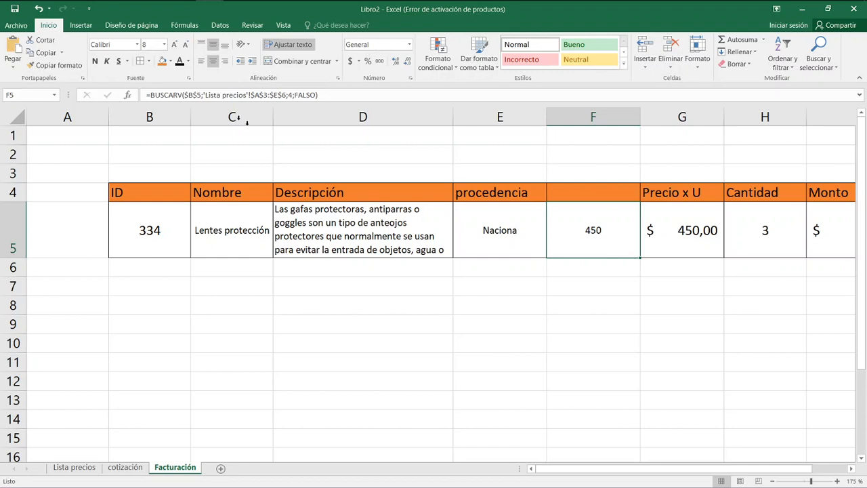
Title the new column Precio lista in F4.
left_click(583, 195)
type("Precio")
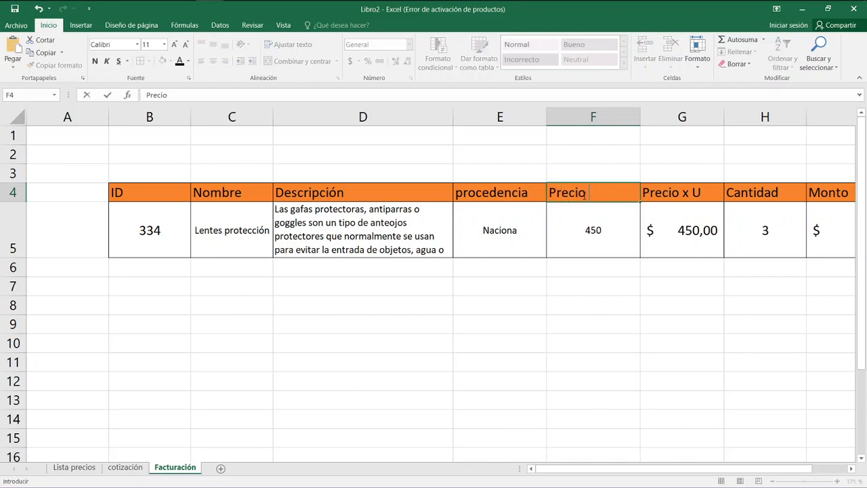
type(" lista")
key("Return")
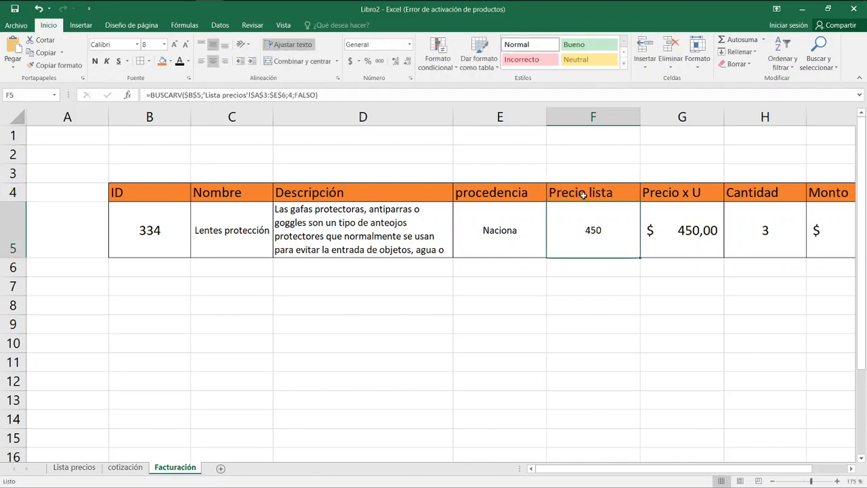
Copy the accounting format of the unit price in G5 onto the list price in F5.
left_click(668, 247)
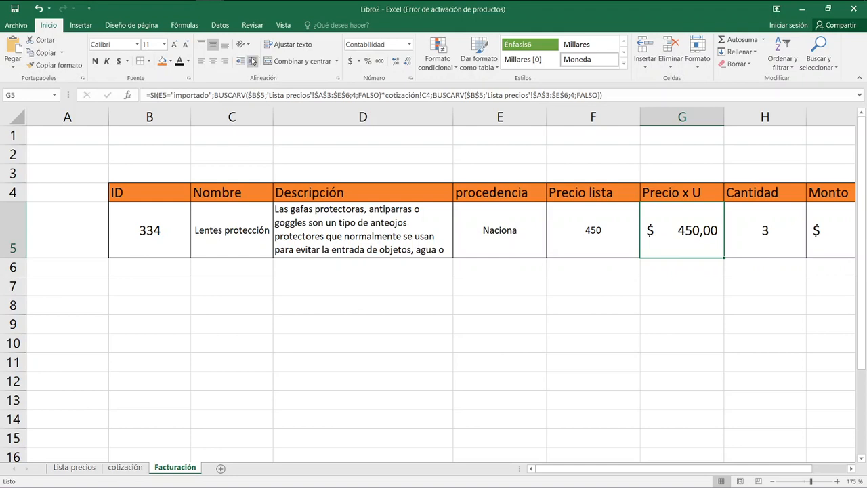
left_click(45, 66)
left_click(583, 225)
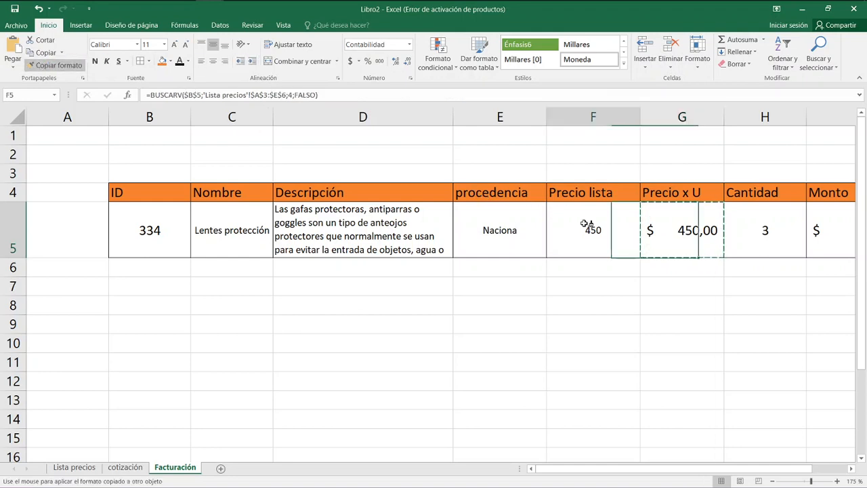
left_click(690, 224)
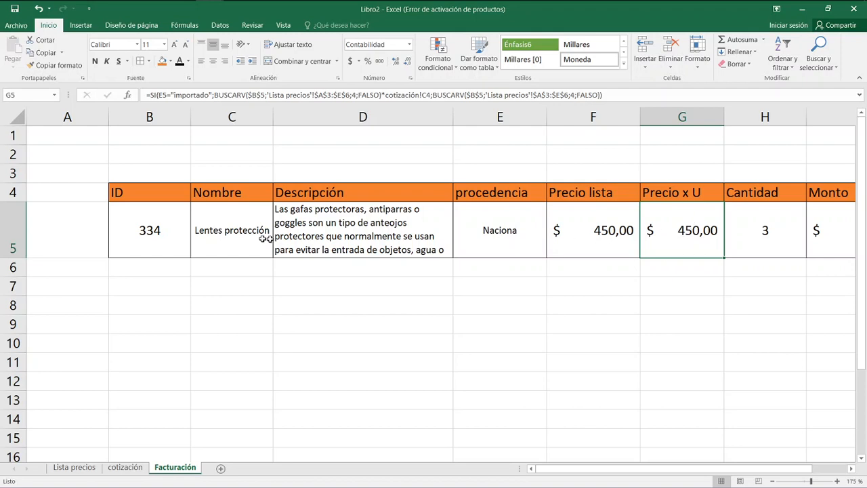
Set the invoice item's ID in B5 to 335.
left_click(151, 231)
type("335")
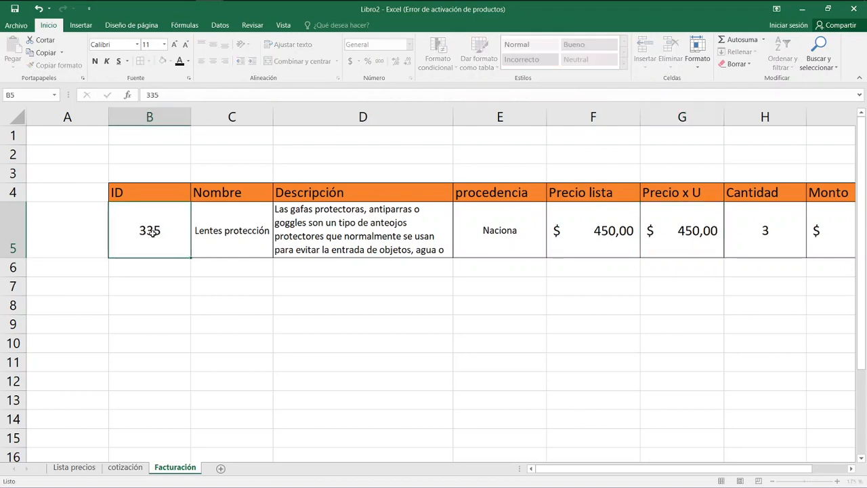
key("Return")
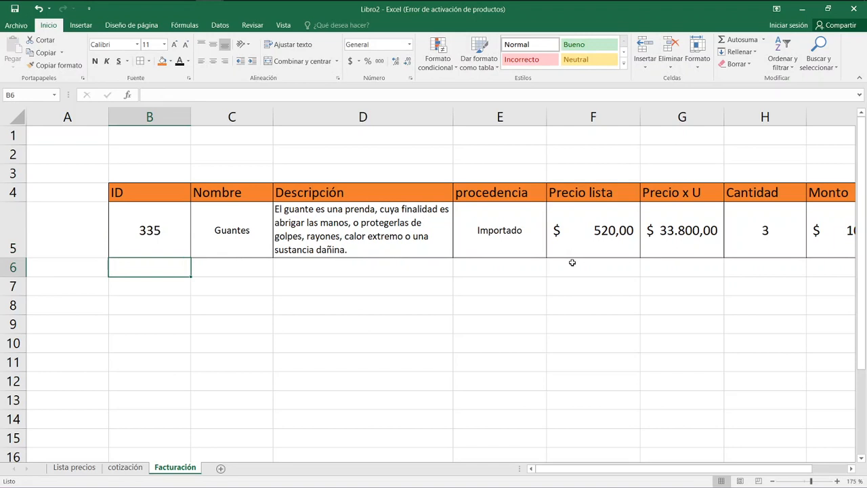
Replace the BUSCARV in the true branch of G5's SI formula with F5, keeping the multiplication by cotización!C4.
left_click(669, 234)
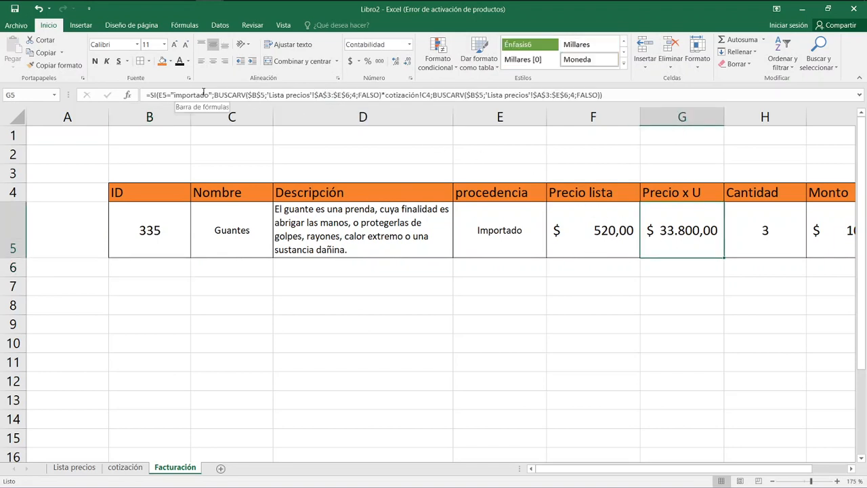
left_click_drag(215, 96, 383, 95)
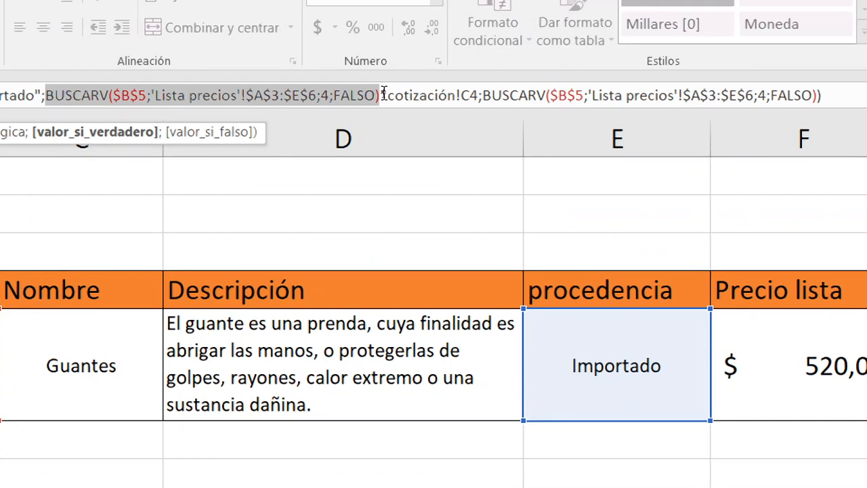
key("Delete")
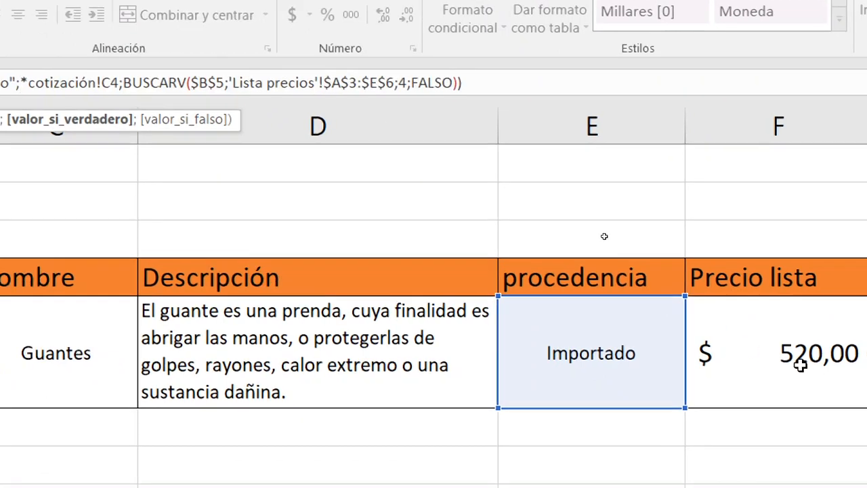
left_click(769, 372)
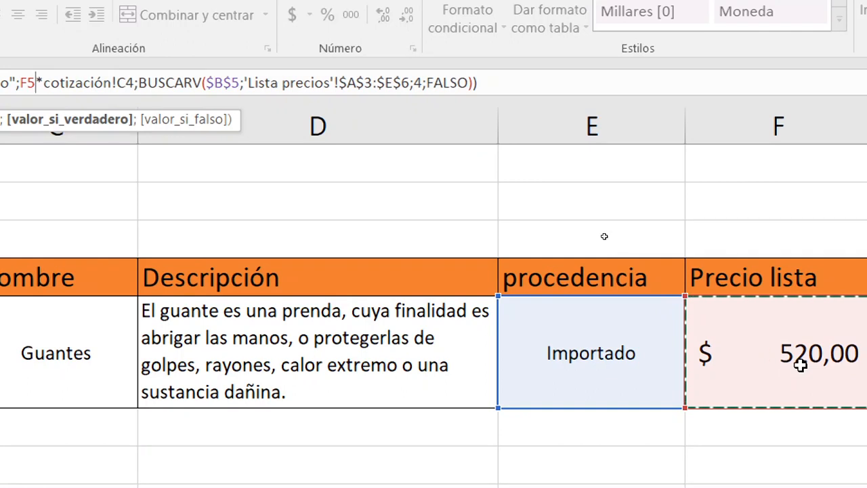
key("Right")
key("Right")
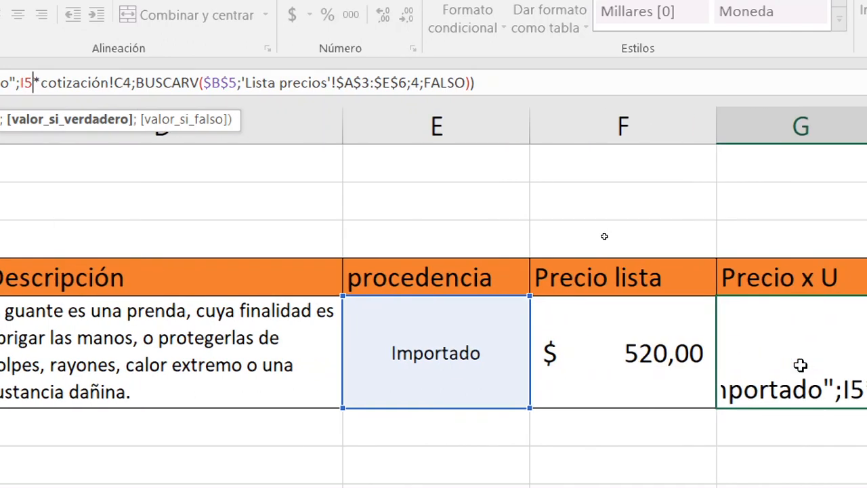
key("Right")
key("Left")
key("Left")
key("Left")
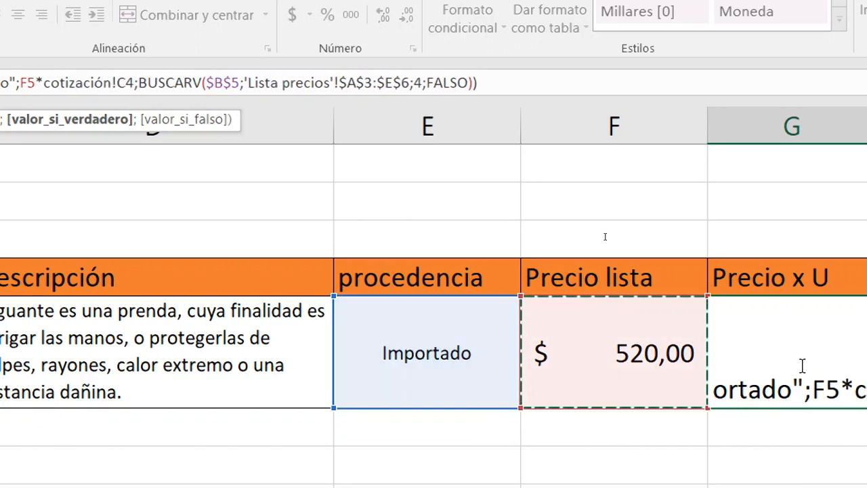
key("Return")
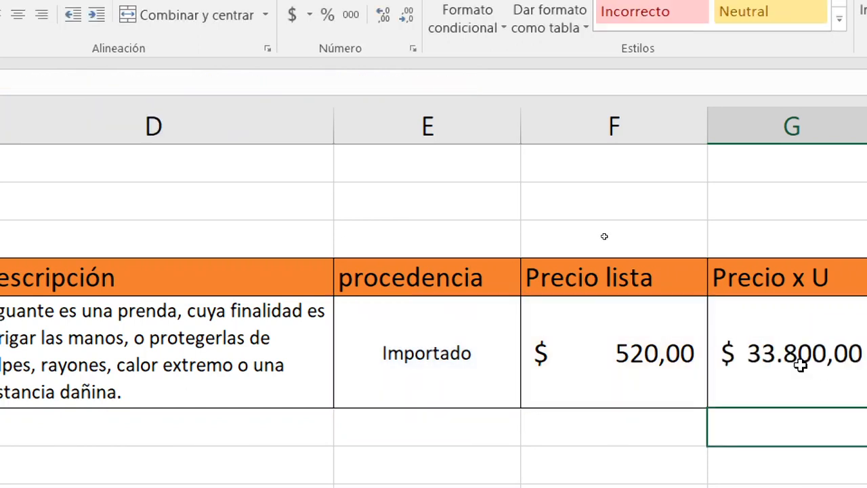
type("*")
key("Escape")
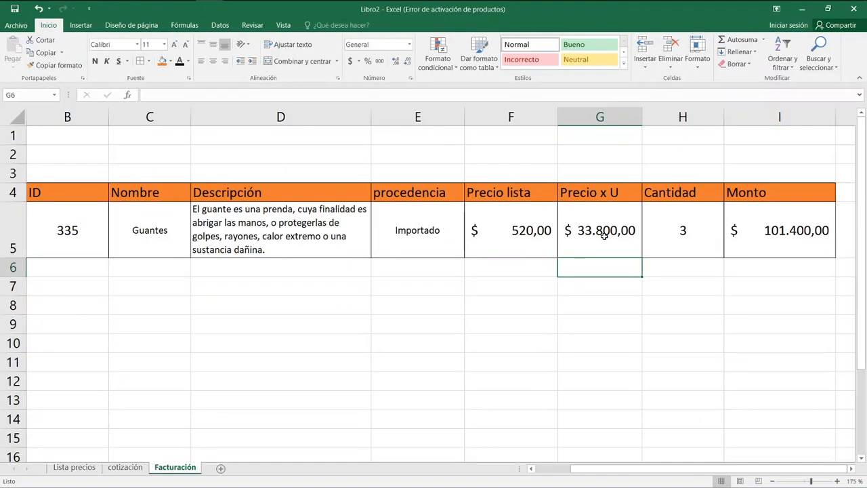
Replace the BUSCARV in the false branch of G5's SI formula with F5, giving =SI(E5="importado";F5*cotización!C4;F5).
left_click(603, 235)
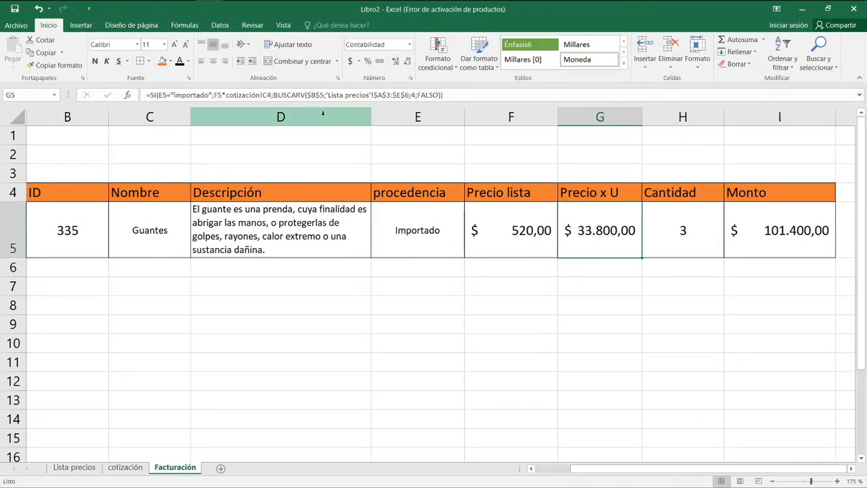
left_click(274, 95)
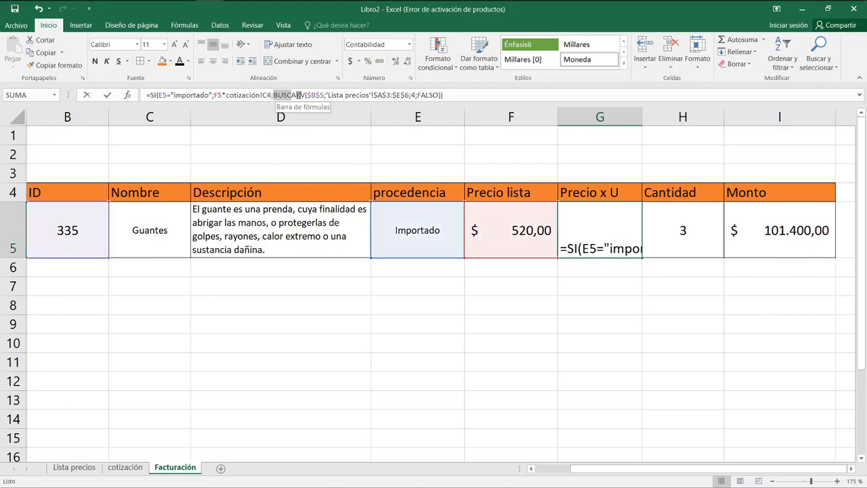
left_click_drag(424, 87, 439, 97)
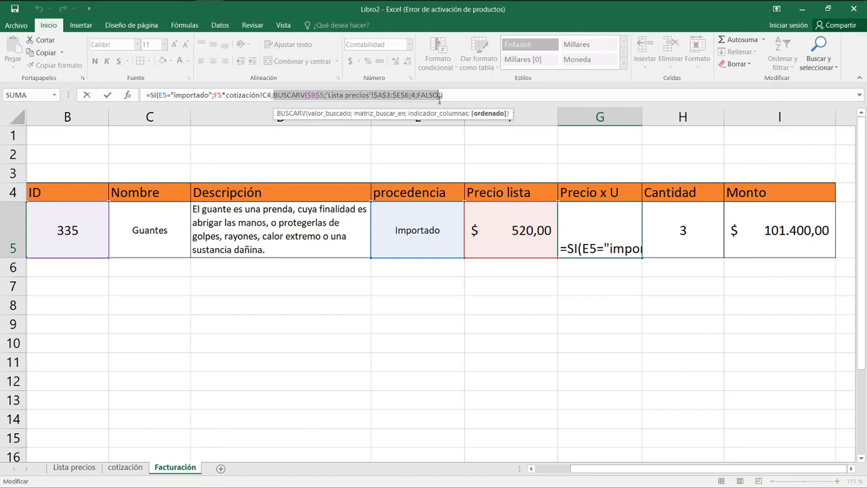
key("BackSpace")
type("F5*cotización!C4;F5")
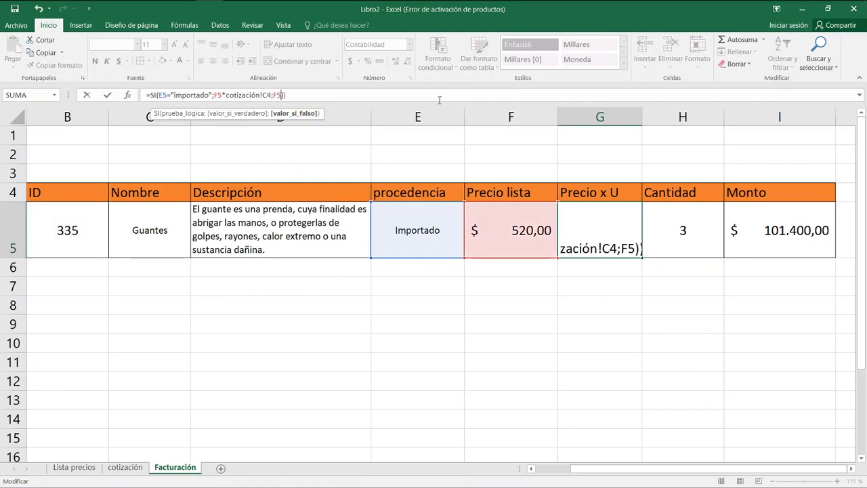
key("Return")
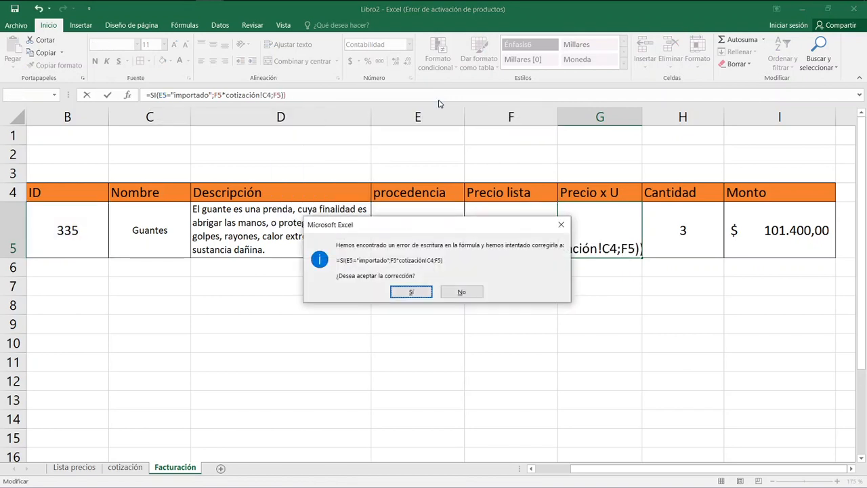
key("Return")
key("Up")
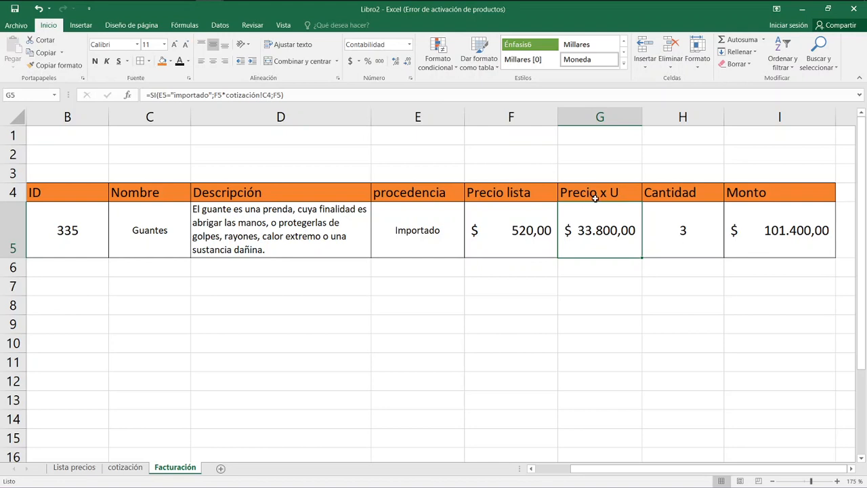
Hide the procedencia and Precio lista columns, E and F, on the invoice.
left_click_drag(447, 118, 511, 117)
right_click(510, 117)
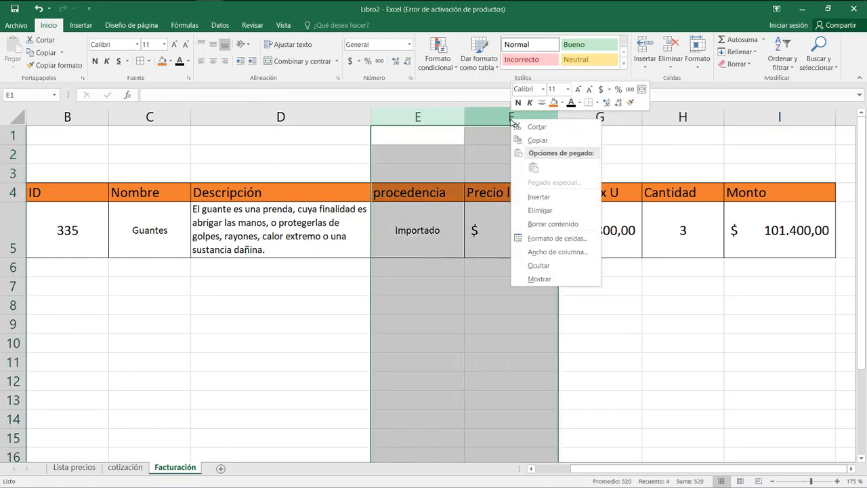
left_click(552, 266)
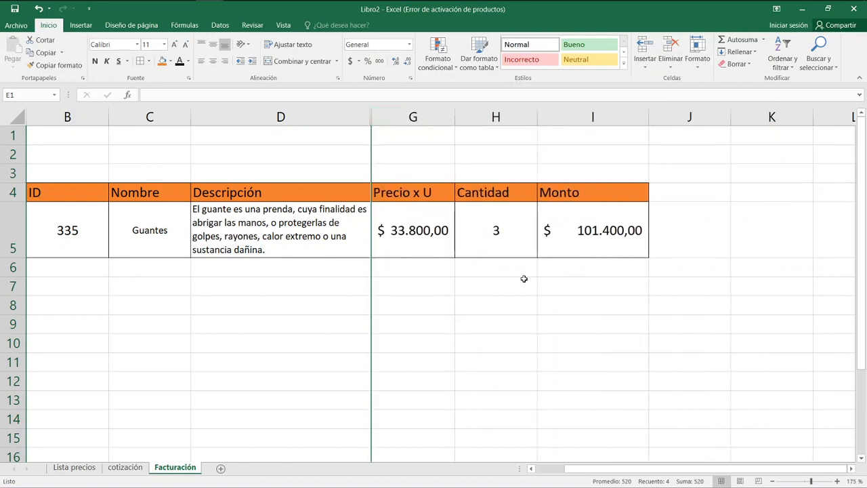
left_click(500, 281)
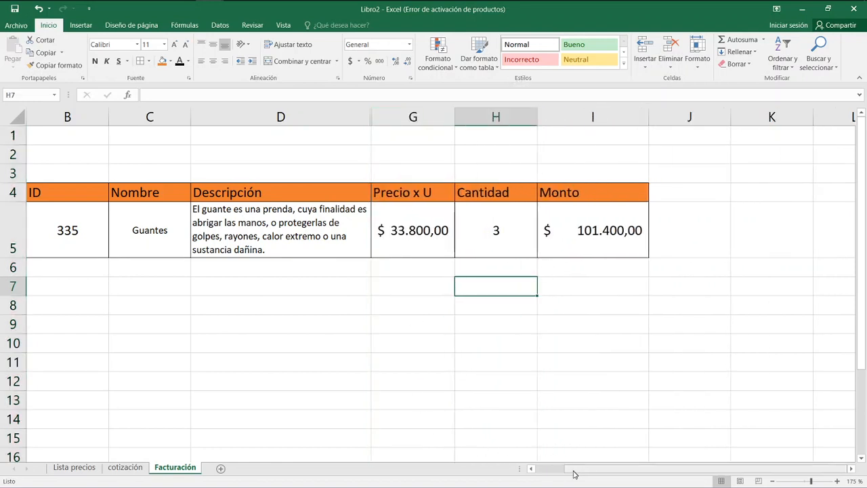
left_click(532, 469)
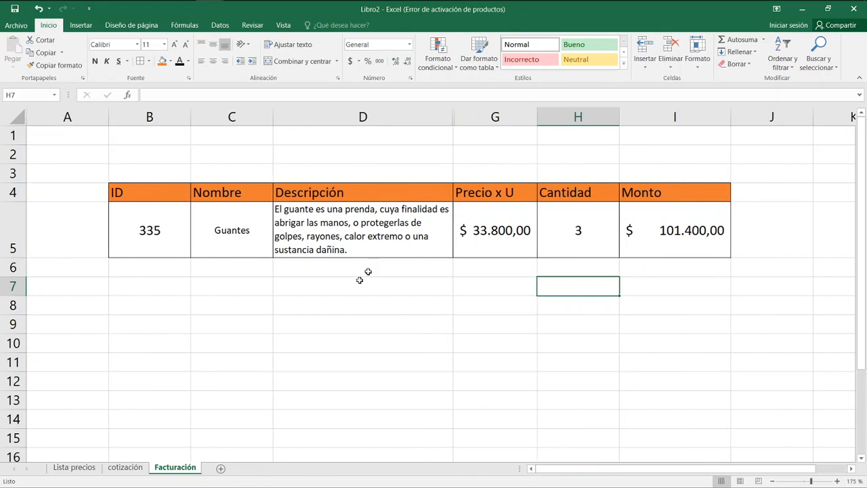
Set the unit prices on Lista precios to 50 for Guantes and 130 for Casco, and return to the Facturación sheet.
left_click(65, 468)
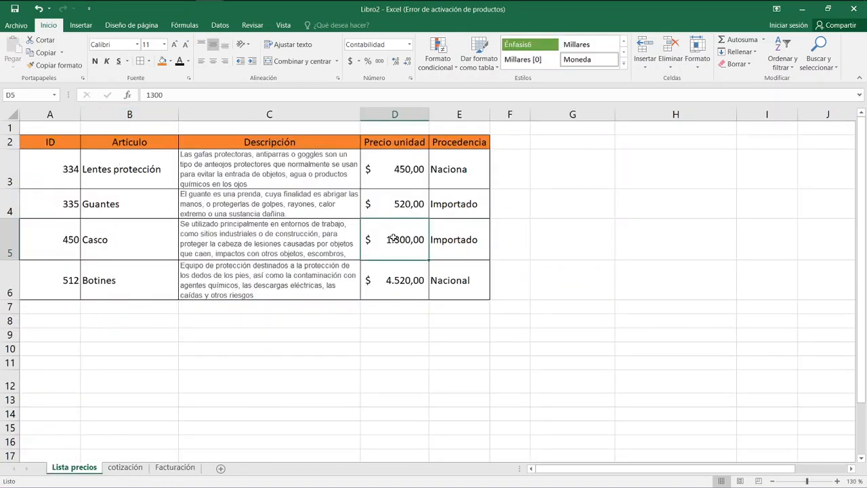
left_click(399, 201)
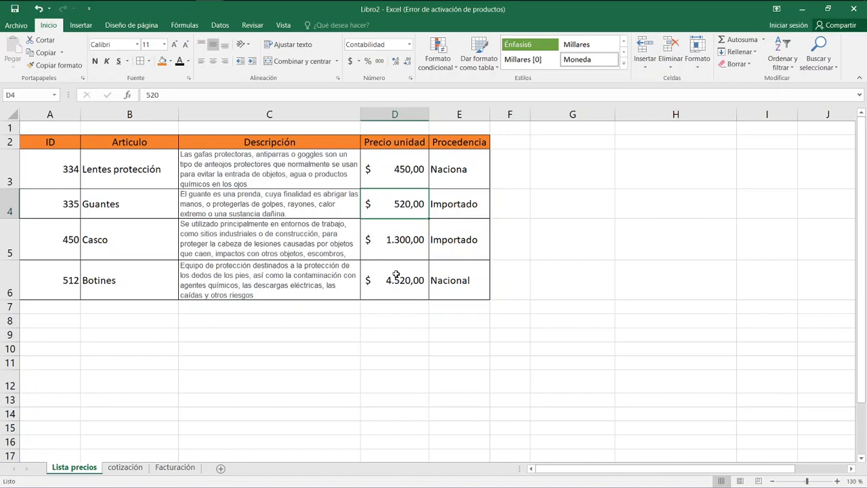
type("50")
key("Return")
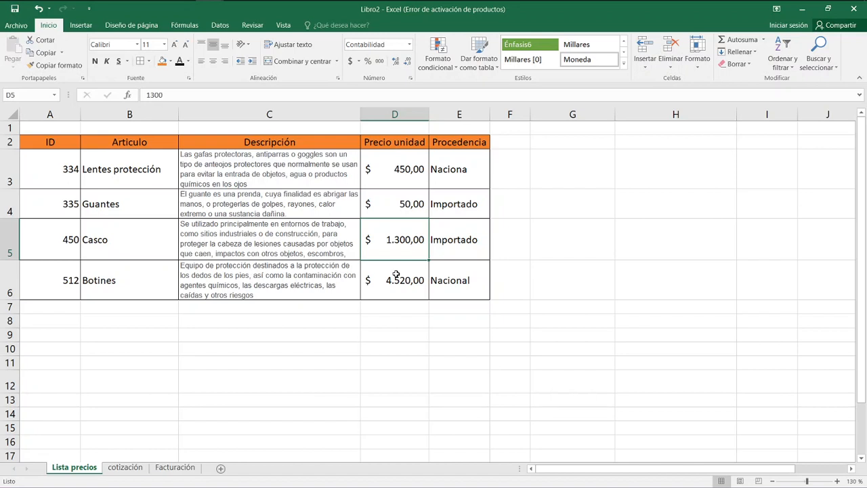
type("130")
key("Return")
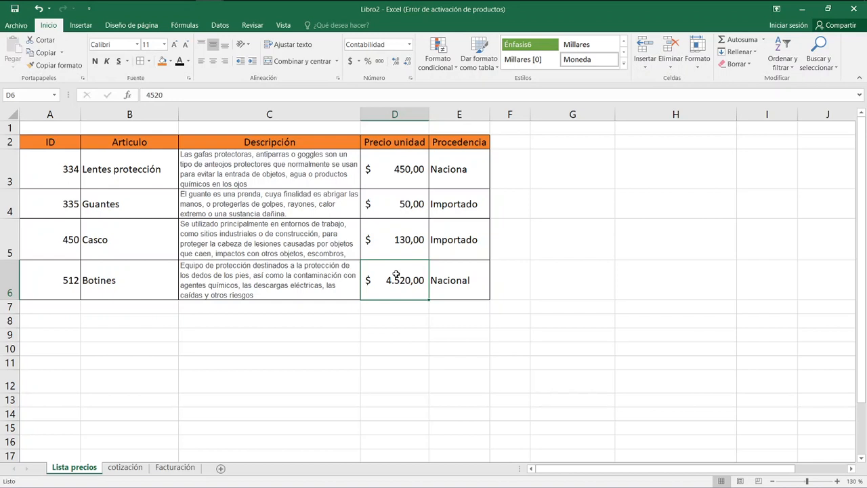
left_click(192, 468)
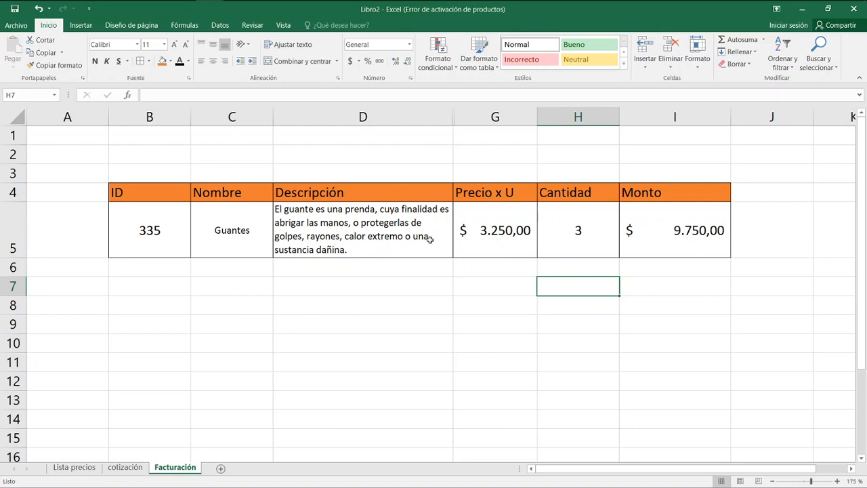
Set the invoice item's ID in B5 to 450.
left_click(159, 242)
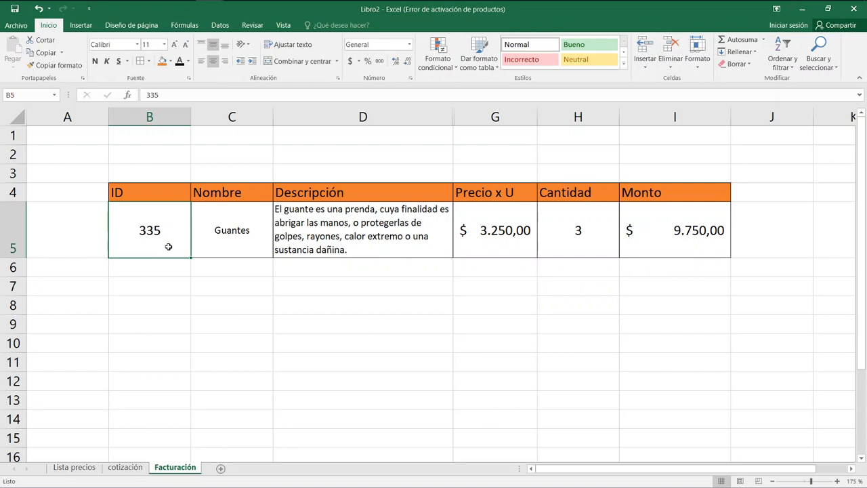
type("33")
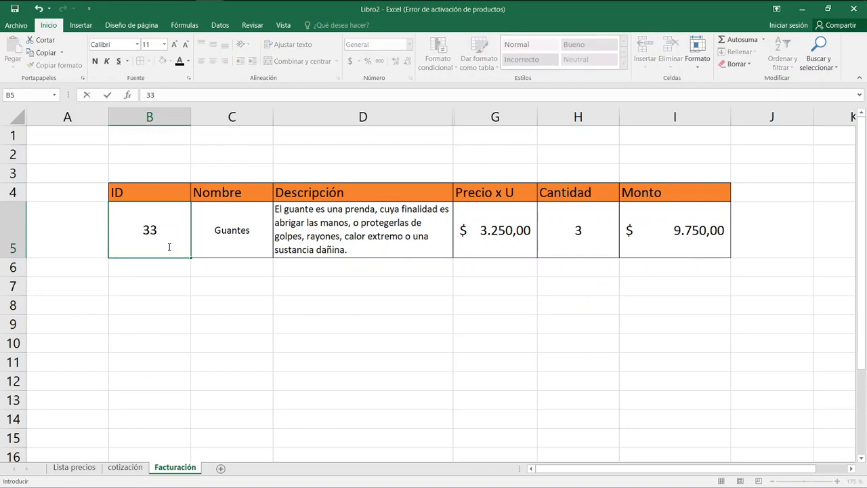
key("BackSpace")
key("BackSpace")
type("450")
key("ctrl+Return")
key("Return")
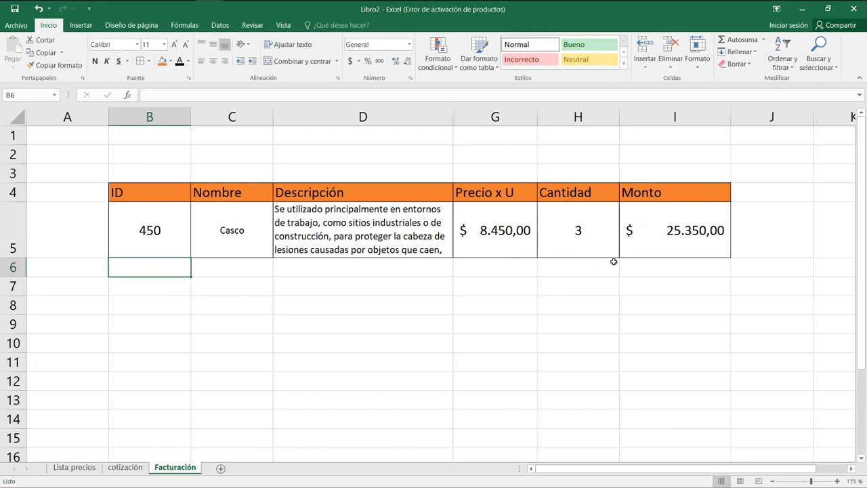
key("ctrl+z")
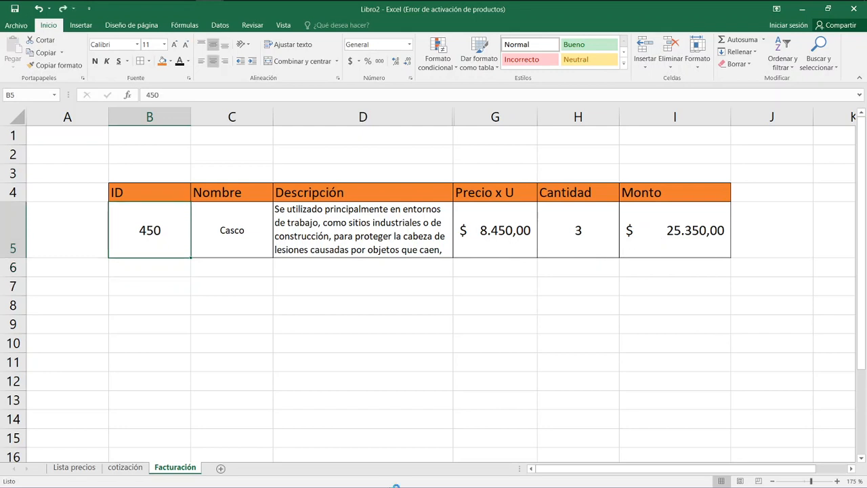
Set the invoice item's ID in B5 to 366, an ID missing from the price list.
left_click(224, 340)
left_click(143, 232)
type("366")
key("Return")
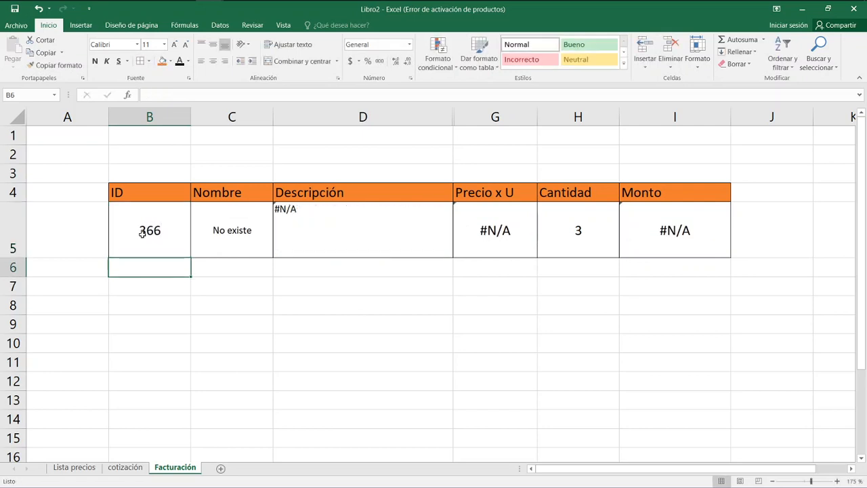
Strip SI.ERROR and its "No existe" fallback from the Nombre formula in C5, leaving =BUSCARV($B$5;'Lista precios'!$A$3:$E$6;2;FALSO).
left_click(222, 241)
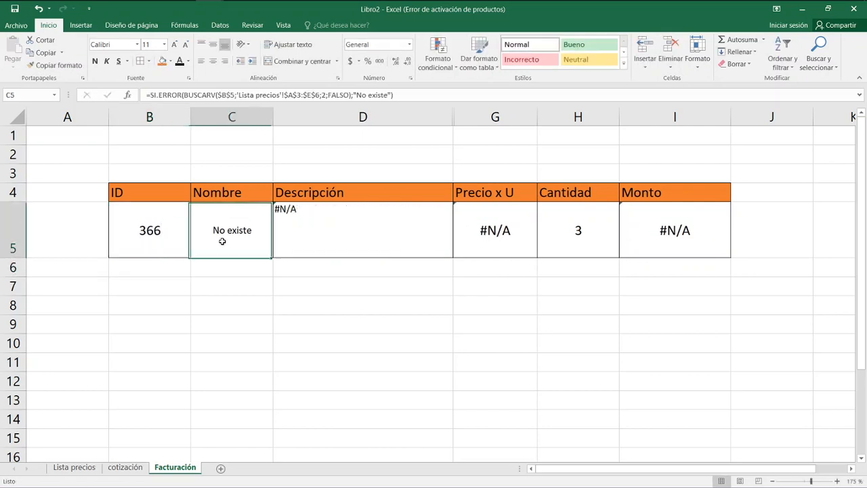
left_click_drag(184, 95, 154, 94)
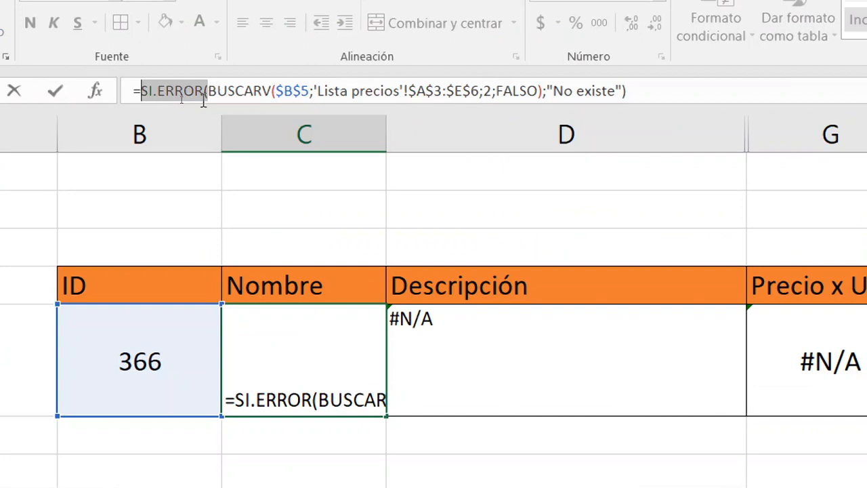
key("Delete")
key("End")
key("BackSpace")
key("BackSpace")
key("BackSpace")
key("BackSpace")
key("BackSpace")
key("BackSpace")
key("BackSpace")
key("BackSpace")
key("BackSpace")
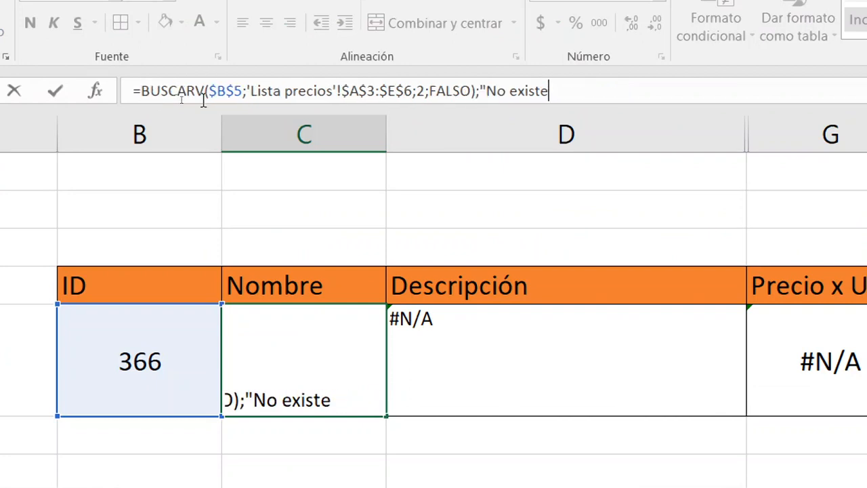
key("BackSpace")
key("BackSpace")
key("BackSpace")
key("BackSpace")
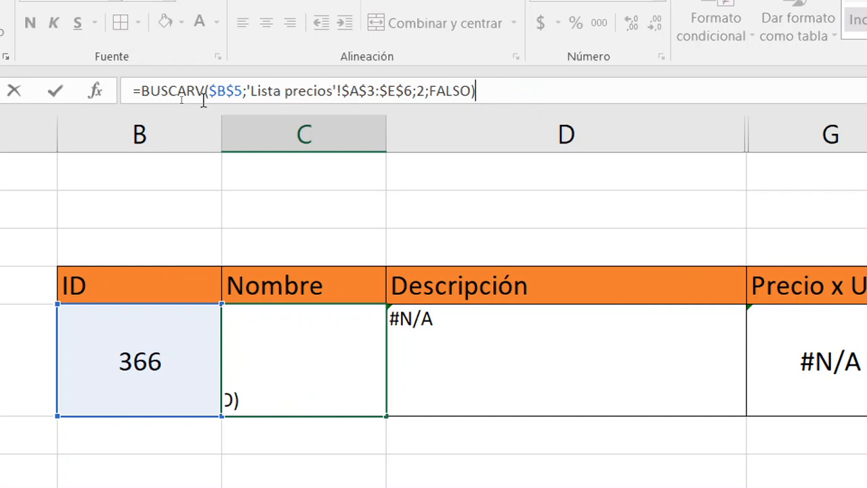
key("Return")
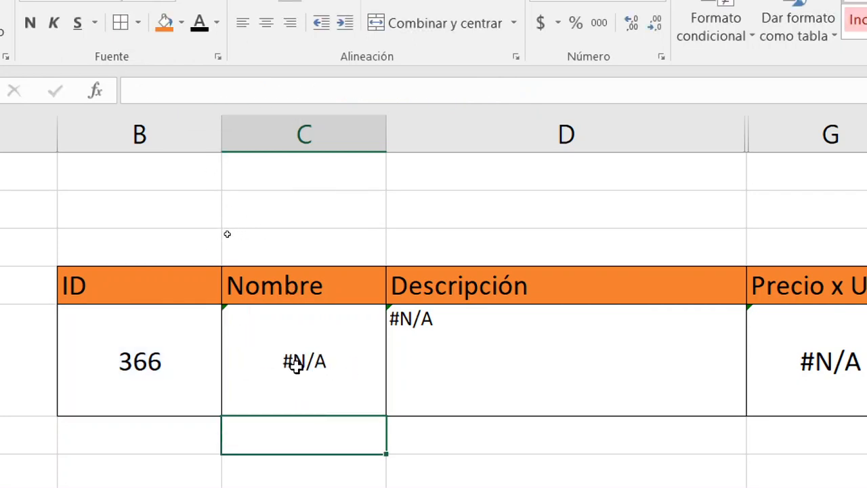
Insert si.erro( before the BUSCARV in C5's formula so that the lookup becomes its first argument.
left_click(267, 376)
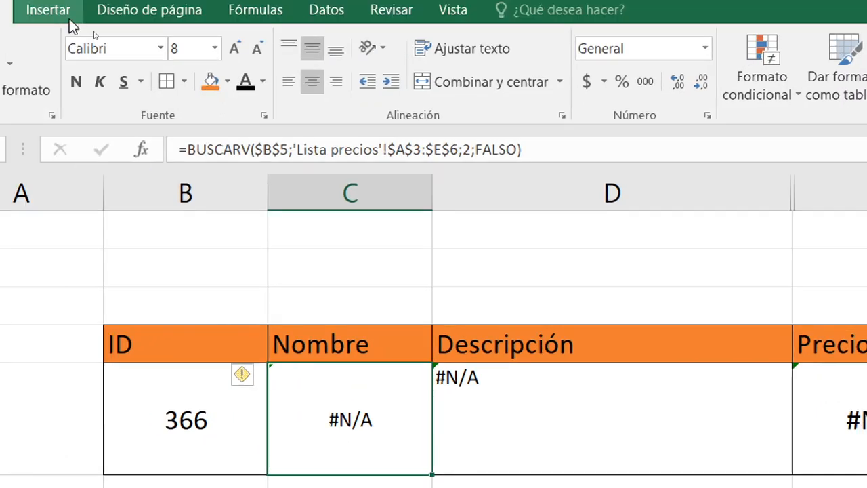
left_click(195, 152)
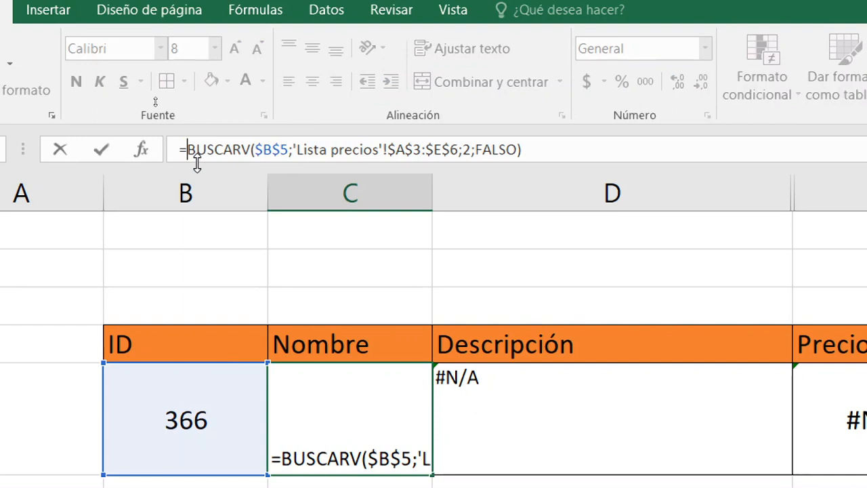
type("si.erro")
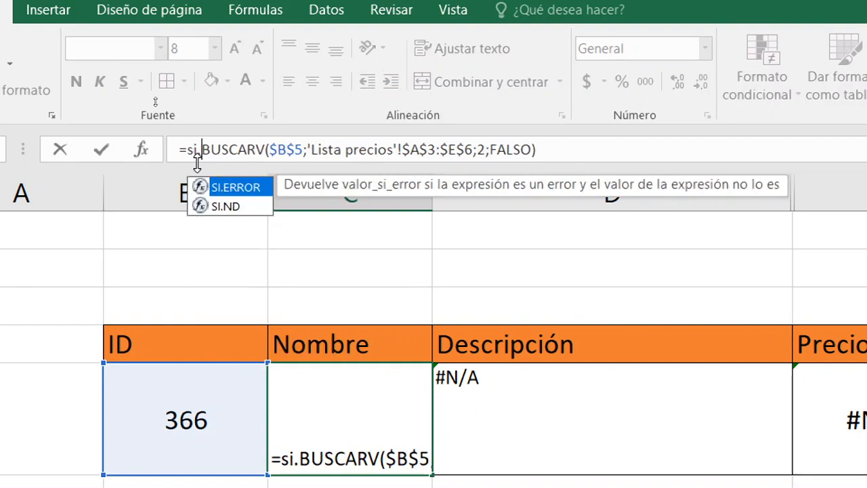
type("t")
key("BackSpace")
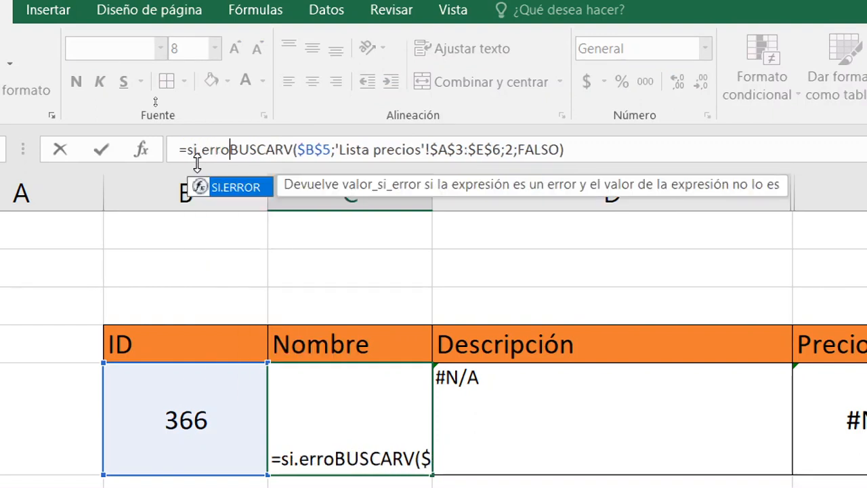
type("(")
key("shift+Right")
key("shift+Right")
key("shift+Right")
key("shift+Right")
key("shift+Right")
key("shift+Right")
key("shift+Right")
key("shift+Right")
key("shift+Right")
key("shift+Right")
key("shift+Right")
key("shift+Right")
key("shift+Right")
key("shift+Right")
key("shift+Right")
key("shift+Right")
key("shift+Right")
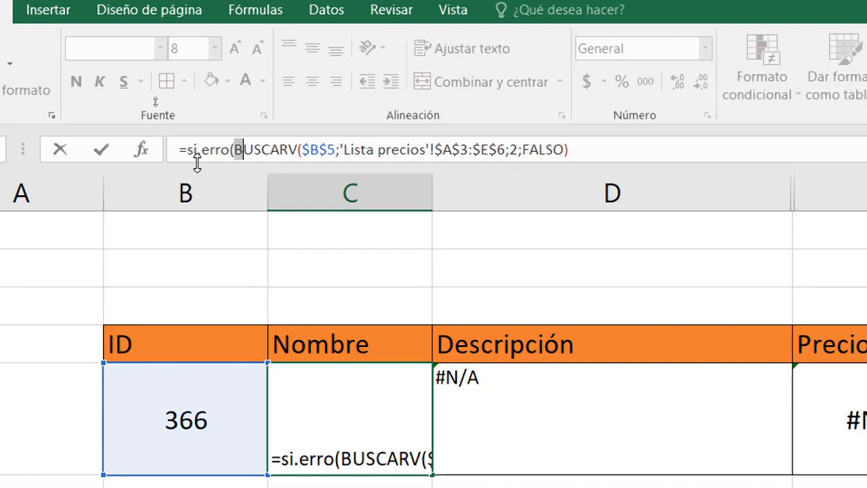
key("shift+Right")
key("shift+Right")
key("shift+Right")
key("shift+Right")
key("shift+Right")
key("shift+Right")
key("shift+Right")
key("shift+Right")
key("shift+Right")
key("shift+Right")
key("shift+Right")
key("shift+Right")
key("shift+Right")
key("shift+Right")
key("shift+Right")
key("shift+Right")
key("shift+Right")
key("shift+Right")
key("shift+Right")
key("shift+Right")
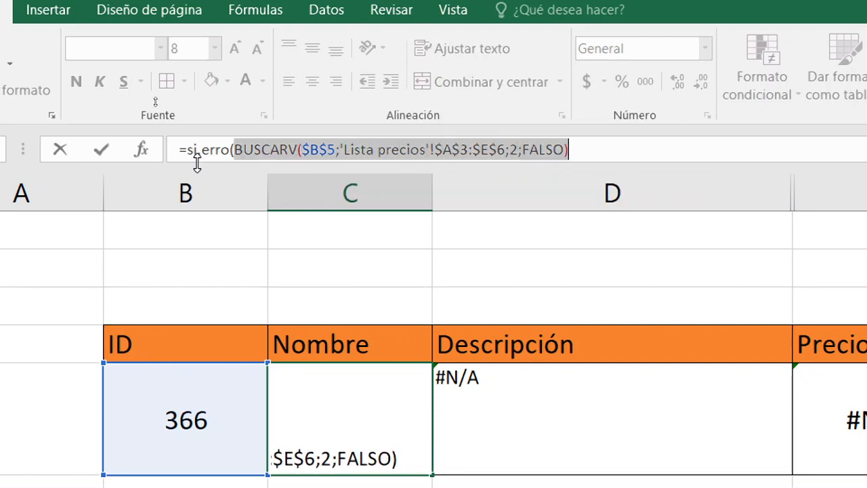
Add "No existe" as the second argument of C5's formula, after the BUSCARV, and close the function.
key("End")
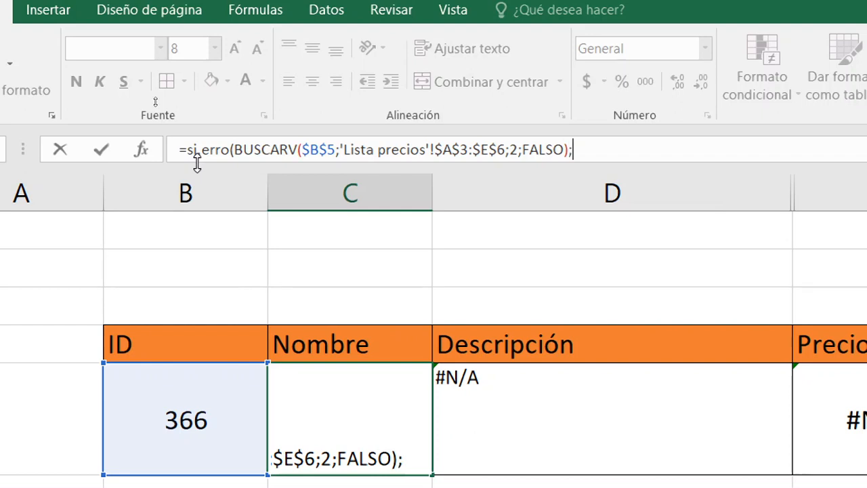
type(";\"No e")
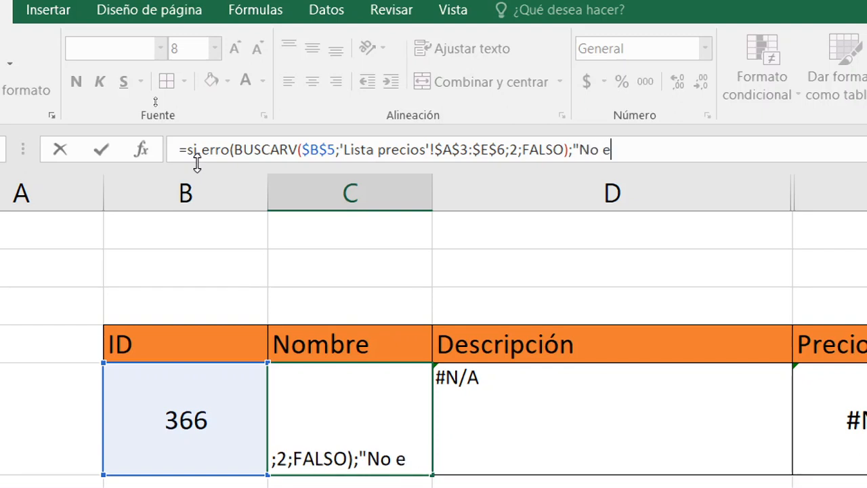
type("xiste\")")
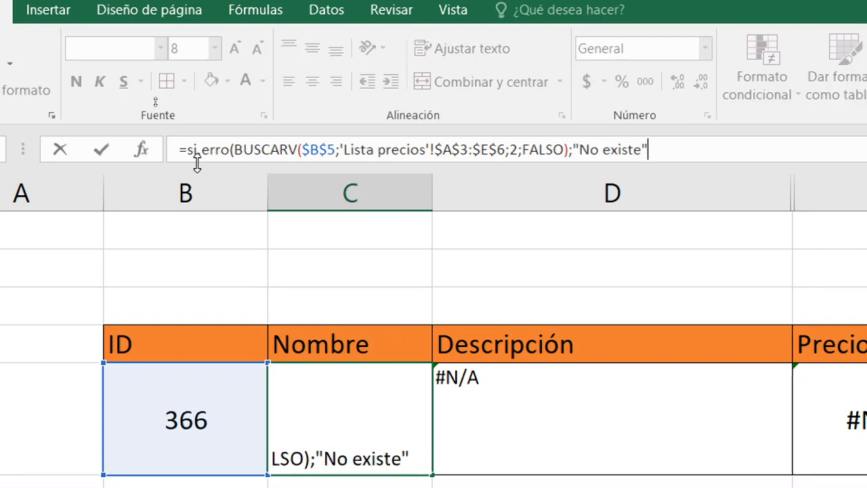
key("Return")
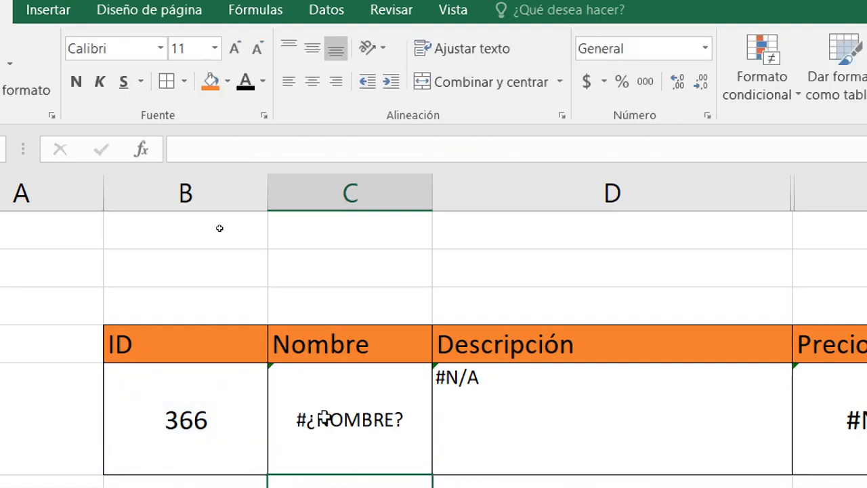
Correct the function name in C5, giving =SI.ERROR(BUSCARV($B$5;'Lista precios'!$A$3:$E$6;2;FALSO);"No existe").
left_click(383, 406)
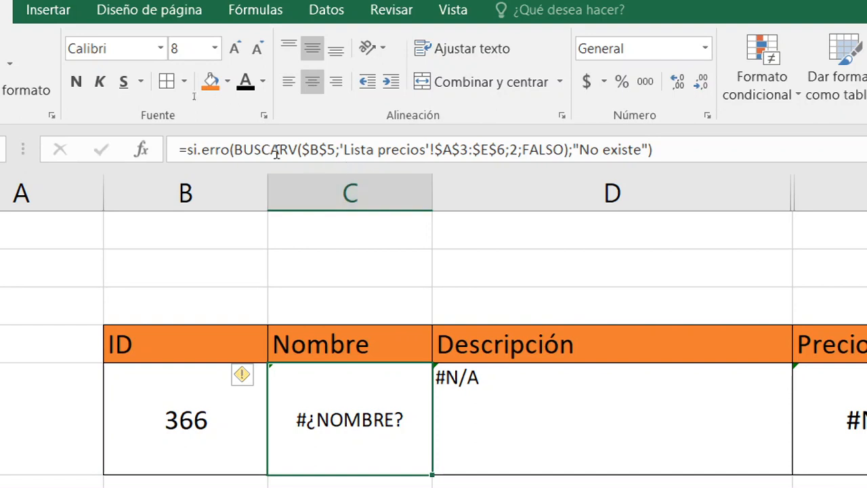
left_click(231, 149)
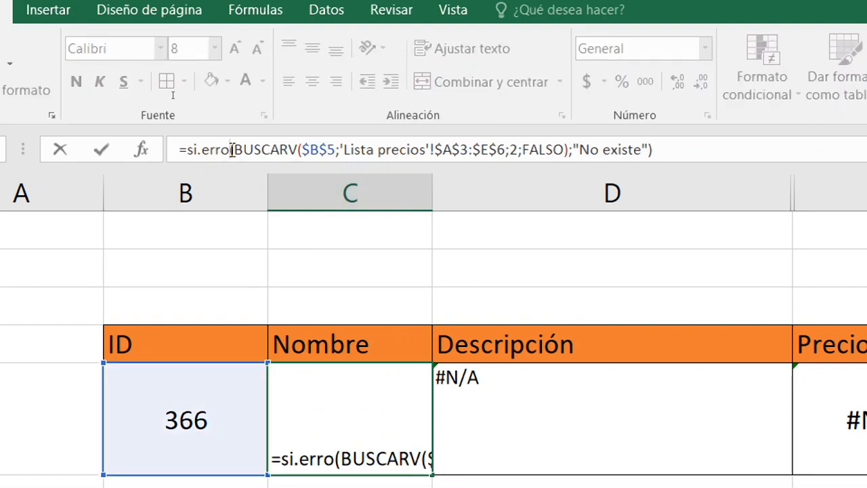
key("BackSpace")
key("Tab")
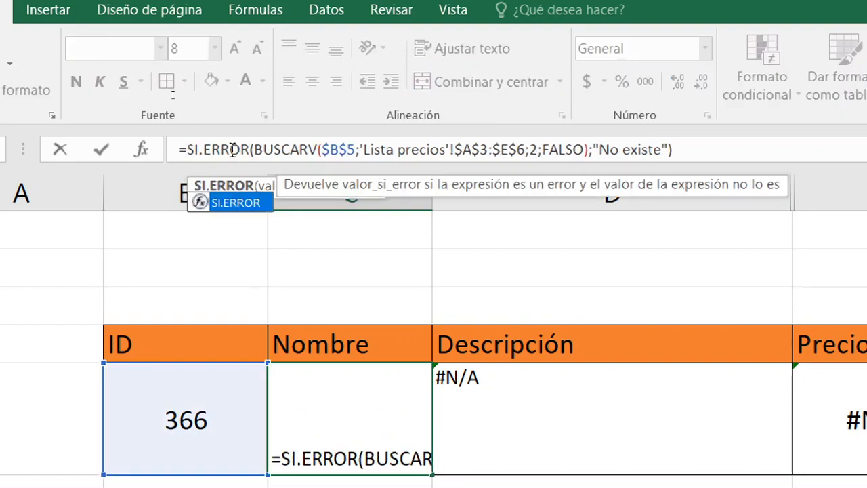
key("Return")
key("Up")
key("Down")
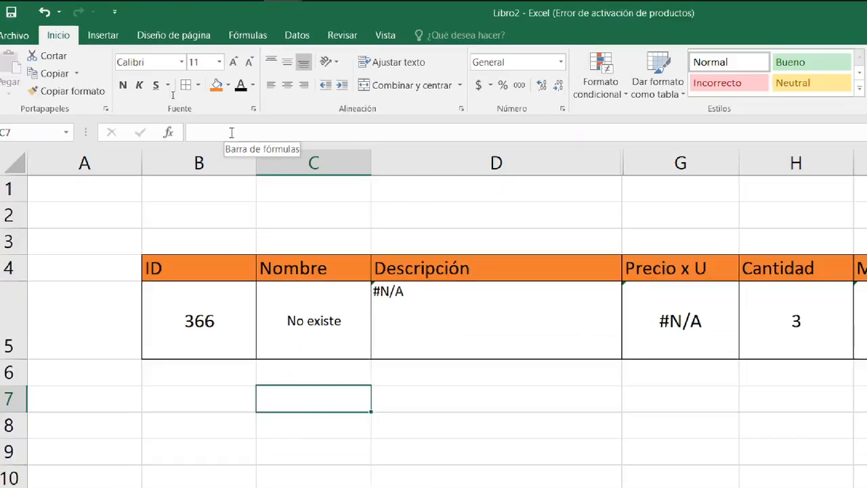
Insert SI.ERROR( before the BUSCARV in the Descripción formula in D5 so that the lookup becomes its first argument.
key("Right")
key("Up")
key("Right")
key("Right")
key("Right")
key("Left")
key("Left")
key("Left")
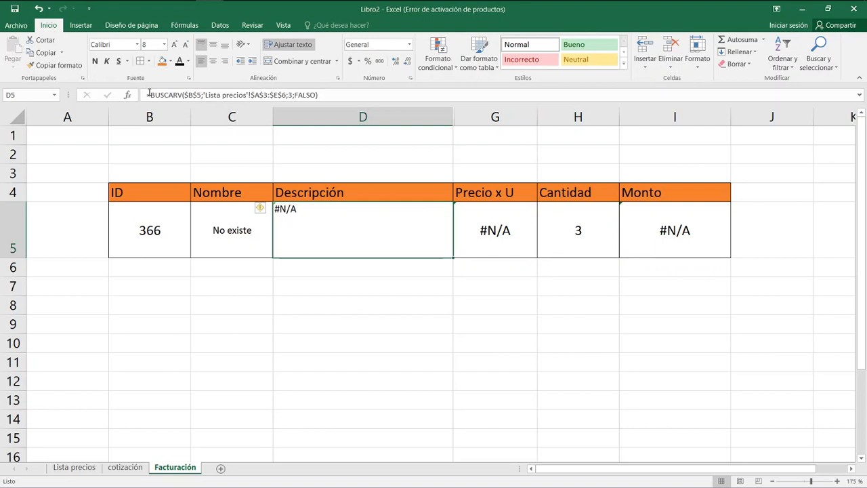
left_click(149, 94)
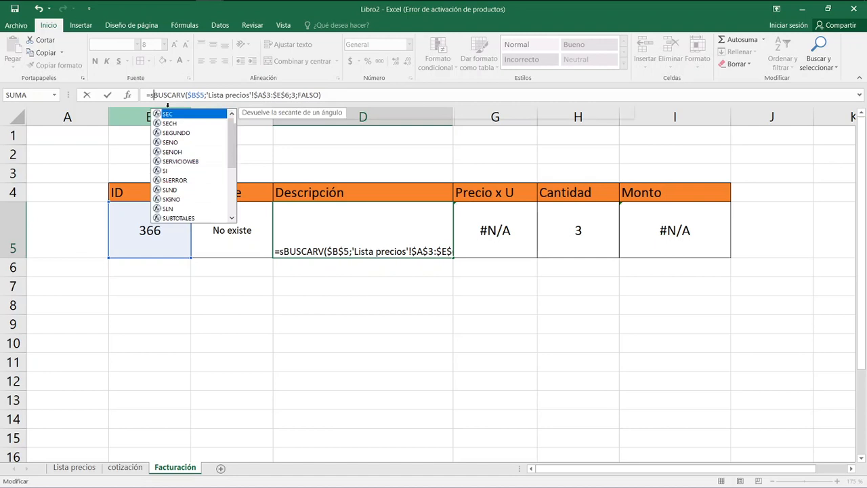
type("si.error")
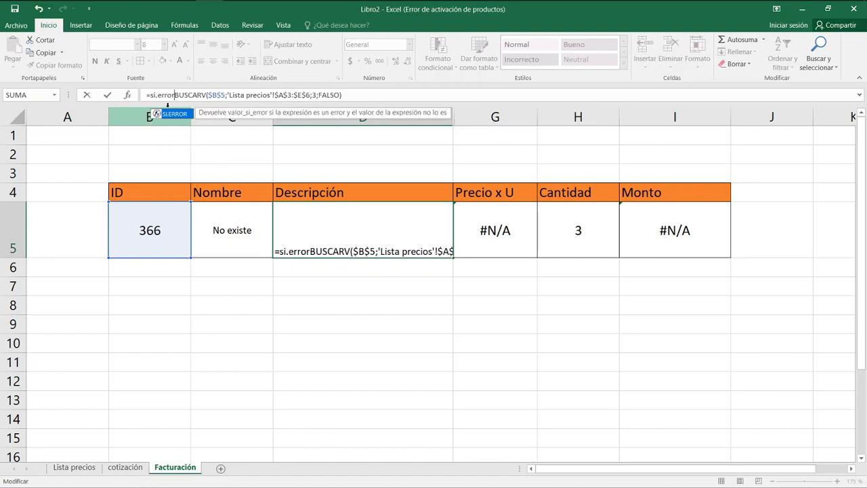
type("(")
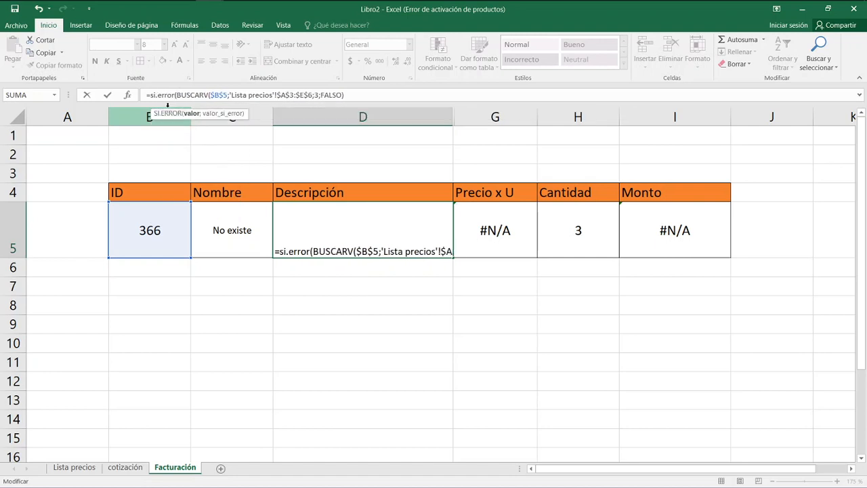
key("BackSpace")
key("Tab")
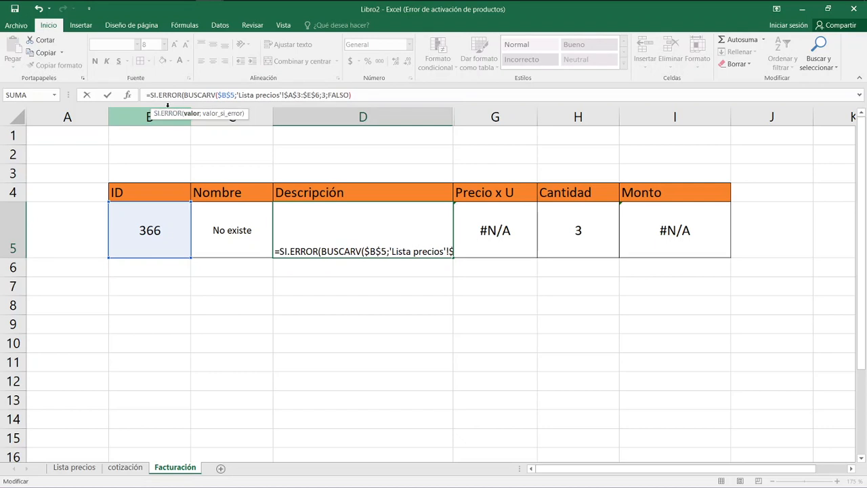
Add empty text "" as the second argument of D5's SI.ERROR formula and close the function.
key("End")
type(";")
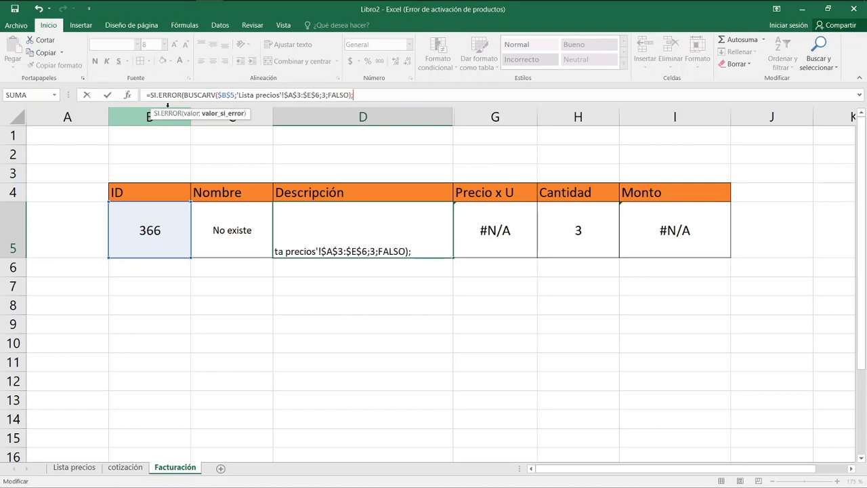
type("\"\")")
key("Return")
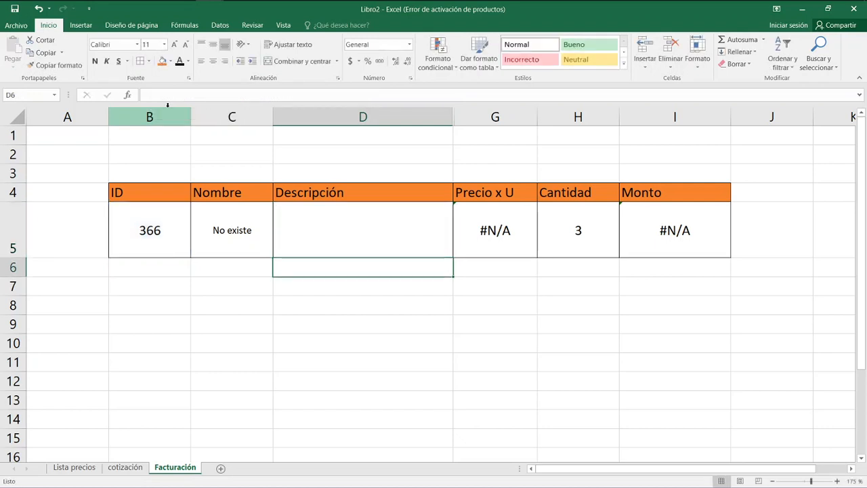
Wrap the Precio x U formula in G5 in SI.ERROR with empty text as fallback, giving =SI.ERROR(SI(E5="importado";F5*cotización!C4;F5);"").
key("Up")
key("Right")
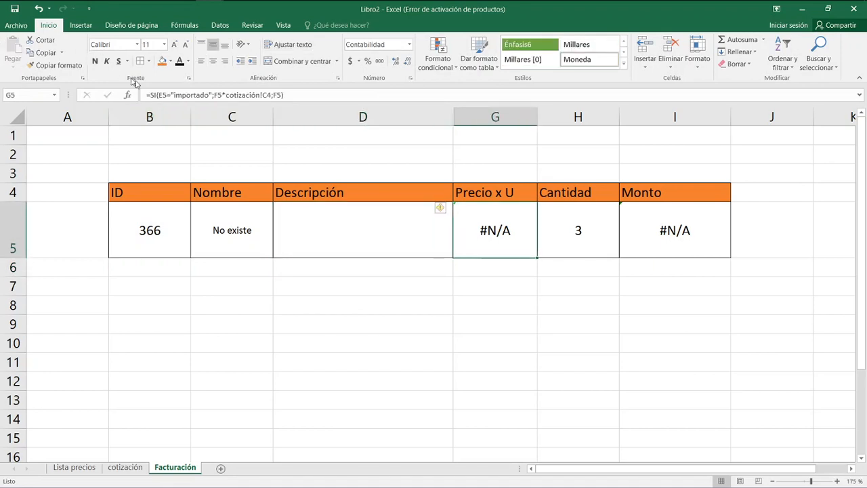
left_click(150, 96)
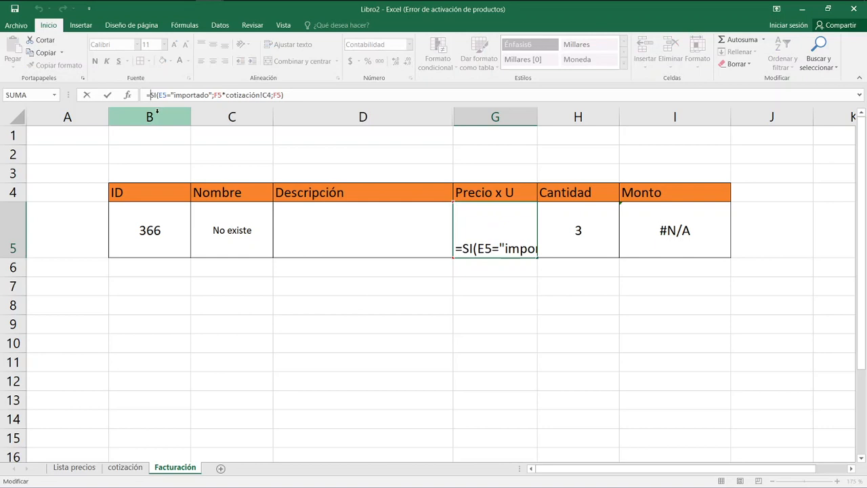
type("si.err")
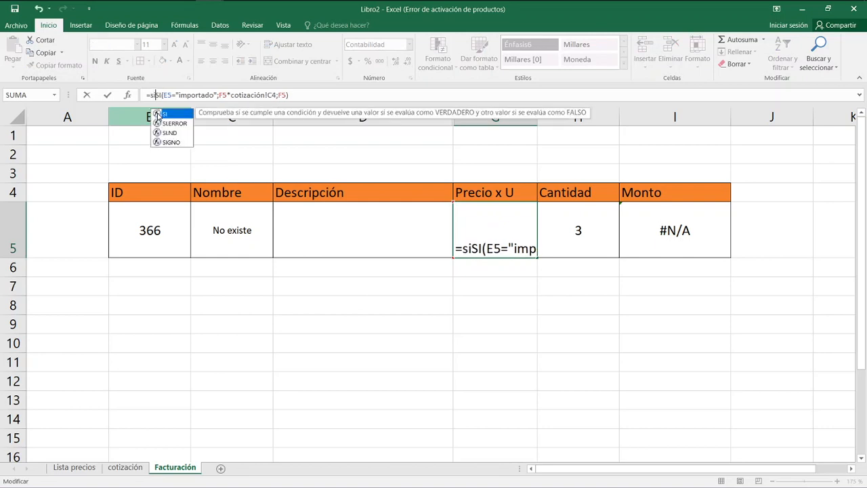
type("or")
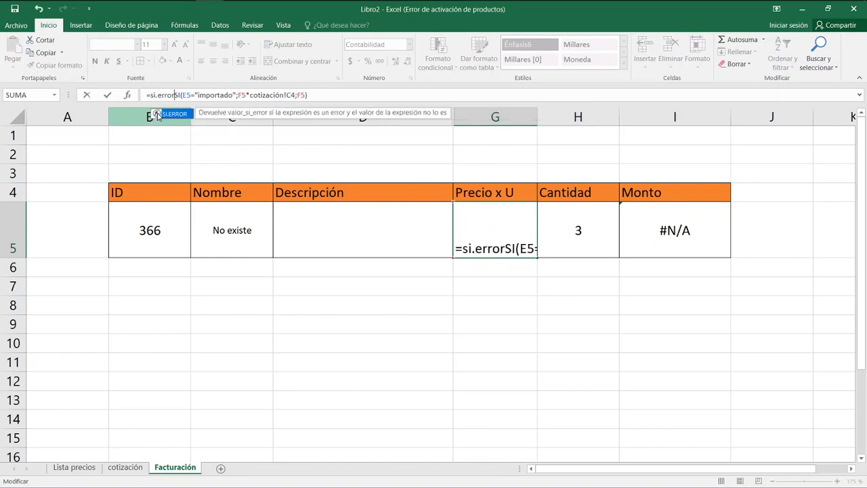
type("(")
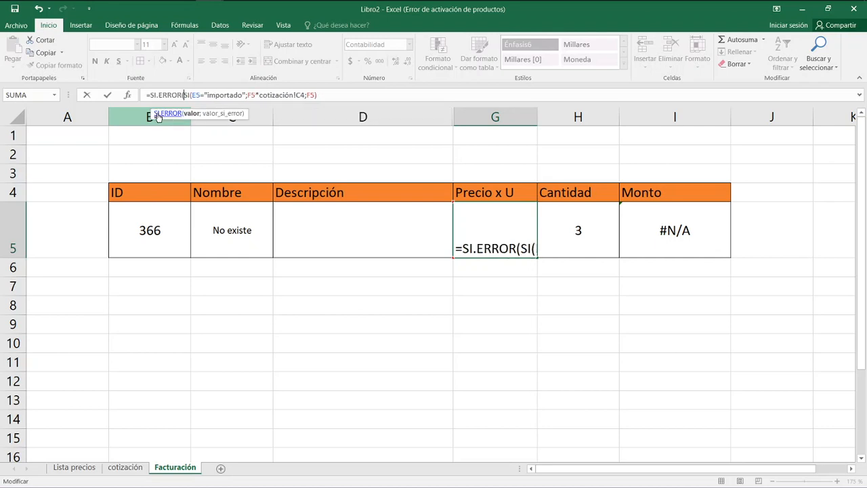
key("End")
type(";\"\"")
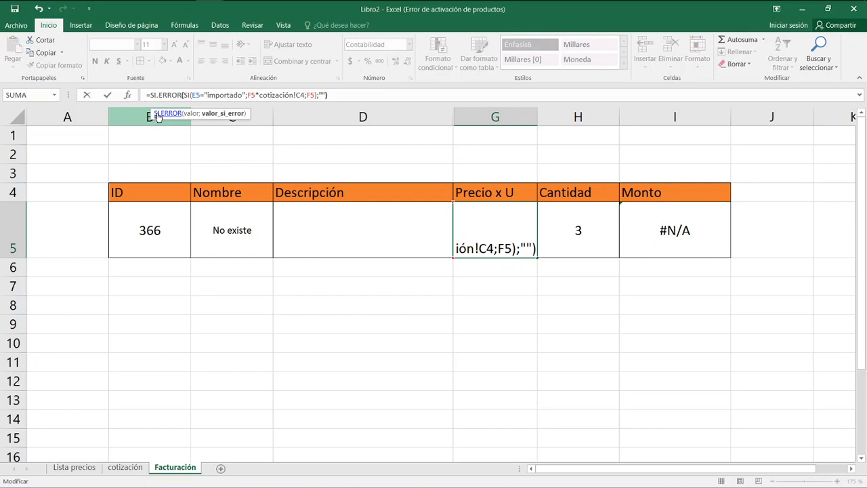
type(")")
key("Return")
Clear the Cantidad value in H5.
key("Up")
key("Right")
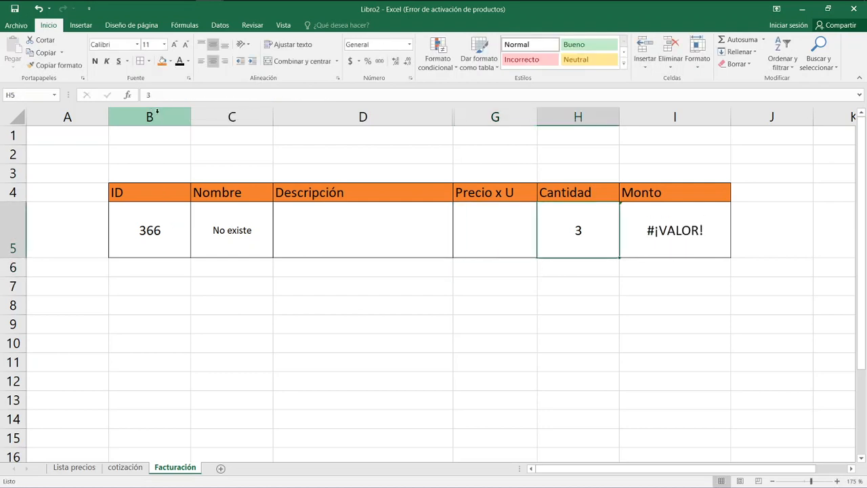
key("Delete")
Wrap the Monto formula in I5 in SI.ERROR with 0 as the fallback, giving =SI.ERROR(H5*G5;0).
key("Right")
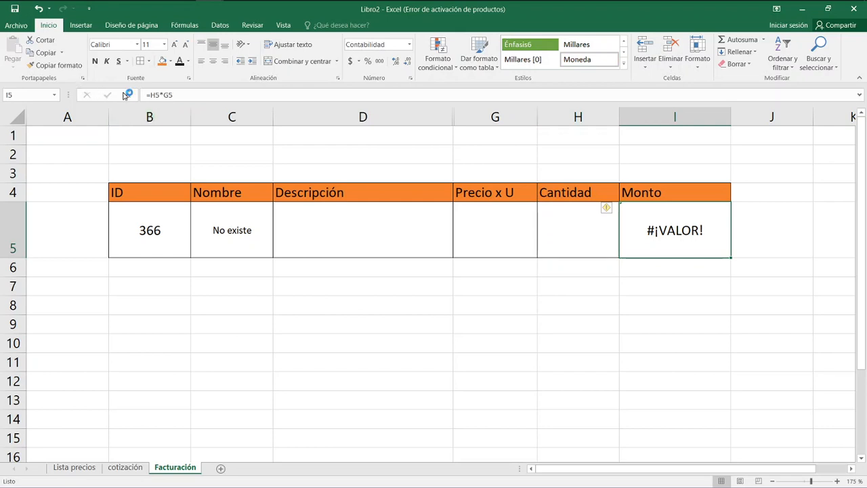
left_click(149, 95)
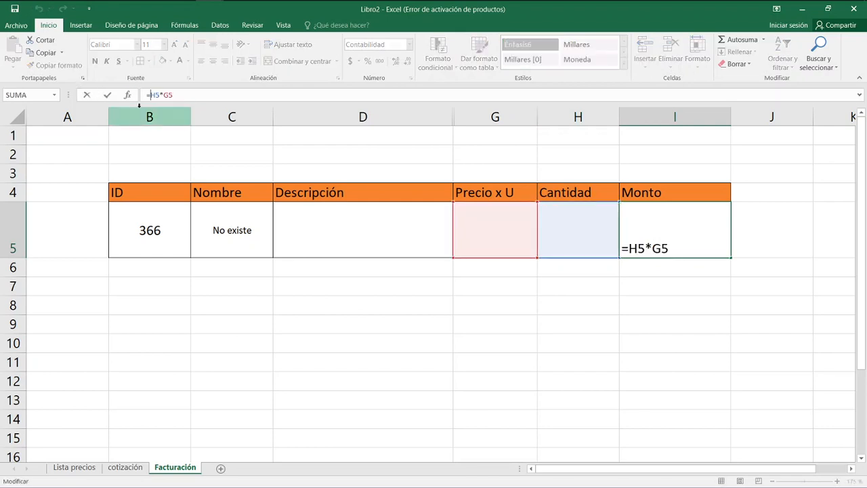
type("si")
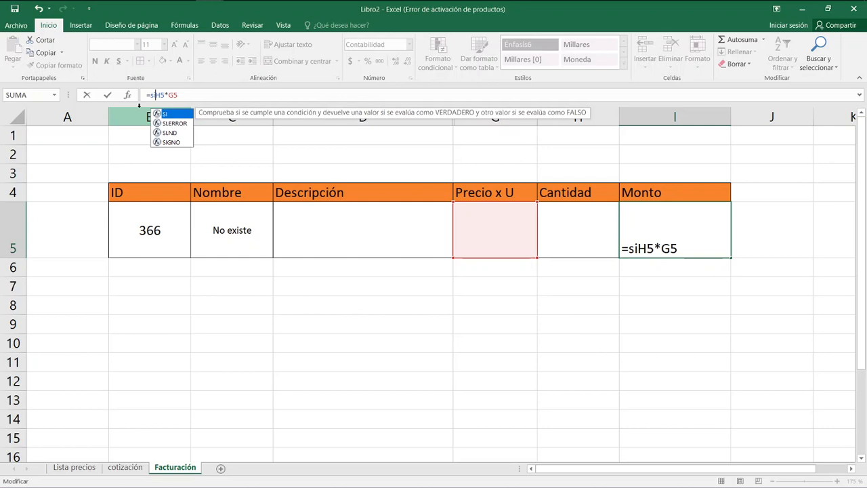
type(".erro")
key("Tab")
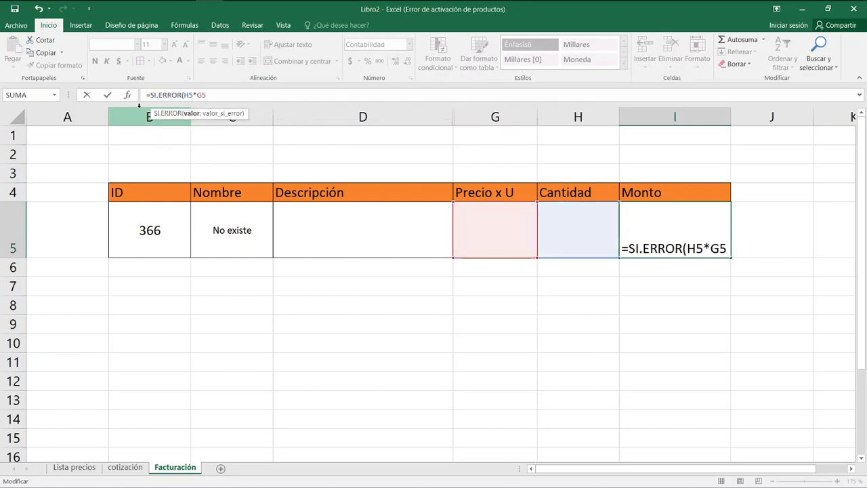
type(";")
type("0")
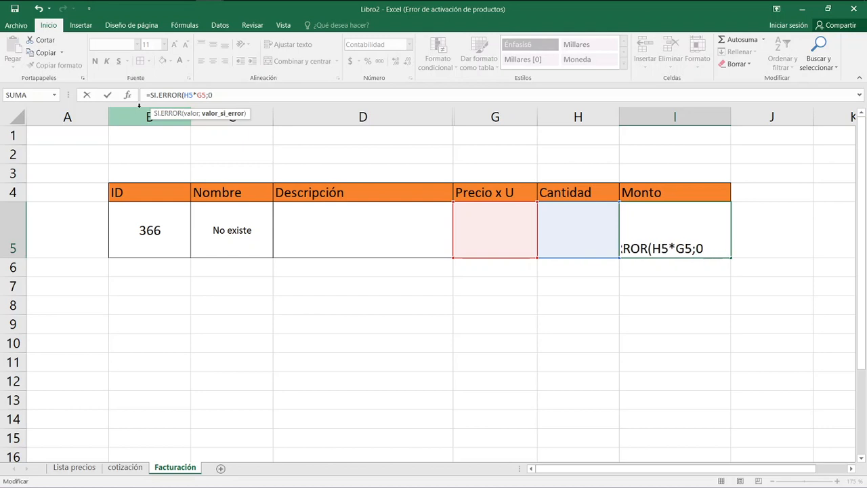
type(")")
key("Return")
key("Up")
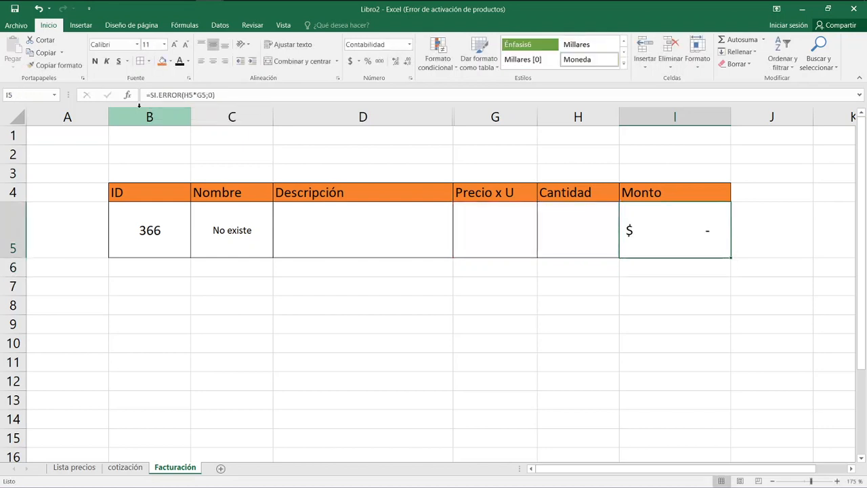
Replace the empty-text fallback in G5's Precio x U formula with 0.
key("Left")
key("Left")
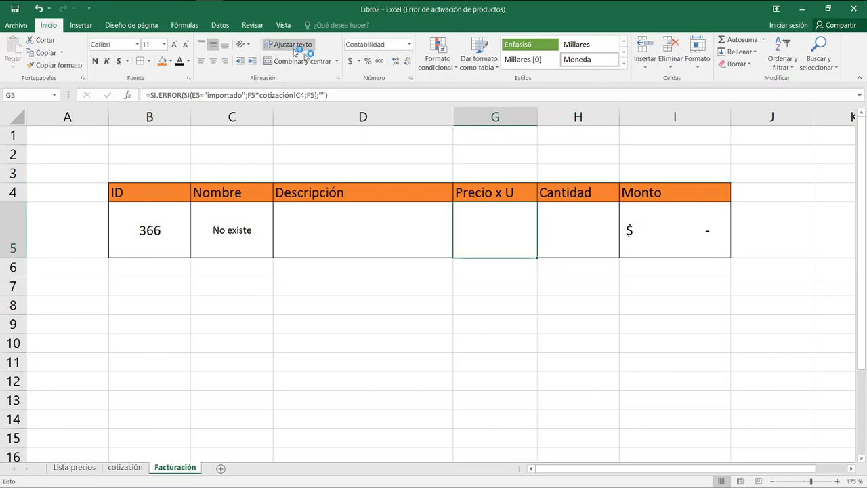
left_click(327, 95)
key("BackSpace")
key("BackSpace")
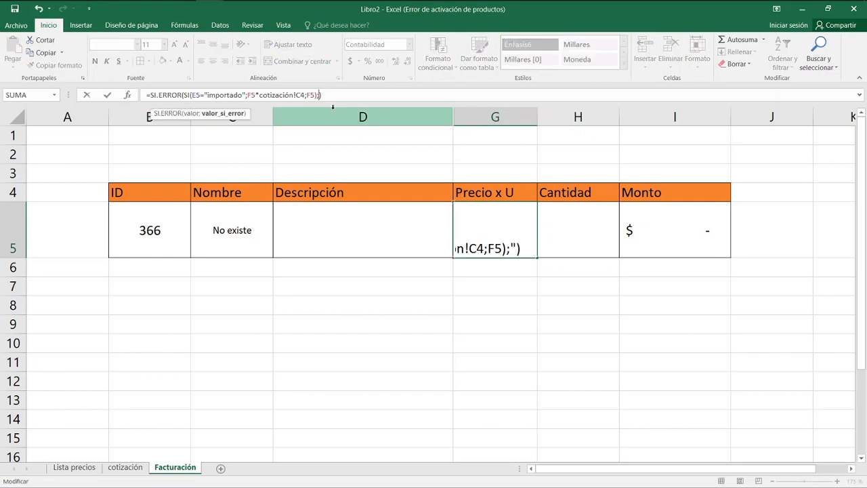
type("0")
key("Return")
key("Up")
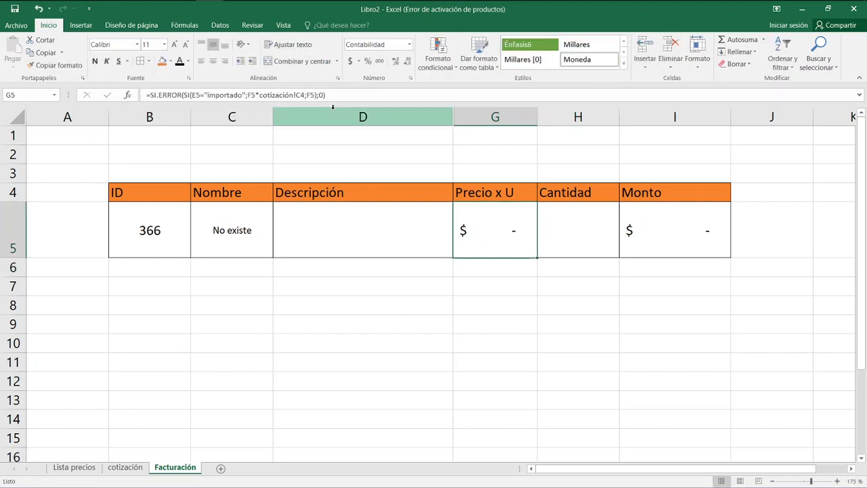
Set the Cantidad in H5 to 0.
key("Right")
type("0")
key("Return")
Select the invoice row from ID to Monto, B5:I5, and fill it down through row 14.
key("Left")
key("Left")
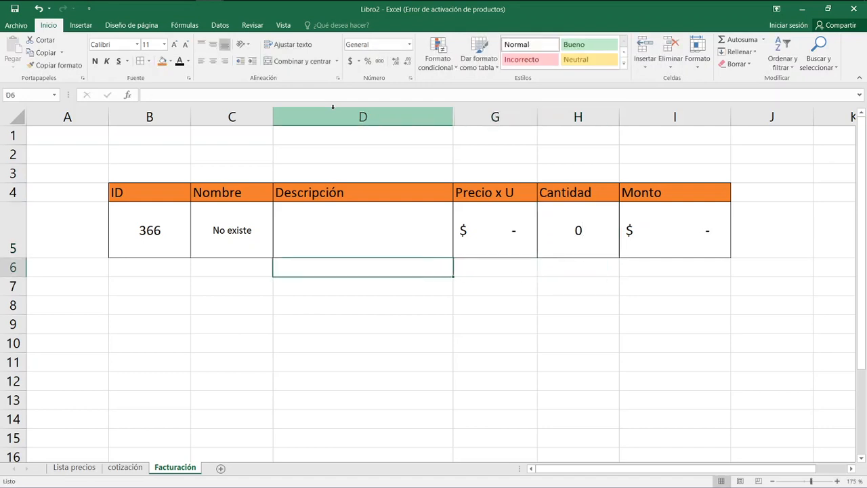
key("Up")
key("Left")
key("Left")
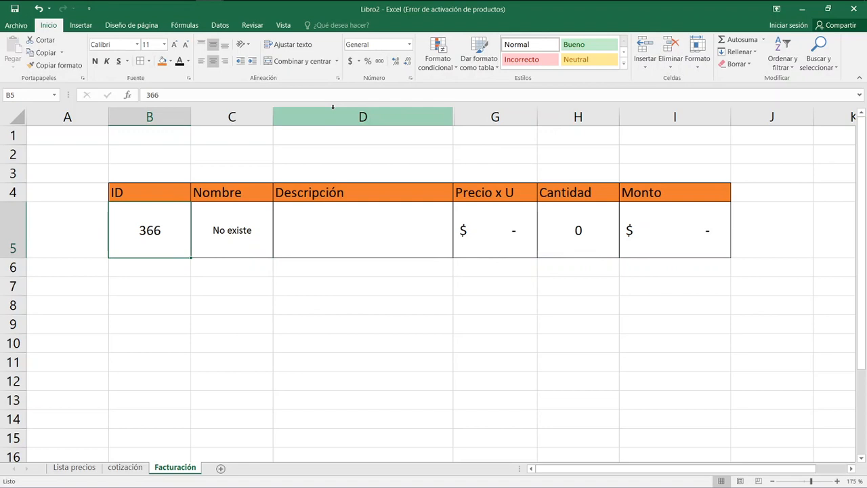
key("Right")
key("shift+Left")
key("shift+Right")
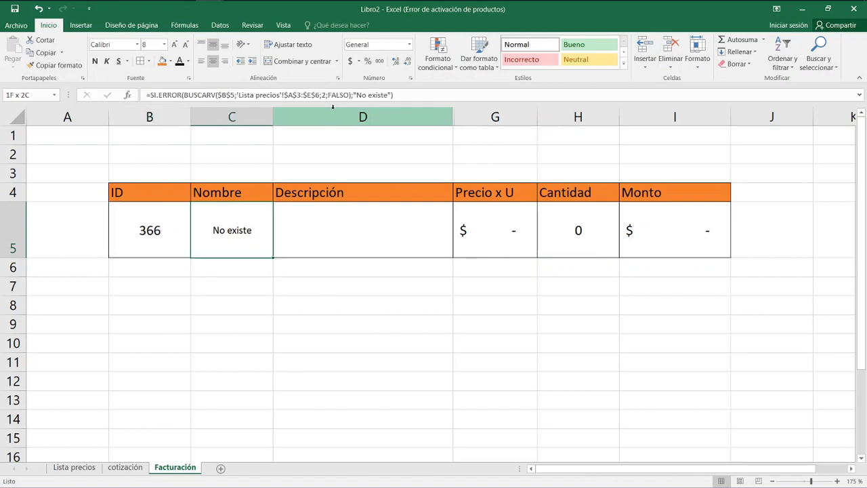
key("Left")
key("shift+Right")
key("shift+Right")
key("shift+Right")
key("shift+Right")
key("shift+Right")
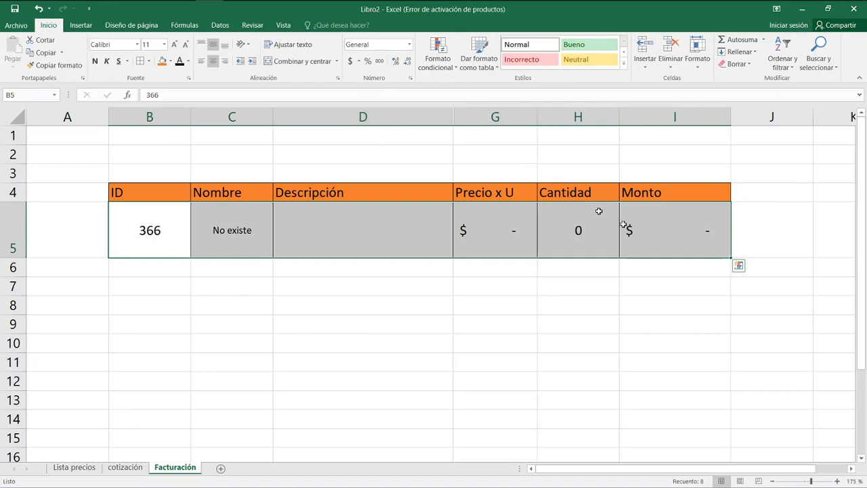
left_click_drag(730, 256, 735, 423)
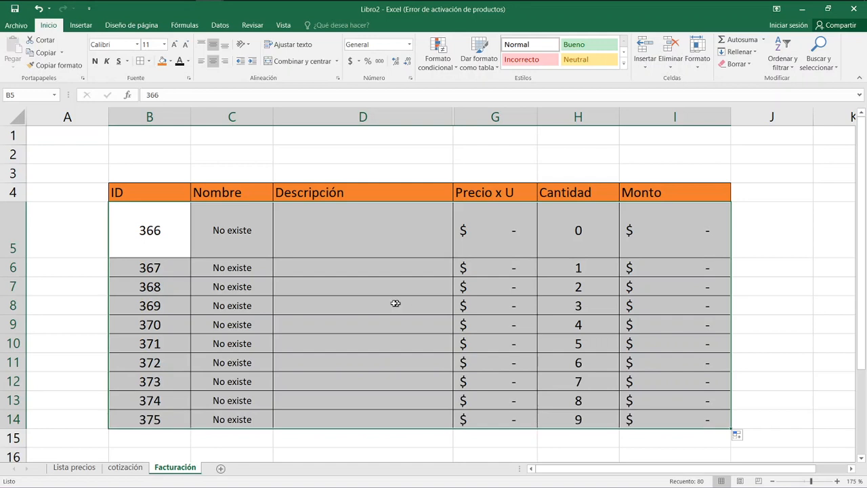
Set the Cantidad in H6 to 0 and fill that value down through H14.
left_click(572, 275)
key("Delete")
key("Return")
left_click(577, 274)
type("0")
key("Return")
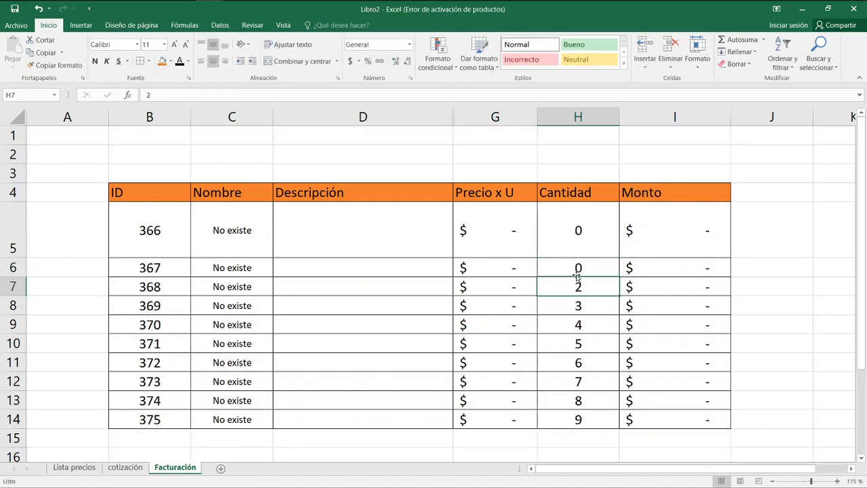
left_click(577, 274)
left_click_drag(618, 276, 587, 427)
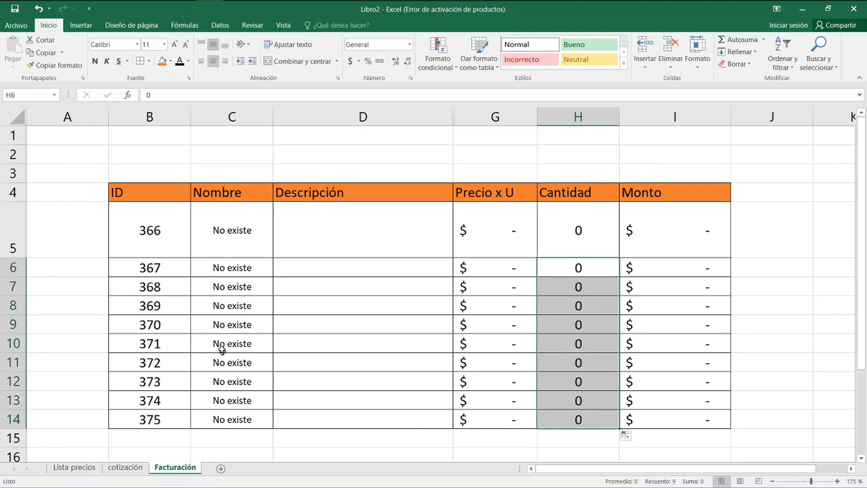
Clear the filled IDs in B6:B14.
left_click_drag(170, 261, 183, 419)
key("Delete")
key("Up")
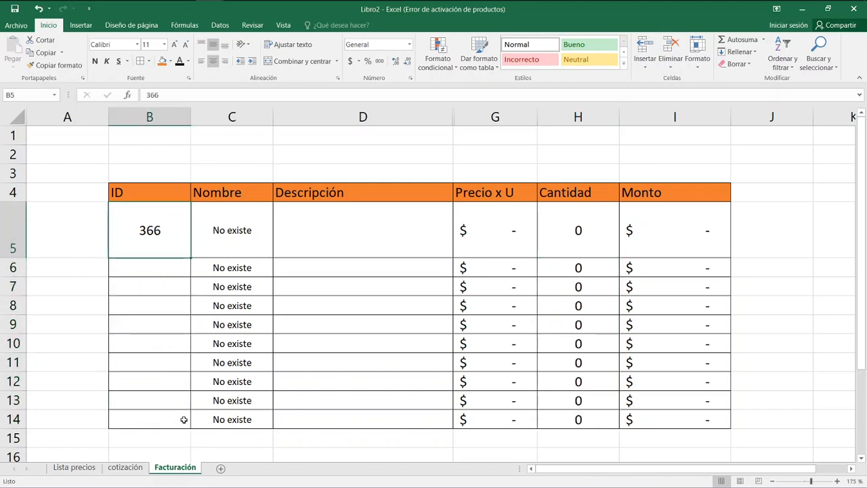
key("Down")
key("Left")
key("Right")
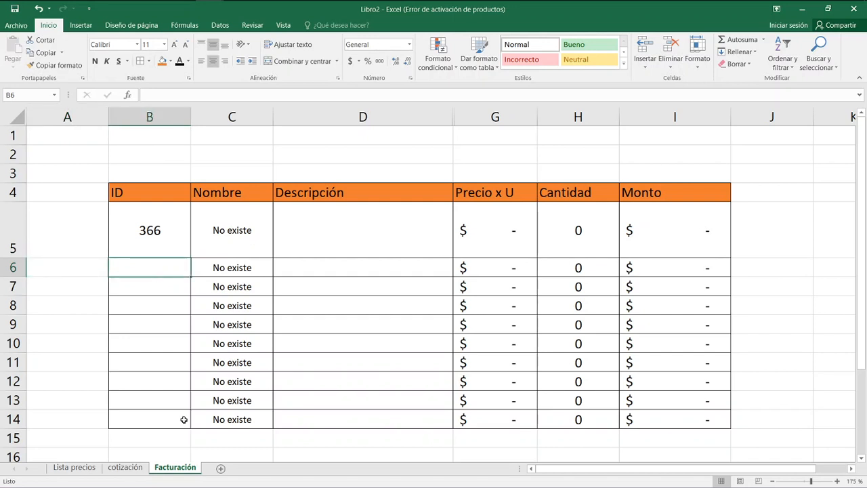
key("Up")
key("Up")
key("Down")
key("Down")
Set the ID in B5 to 365.
key("Up")
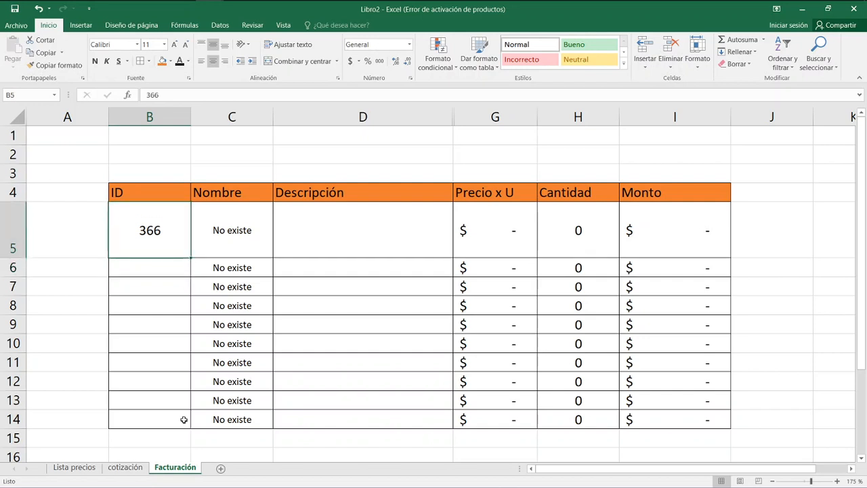
type("365")
key("Return")
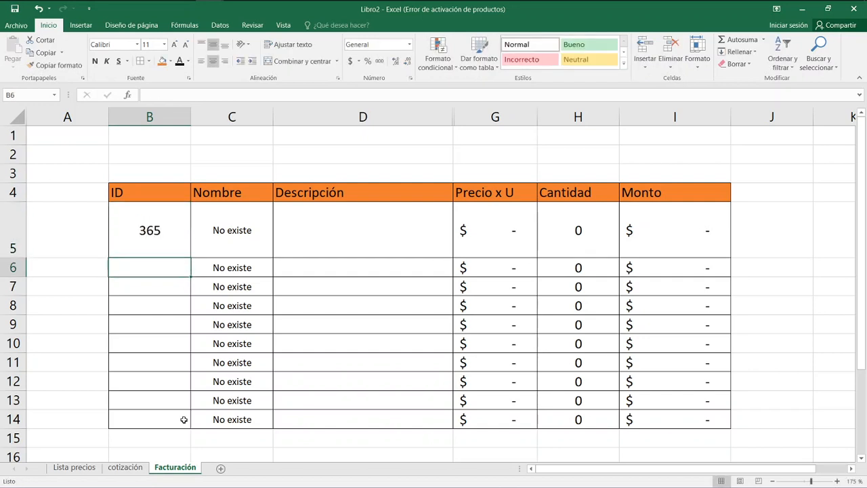
Set the ID in B5 to 364.
key("Up")
type("3")
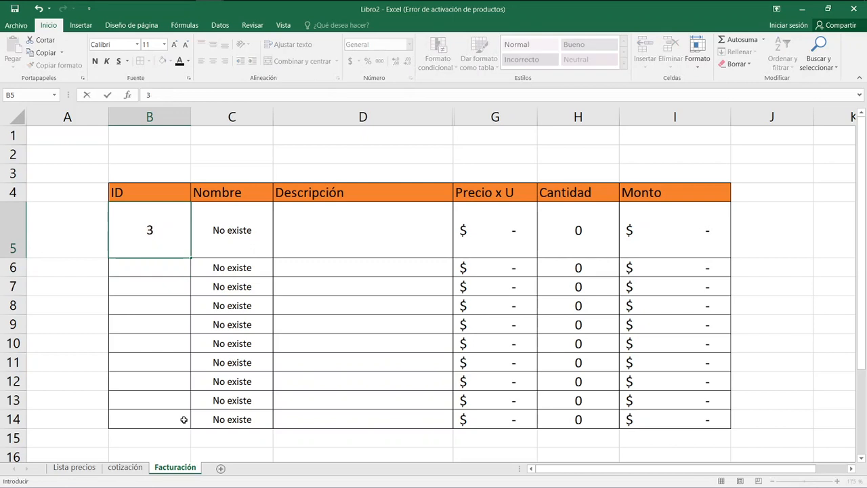
type("64")
key("Return")
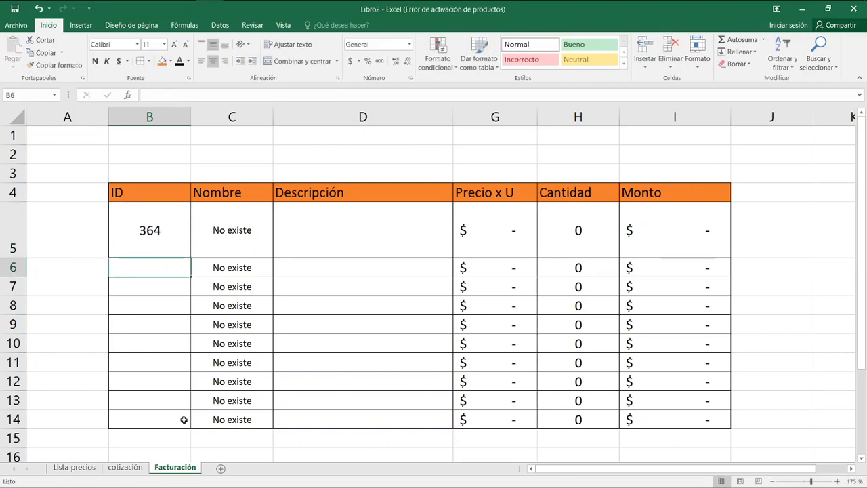
Check the available IDs on Lista precios and set the ID in B5 of Facturación to 334.
left_click(86, 468)
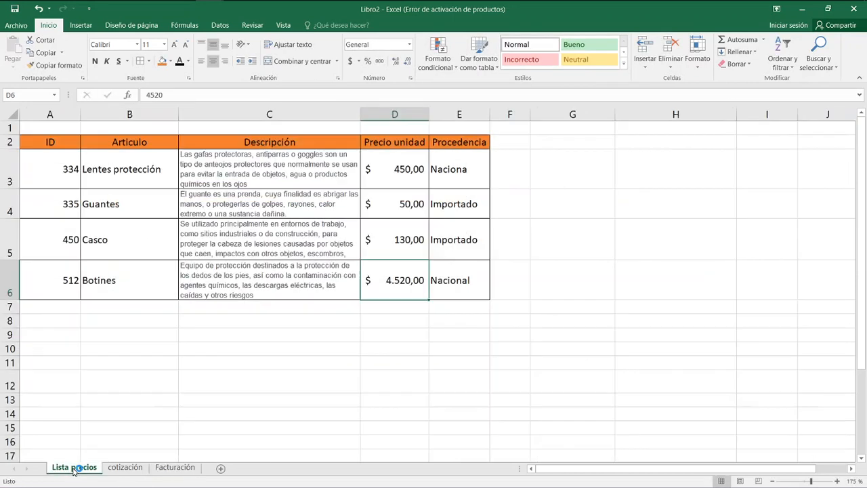
left_click(173, 468)
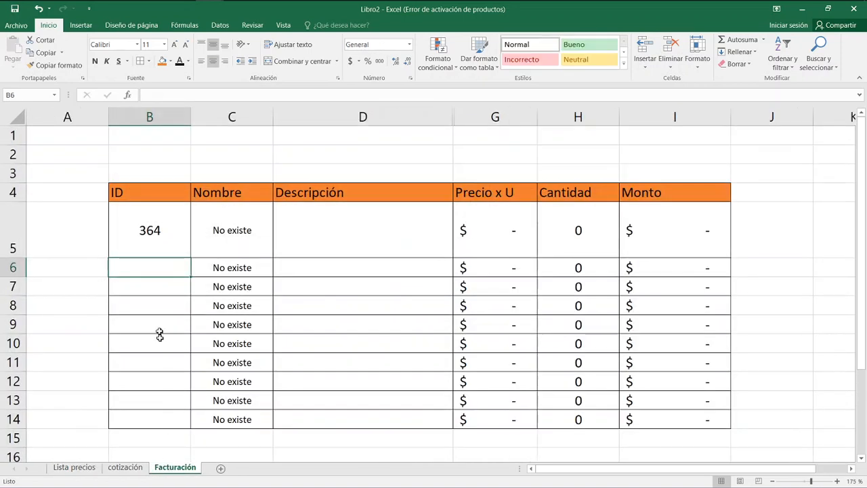
left_click(180, 245)
type("334")
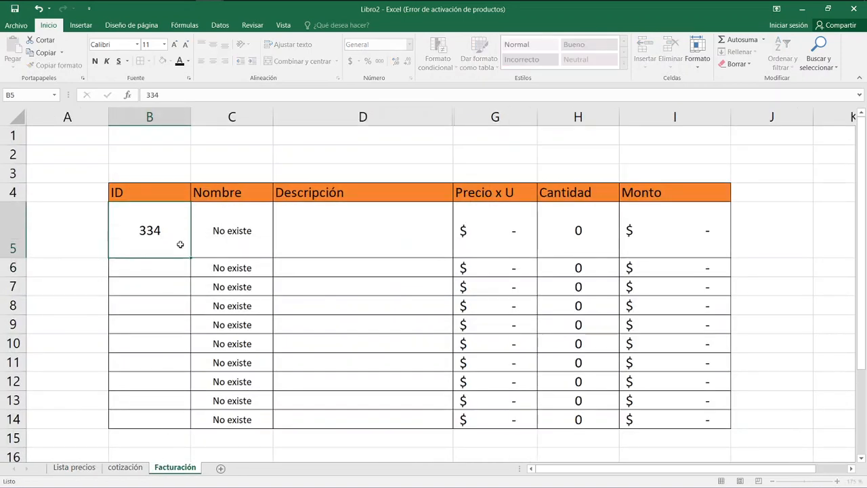
key("Return")
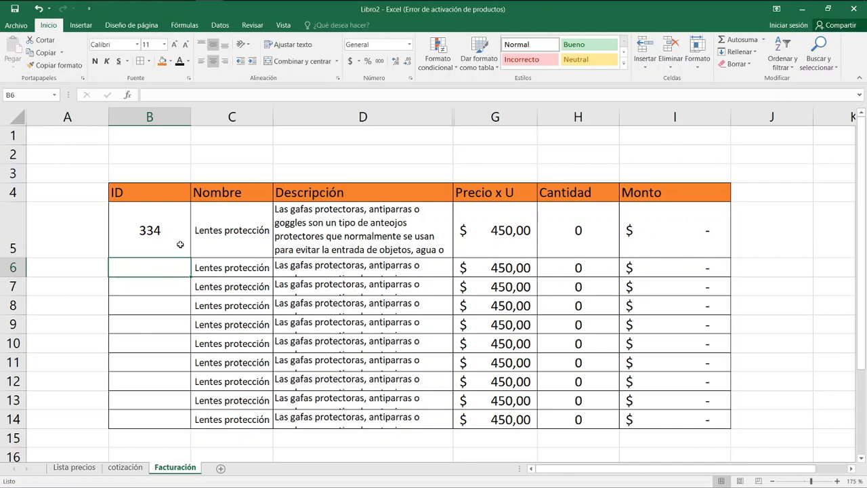
key("Right")
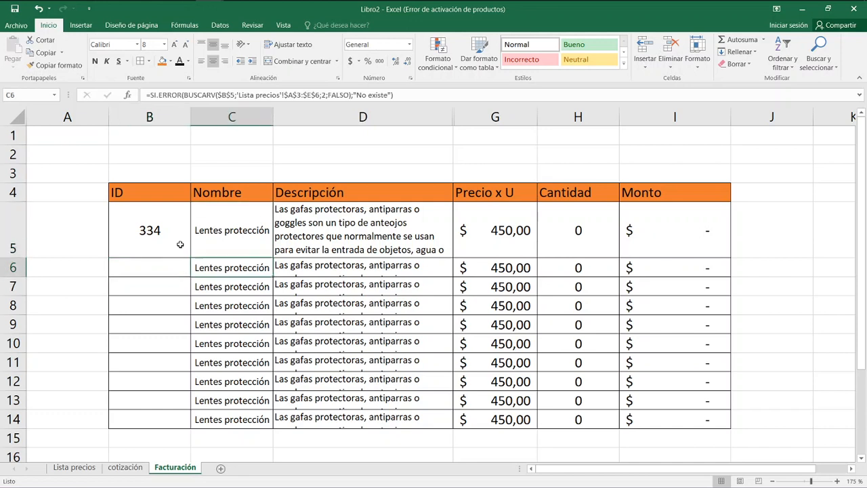
double_click(230, 269)
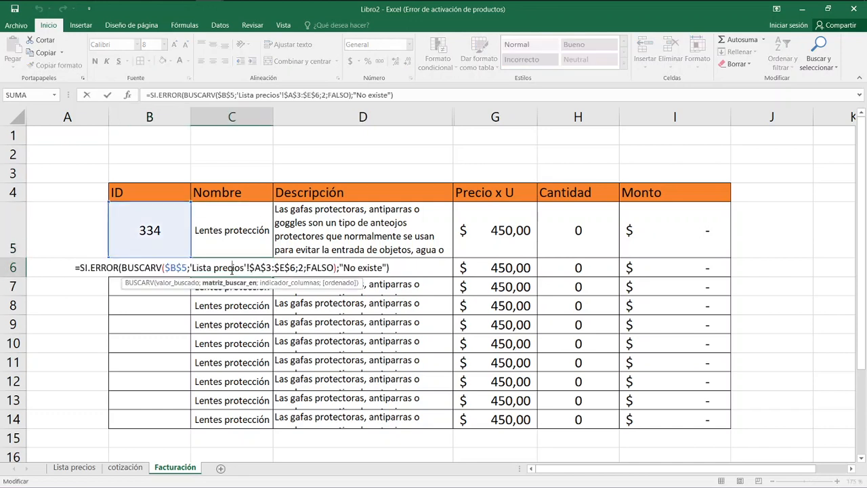
left_click_drag(188, 268, 164, 267)
key("BackSpace")
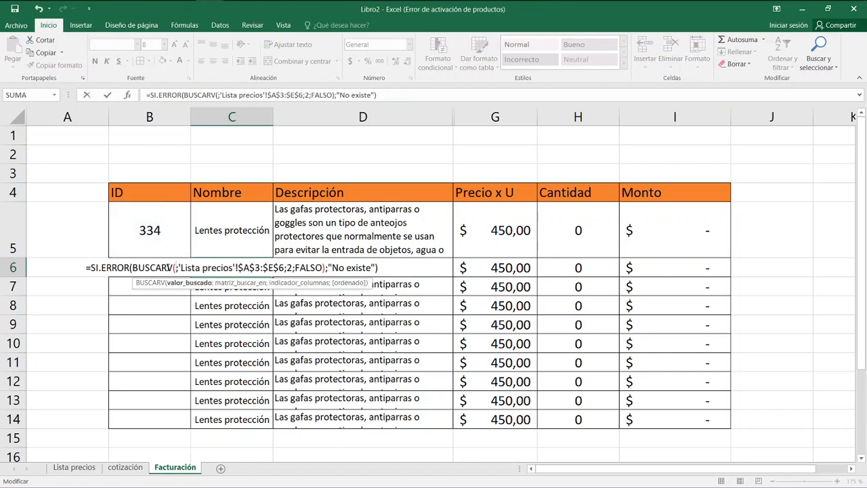
key("Escape")
Make the ID reference in the Nombre formula in C5 relative, as B5, and fill the formula down through C14.
left_click(242, 237)
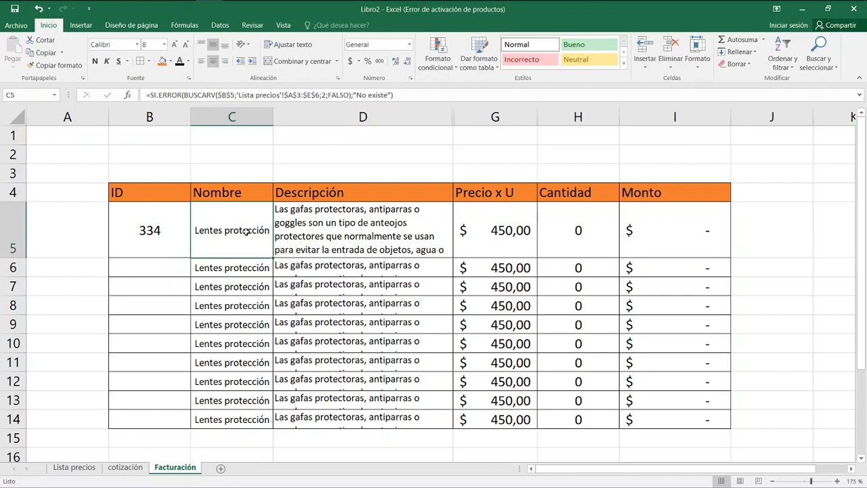
double_click(234, 226)
left_click(188, 230)
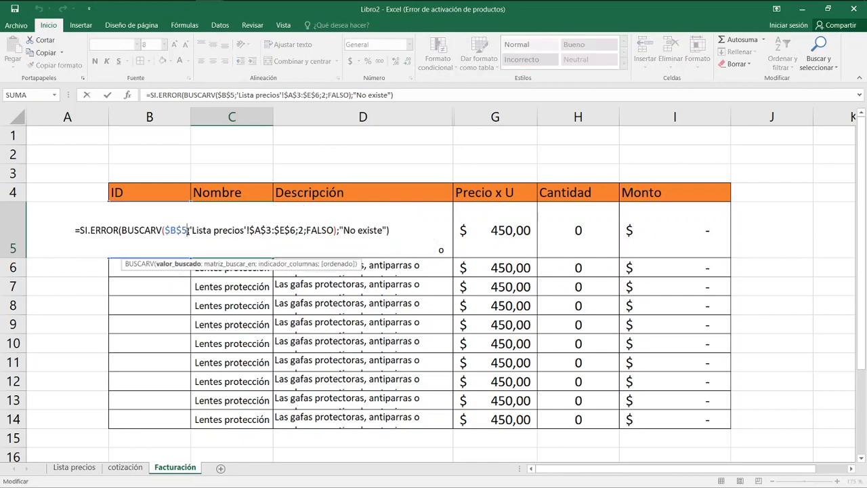
key("F4")
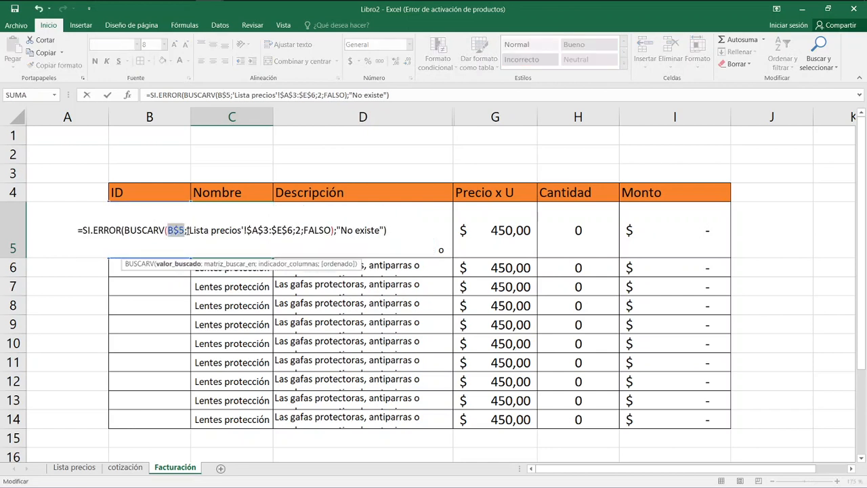
key("F4")
key("F4")
key("Tab")
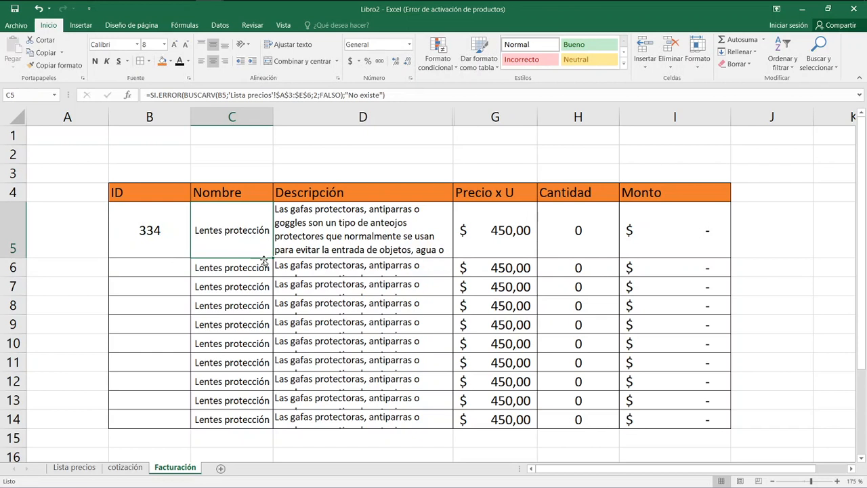
left_click_drag(273, 258, 270, 420)
Replace the absolute ID reference in the Descripción formula in D5 with B5 and fill the formula down through D14.
left_click(429, 237)
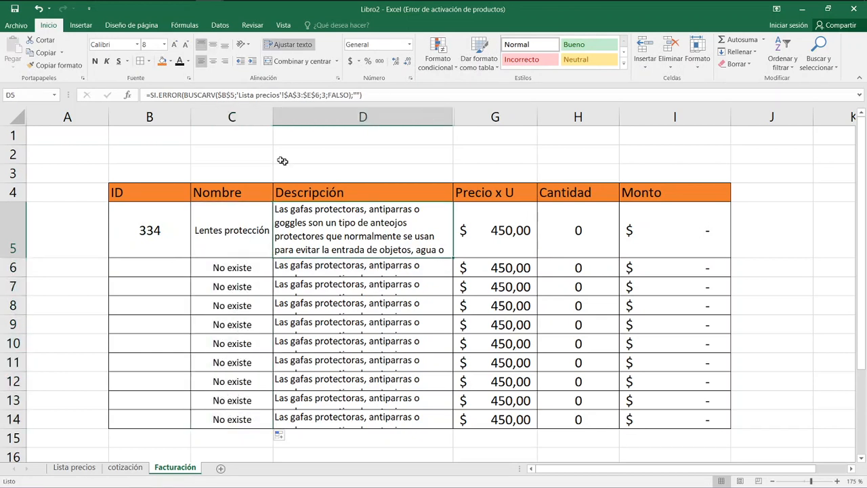
left_click(233, 94)
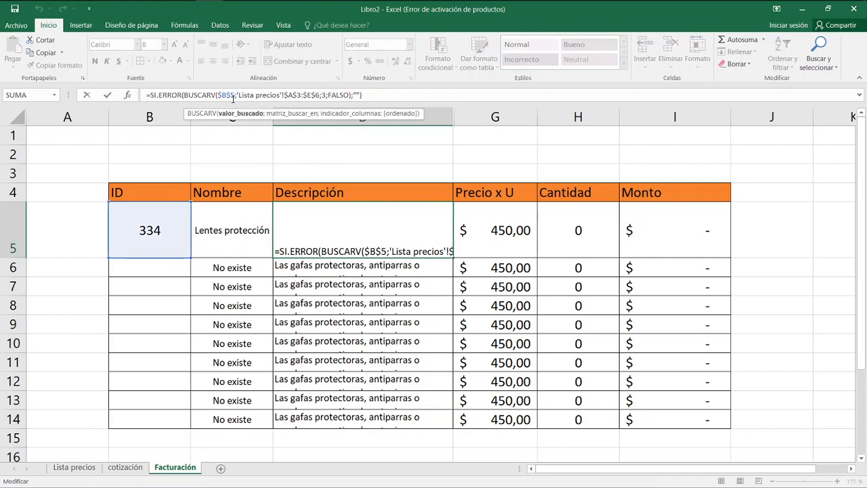
key("BackSpace")
key("BackSpace")
key("BackSpace")
key("BackSpace")
type("B5")
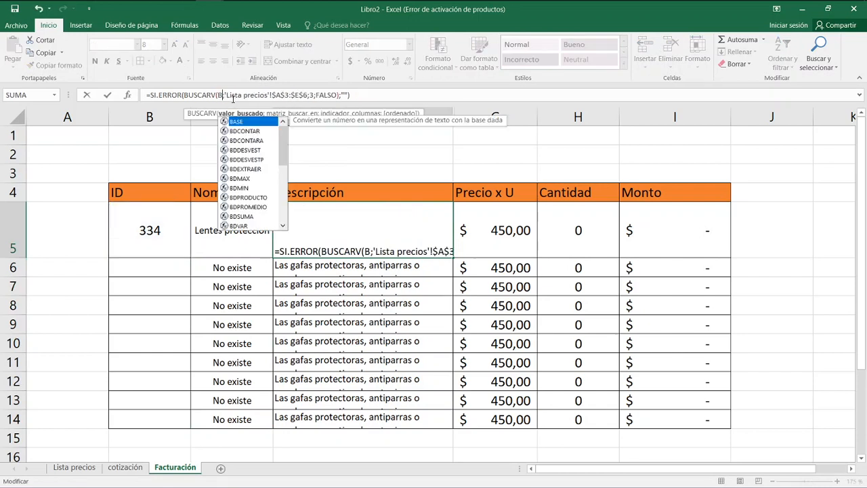
key("Return")
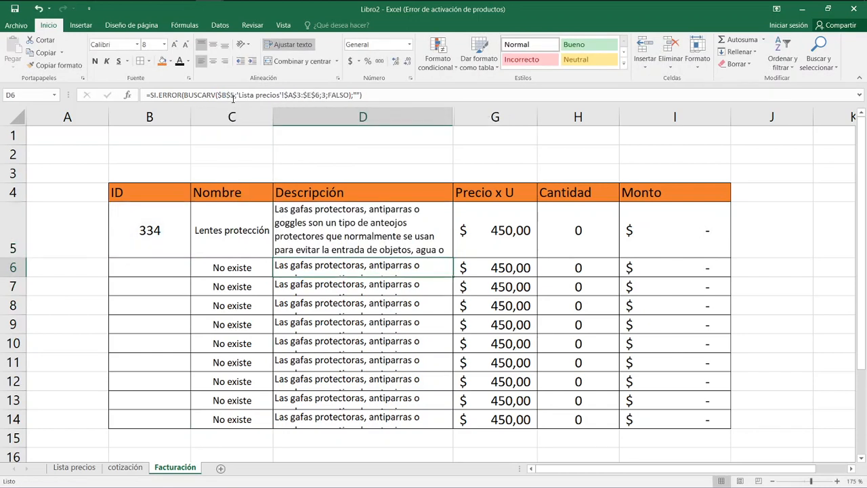
left_click(388, 222)
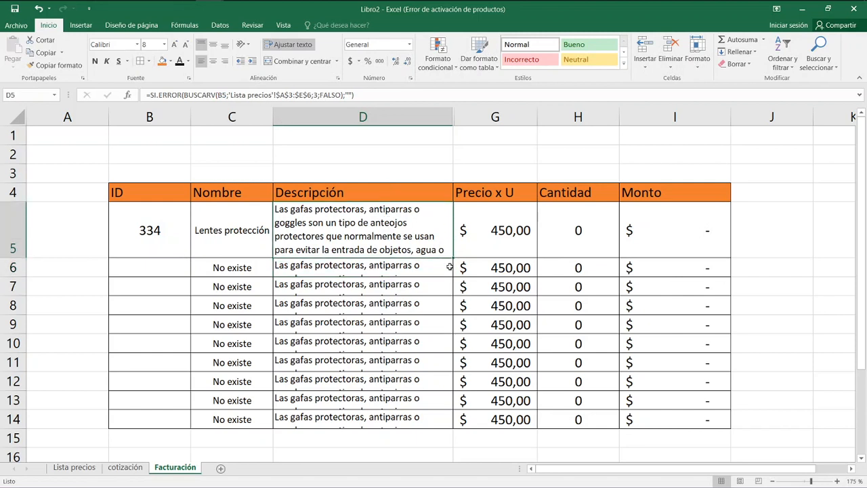
left_click_drag(453, 257, 456, 424)
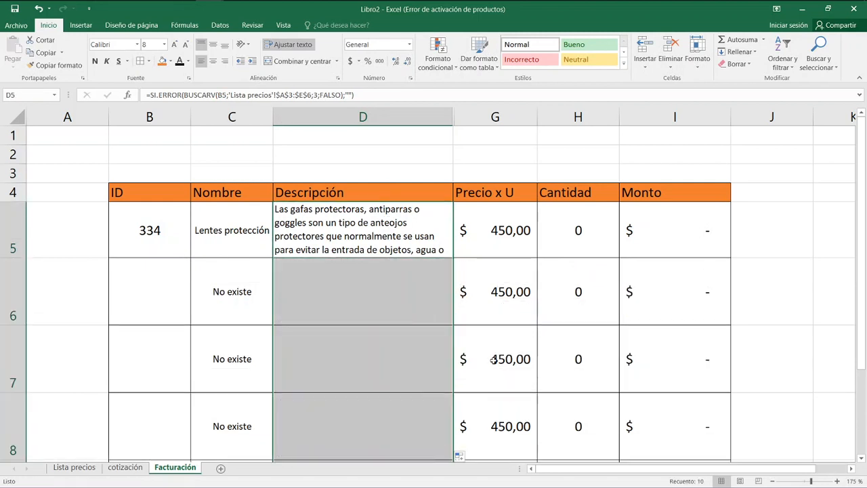
Inspect the cell references used by the Precio x U formulas in G5 and G6.
double_click(508, 243)
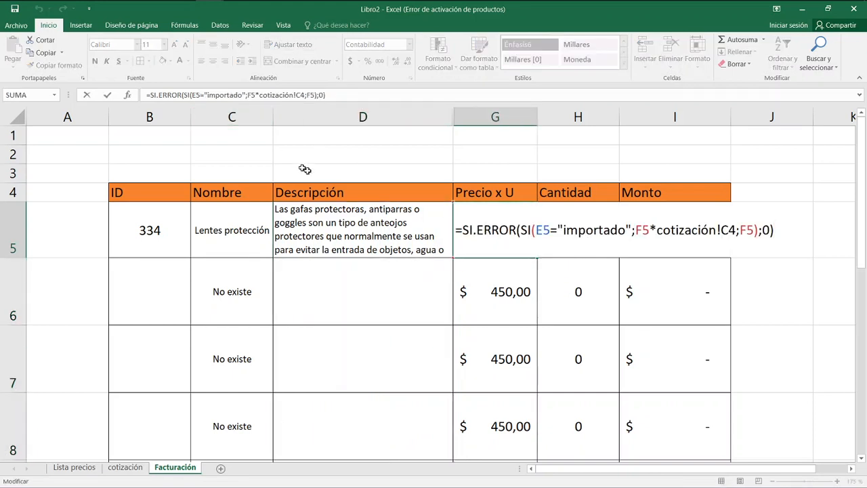
key("Escape")
double_click(504, 288)
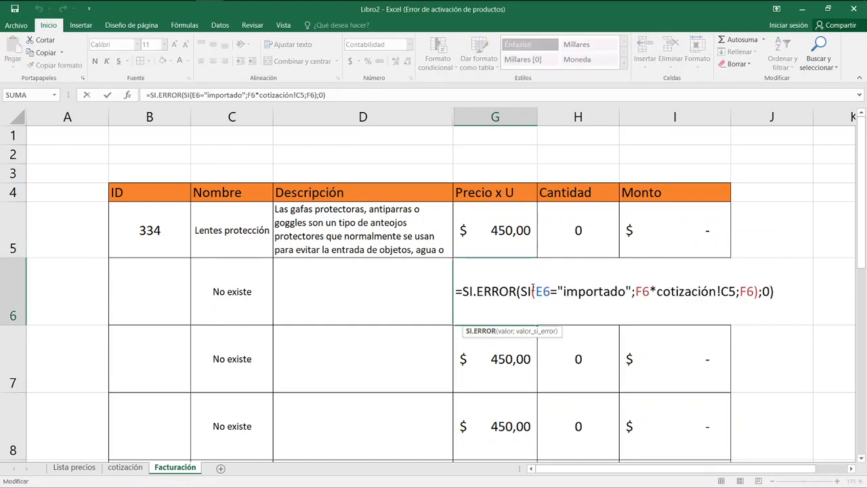
key("Escape")
double_click(523, 290)
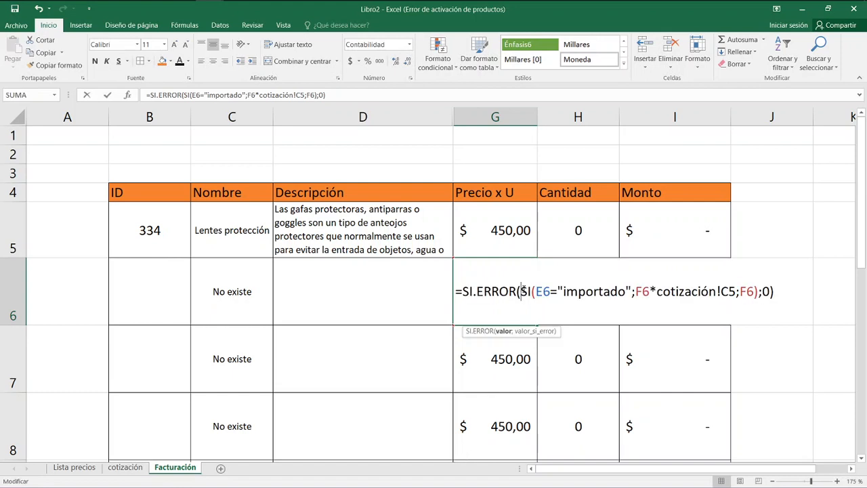
left_click_drag(425, 116, 491, 131)
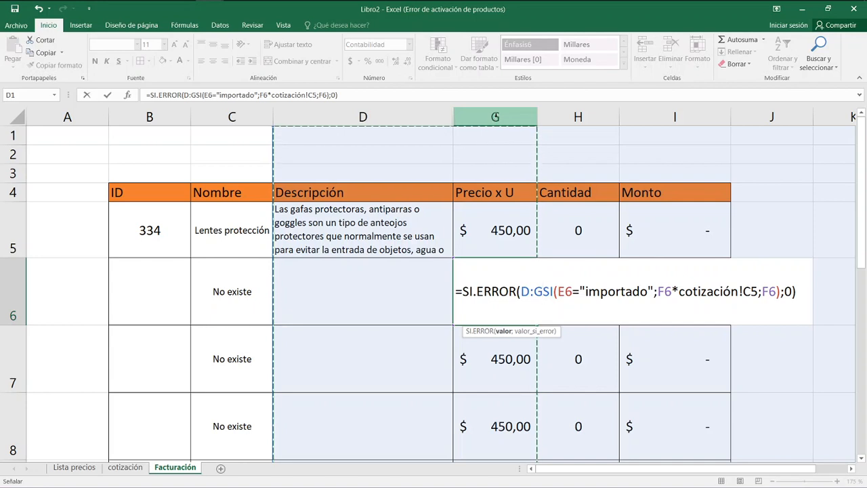
key("Escape")
Unhide columns E and F, procedencia and Precio lista, between columns D and G.
left_click_drag(420, 116, 474, 119)
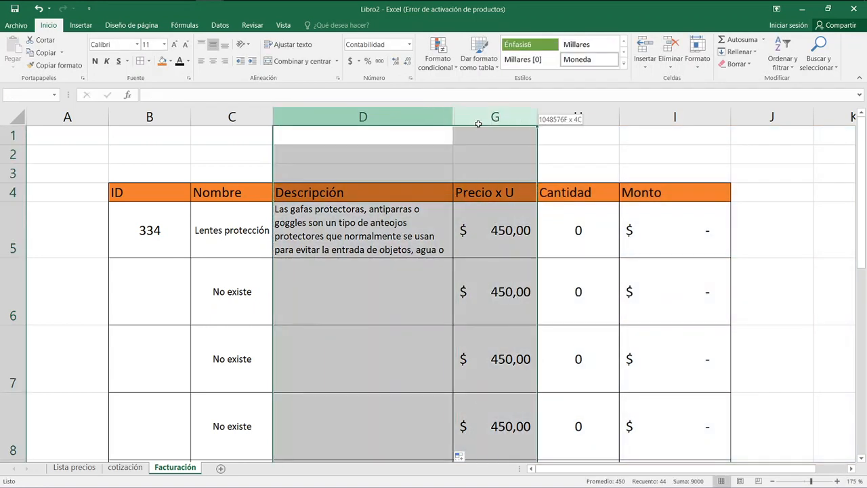
right_click(479, 121)
left_click(523, 279)
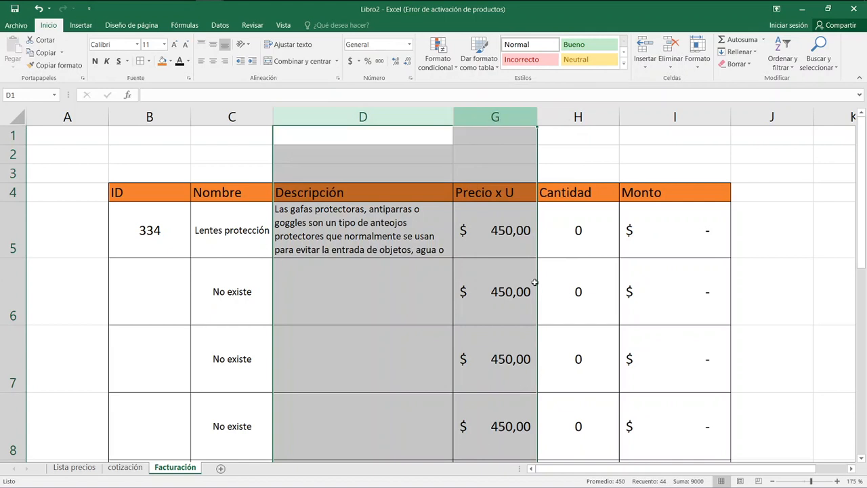
Replace the absolute ID reference in the procedencia formula in E5 with B5 and fill the formula down through E14.
left_click(529, 246)
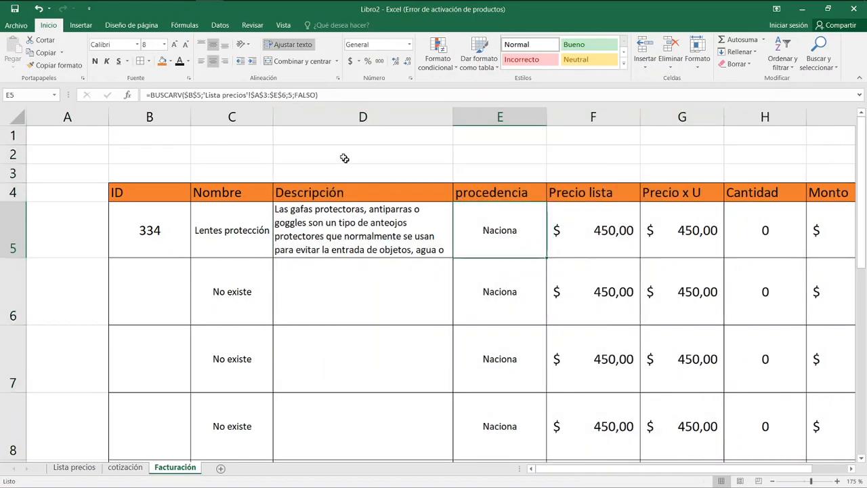
left_click(202, 95)
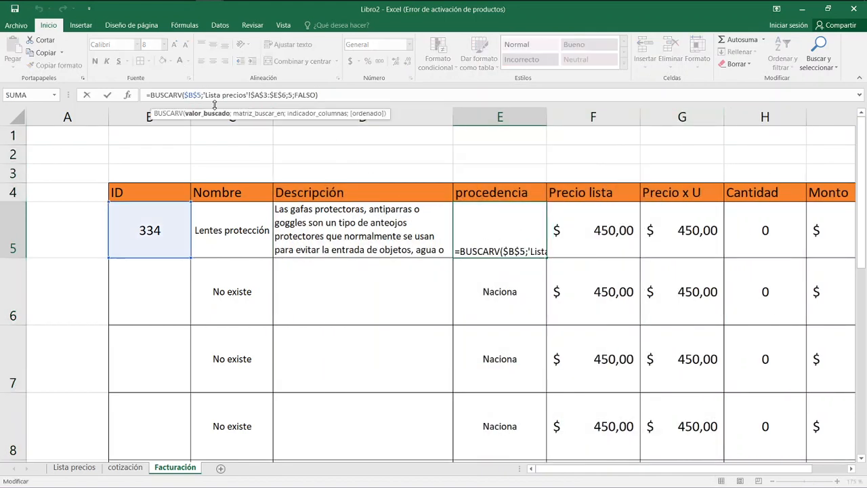
key("BackSpace")
key("BackSpace")
key("BackSpace")
key("BackSpace")
type("B5")
key("Return")
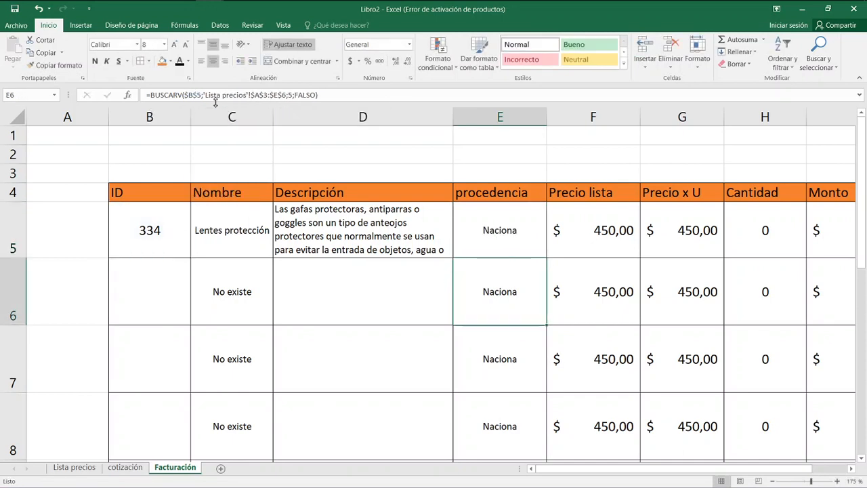
key("Up")
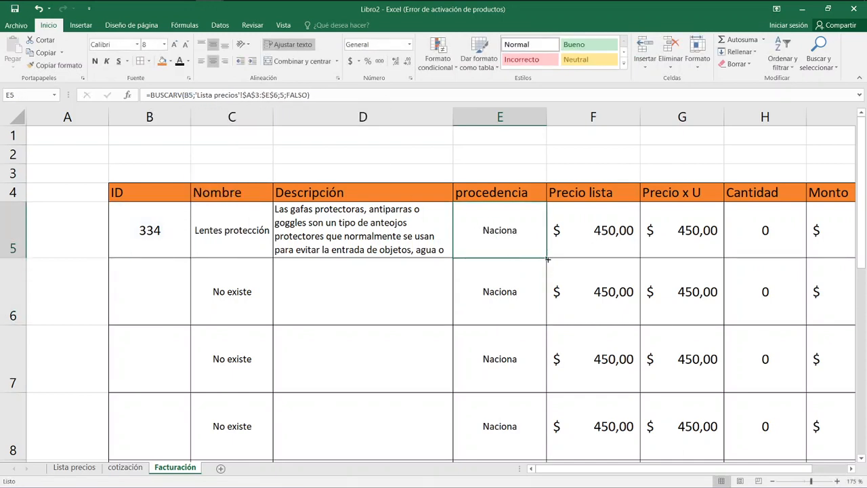
left_click_drag(547, 258, 540, 395)
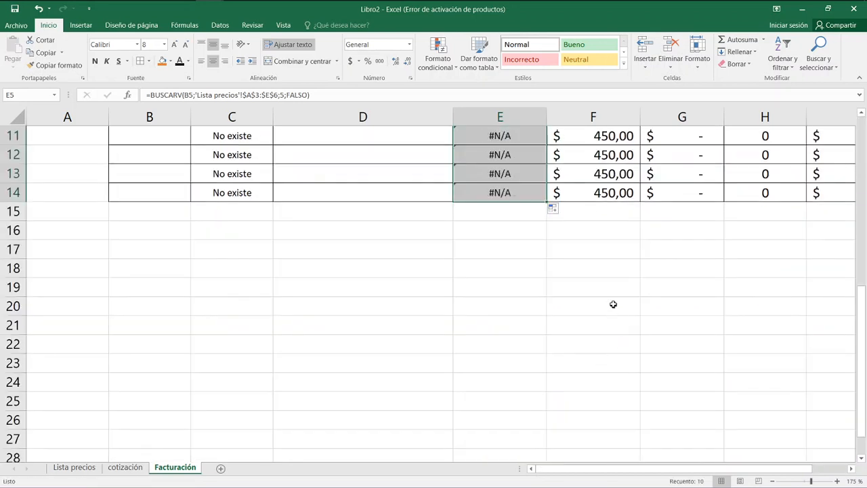
scroll(613, 303, "up", 4)
left_click(505, 269)
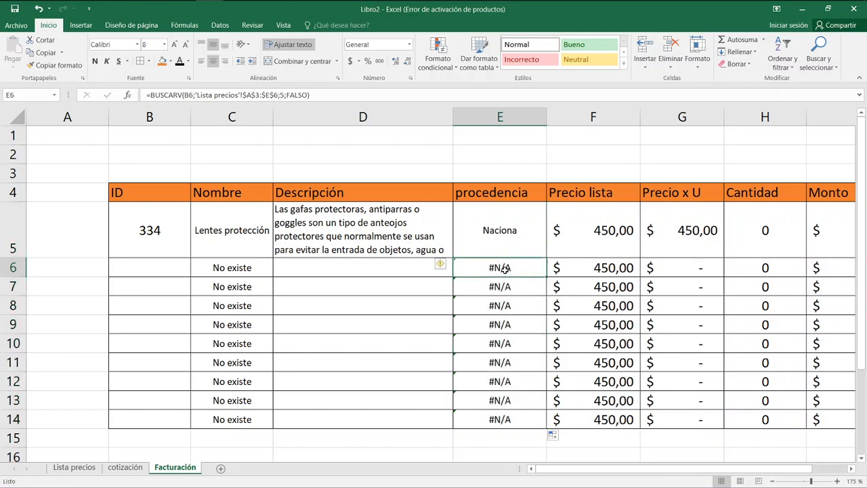
left_click(506, 243)
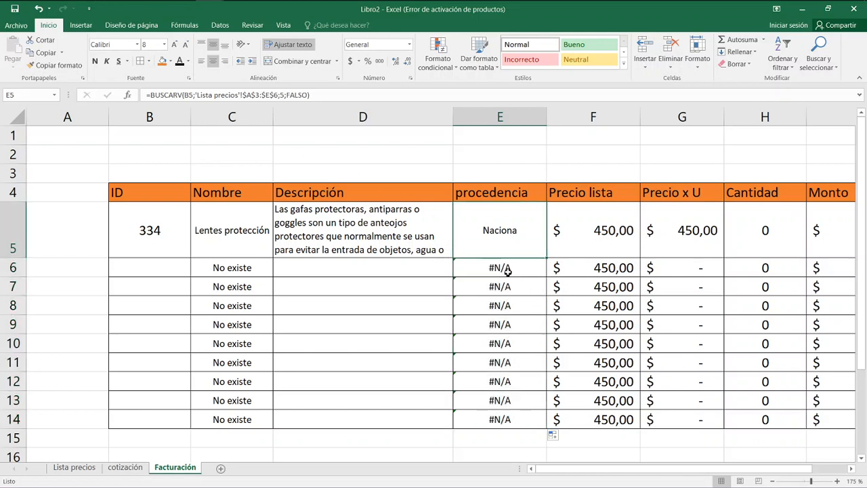
Replace the ID reference in the Precio lista BUSCARV formula in F5 with B5.
left_click(606, 238)
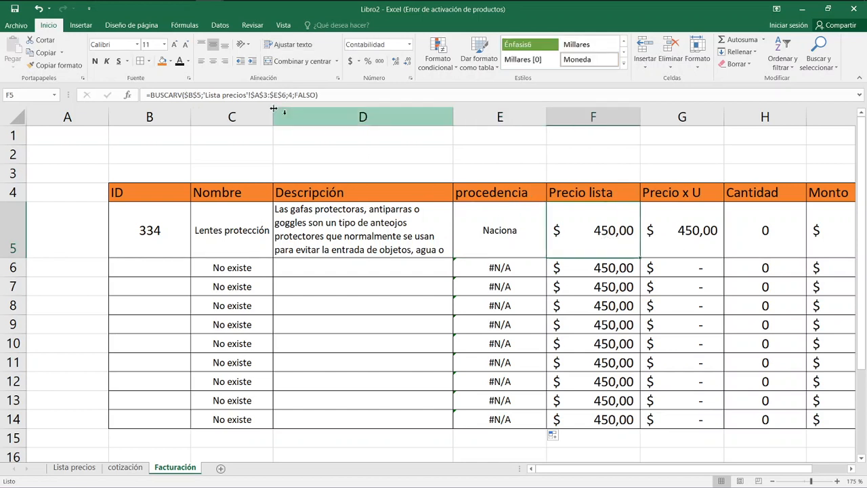
left_click(205, 96)
key("BackSpace")
key("BackSpace")
key("BackSpace")
key("BackSpace")
key("BackSpace")
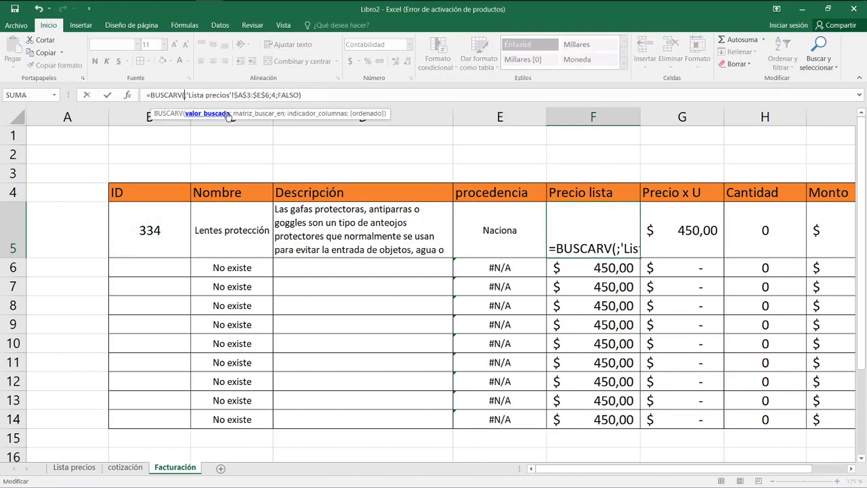
type("B5")
key("F4")
key("Return")
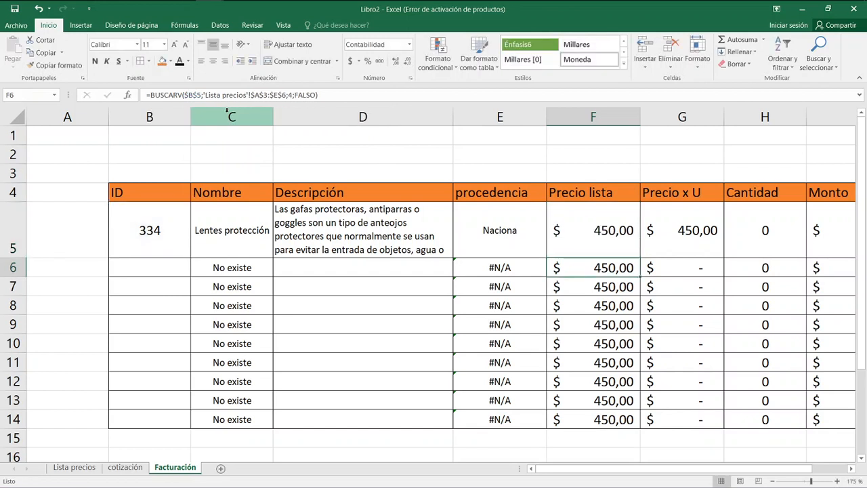
Fill the corrected Precio lista formula from F5 down through F14.
left_click(571, 228)
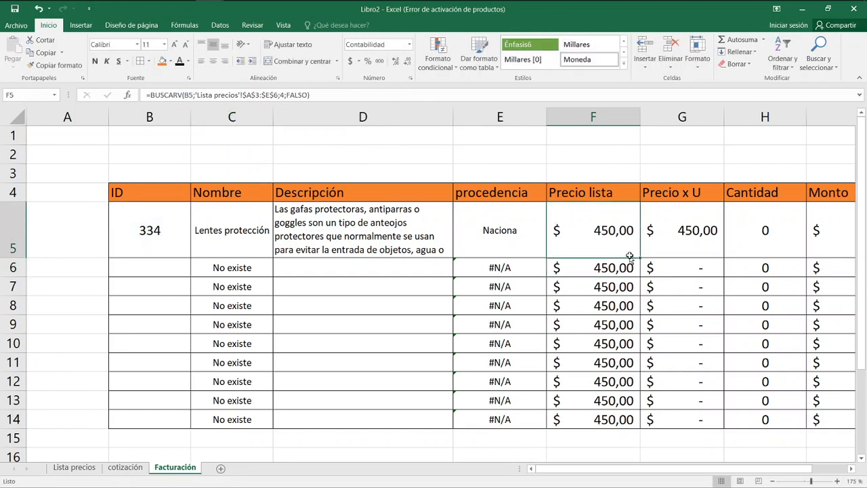
left_click_drag(639, 260, 651, 423)
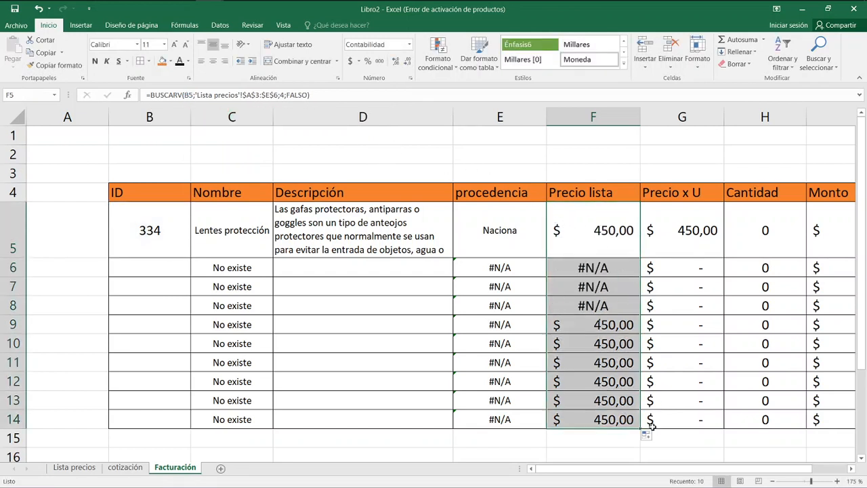
left_click(682, 269)
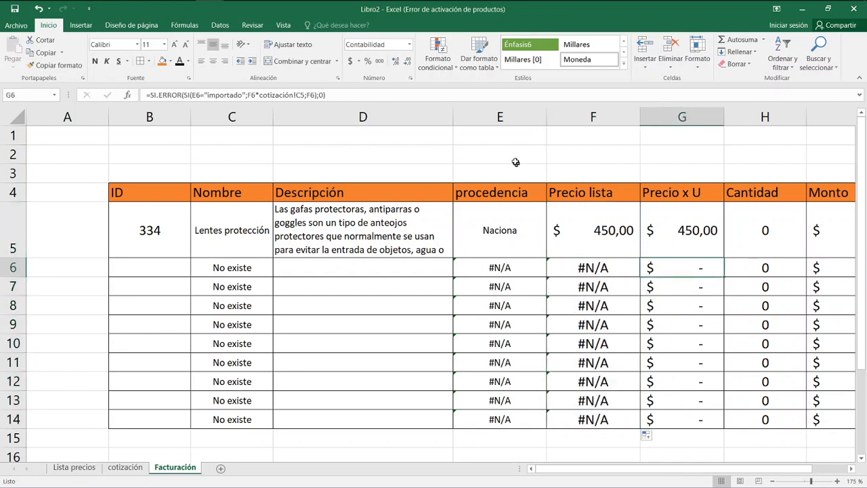
Hide columns E and F, procedencia and Precio lista.
left_click_drag(501, 117, 572, 116)
right_click(572, 116)
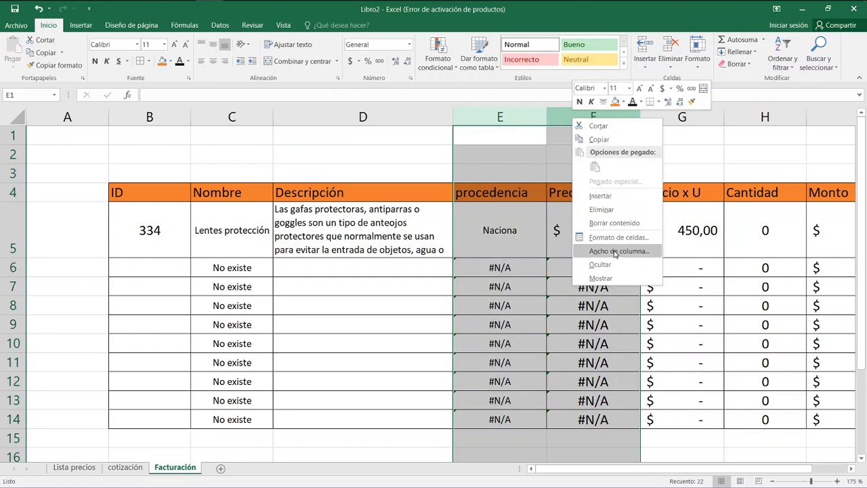
left_click(617, 263)
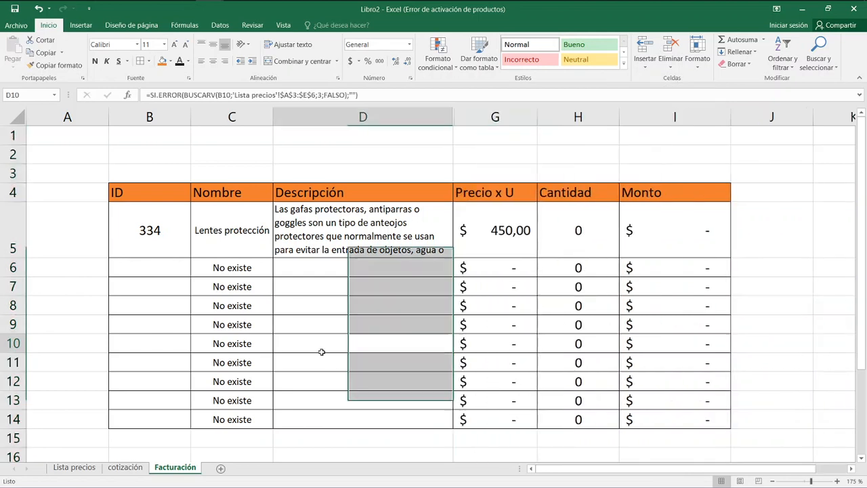
Enter ID 335 in B6 and copy the wrapped-text cell format of D5 to D6:D14 in the Descripción column.
left_click(132, 263)
type("335")
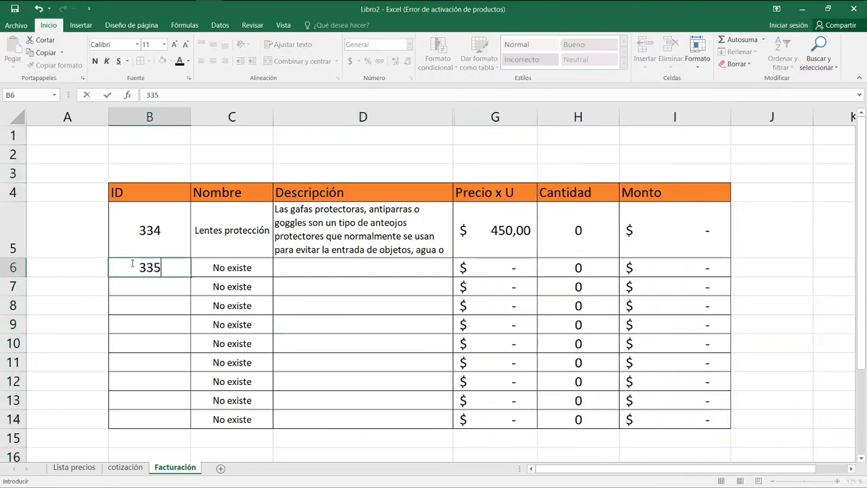
key("Return")
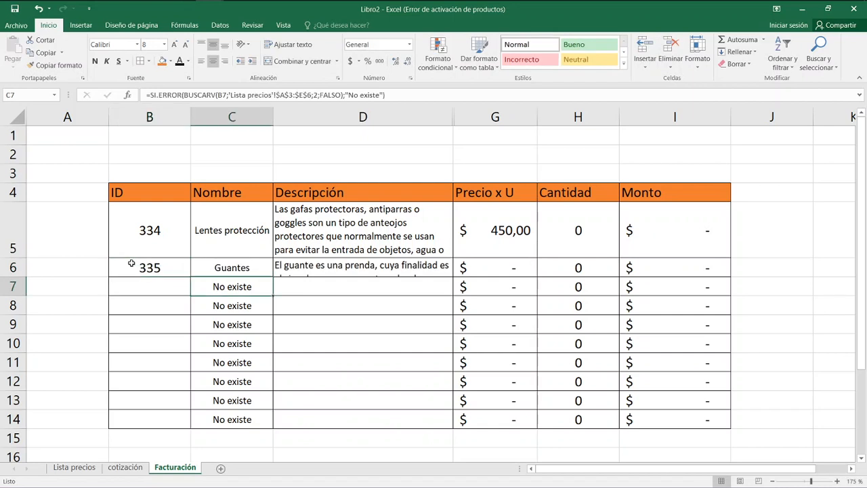
left_click(366, 224)
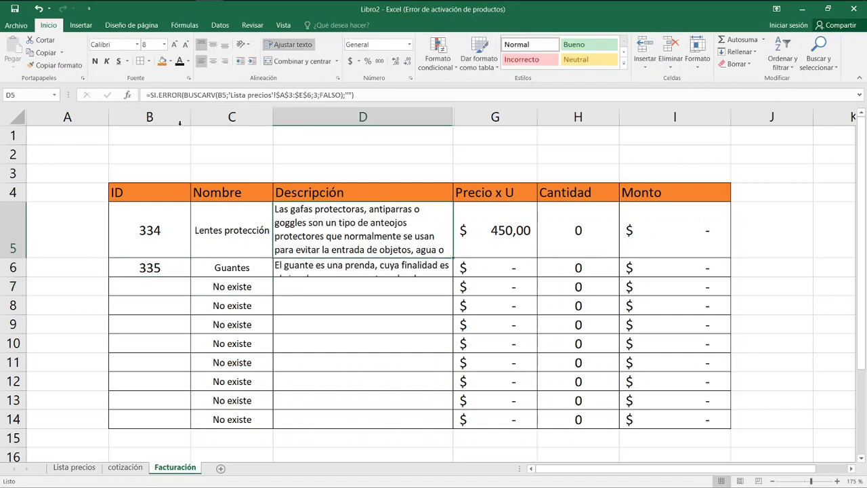
left_click(54, 65)
left_click_drag(352, 275, 370, 418)
Check the exchange-rate reference in G6's Precio x U formula and make it absolute in G5 as cotización!$C$4.
left_click(512, 293)
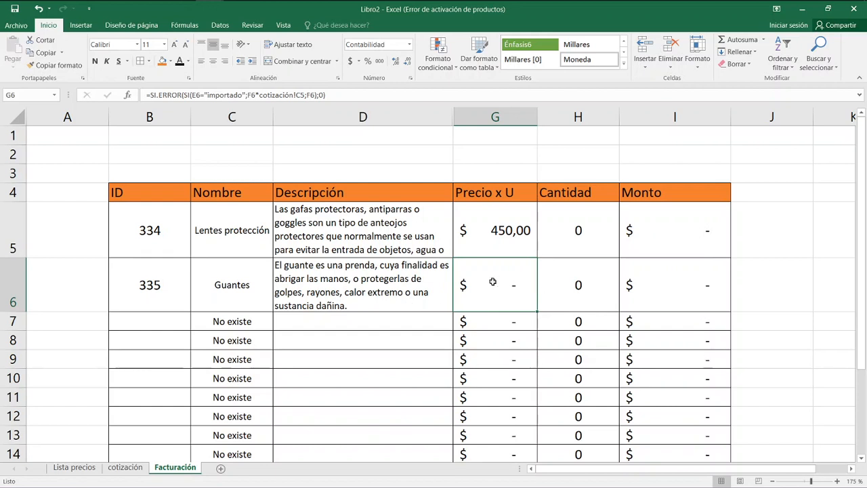
double_click(495, 284)
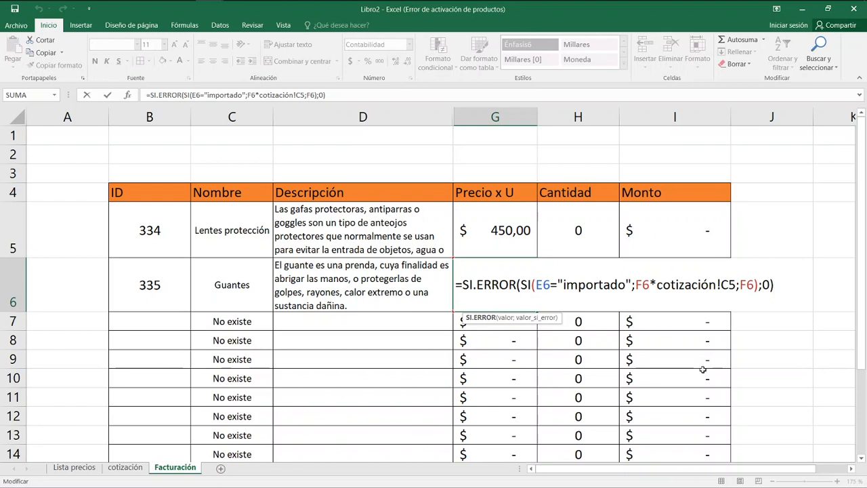
key("Escape")
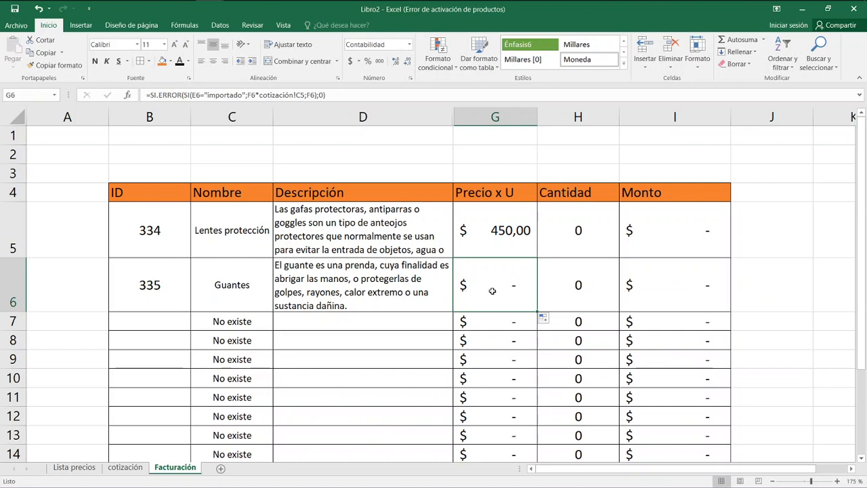
double_click(492, 290)
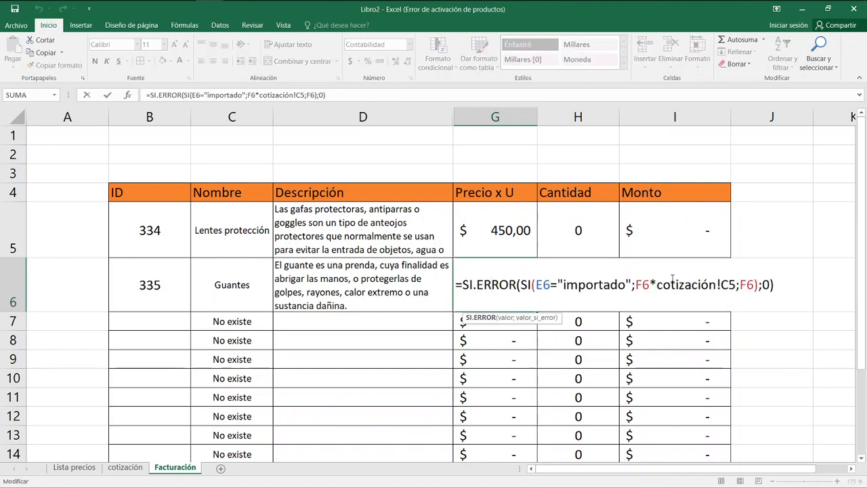
left_click_drag(636, 285, 717, 285)
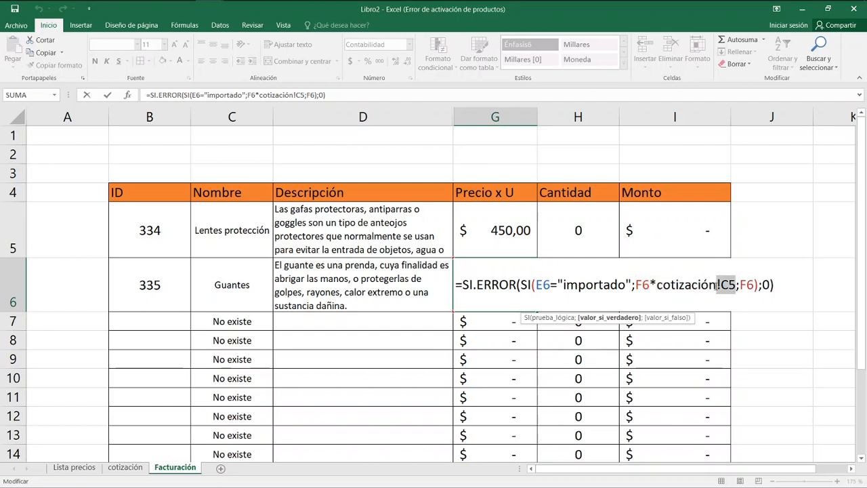
key("Escape")
double_click(516, 231)
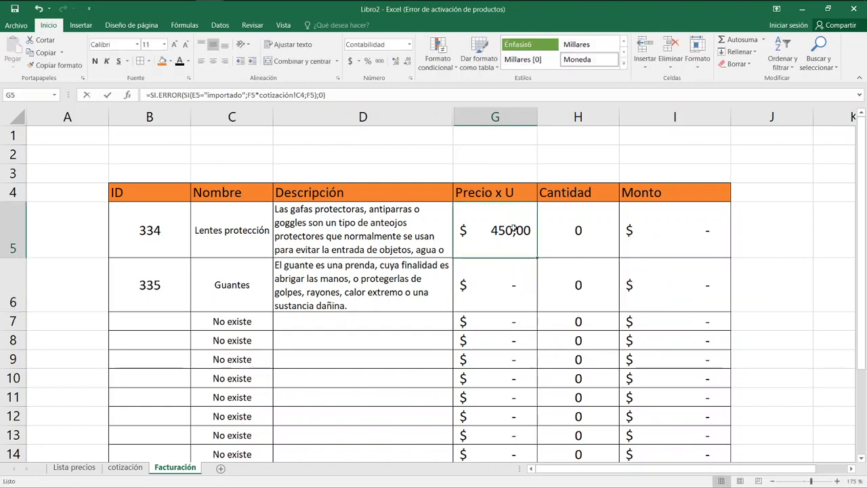
left_click(736, 231)
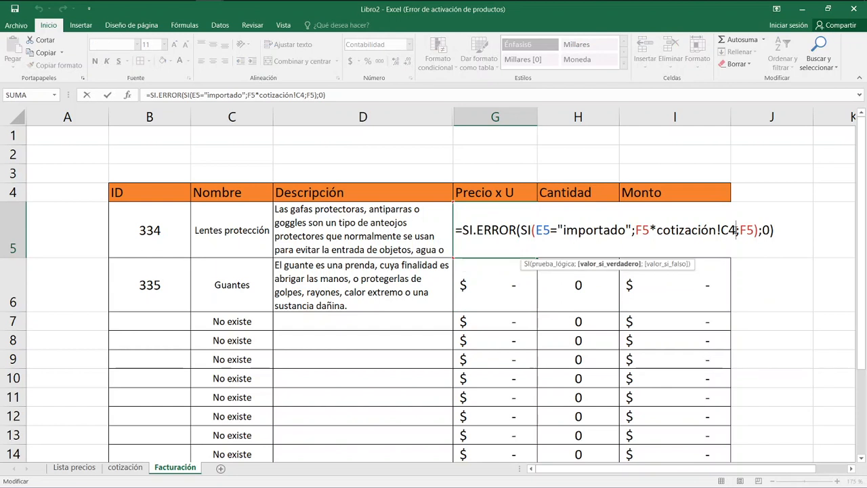
key("F4")
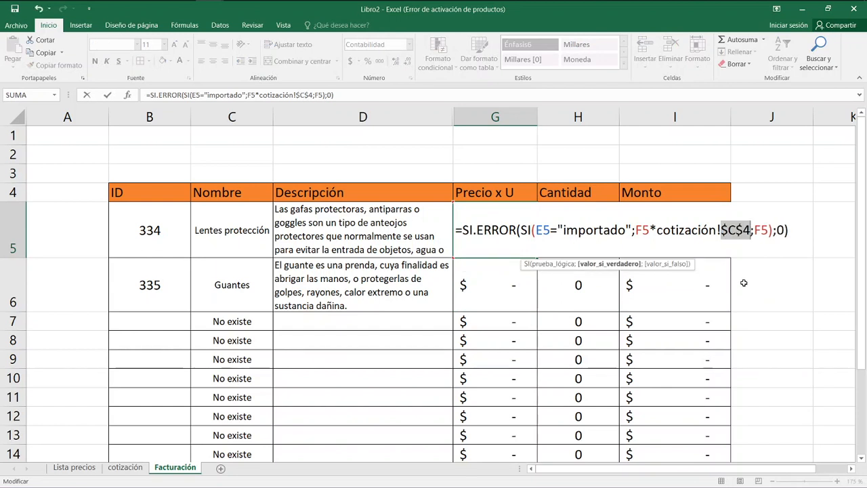
key("Return")
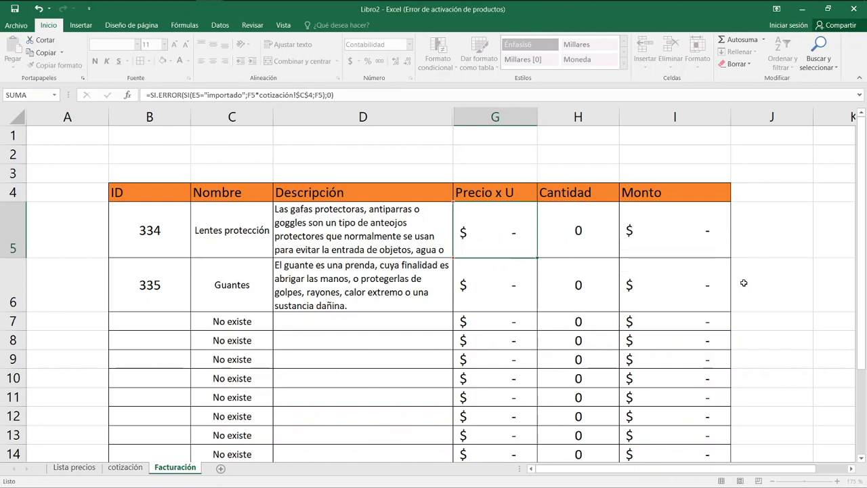
Fill the corrected Precio x U formula from G5 down through G14.
key("Up")
left_click_drag(537, 258, 542, 332)
scroll(525, 309, "up", 2)
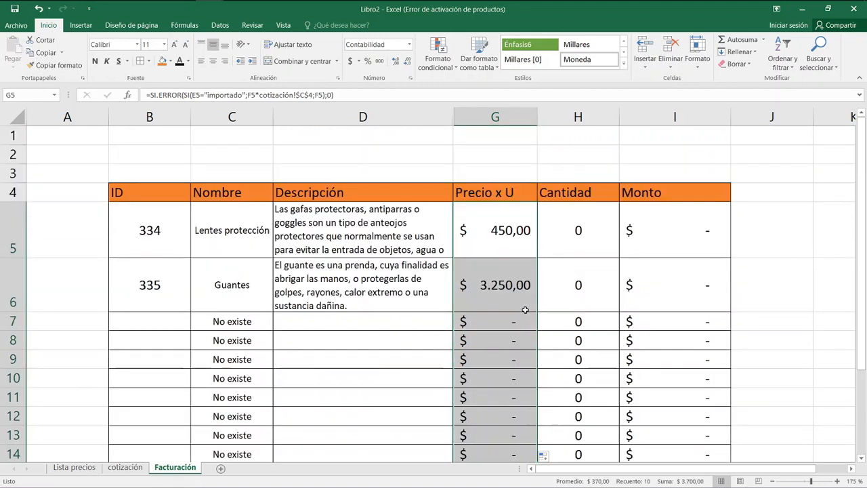
Check the cell references in the Monto formulas in I6 and I5.
left_click(642, 271)
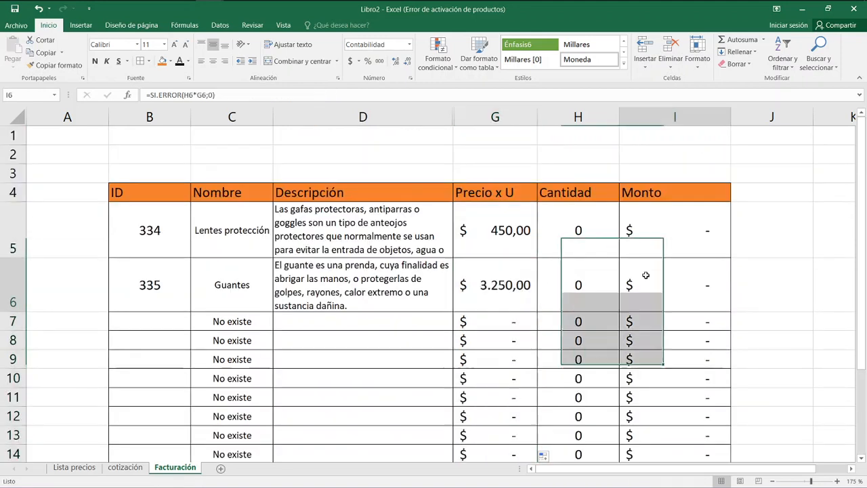
left_click(660, 239)
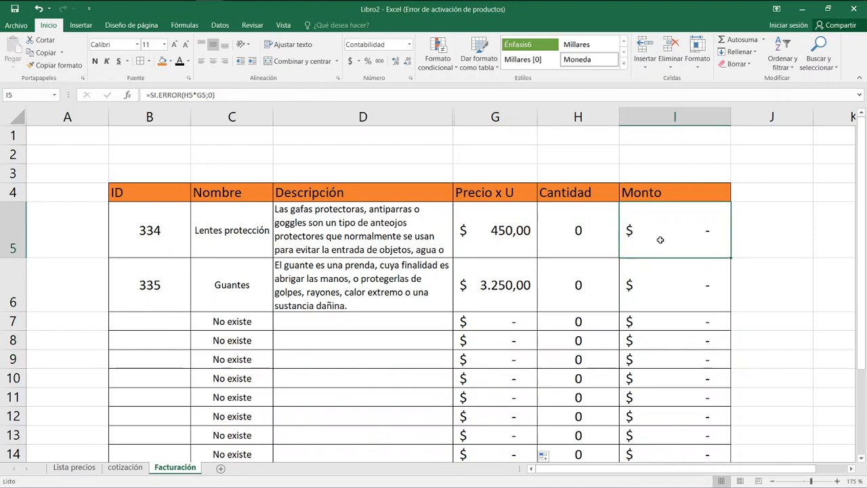
double_click(660, 239)
key("Escape")
Test the row 6 lookups by entering ID 334 and again 335 in B6.
left_click(159, 294)
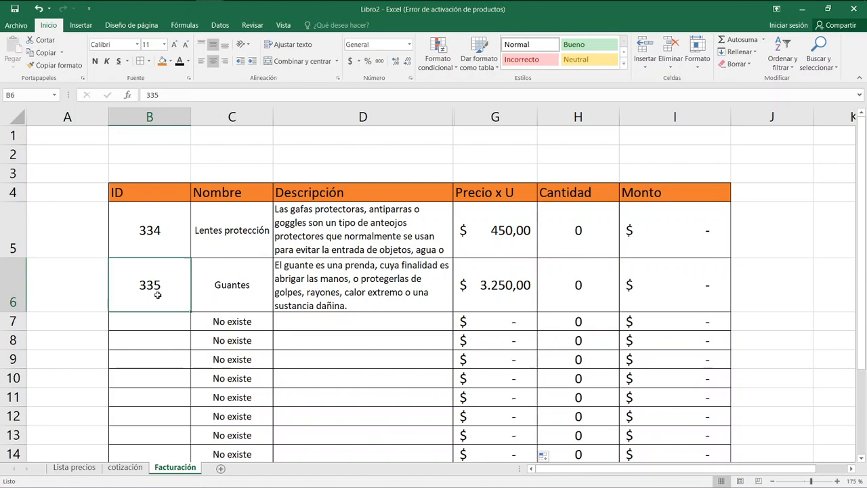
type("334")
key("Return")
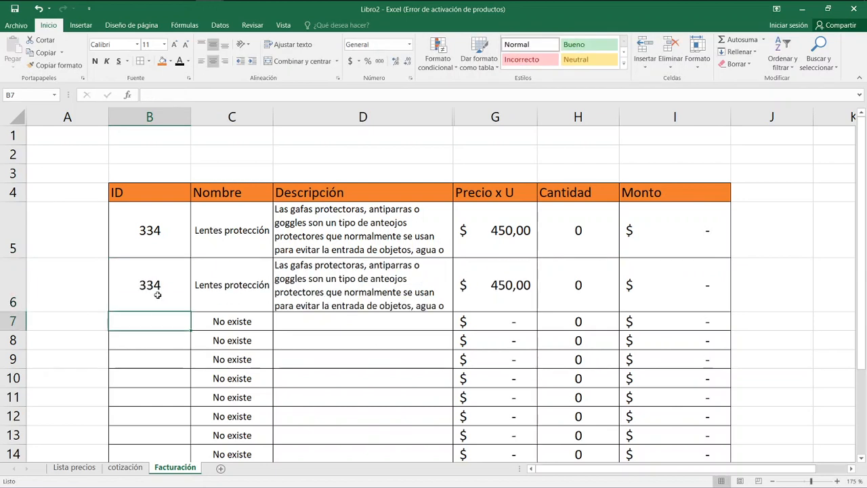
left_click(157, 295)
type("335")
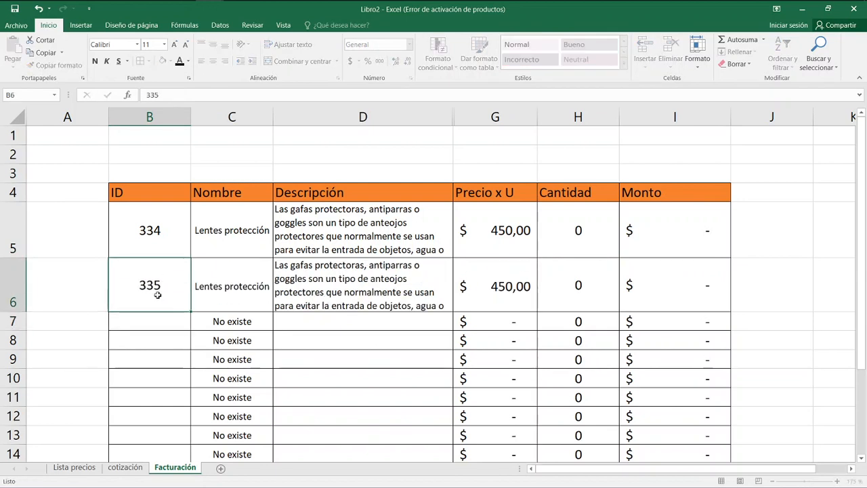
key("Return")
Enter ID 450 in B6 and ID 335 in B7.
left_click(157, 294)
type("450")
key("Return")
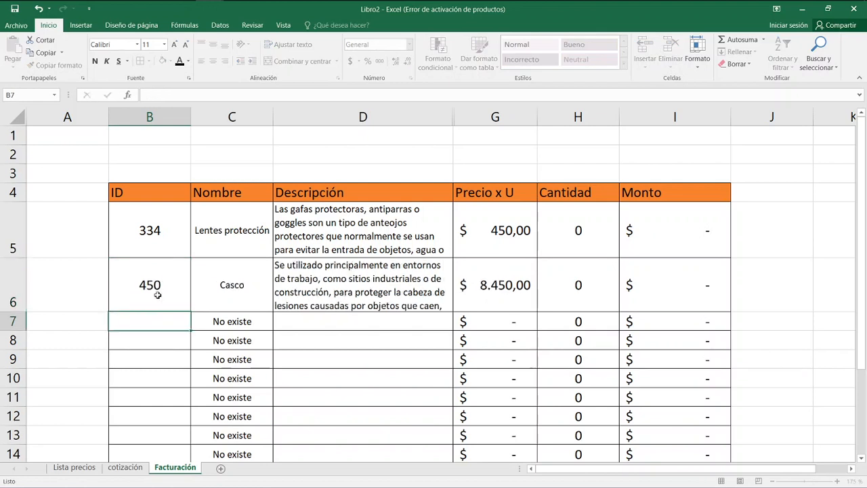
key("Return")
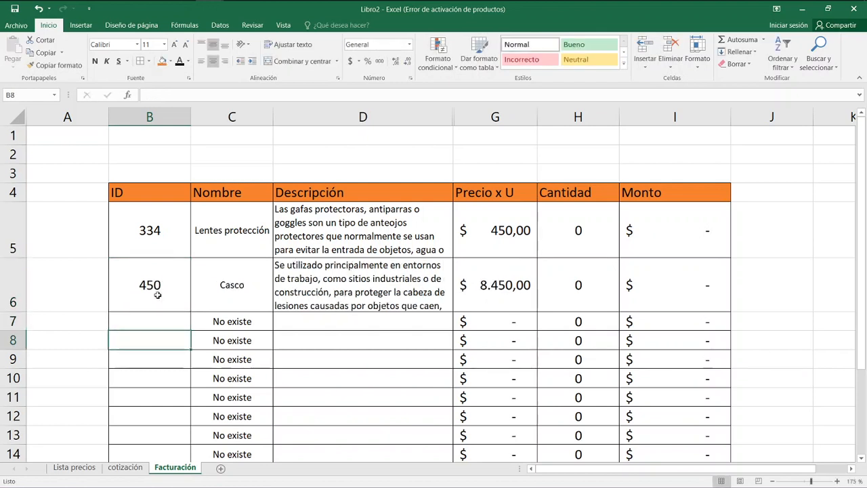
key("Up")
type("335")
key("Return")
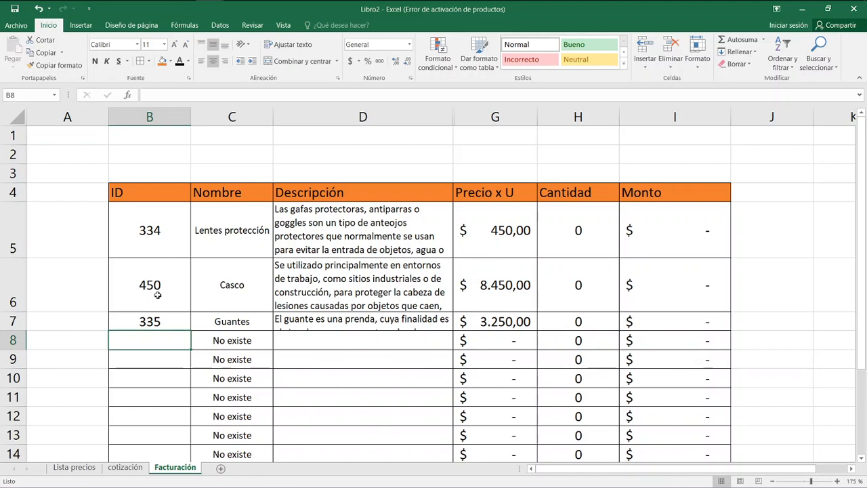
key("Left")
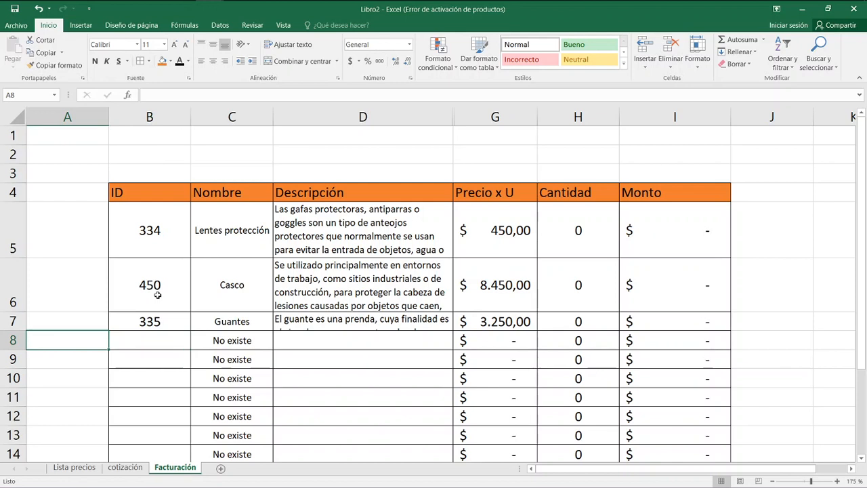
key("Right")
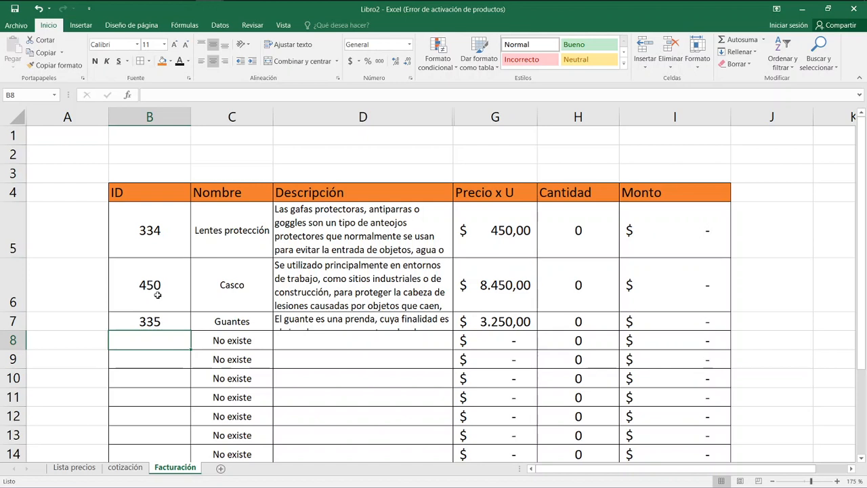
Examine the BUSCARV argument and the "No existe" fallback in the SI.ERROR formula in C8.
left_click(229, 344)
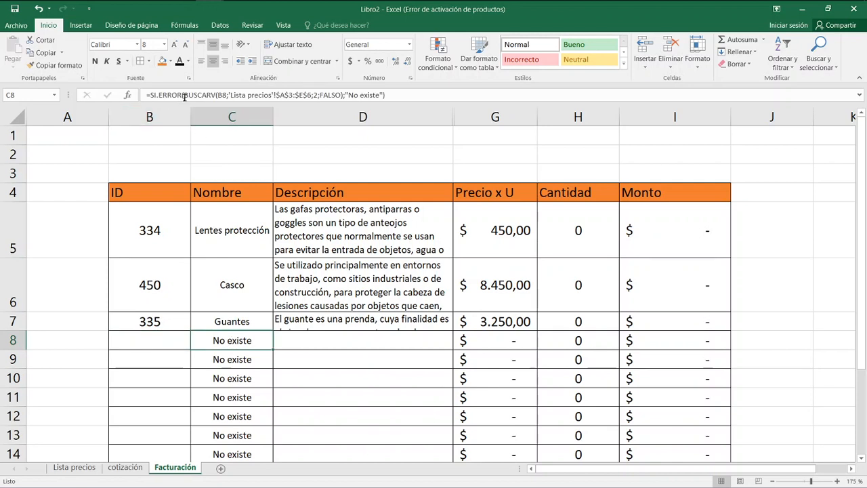
left_click_drag(184, 95, 346, 93)
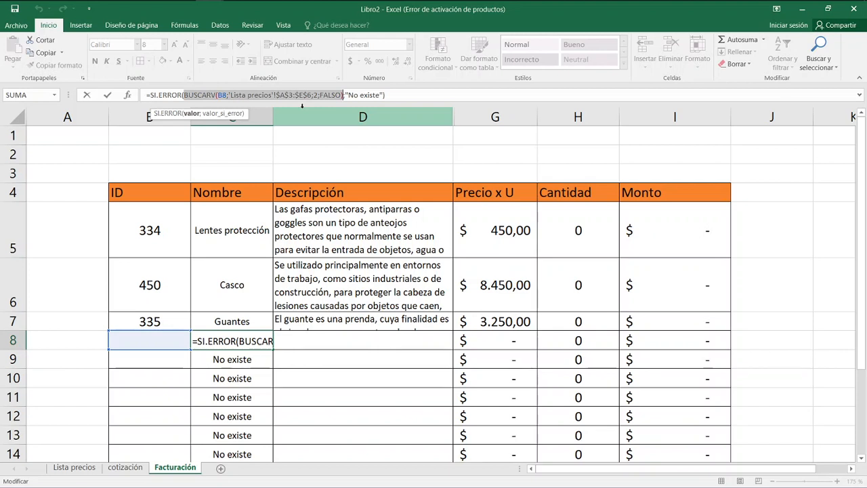
left_click_drag(345, 95, 383, 96)
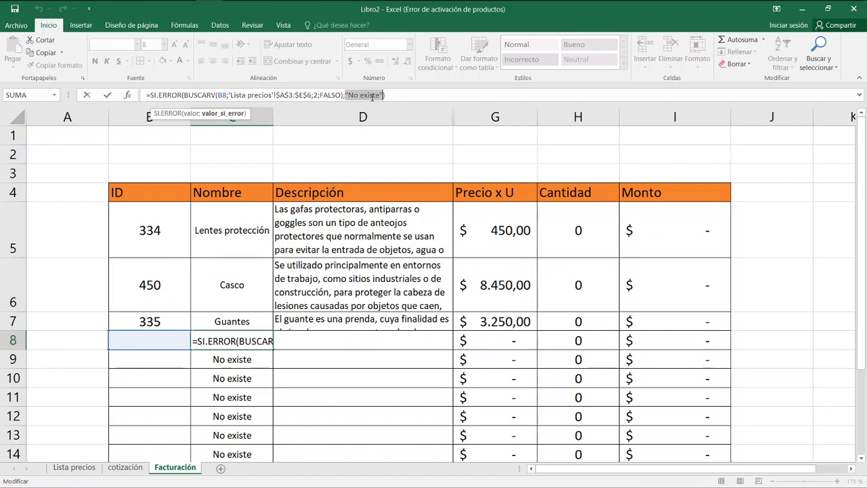
key("Escape")
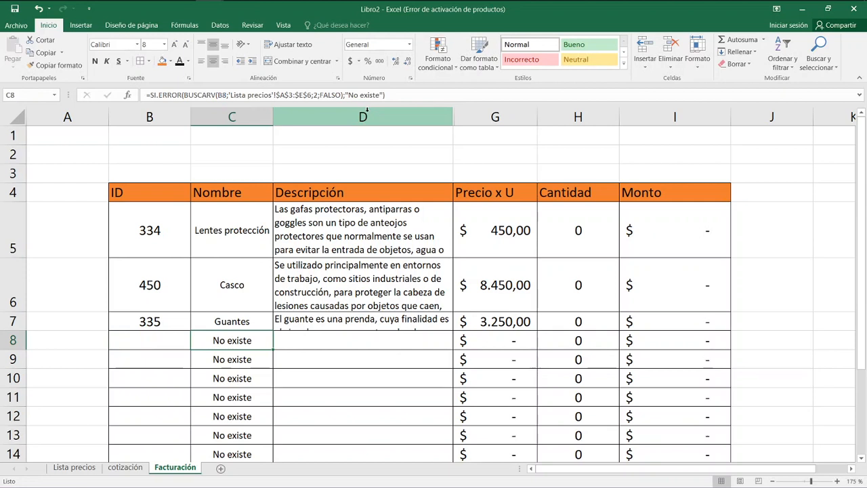
scroll(271, 235, "down", 4)
scroll(267, 237, "up", 3)
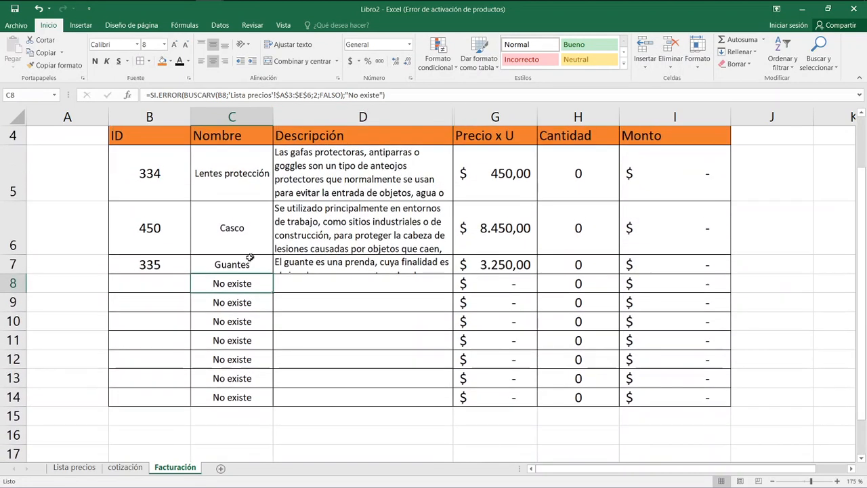